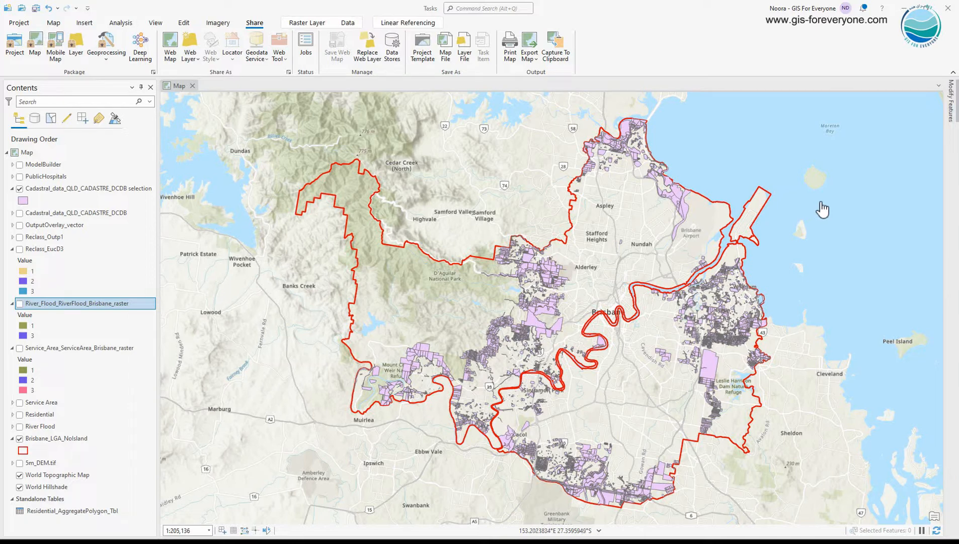
Hide the cadastral selection layer and view the Reclass_EucD3, river flood and service area rasters one at a time
click(67, 246)
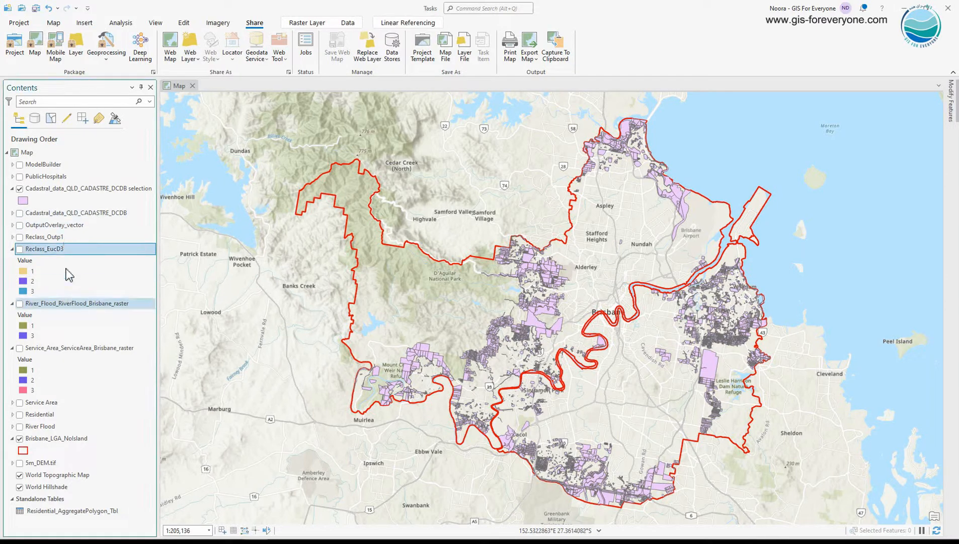
click(70, 304)
click(20, 189)
click(19, 249)
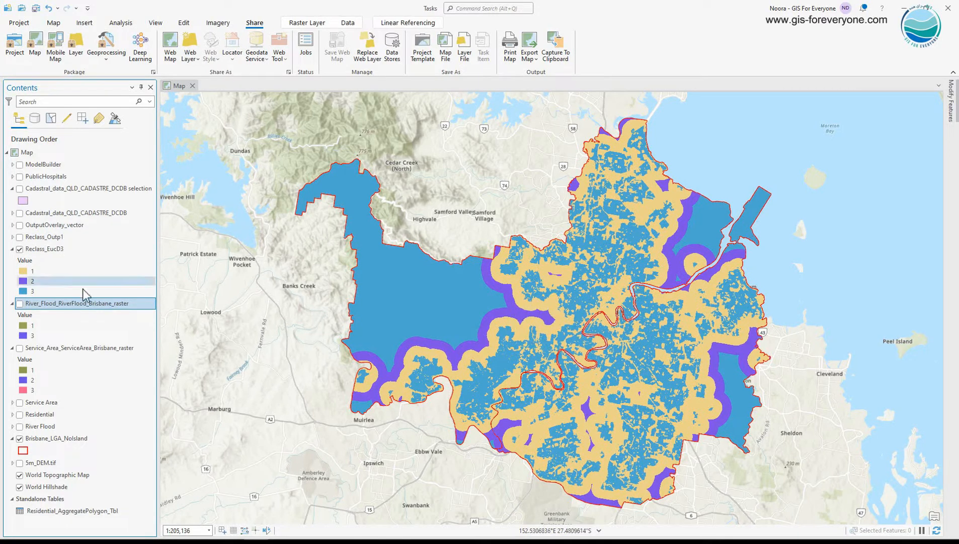
click(20, 249)
click(20, 303)
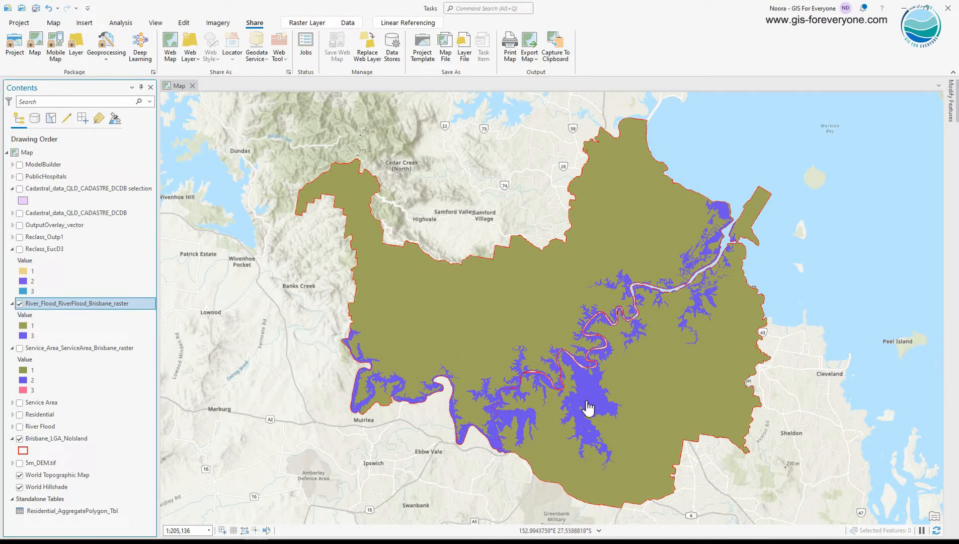
click(19, 303)
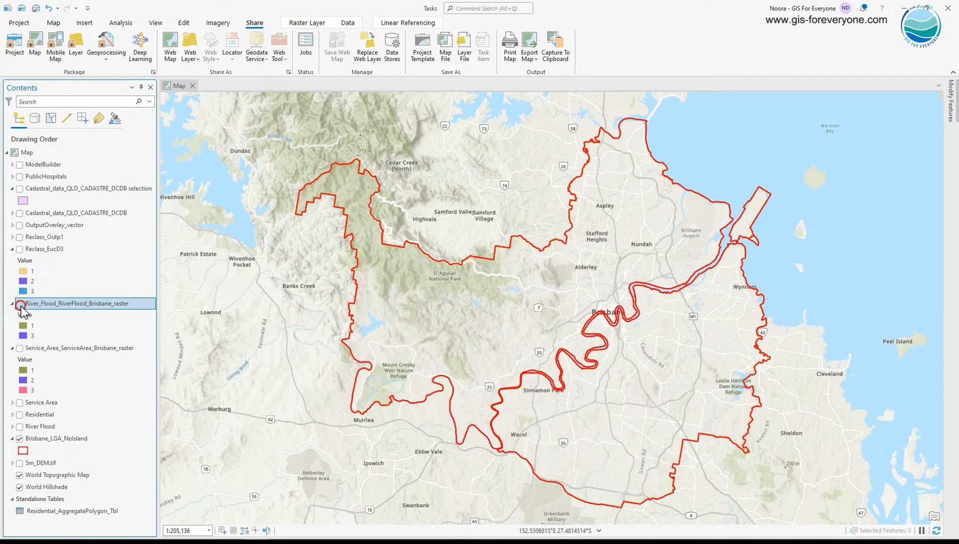
click(20, 348)
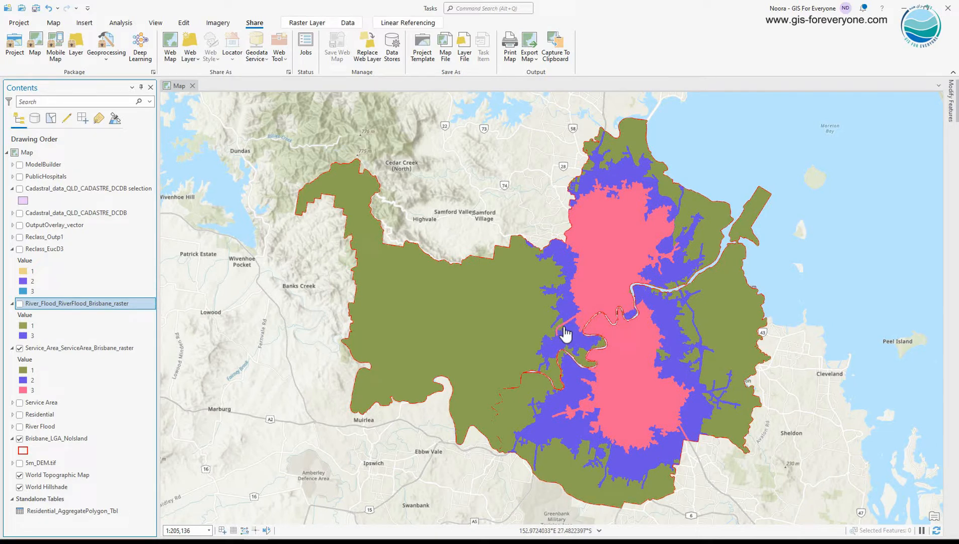
View the Reclass_Outp1 raster in place of the service area raster, and switch back to the cadastral selection layer
click(19, 237)
click(20, 348)
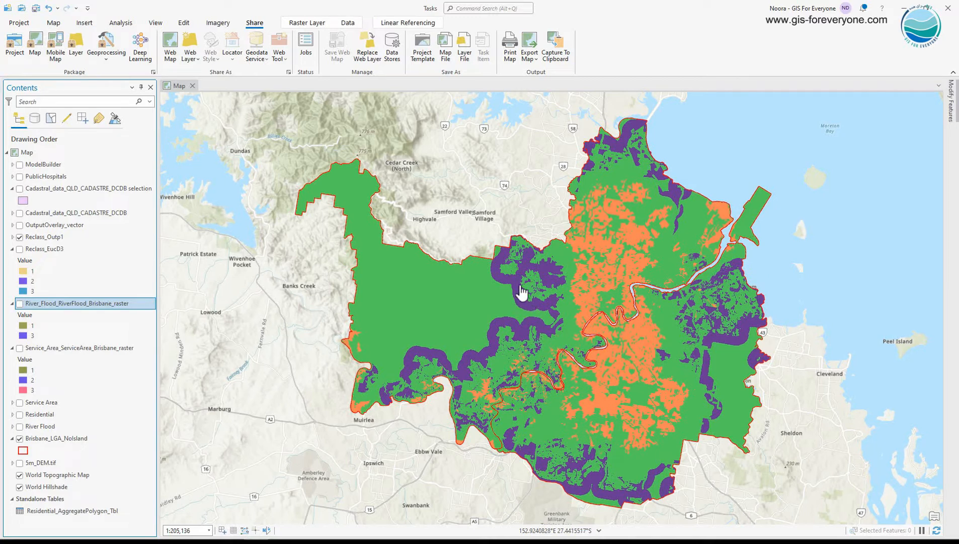
click(20, 237)
click(20, 188)
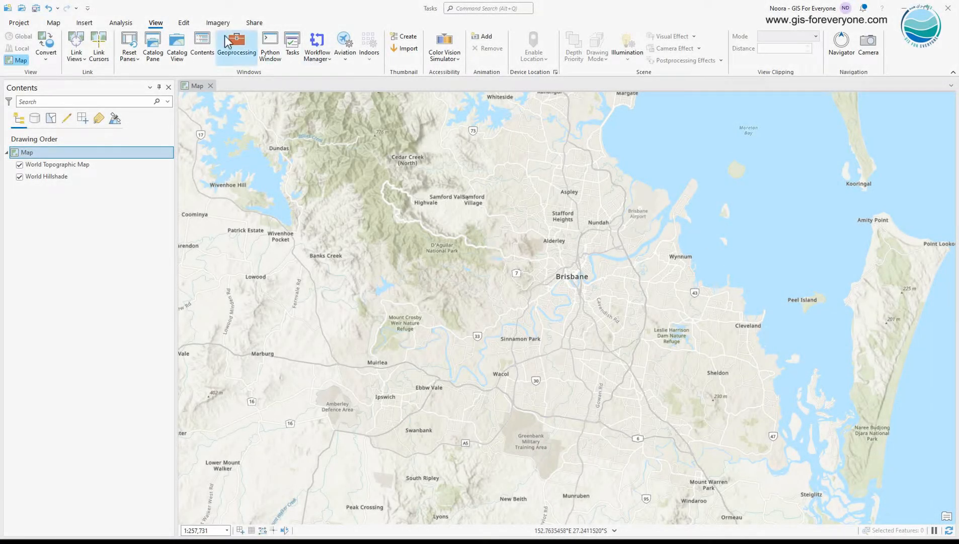
Open Task Item 1 from the project's Catalog
click(153, 47)
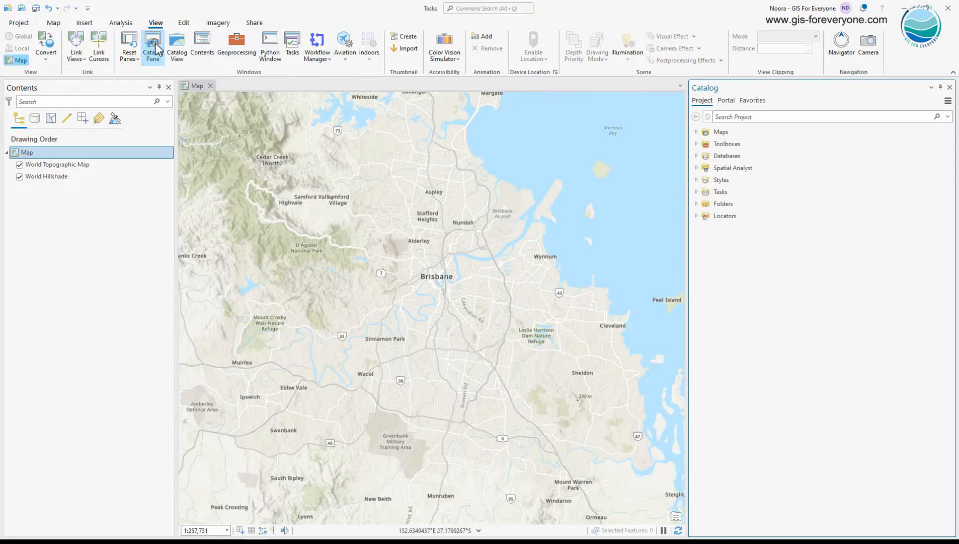
click(697, 191)
double_click(728, 203)
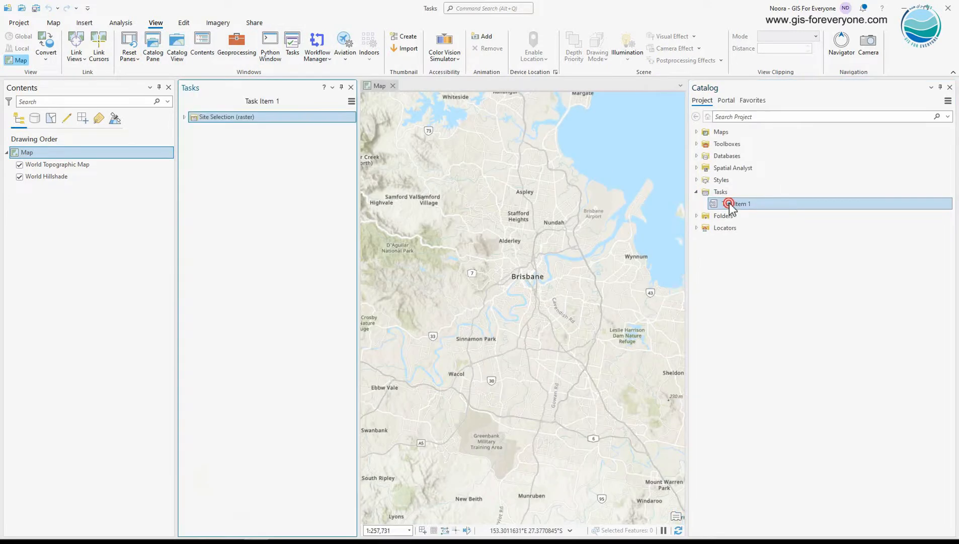
Review the Site Selection (raster) group's description and tasks, and start its Data Preparation task
click(258, 116)
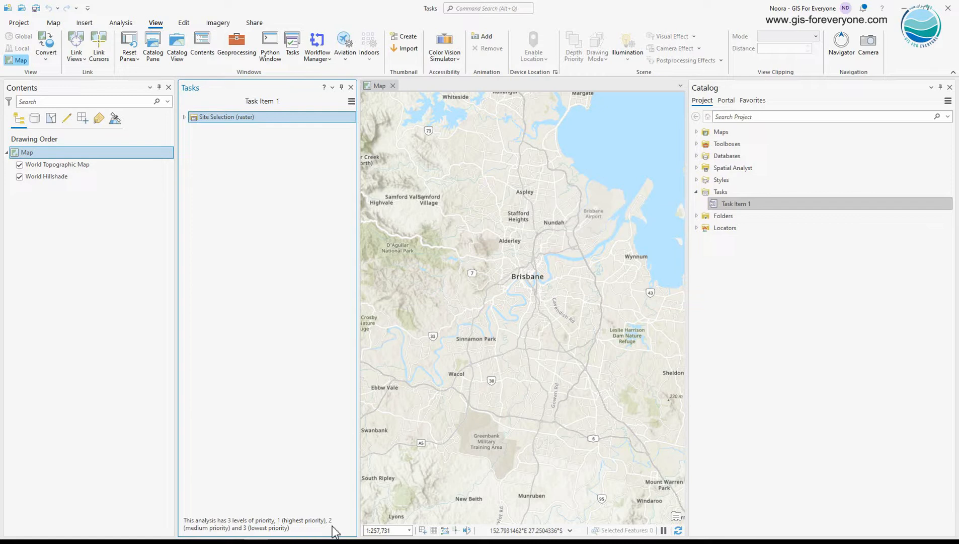
click(184, 117)
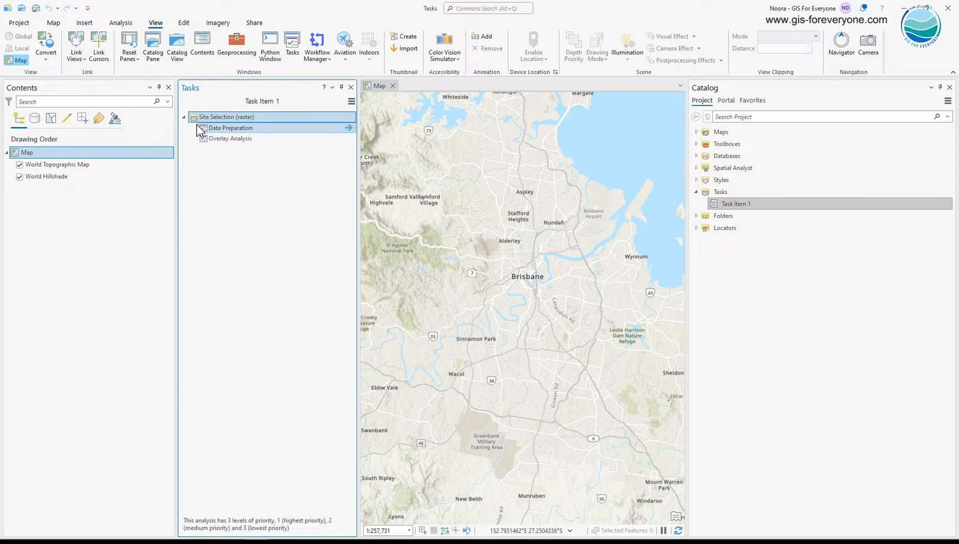
click(220, 128)
click(222, 140)
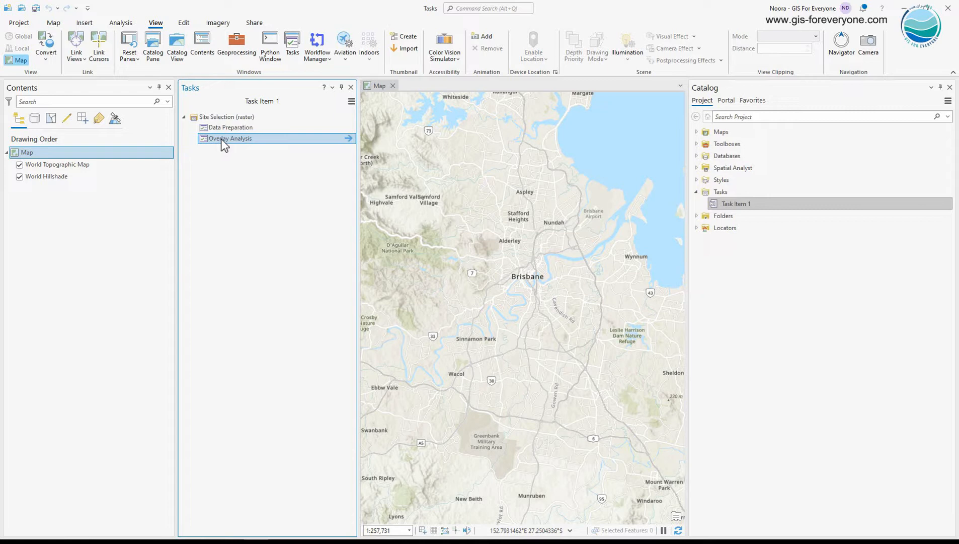
double_click(221, 129)
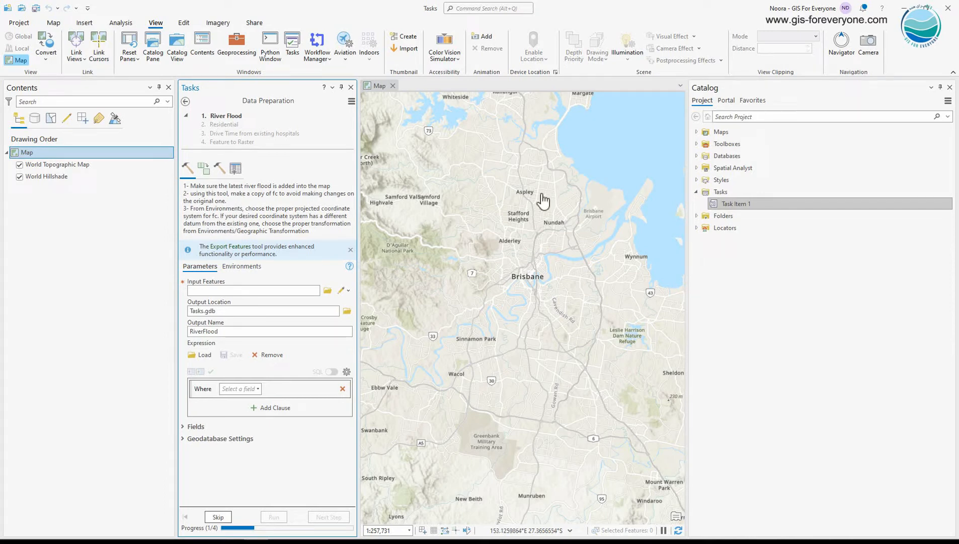
Add RiverFlood_WGS.shp from the Brisbane folder inside Data to the map
click(696, 215)
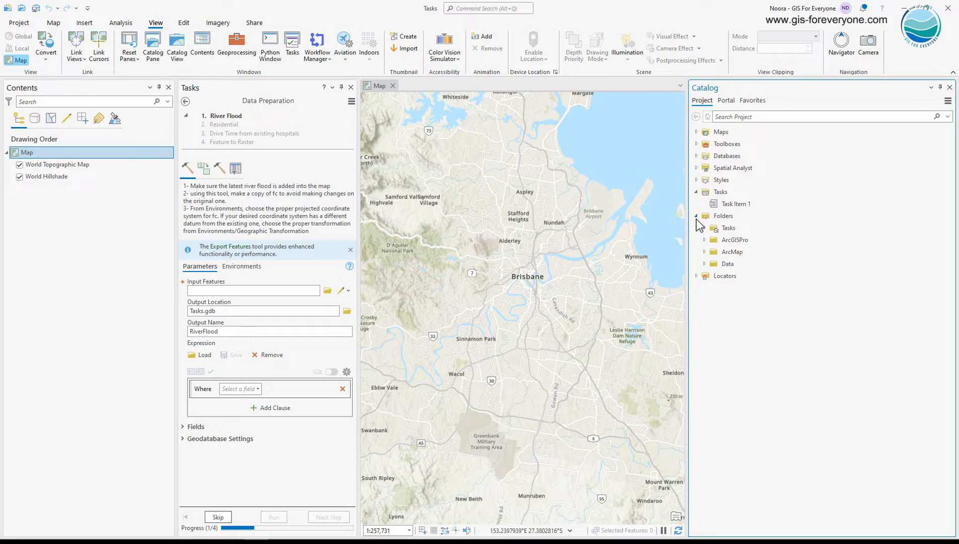
click(704, 264)
click(713, 287)
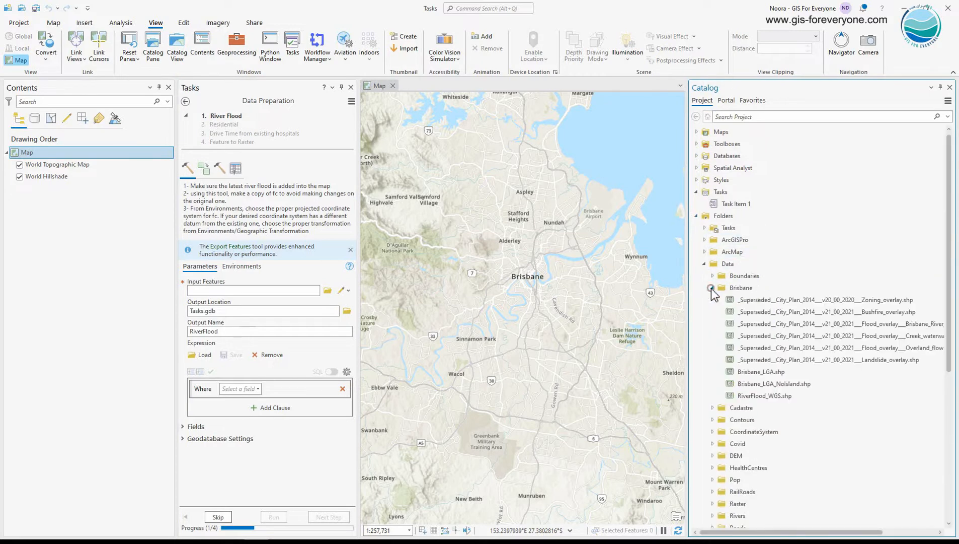
drag(782, 395, 557, 349)
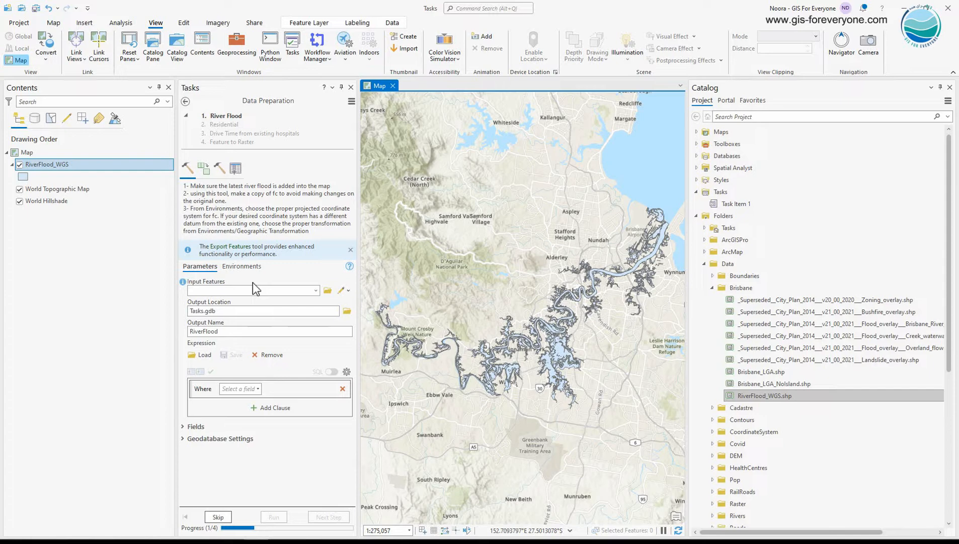
Use RiverFlood_WGS as the River Flood step's input features and set the output coordinate system to the current map's GDA2020_MGA_Zone_56
drag(84, 166, 225, 292)
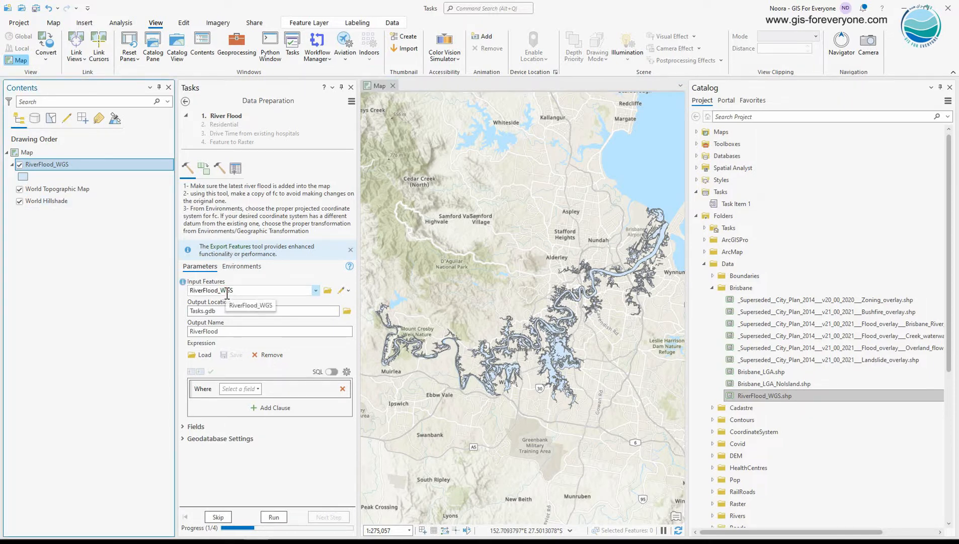
double_click(220, 331)
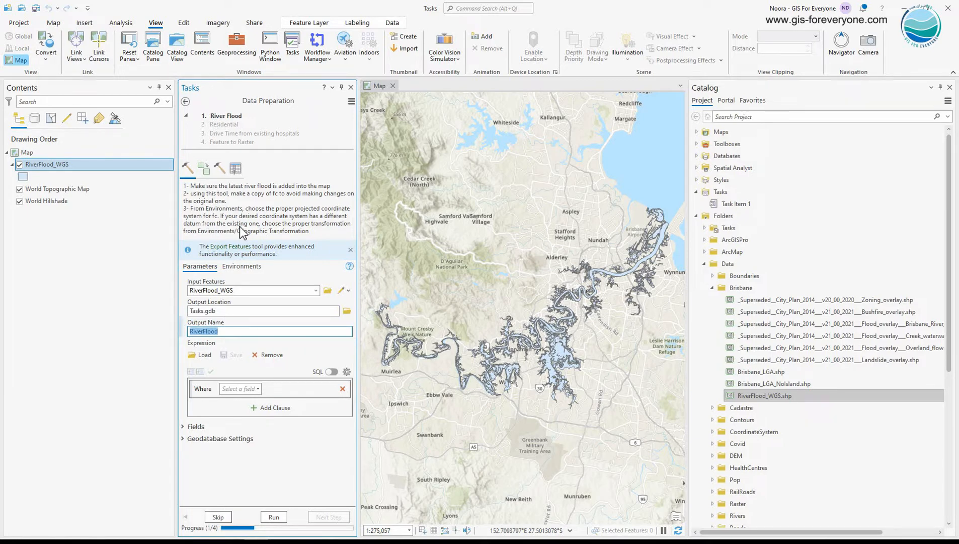
click(238, 266)
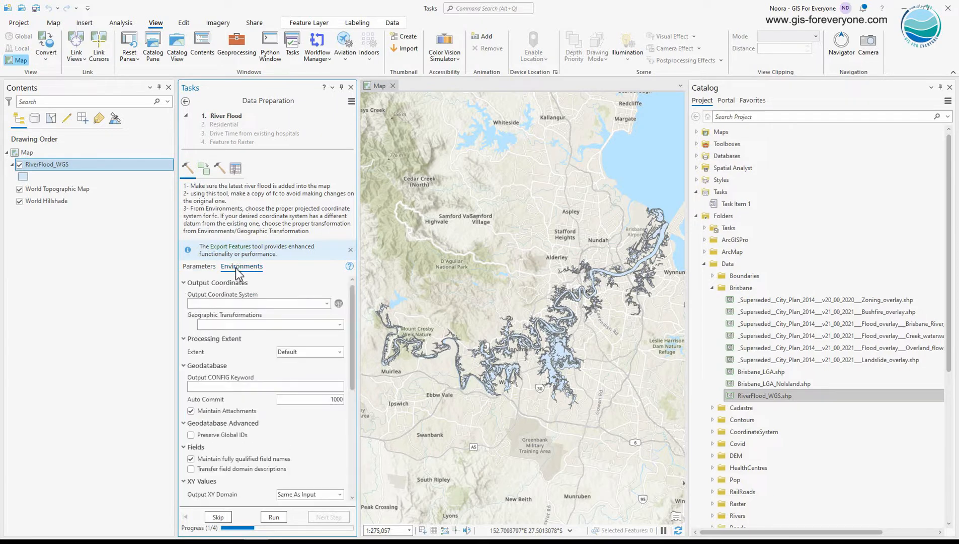
click(328, 303)
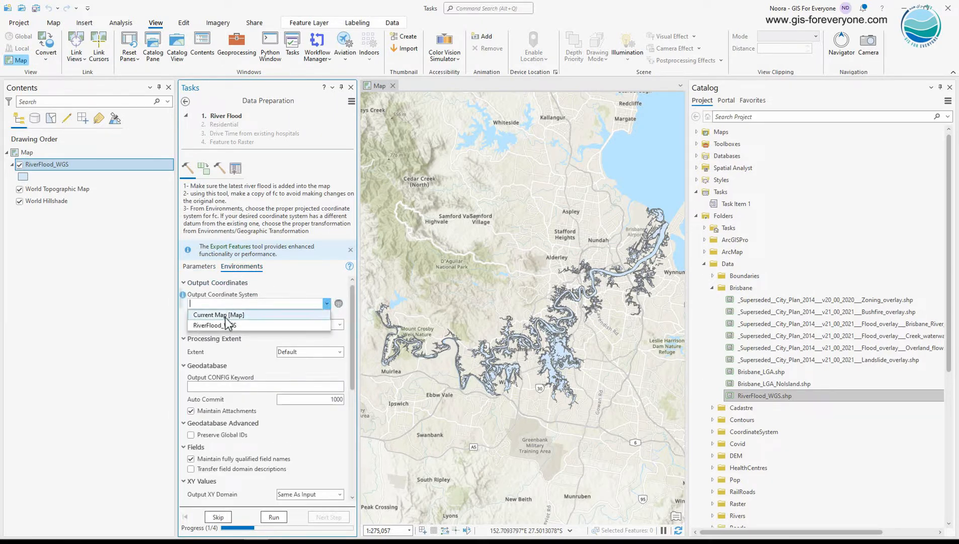
click(225, 316)
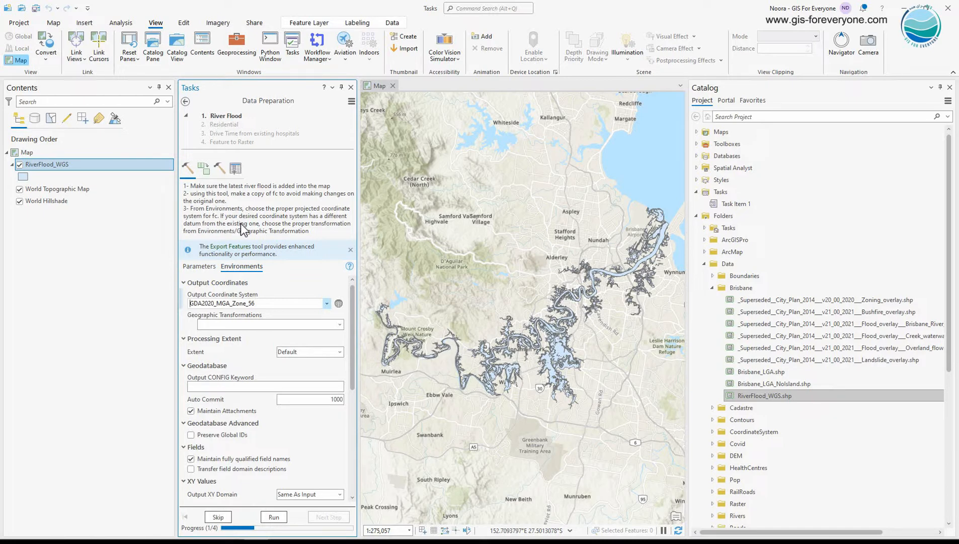
Check the geographic coordinate system of the RiverFlood_WGS layer in its source properties
right_click(48, 164)
click(94, 463)
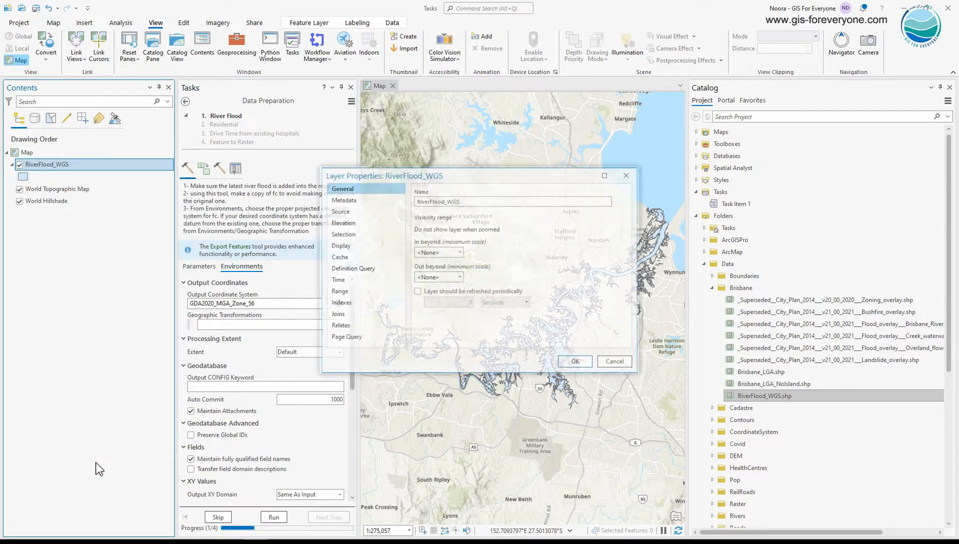
click(366, 210)
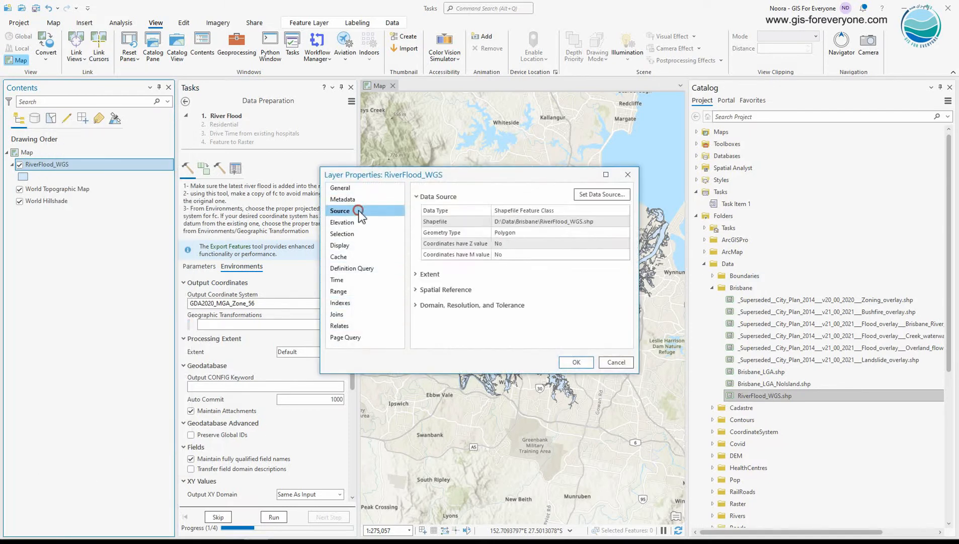
click(433, 290)
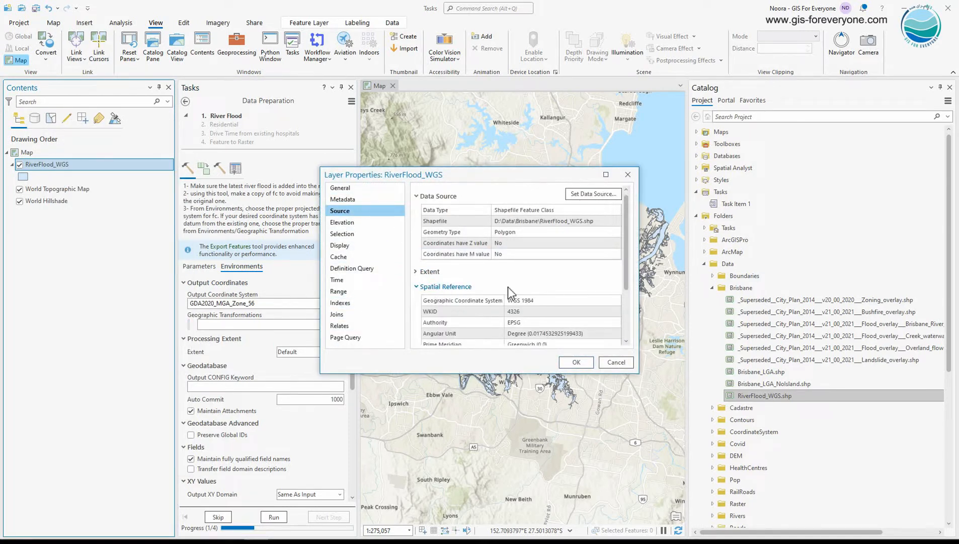
click(541, 301)
drag(539, 301, 514, 301)
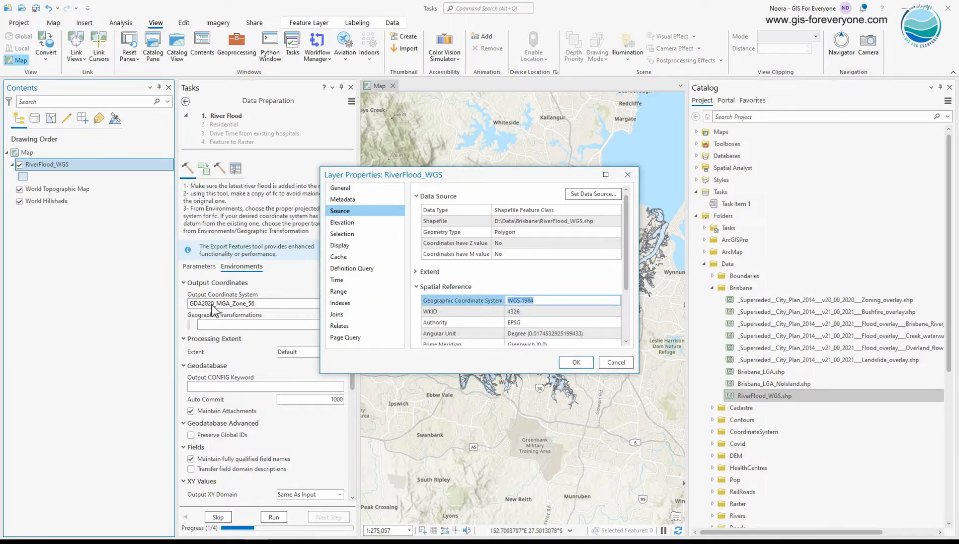
click(628, 175)
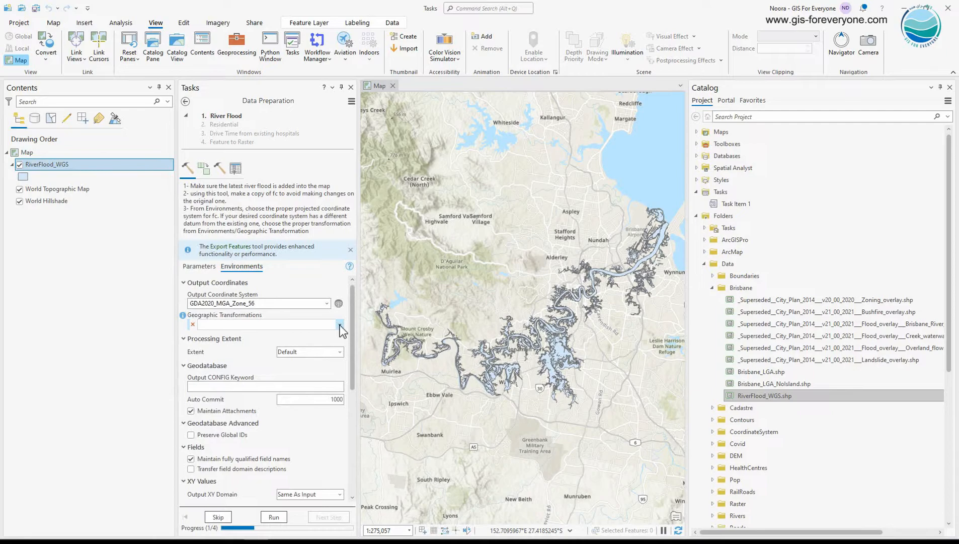
Switch to the Geographic and Vertical Transformations PDF in Acrobat Reader and look up the WGS 1984 to GDA2020 transformations and their areas of use
mouse_move(322, 541)
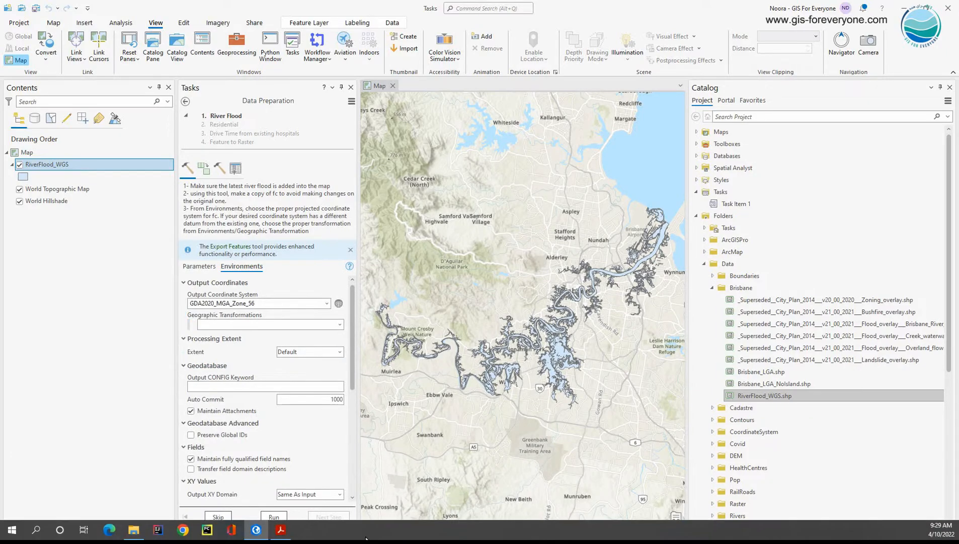
click(287, 531)
scroll(345, 410, down, 20)
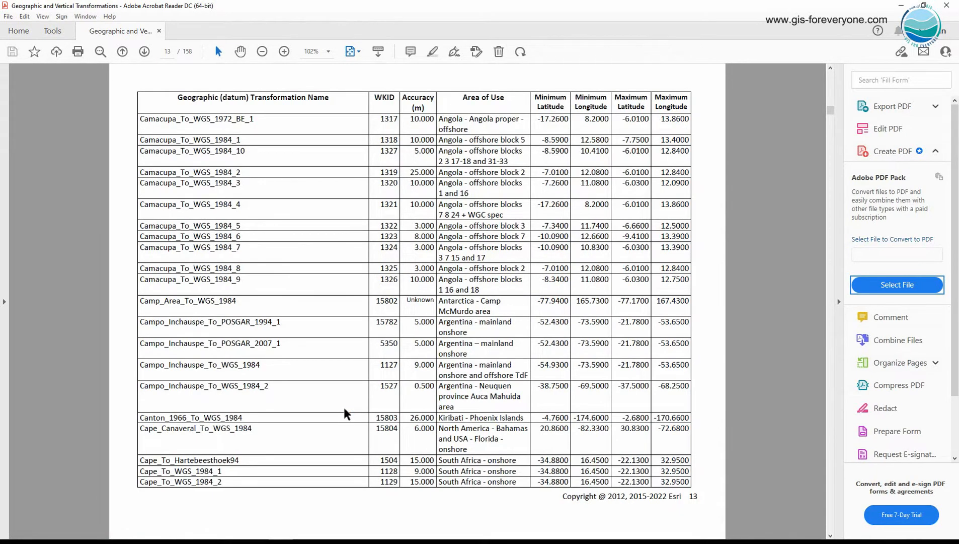
scroll(345, 412, down, 15)
scroll(346, 413, down, 4)
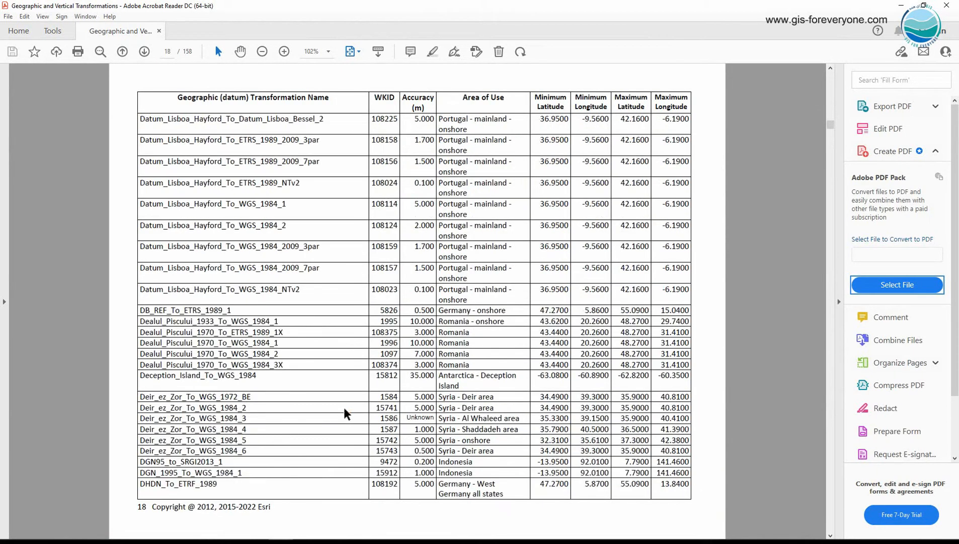
scroll(346, 413, down, 8)
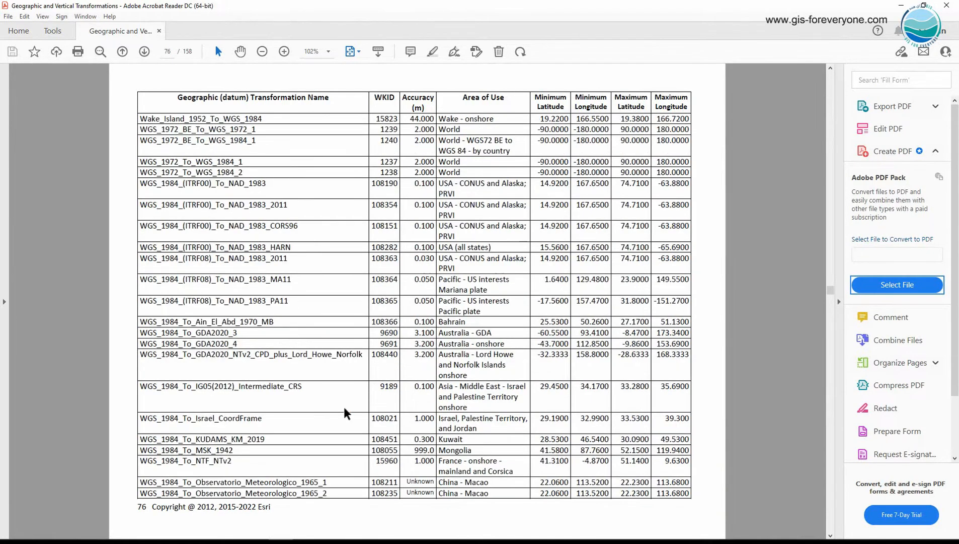
drag(141, 333, 233, 346)
click(196, 336)
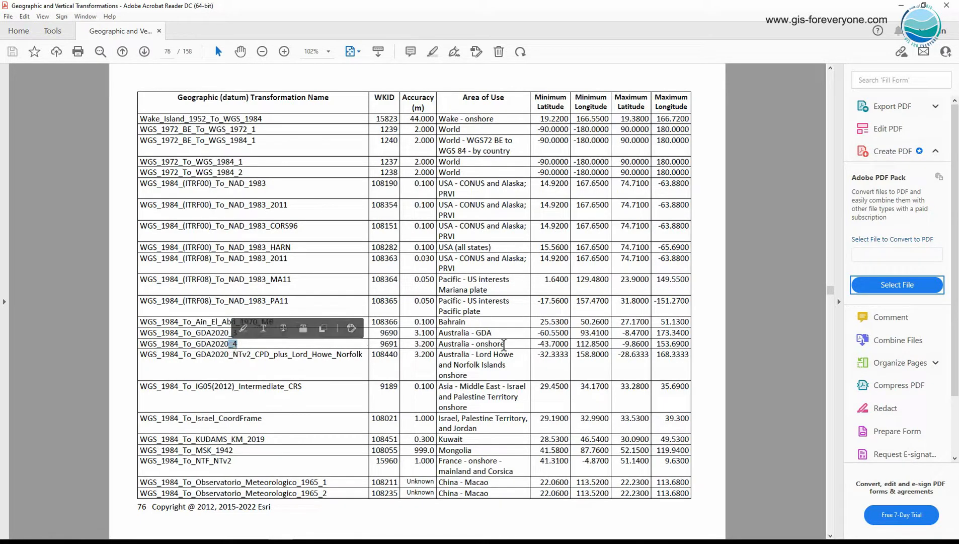
drag(505, 347, 443, 347)
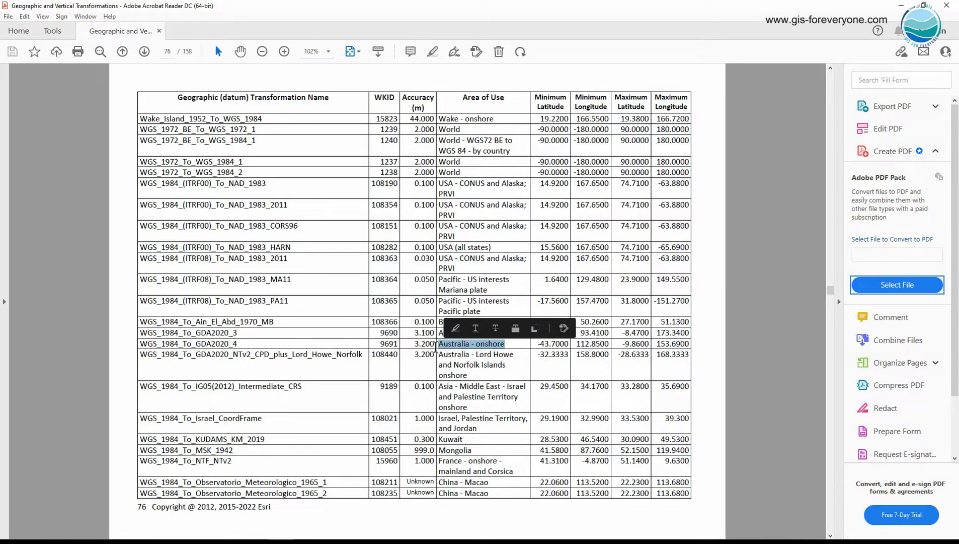
click(305, 353)
click(901, 6)
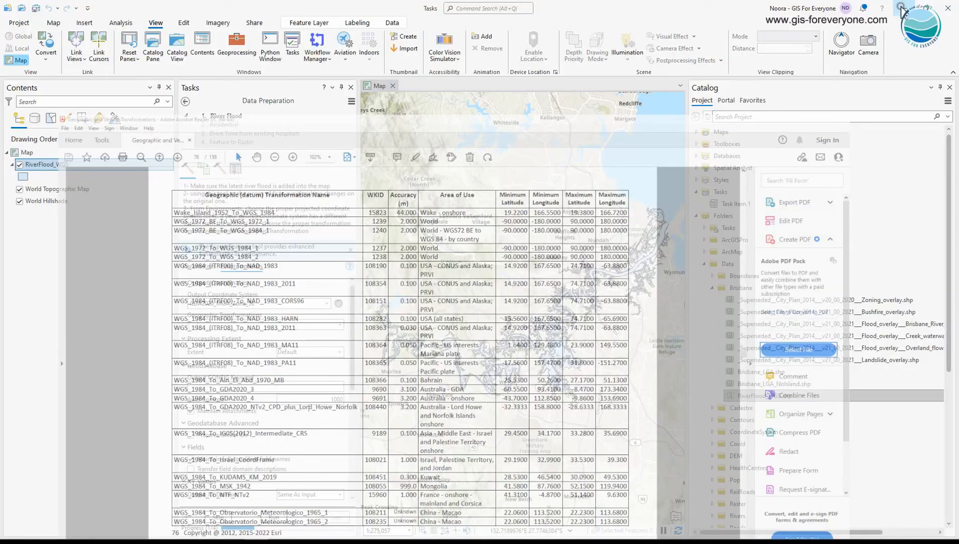
Set the geographic transformation to WGS_1984_To_GDA2020_4 and run the River Flood step's tool
click(343, 321)
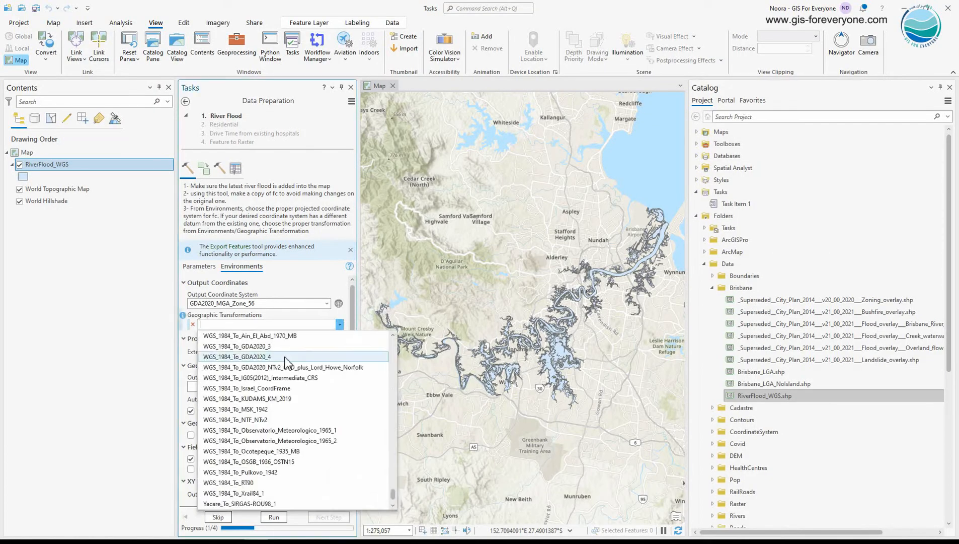
click(285, 356)
click(276, 517)
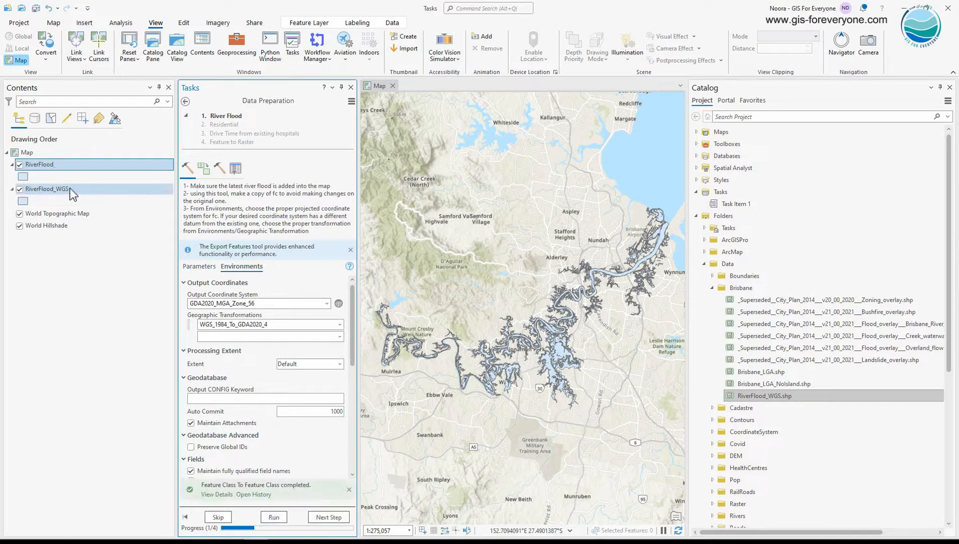
Hide the original RiverFlood_WGS layer and remove it from the map
click(20, 189)
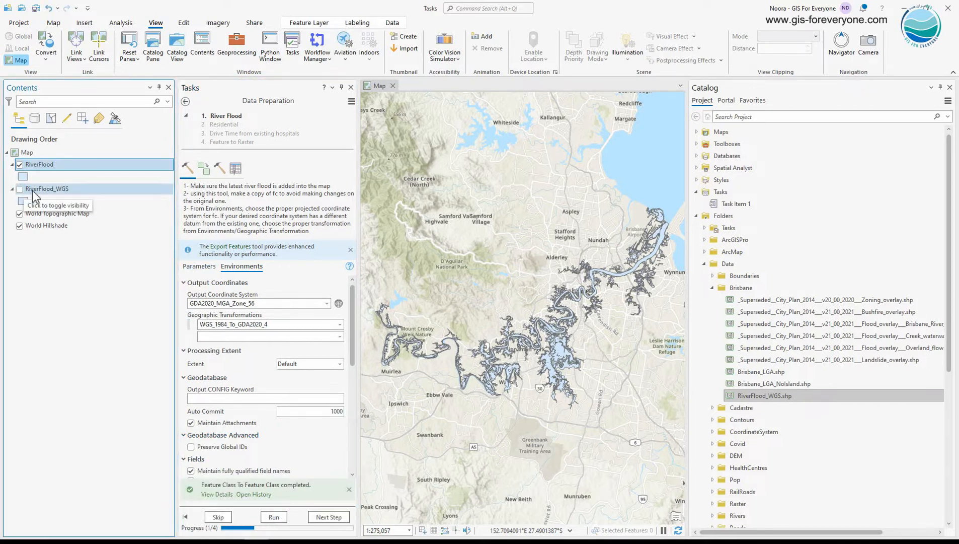
right_click(31, 188)
click(52, 204)
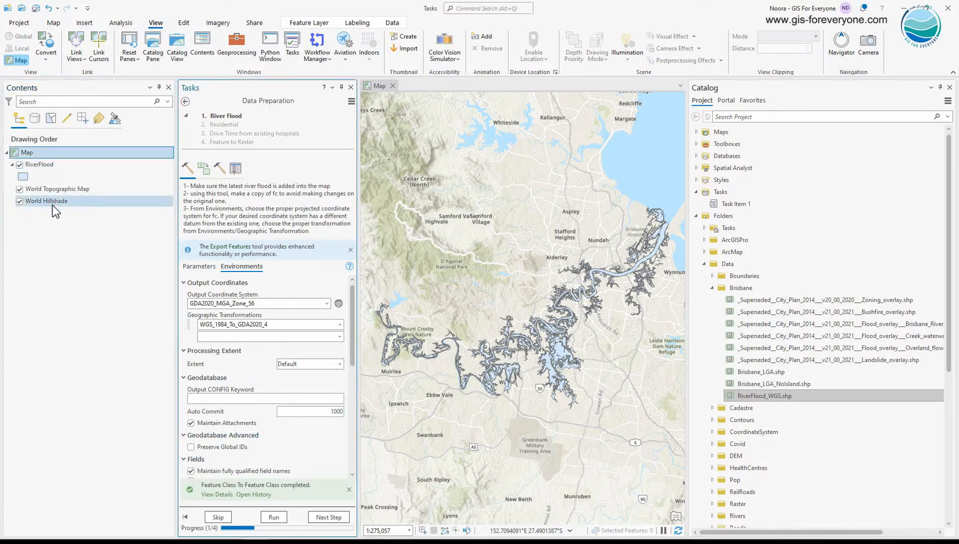
Start an edit session, select all RiverFlood features and merge them into one existing feature with the River Flood step's merge tool
click(205, 168)
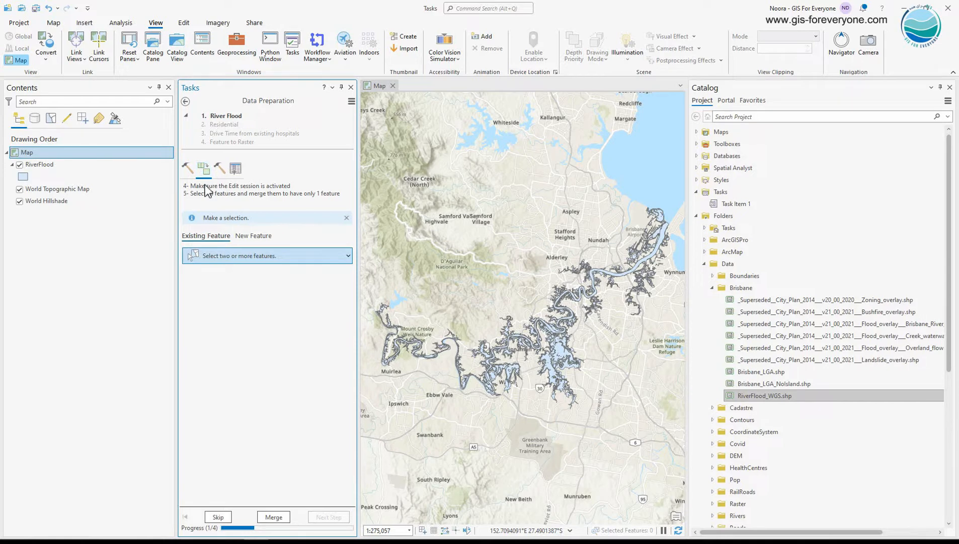
click(184, 23)
click(82, 46)
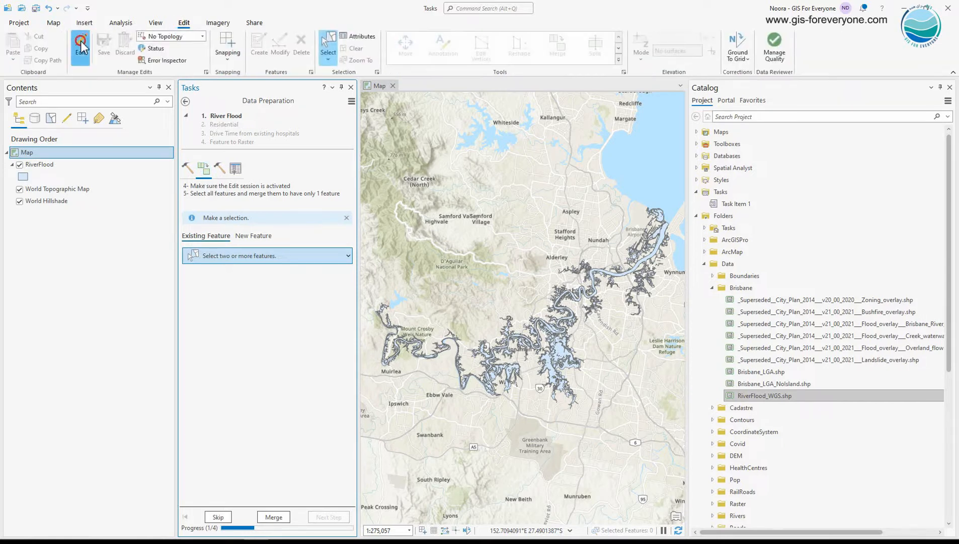
click(42, 164)
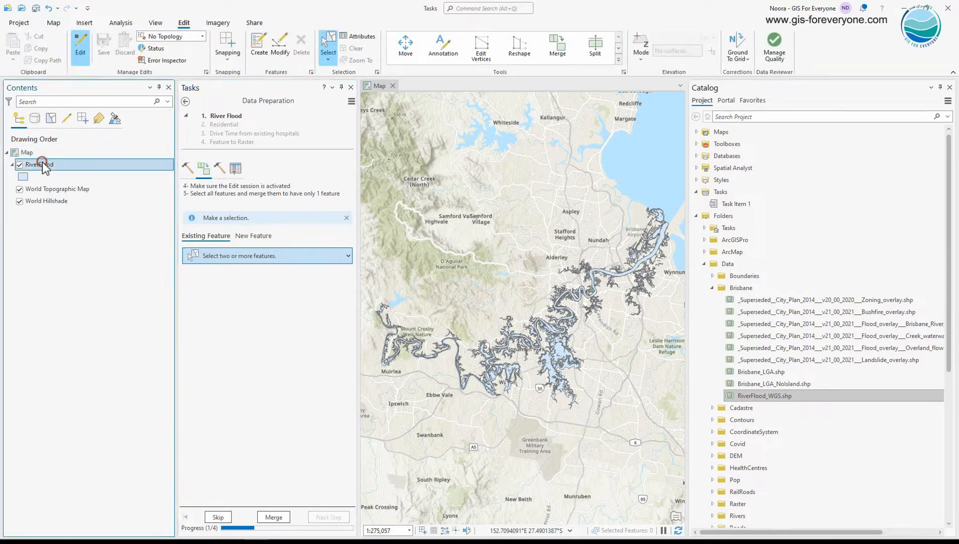
right_click(45, 168)
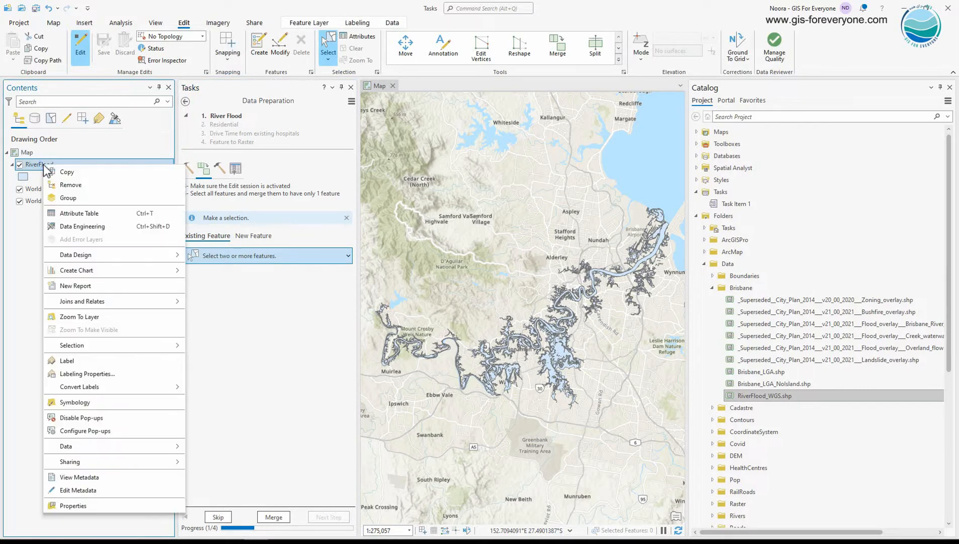
mouse_move(121, 346)
click(213, 400)
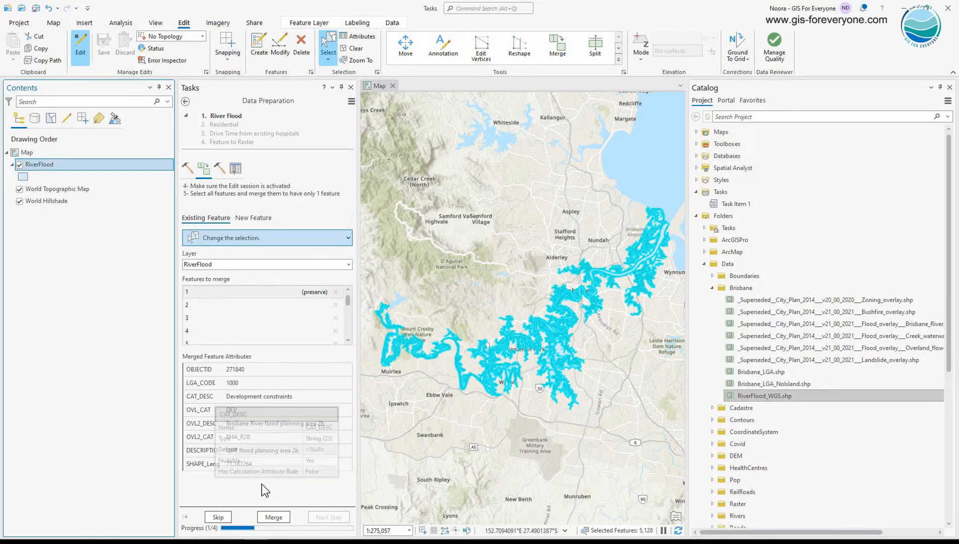
click(274, 516)
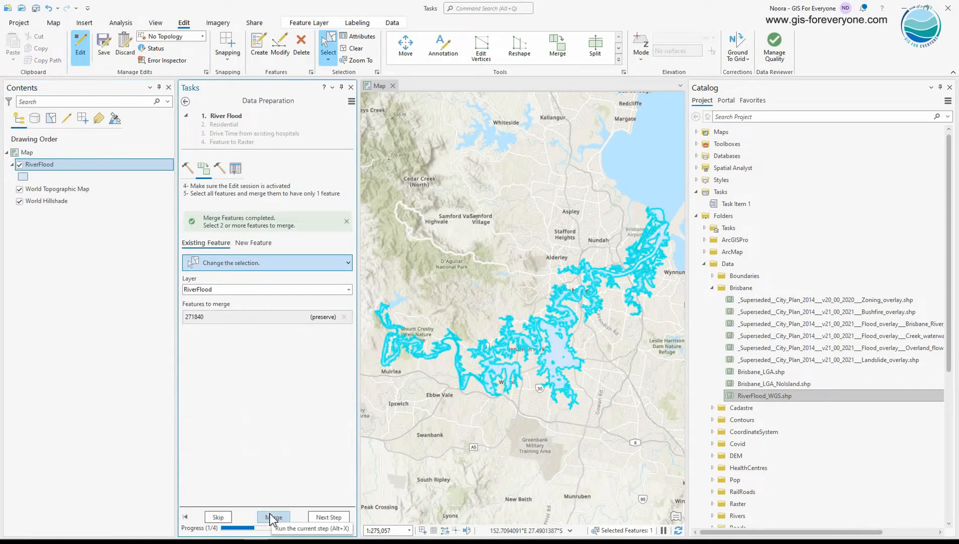
For the task's Identity tool, add Brisbane_LGA_NoIsland.shp to the map, clear the selection and place RiverFlood above the boundary layer
click(220, 168)
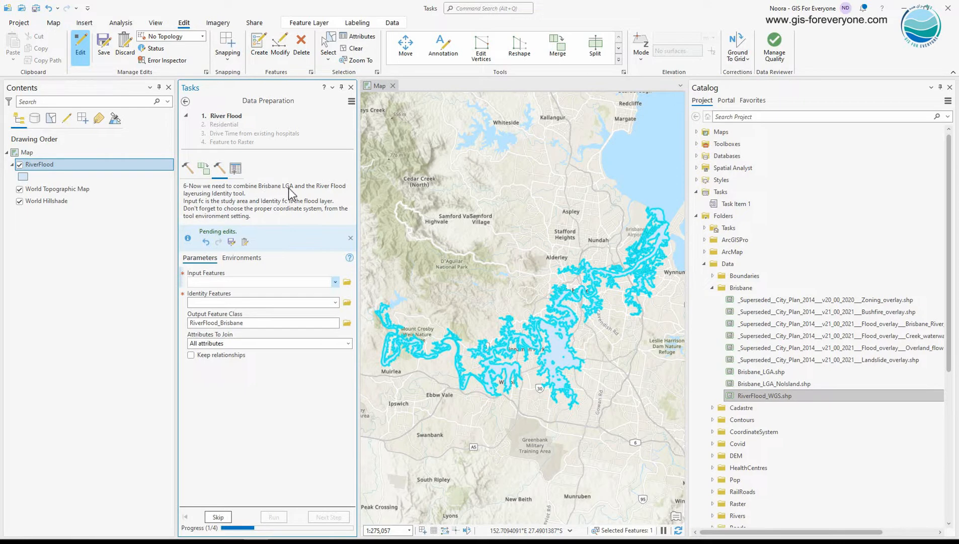
drag(745, 384, 613, 363)
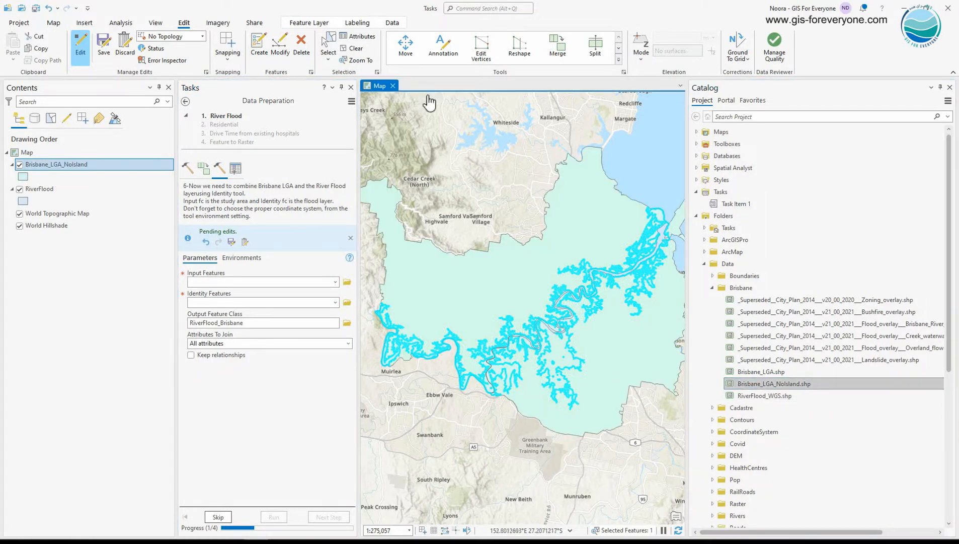
click(356, 49)
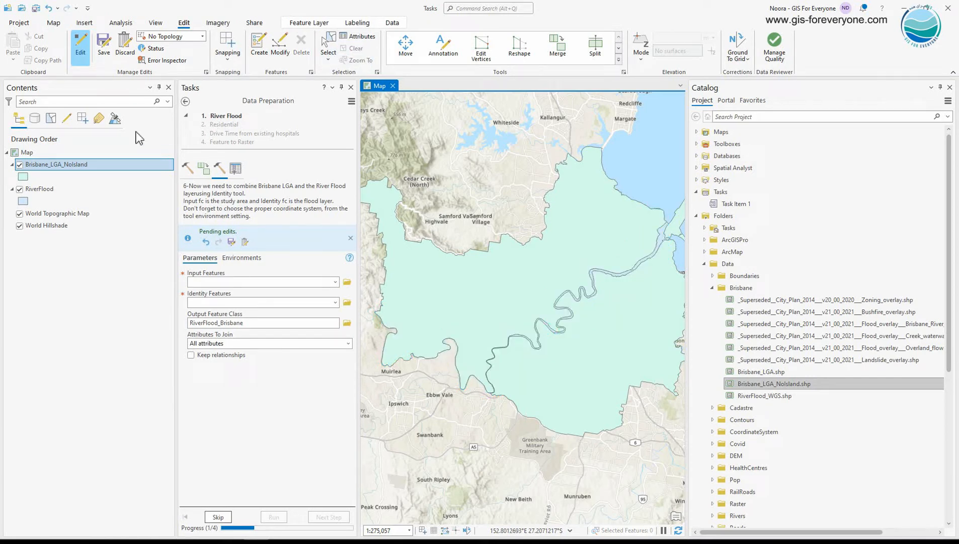
mouse_move(61, 189)
mouse_down()
mouse_move(65, 195)
mouse_move(48, 165)
mouse_up()
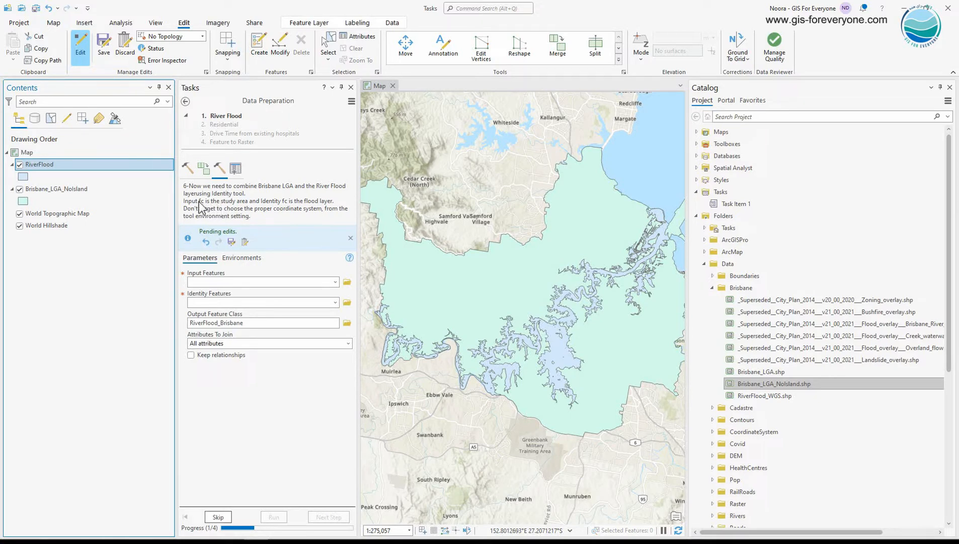
Run Identity on Brisbane_LGA_NoIsland with RiverFlood as identity features, output RiverFlood_Brisbane in GDA2020_MGA_Zone_56, and hide both source layers
drag(75, 189, 237, 282)
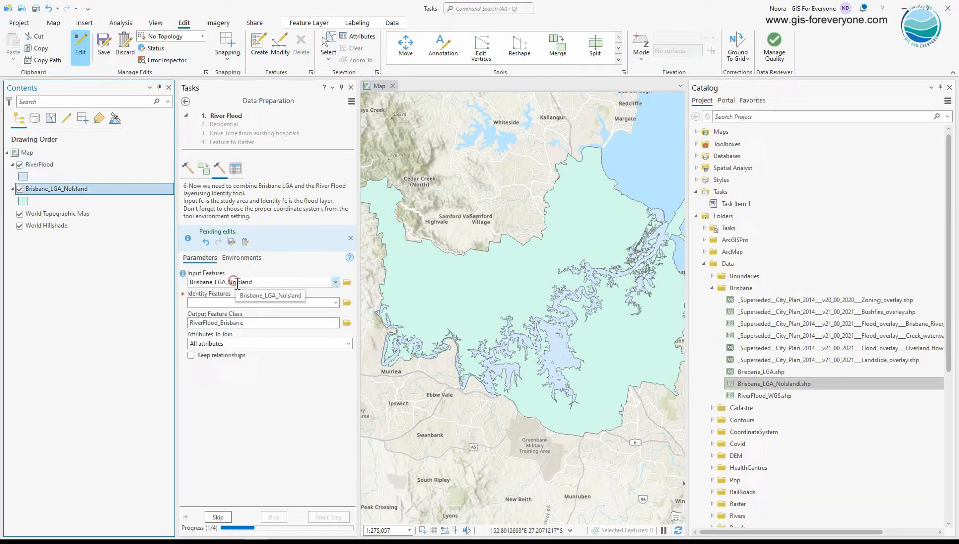
drag(71, 165, 204, 323)
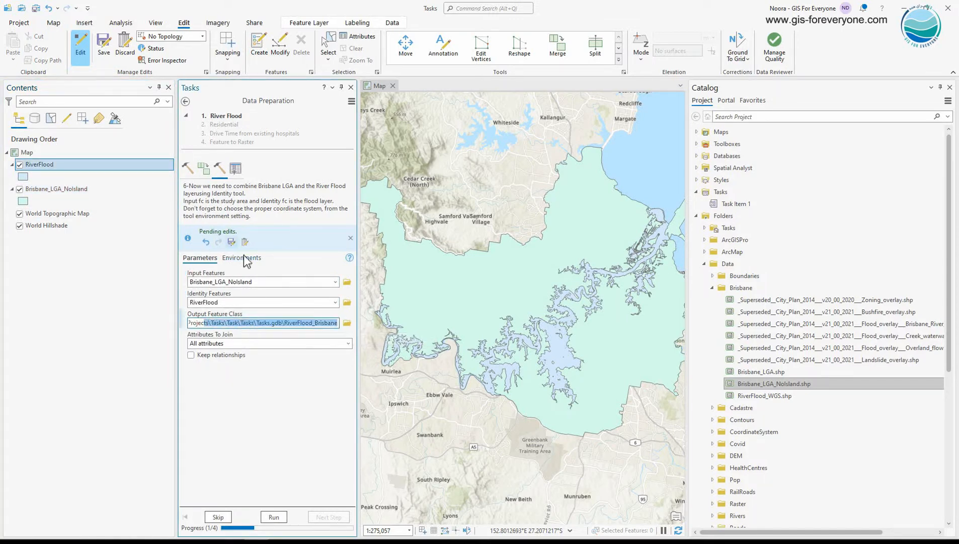
click(237, 257)
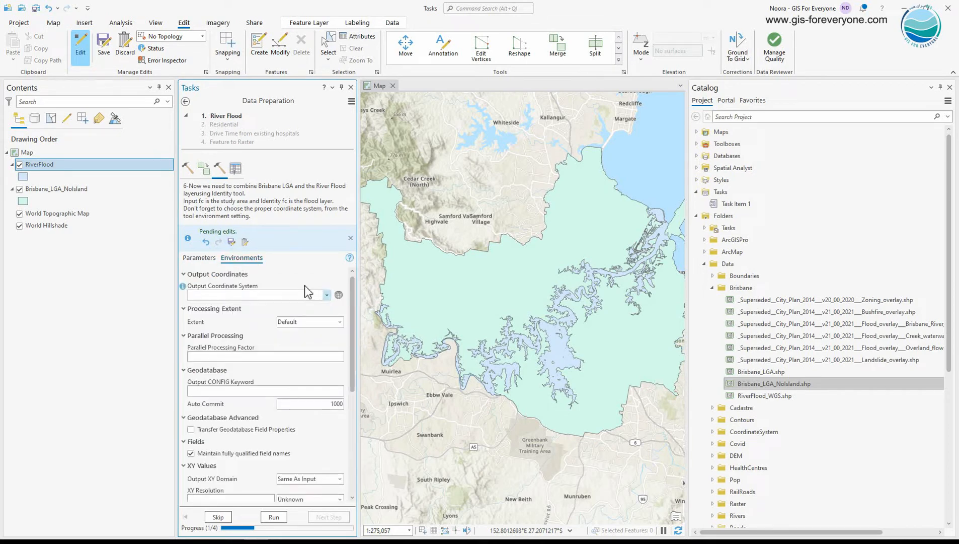
click(326, 295)
click(236, 305)
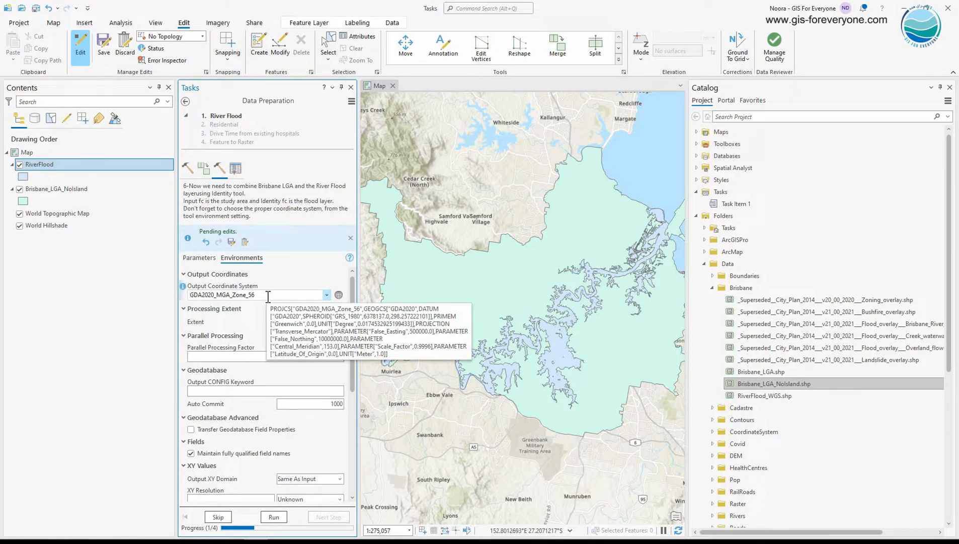
click(275, 517)
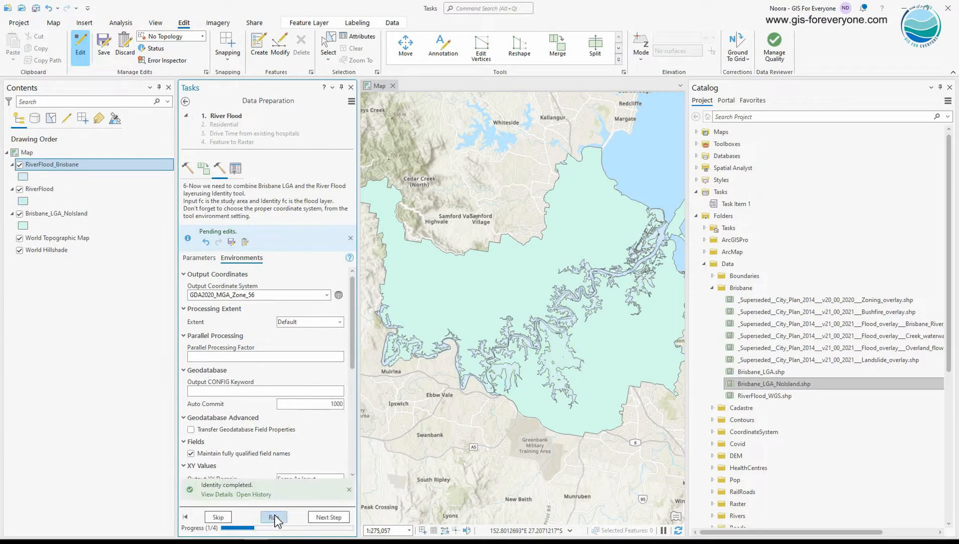
click(20, 190)
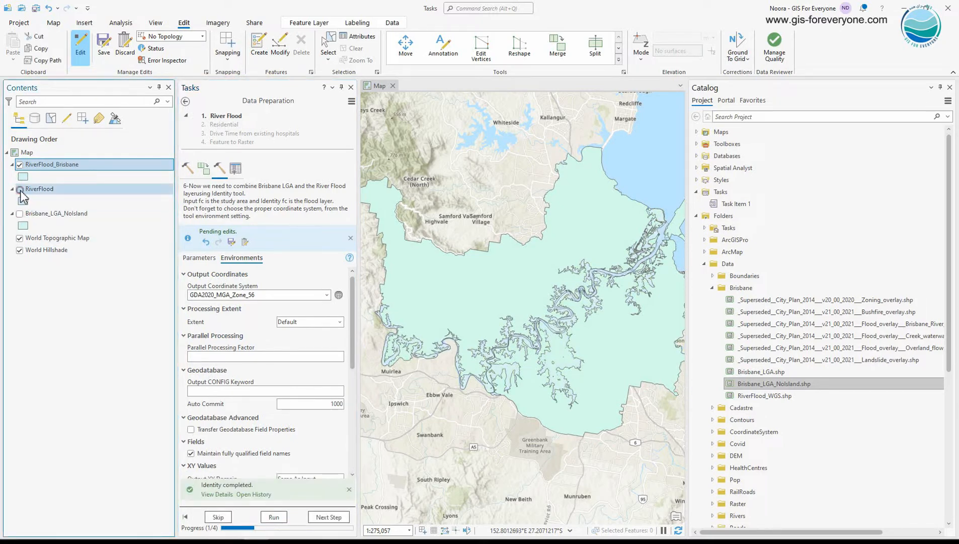
Try to add a Short (16-bit integer) field named raster to RiverFlood_Brisbane with the task's Add Field tool
click(236, 169)
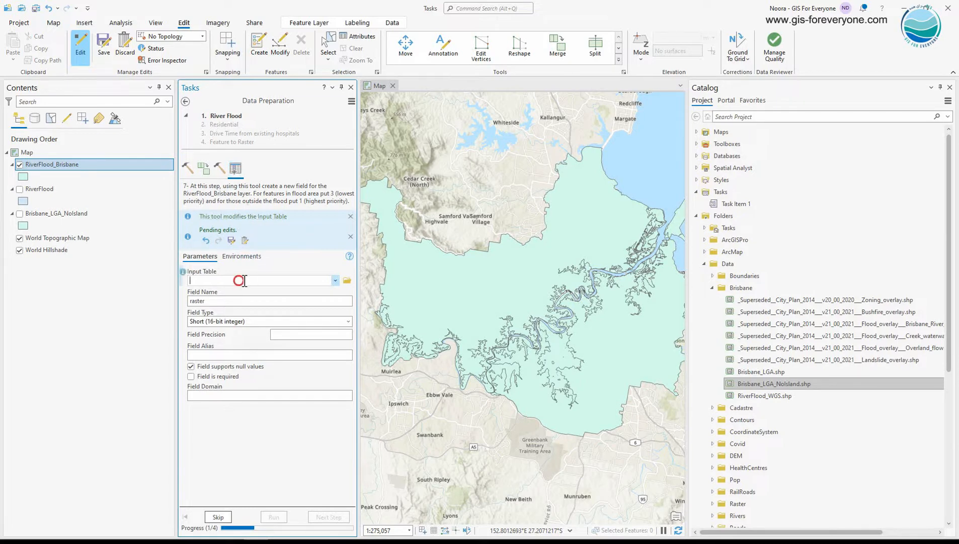
click(53, 165)
drag(55, 169, 215, 282)
click(210, 302)
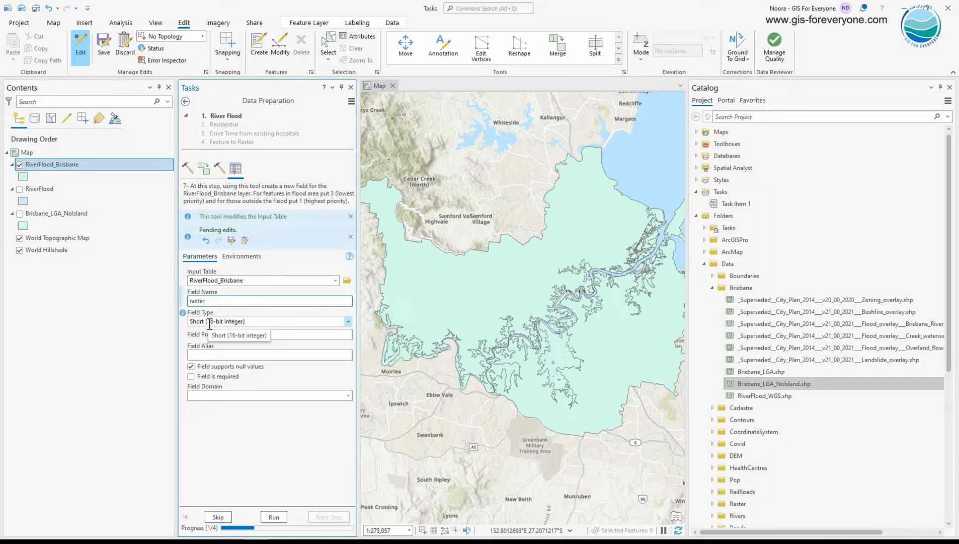
click(283, 517)
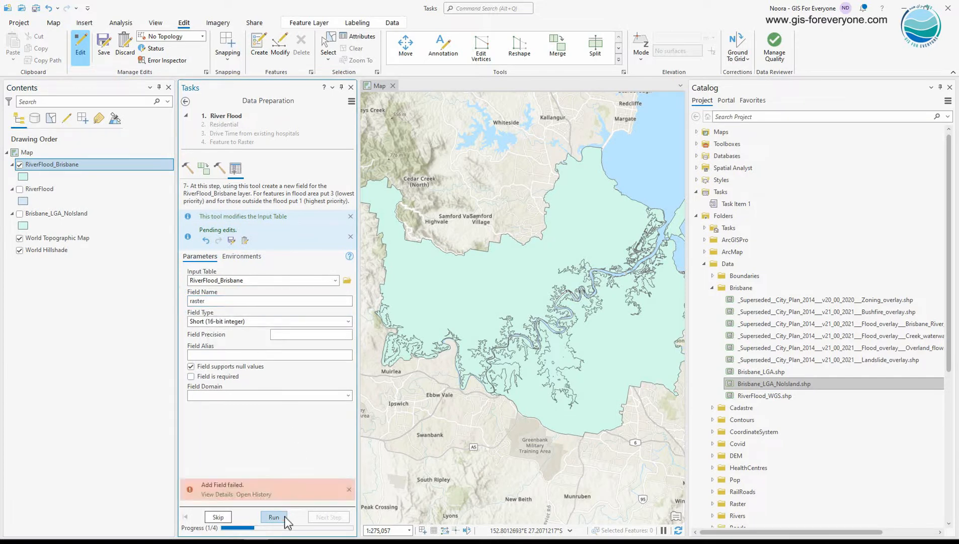
End the edit session and rerun Add Field for the raster field on RiverFlood_Brisbane
click(77, 46)
click(465, 283)
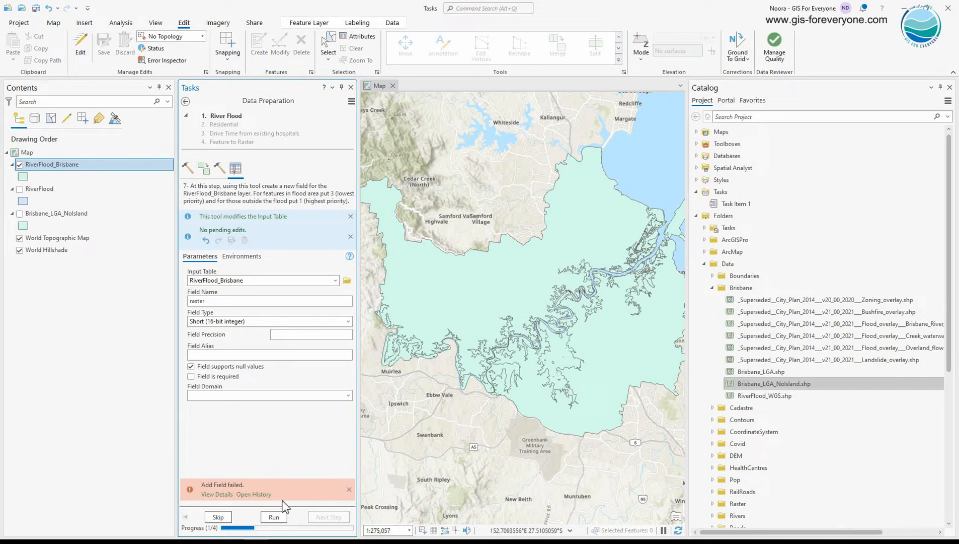
click(275, 519)
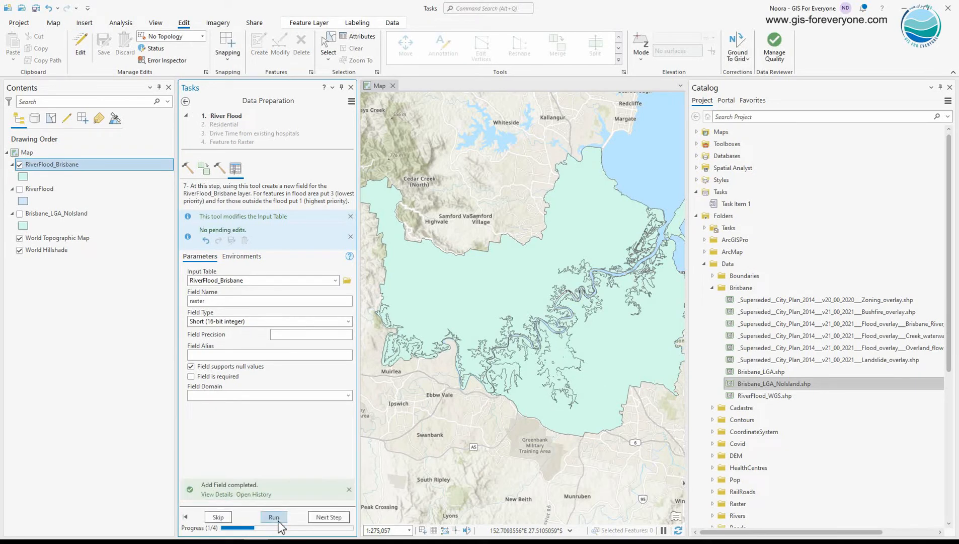
Open the RiverFlood_Brisbane attribute table and select the two flood planning area records, rows 4 and 5
right_click(66, 164)
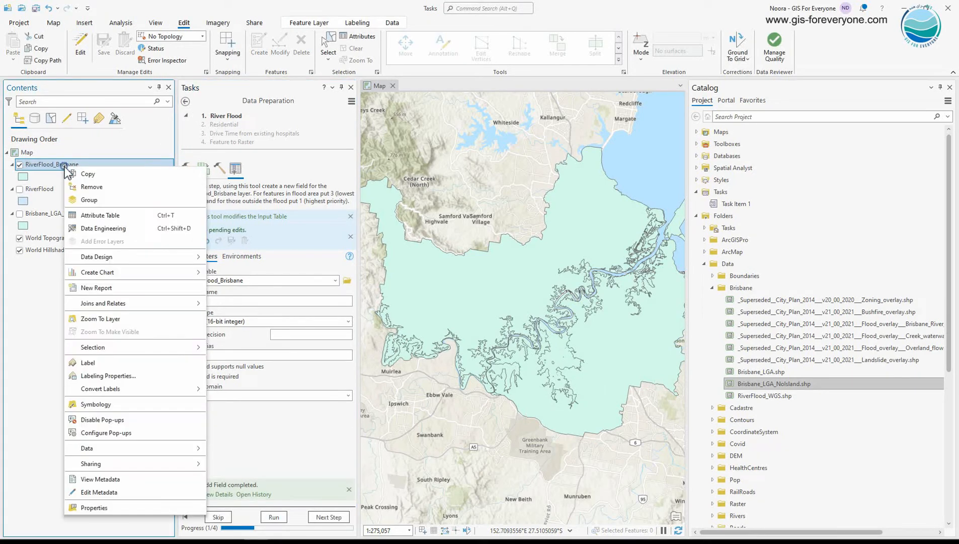
click(82, 215)
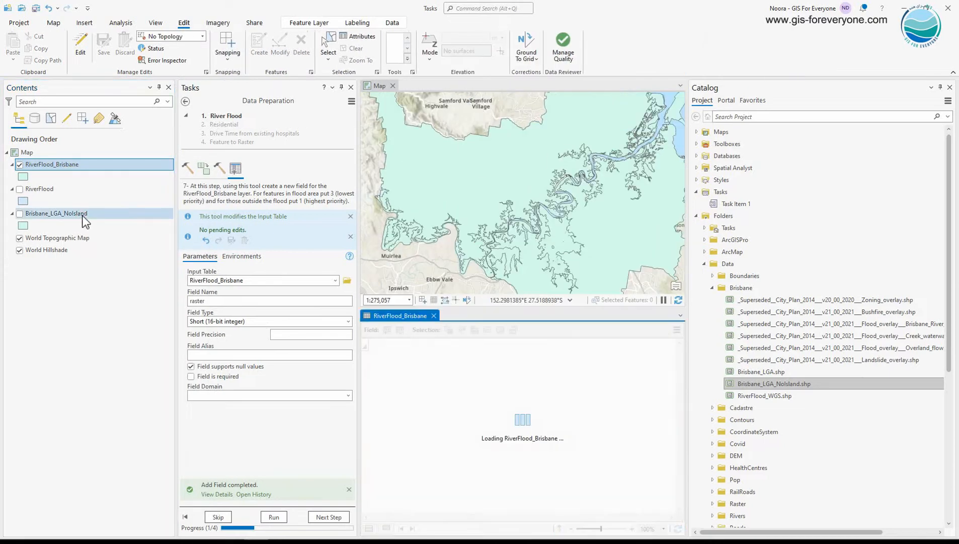
drag(437, 517, 662, 518)
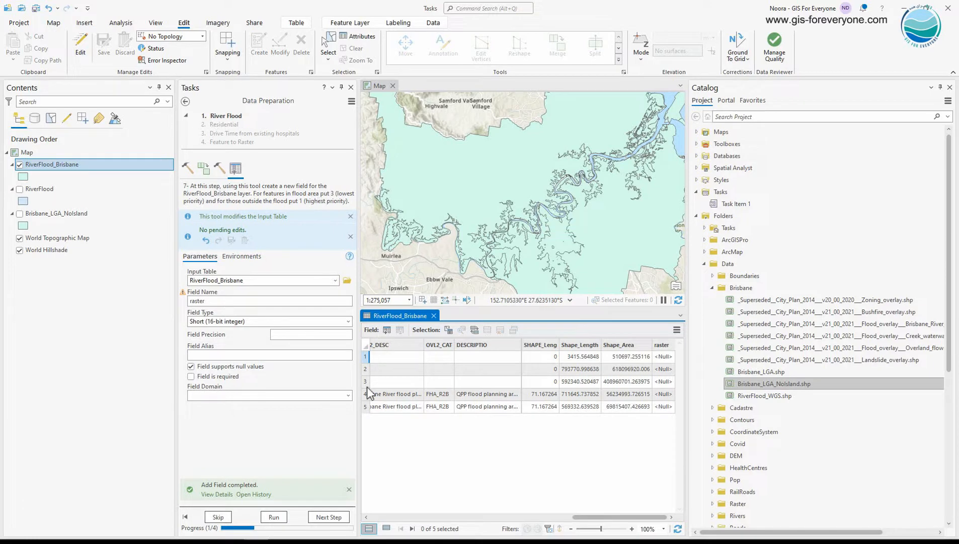
drag(366, 393, 368, 406)
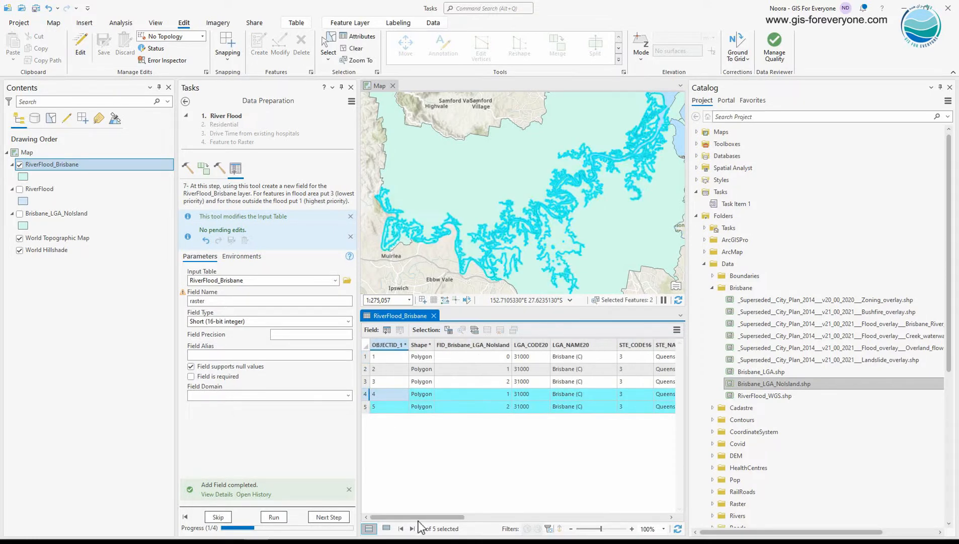
Turn editing on and calculate the raster field as 3 for the selected flood area records
drag(421, 516, 622, 516)
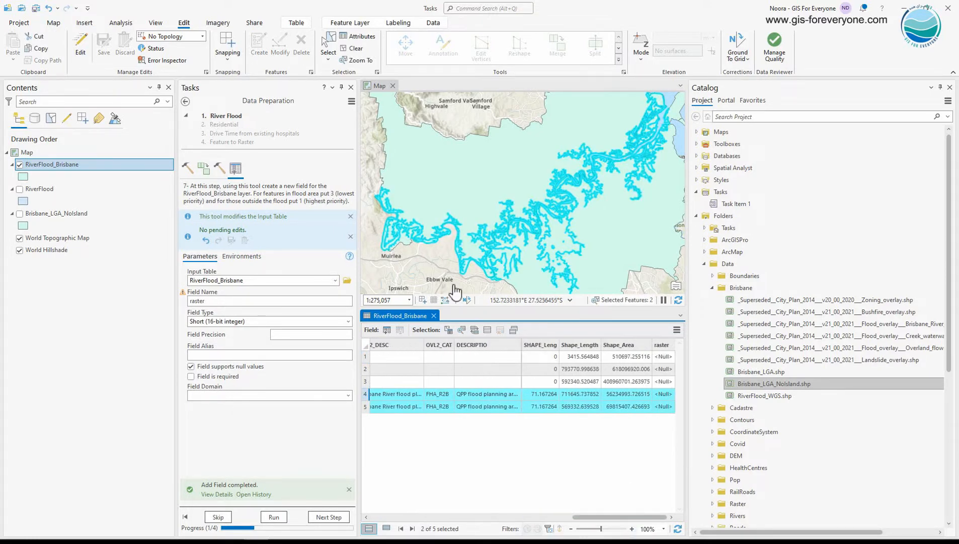
click(83, 50)
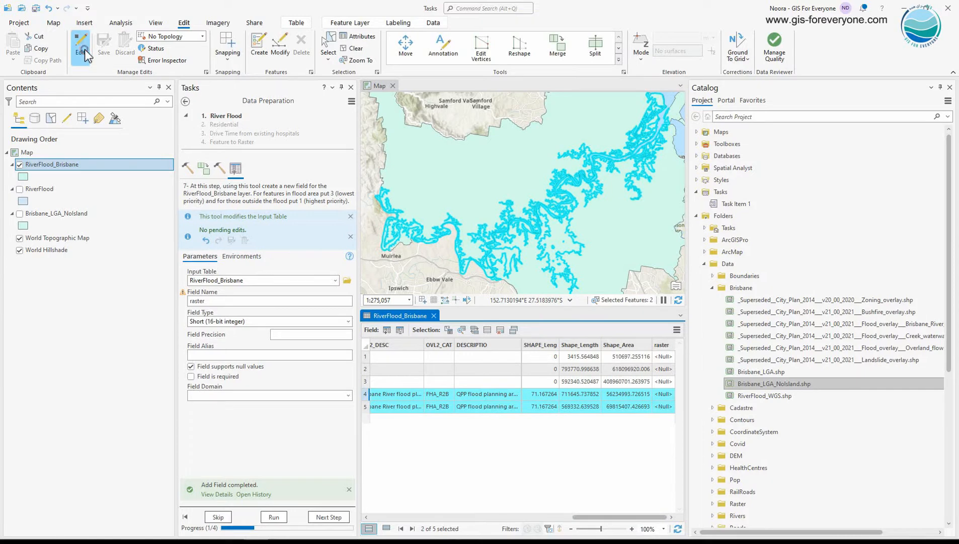
right_click(663, 346)
click(695, 426)
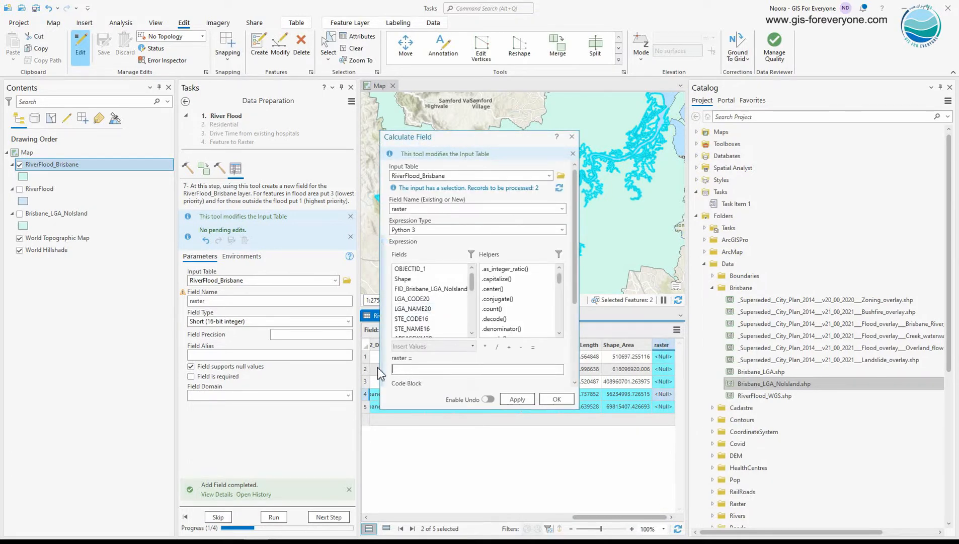
click(516, 399)
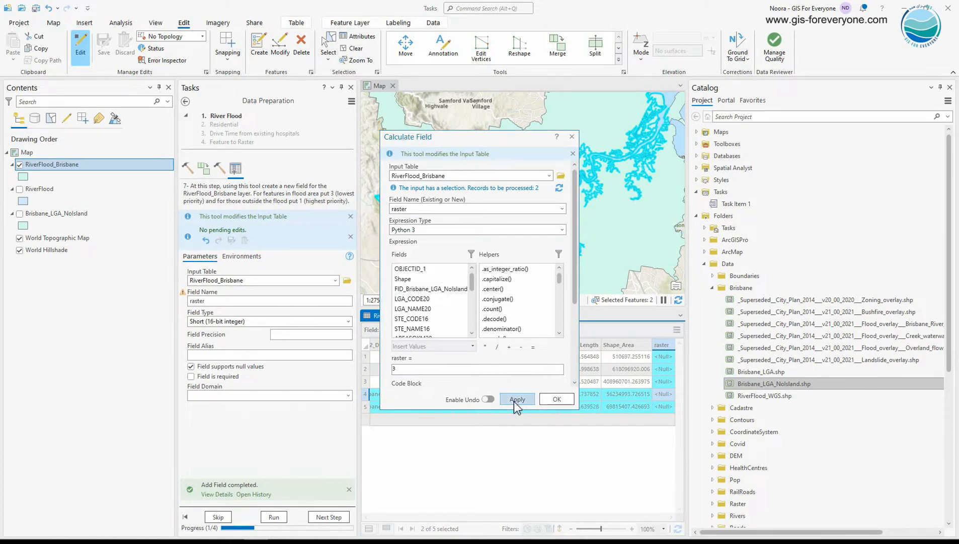
Switch the table selection to the records outside the flood area and calculate their raster field as 1
drag(469, 141, 299, 123)
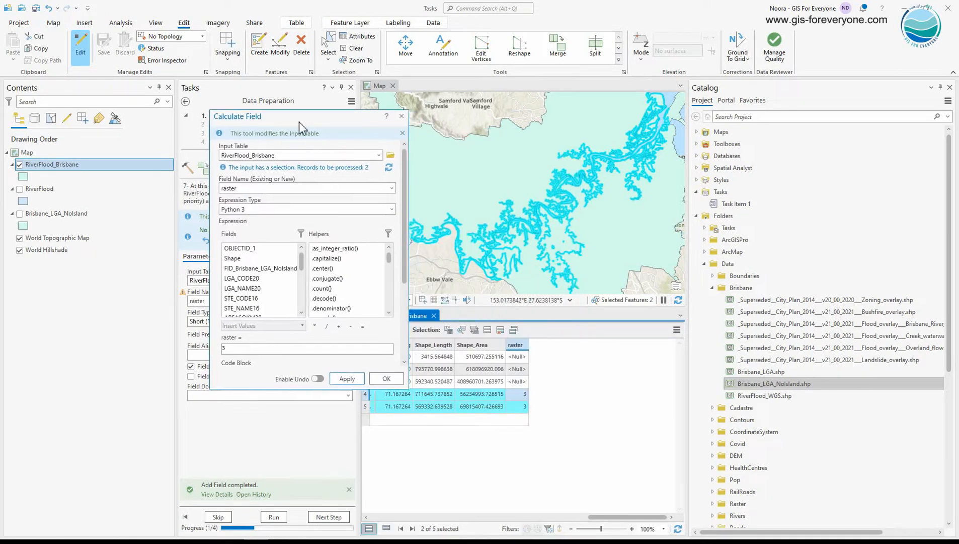
click(474, 330)
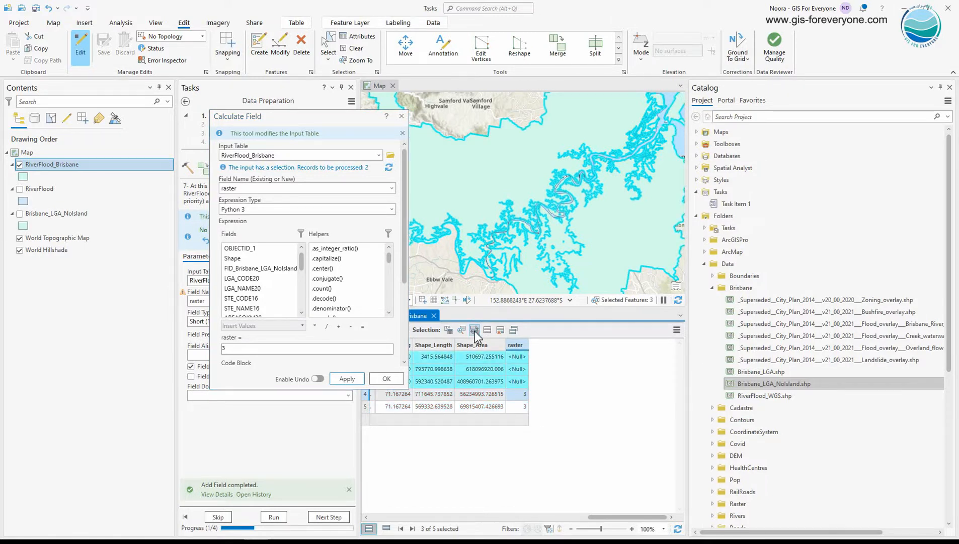
click(234, 348)
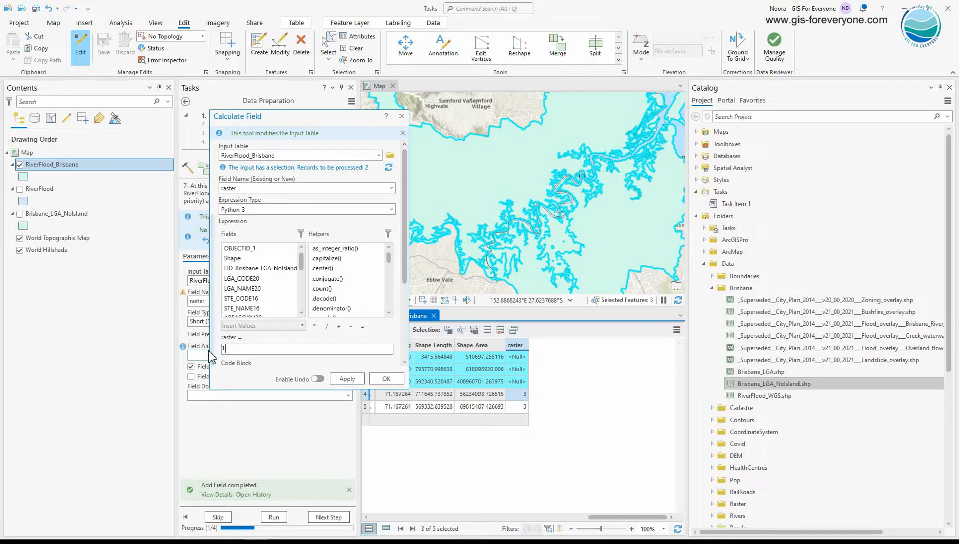
text(1)
click(347, 378)
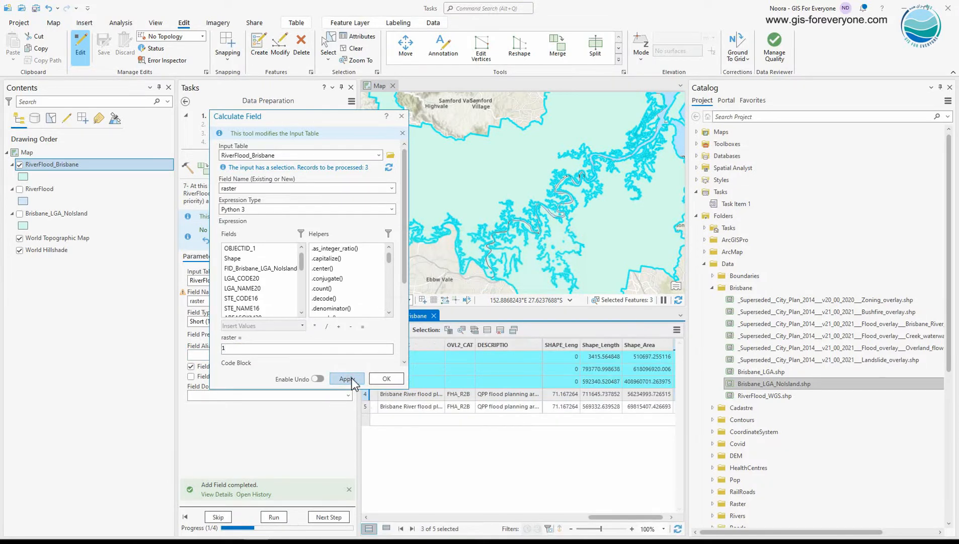
Finish calculating the raster field as 1, close the Calculate Field tool, and clear the record selection
drag(610, 517, 631, 522)
click(400, 379)
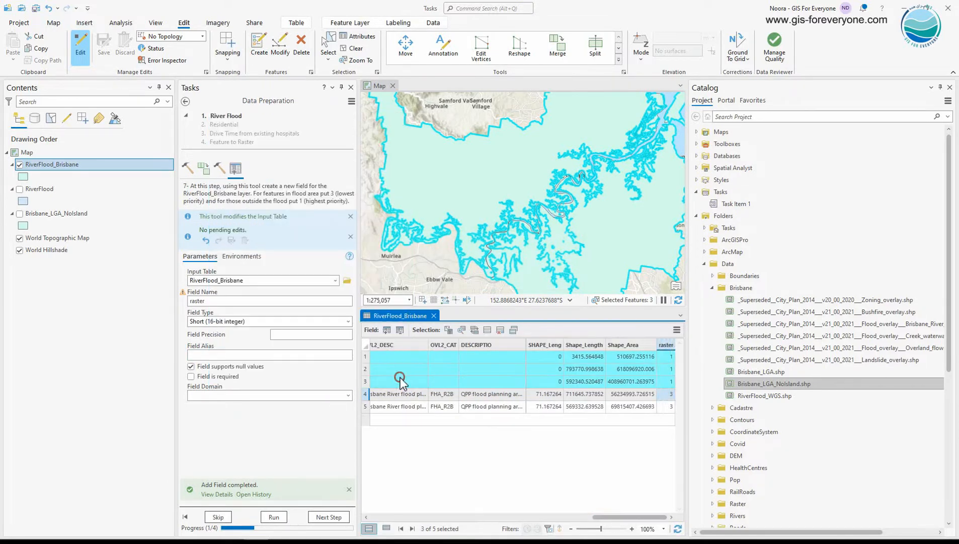
click(356, 49)
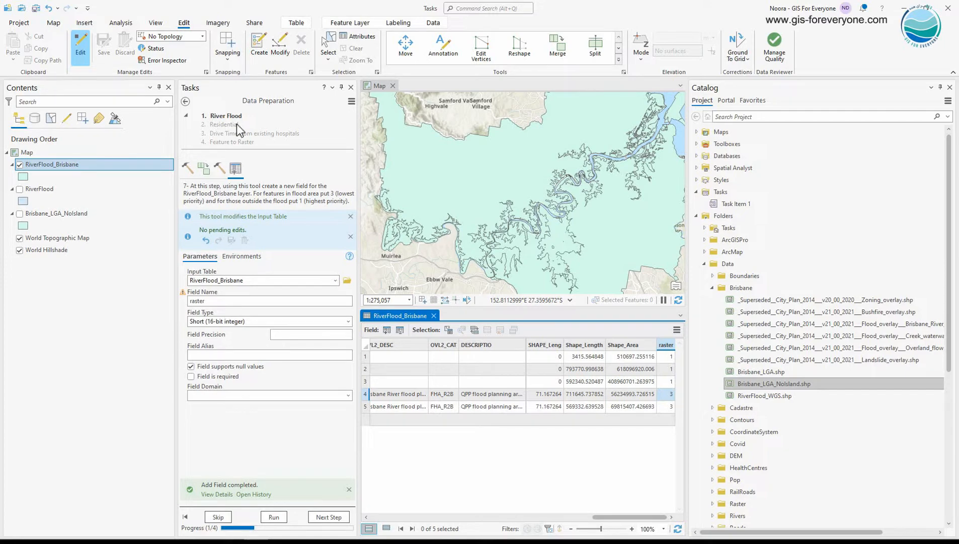
Advance the Data Preparation task to the Residential step and turn editing off
click(328, 516)
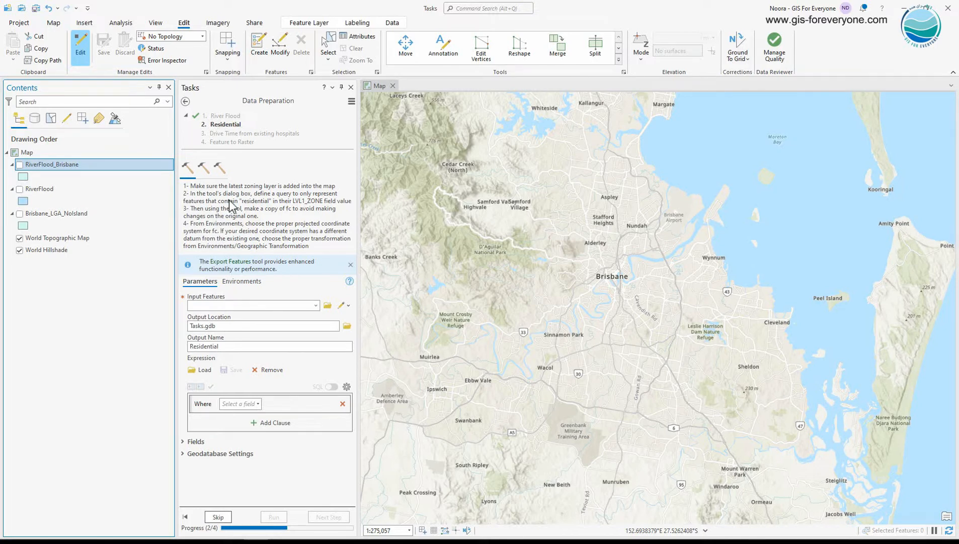
click(82, 47)
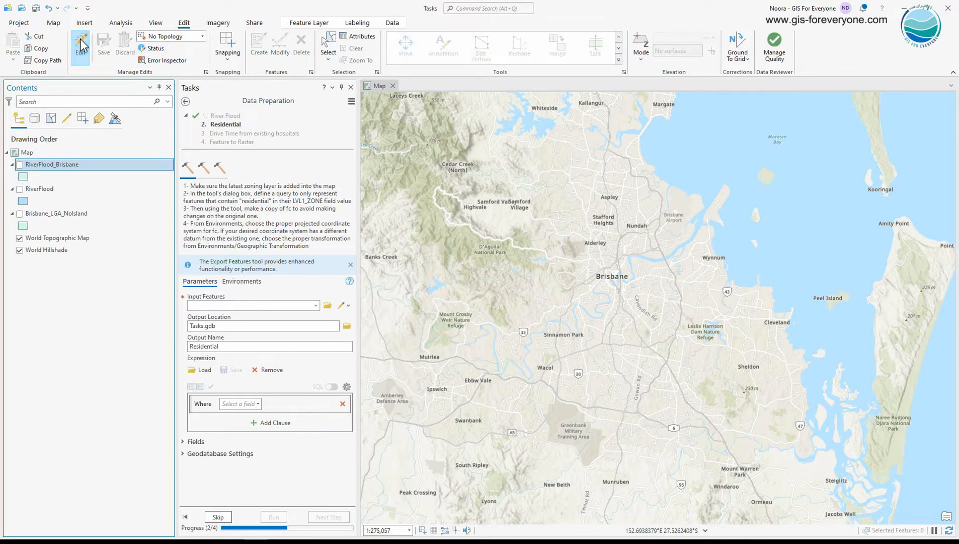
Open the Catalog pane and add the v20_00_2020 Zoning_overlay shapefile from the Brisbane data folder to the map
click(156, 23)
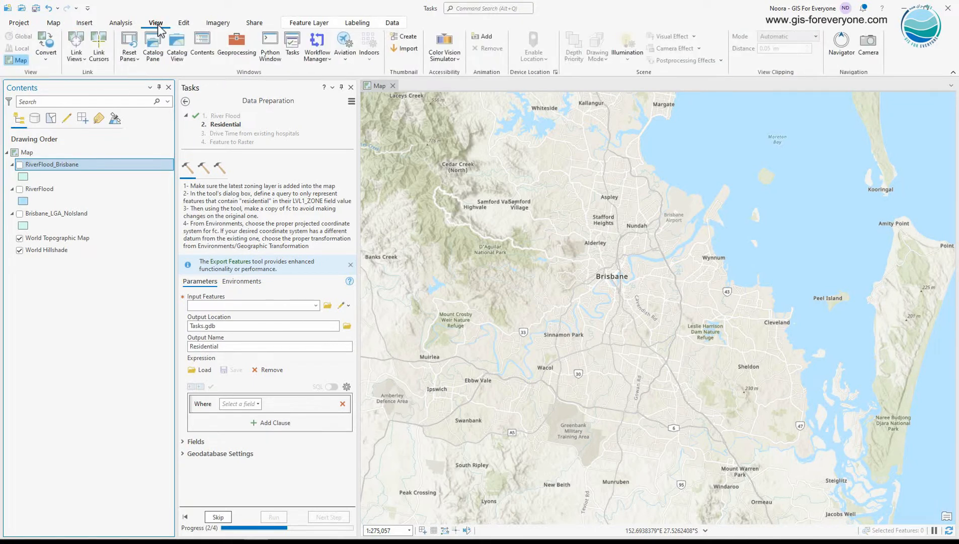
click(156, 50)
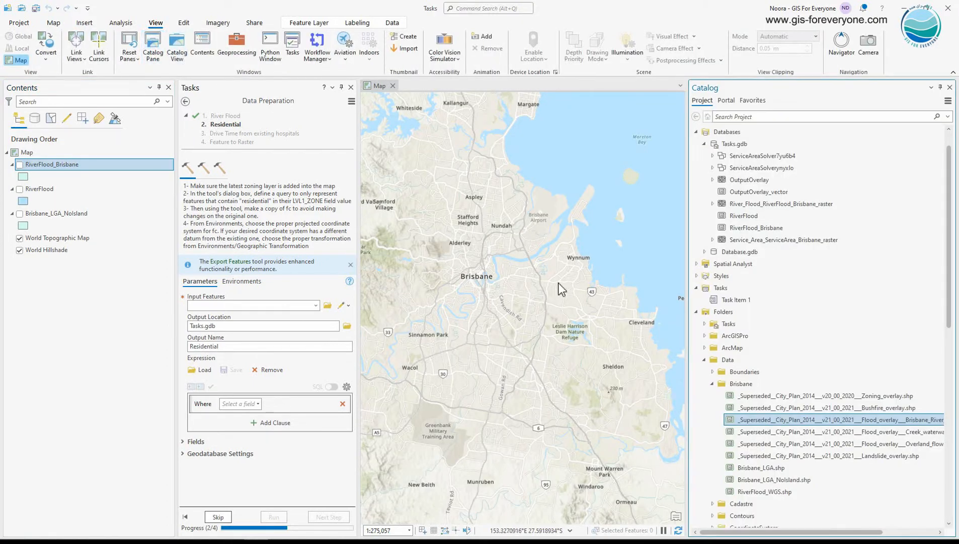
scroll(775, 397, down, 3)
click(815, 324)
drag(815, 324, 579, 322)
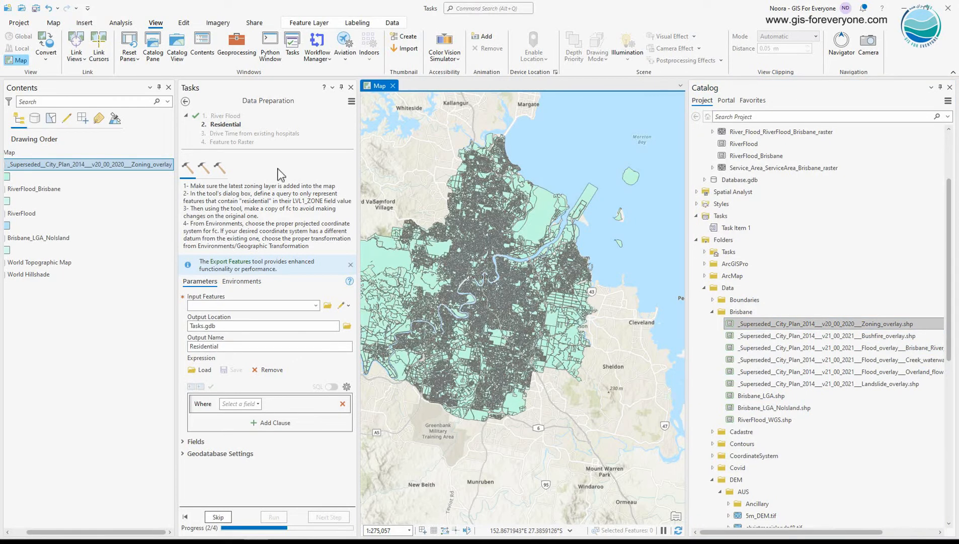
Rename the added zoning overlay layer as Zoning
click(111, 164)
click(112, 166)
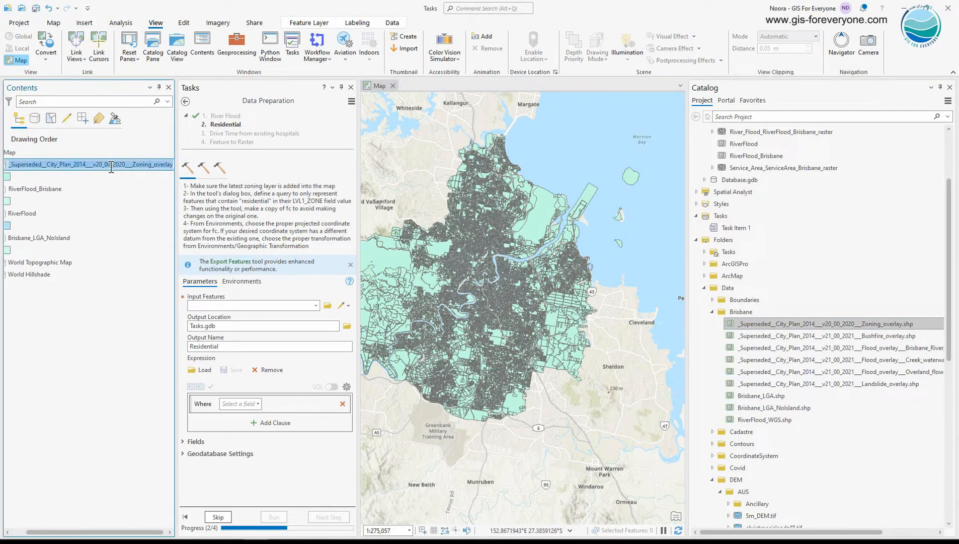
text(Zoning)
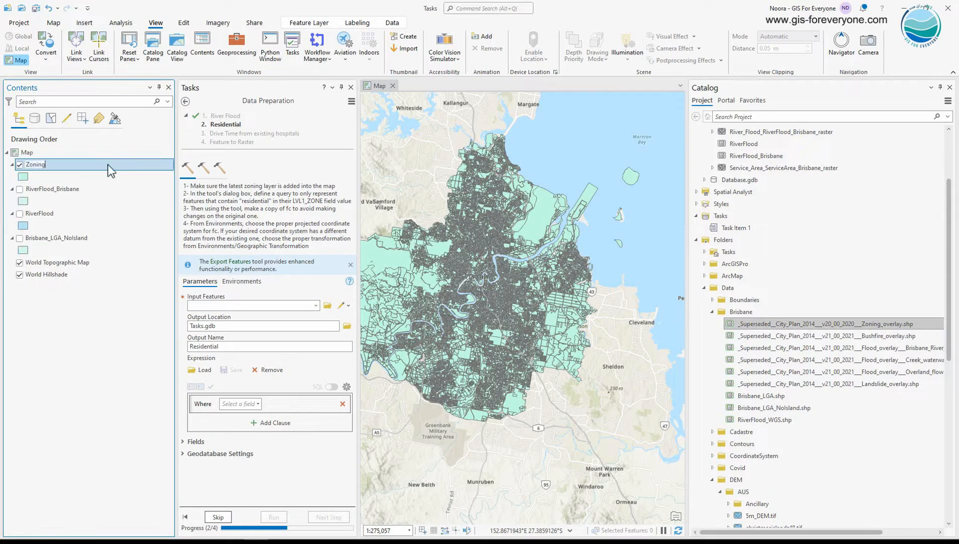
key(Return)
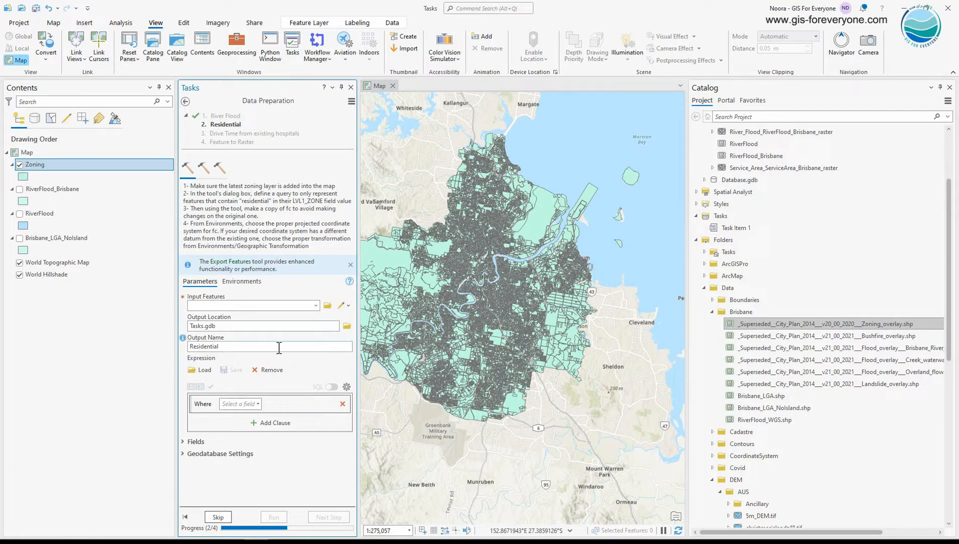
Set the Zoning layer as the input features for the Residential copy
click(254, 404)
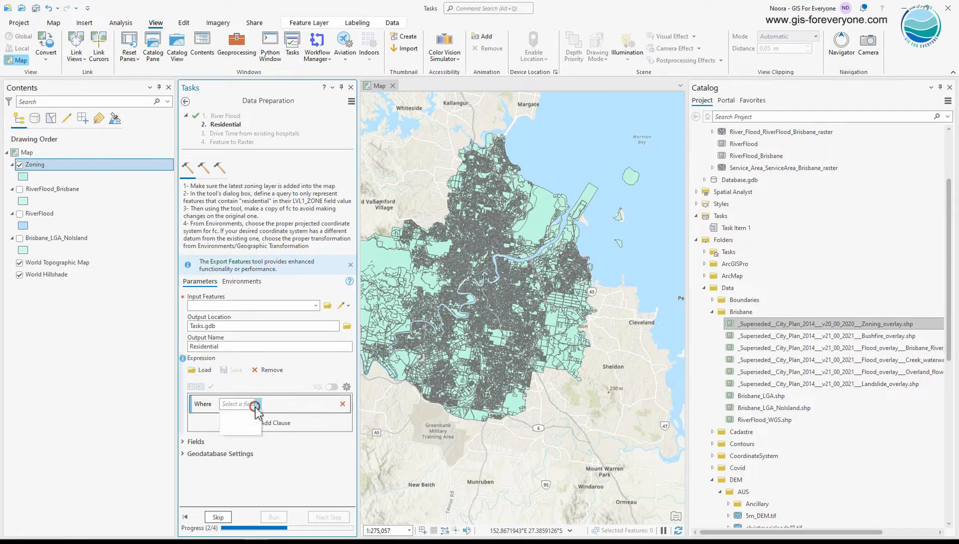
click(254, 405)
click(37, 164)
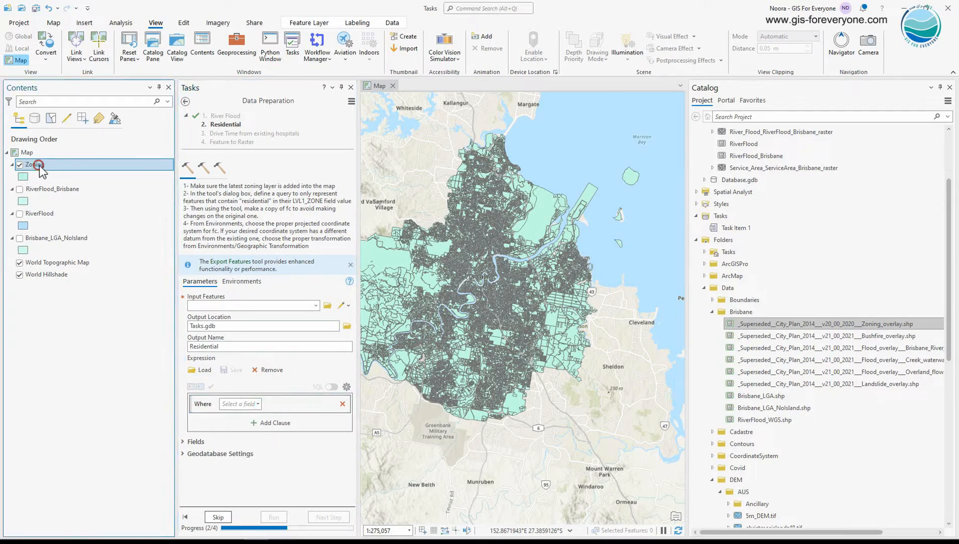
drag(39, 165, 235, 304)
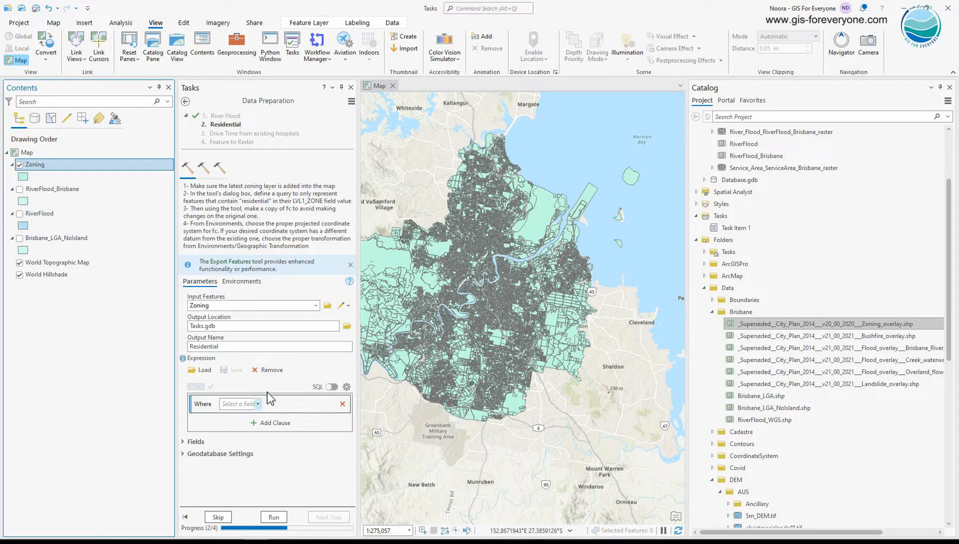
Define the expression for the copy as LVL1_ZONE contains the text "residential"
click(256, 403)
click(240, 290)
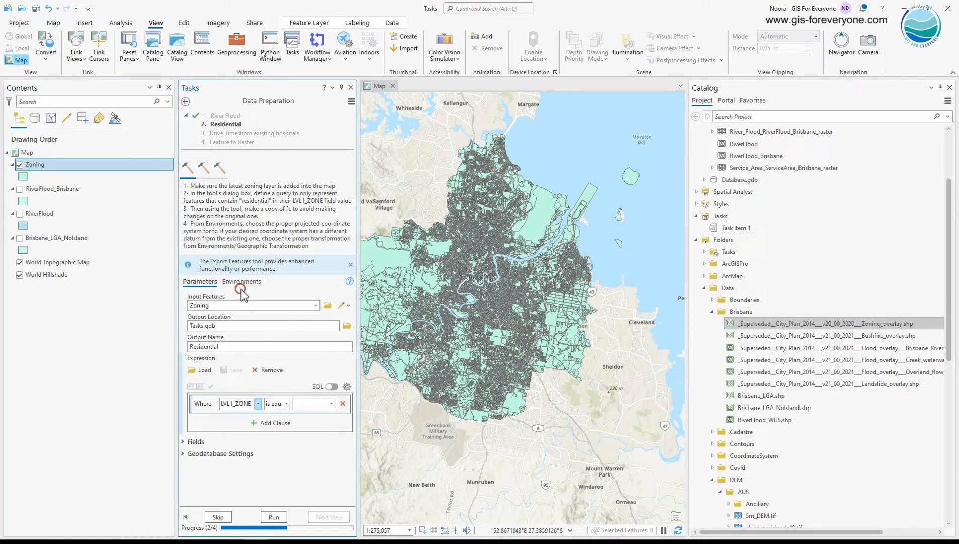
click(285, 403)
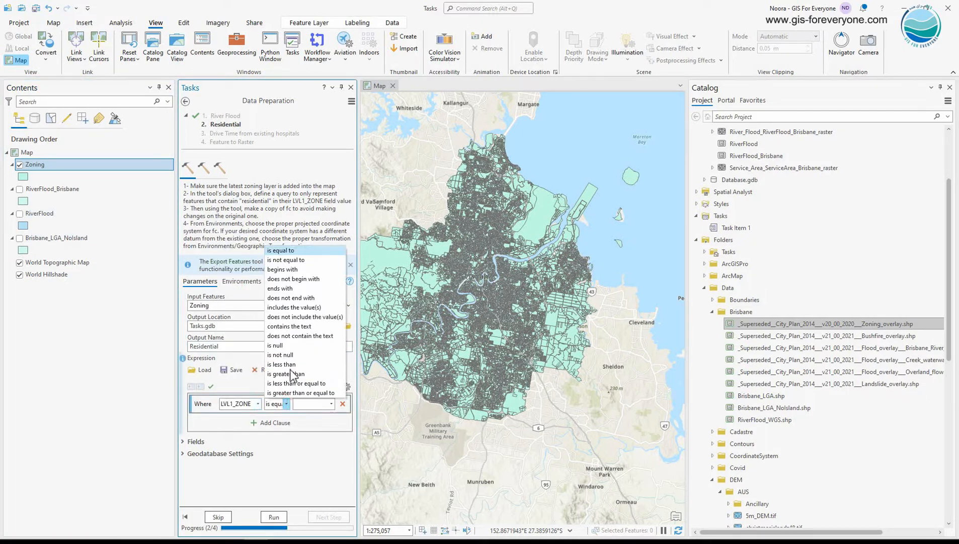
click(289, 326)
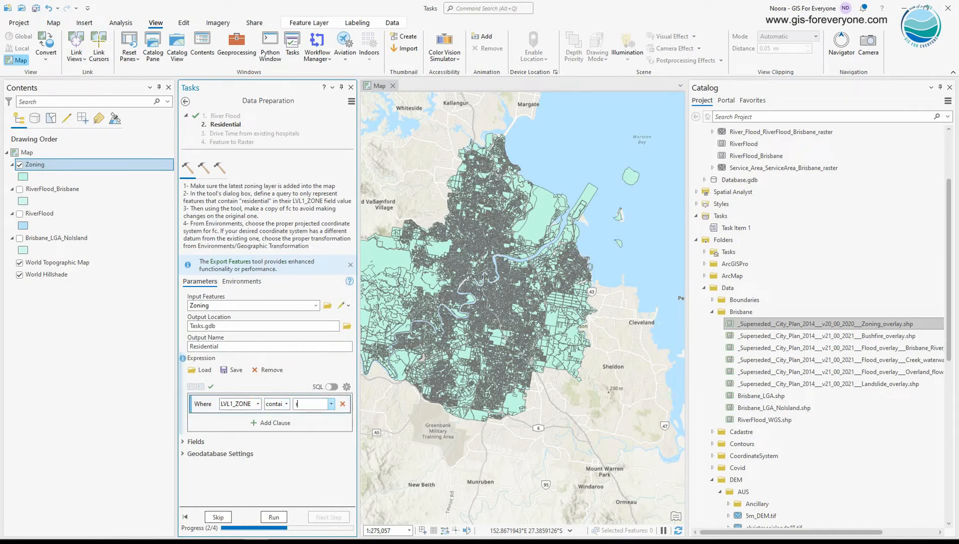
text(residential)
Set the copy tool's output coordinate system environment to that of the current map
click(241, 281)
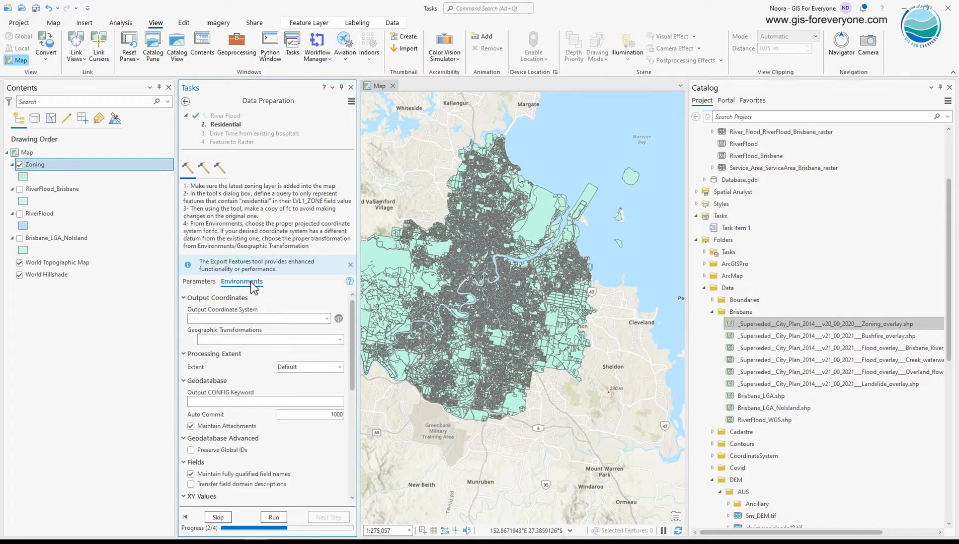
click(327, 318)
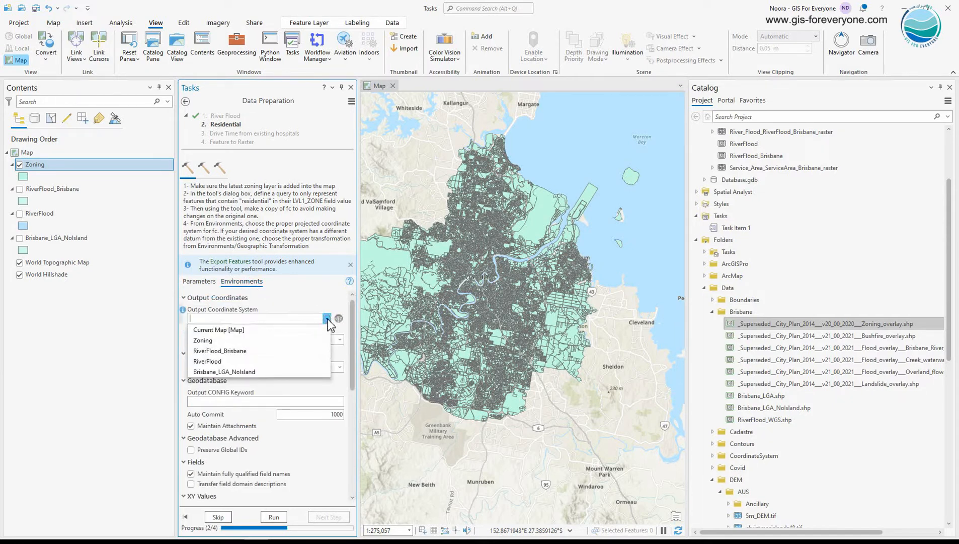
click(235, 329)
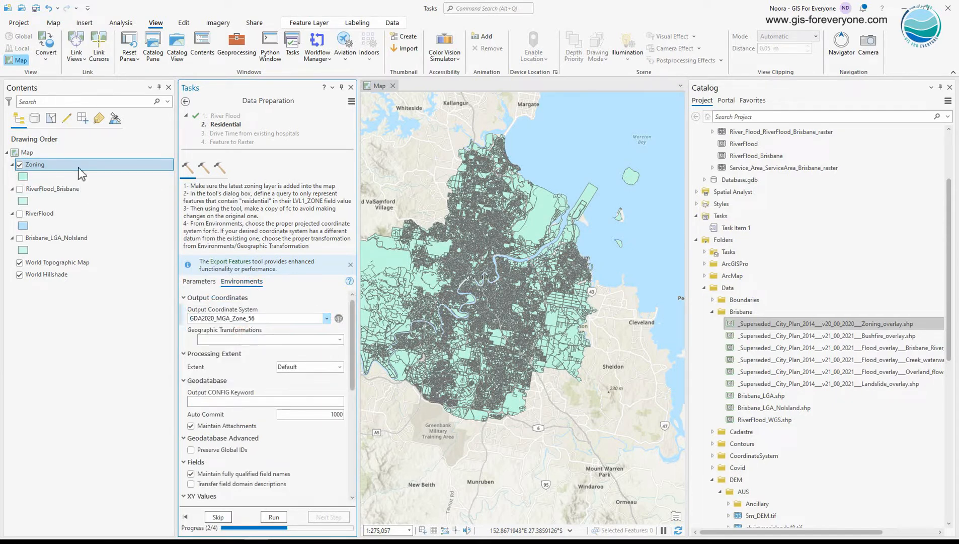
Check the projected coordinate system in the Zoning layer's source properties, closing them without changes
right_click(38, 166)
click(101, 455)
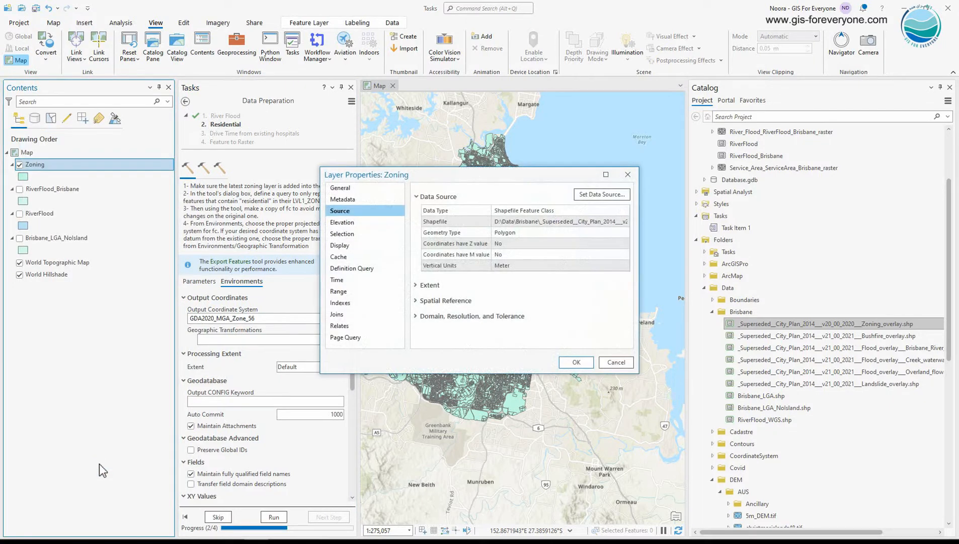
click(432, 302)
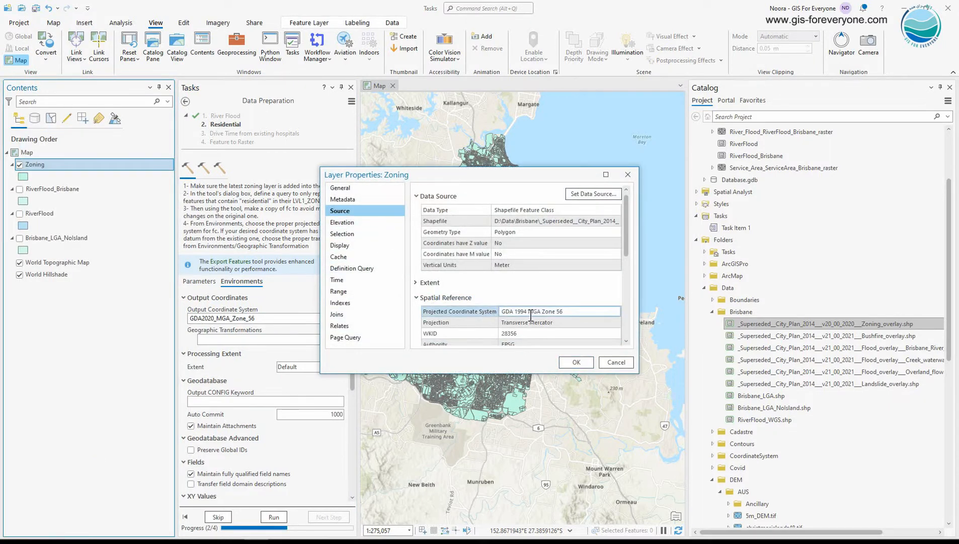
click(527, 312)
drag(527, 312, 504, 313)
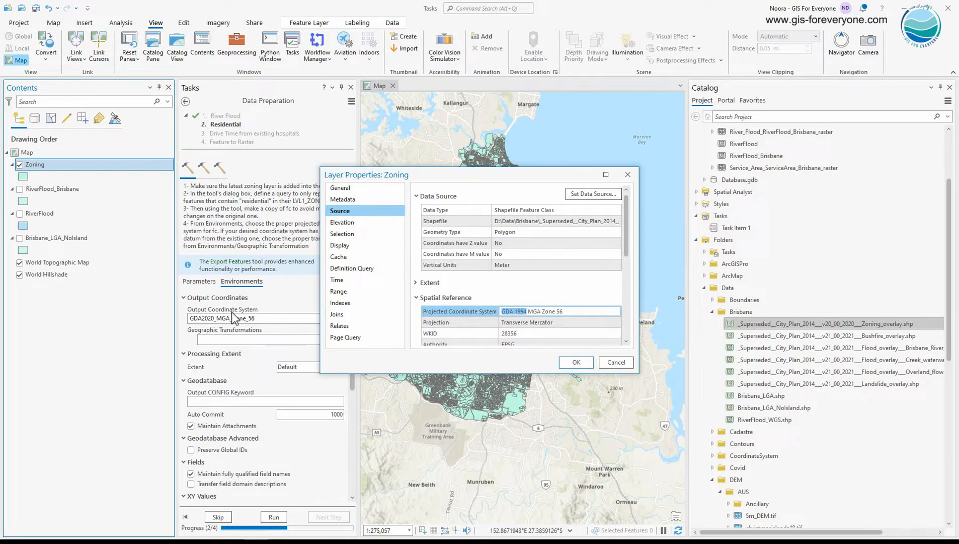
click(615, 362)
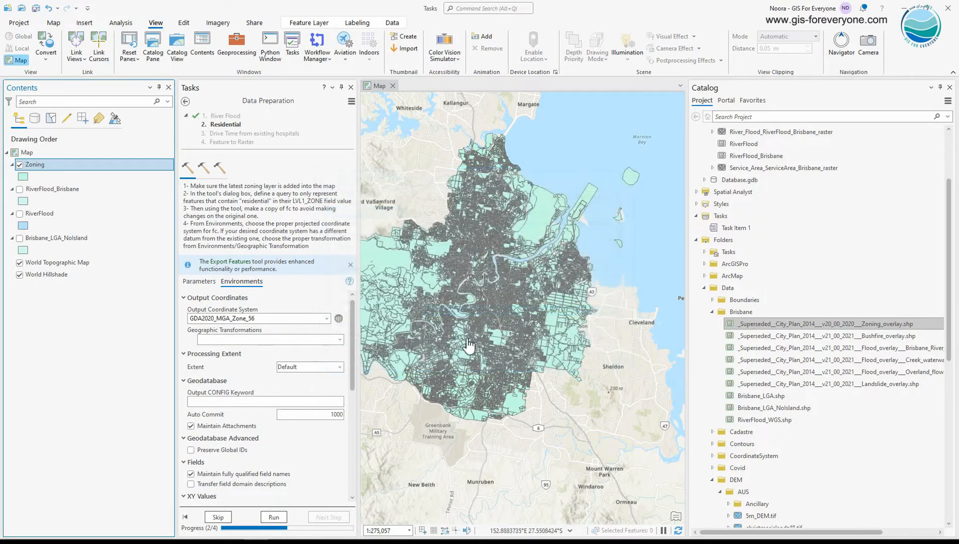
Set the geographic transformation to GDA_1994_To_GDA2020_1 and run the export of the residential features
click(339, 338)
scroll(316, 380, down, 3)
scroll(312, 375, down, 10)
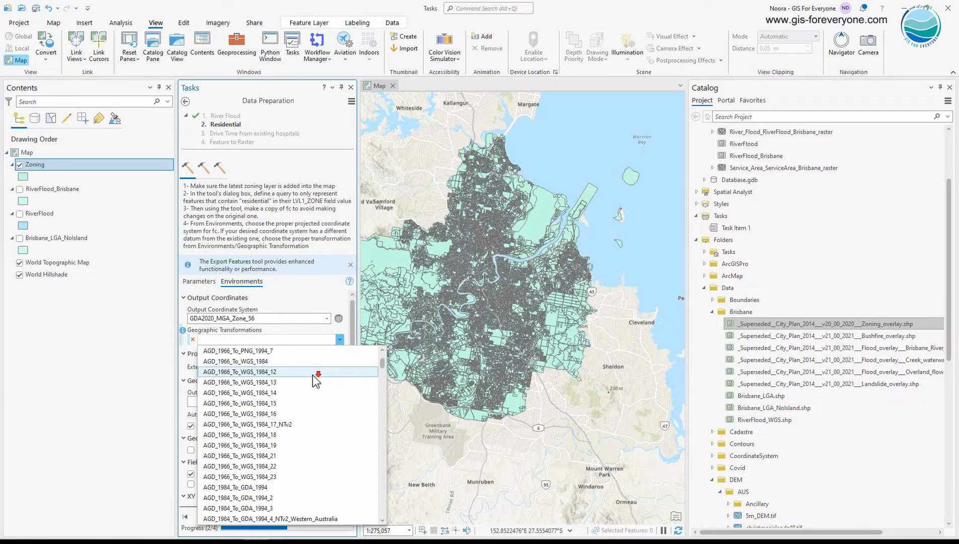
drag(382, 362, 384, 368)
scroll(322, 395, down, 5)
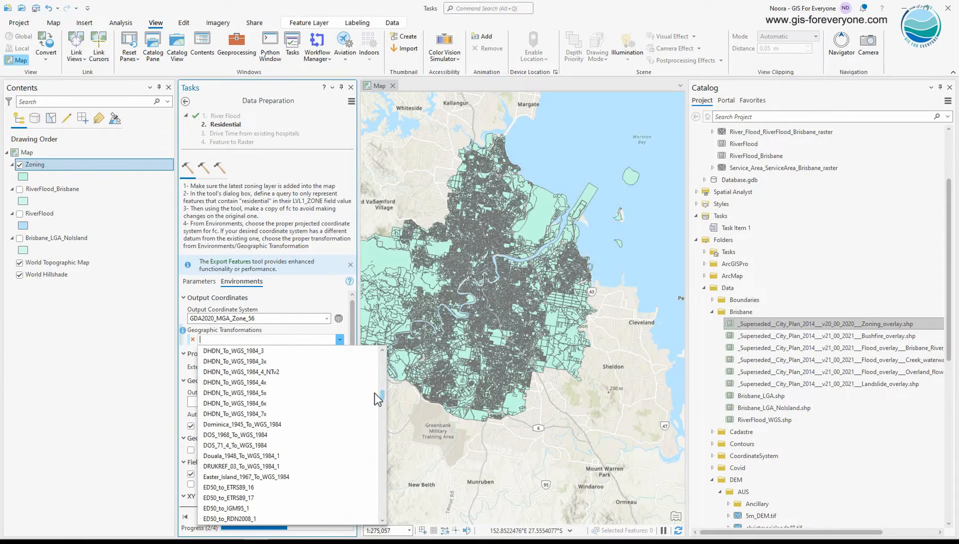
click(269, 385)
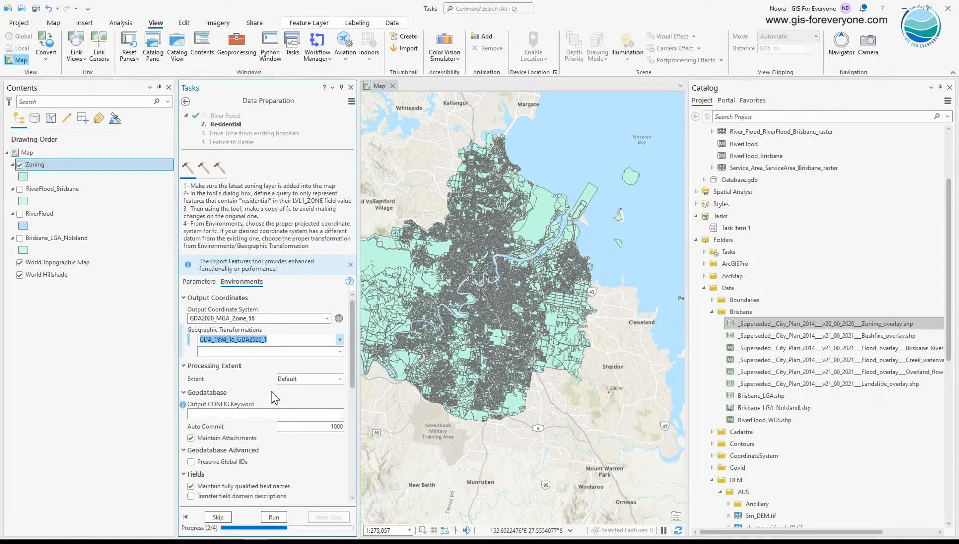
click(278, 517)
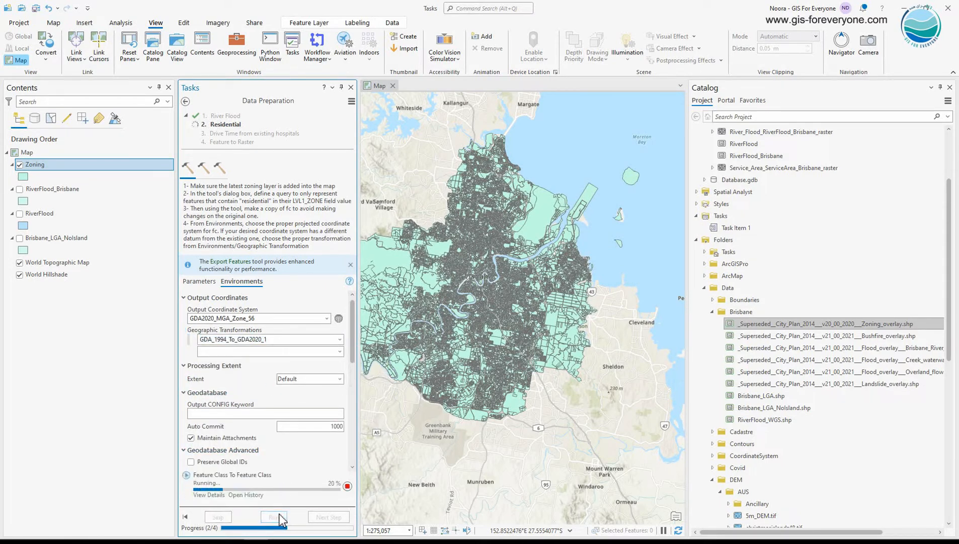
Hide the Zoning layer and set Residential as the source data for the Euclidean distance tool
click(19, 190)
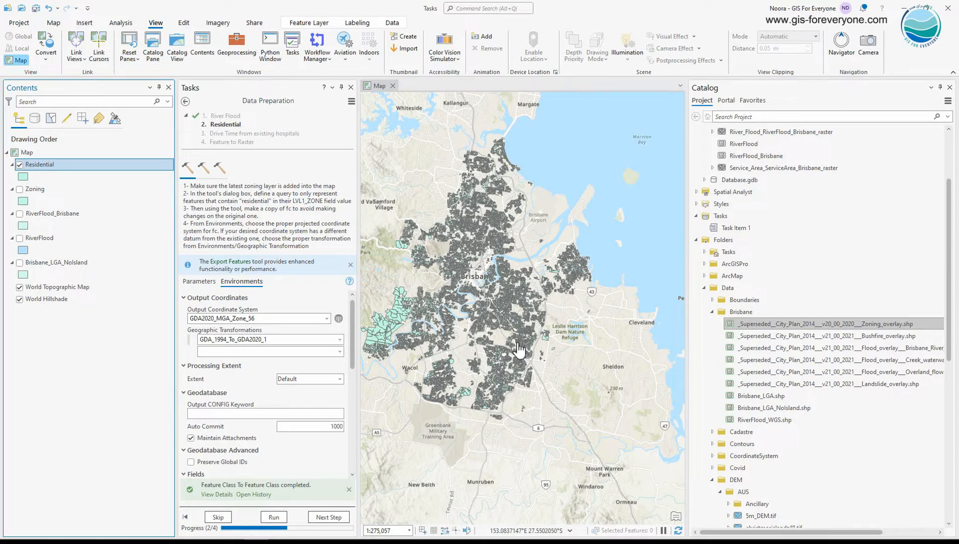
click(204, 169)
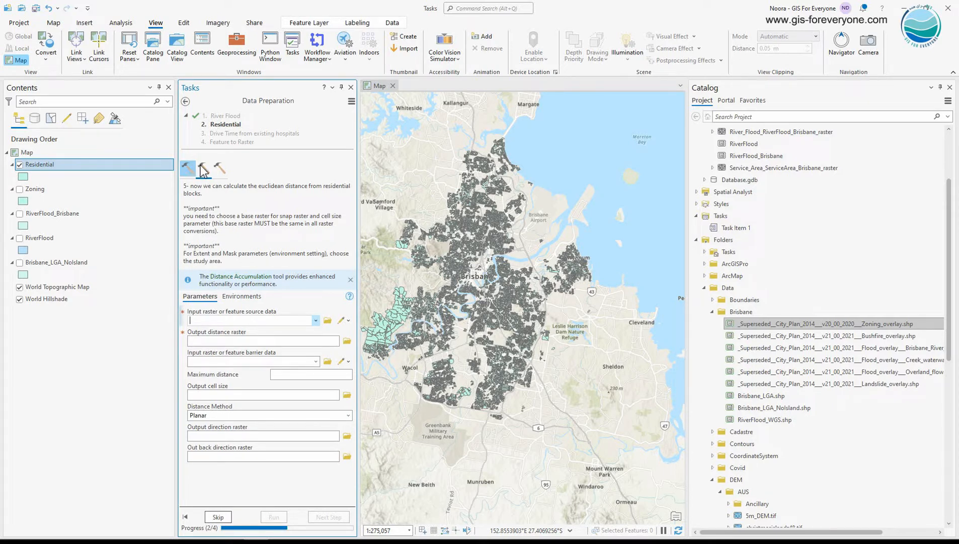
drag(81, 160, 242, 321)
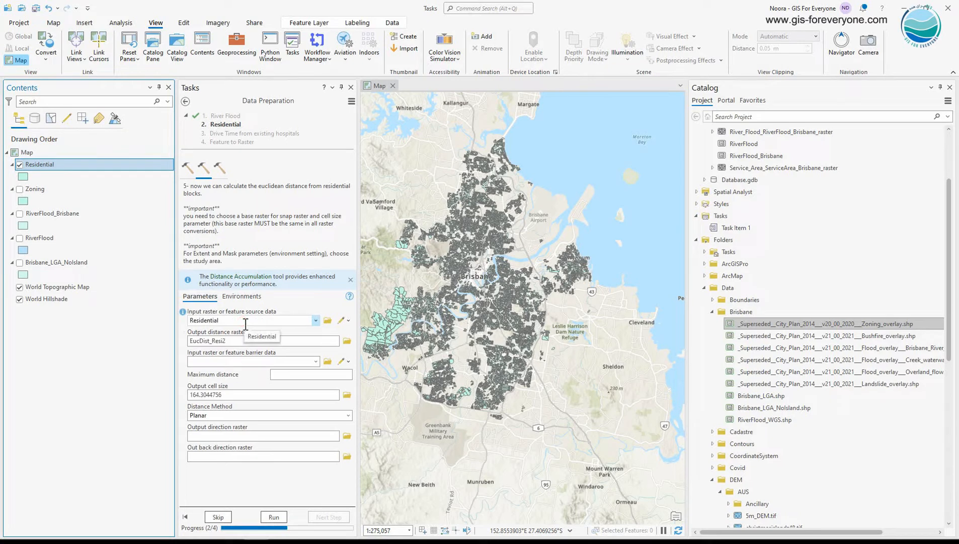
Set the distance tool's output coordinate system environment to that of the current map
click(251, 297)
click(326, 334)
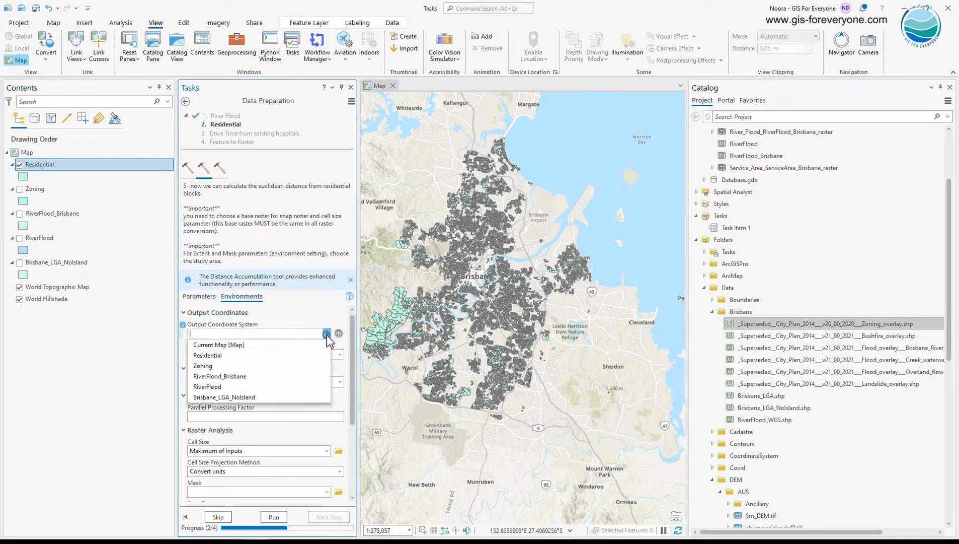
click(301, 343)
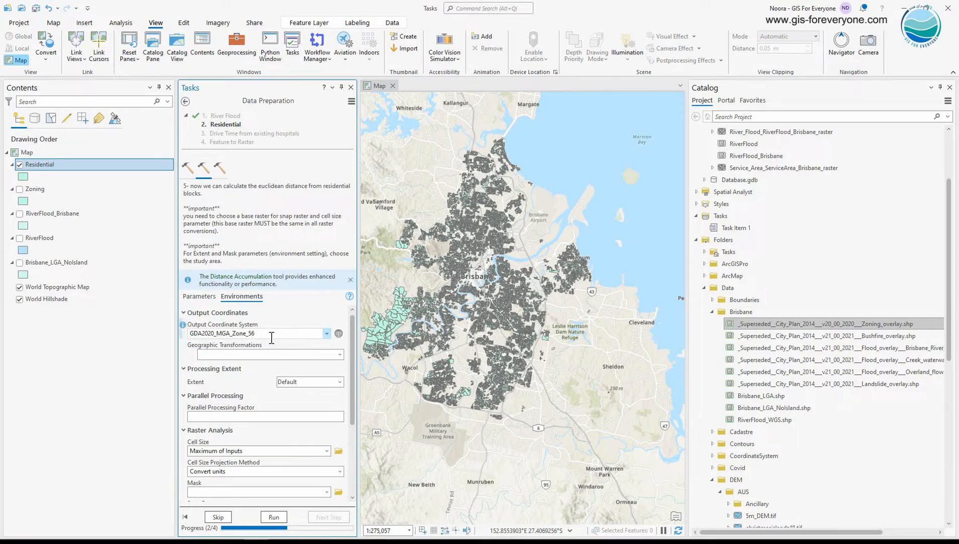
mouse_move(269, 338)
Add 5m_DEM.tif from the DEM AUS data folder to the map and turn off its display
scroll(771, 383, down, 4)
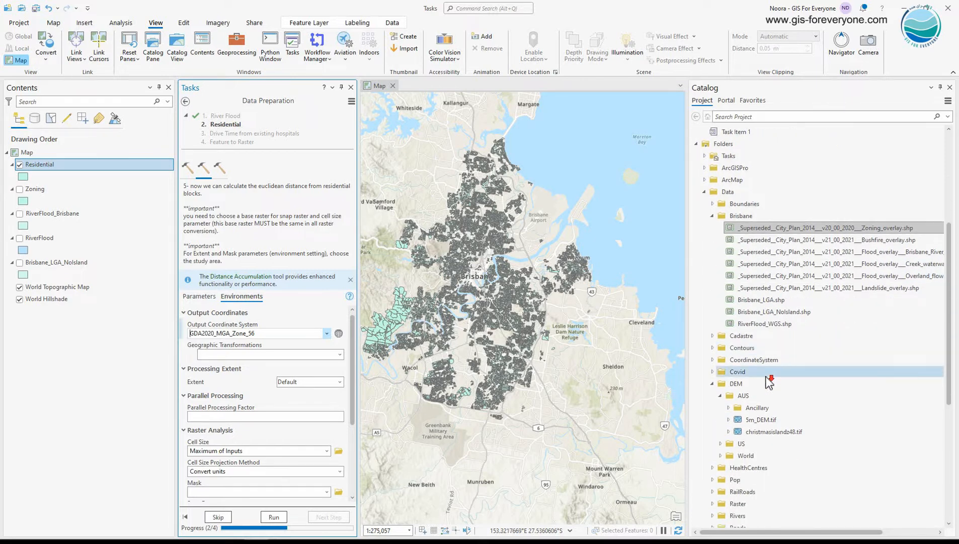
click(771, 383)
click(761, 371)
drag(761, 372, 593, 352)
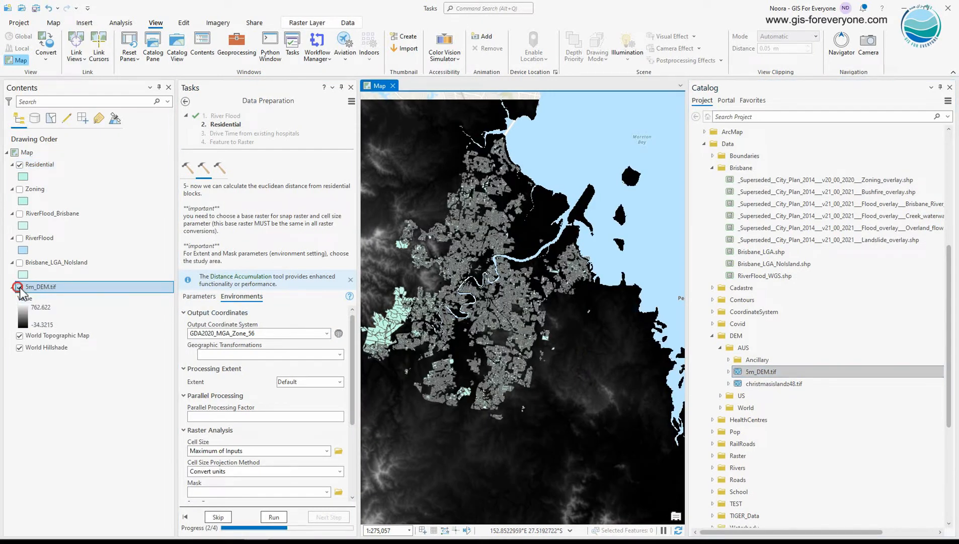
click(20, 286)
scroll(189, 380, down, 3)
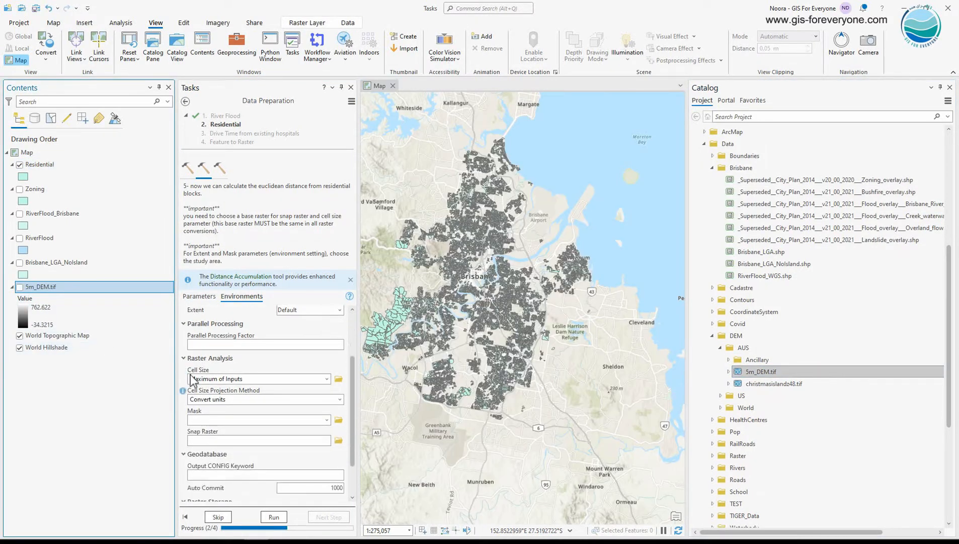
Reload the Euclidean distance tool of the Residential task and set the Residential layer as its source data
click(326, 378)
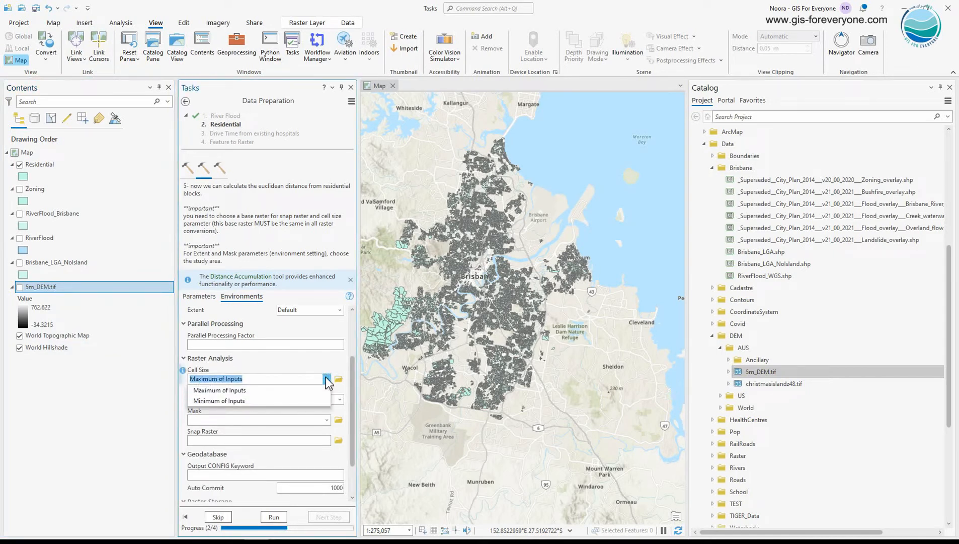
click(327, 381)
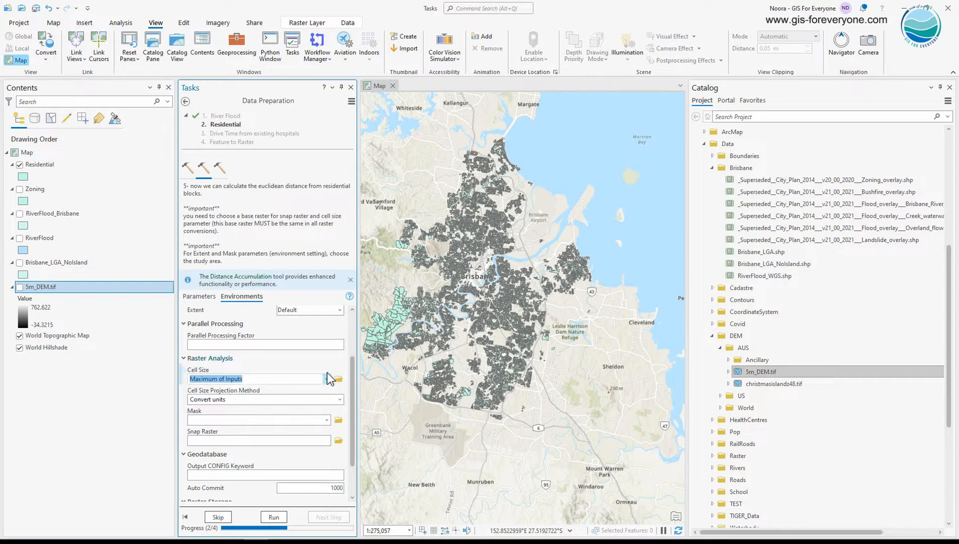
click(192, 172)
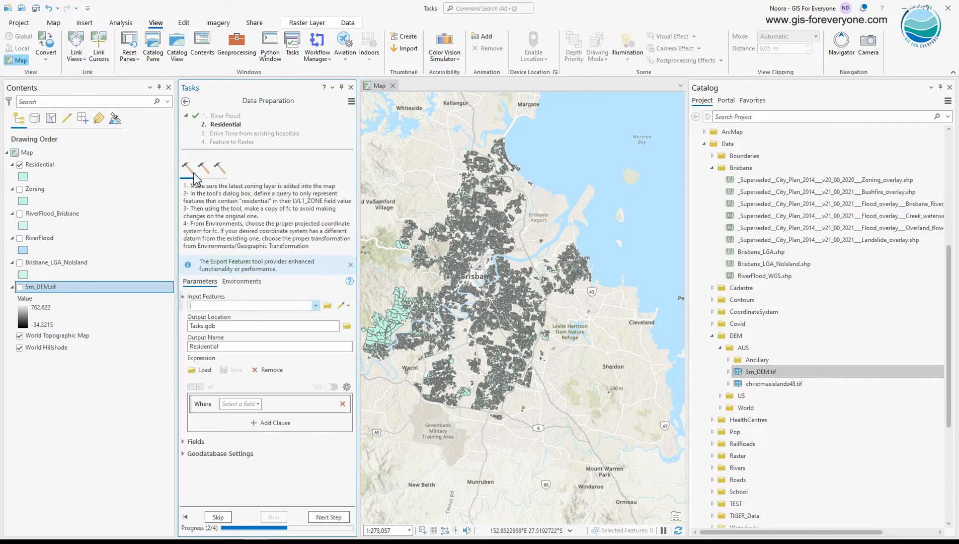
click(203, 169)
drag(69, 169, 229, 320)
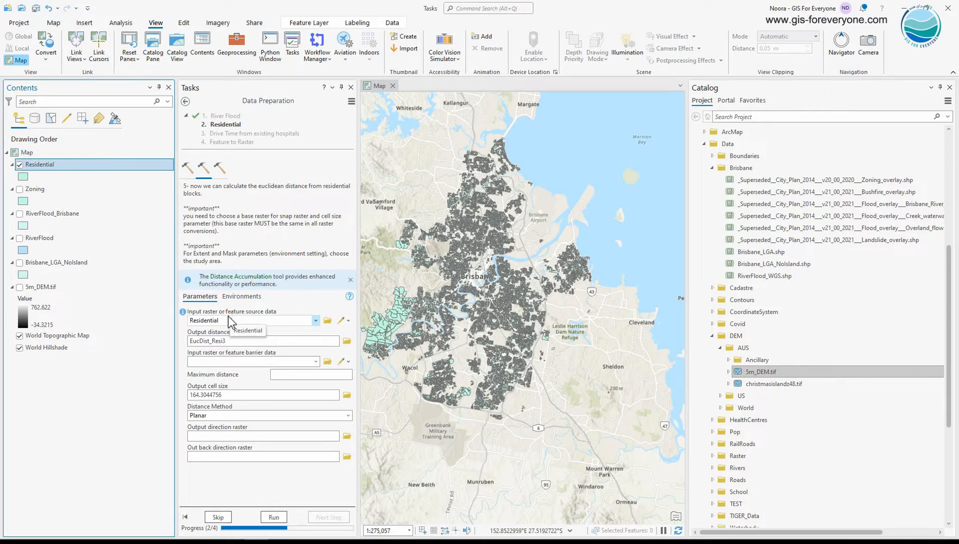
Set the Euclidean distance tool's output coordinate system environment to that of the current map
click(239, 296)
click(328, 333)
click(274, 344)
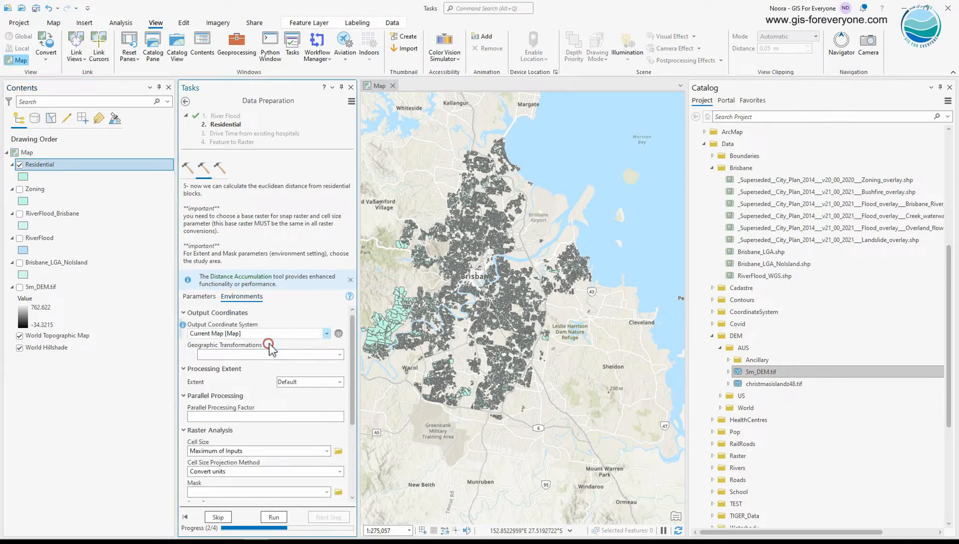
Set both the cell size and the snap raster environments to the 5m_DEM.tif layer
click(329, 449)
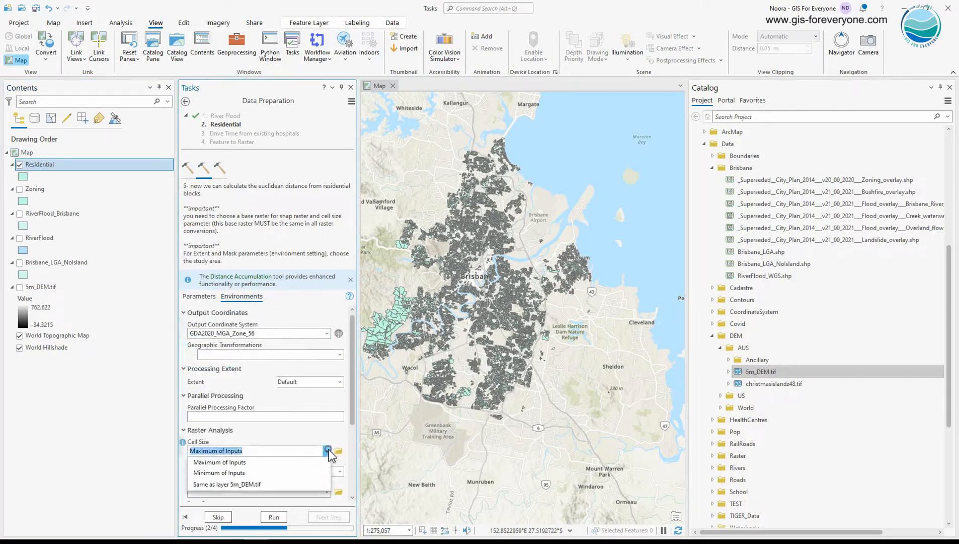
click(236, 484)
drag(353, 402, 351, 458)
click(327, 413)
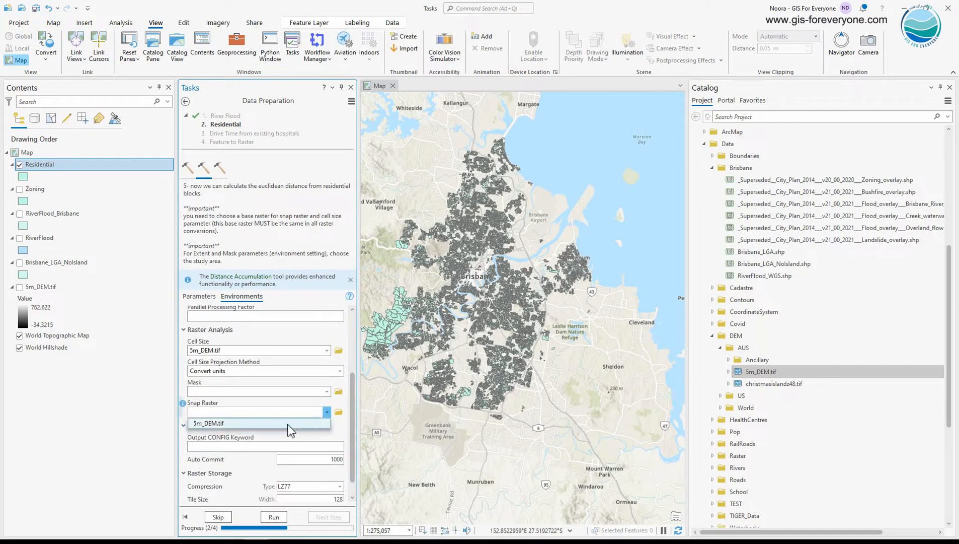
click(287, 423)
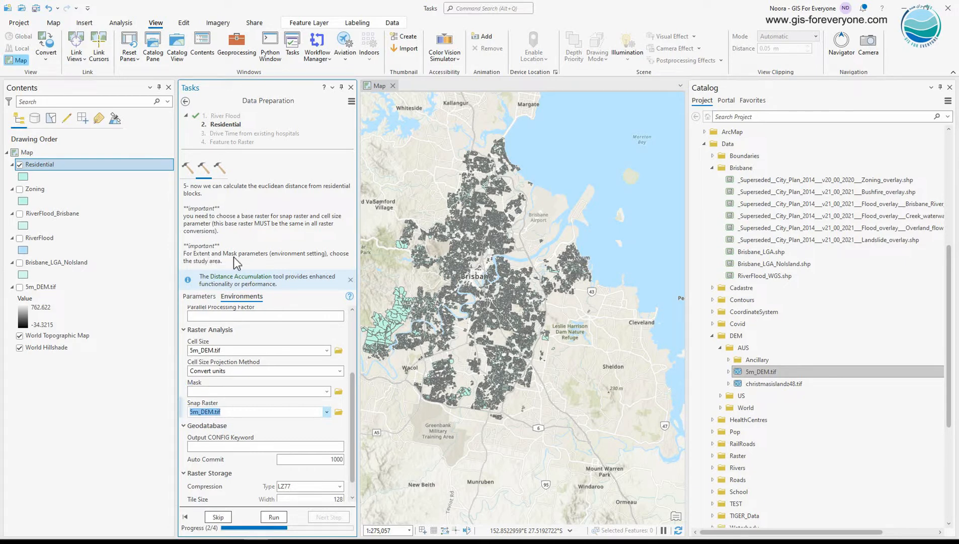
Use Brisbane_LGA_NoIsland for both the mask and the processing extent of the distance tool
click(328, 392)
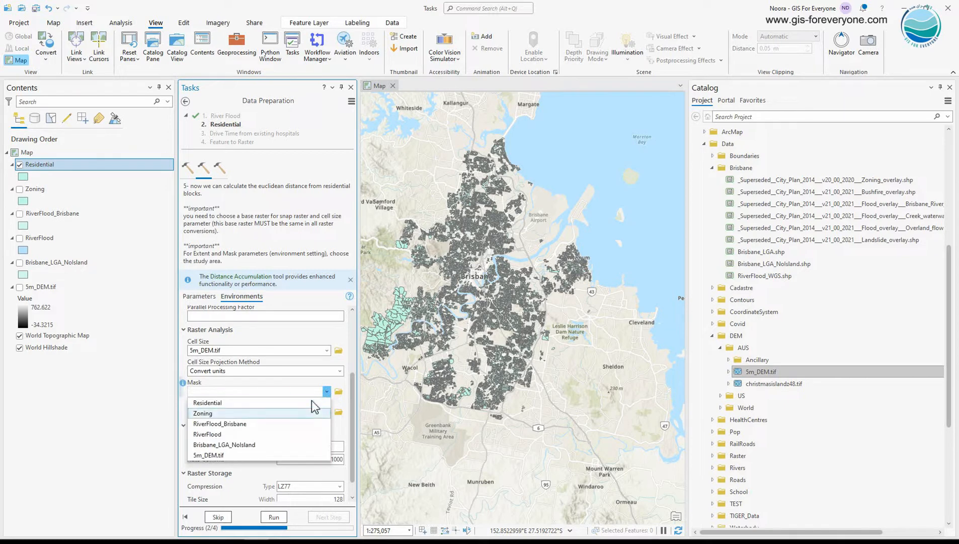
click(257, 444)
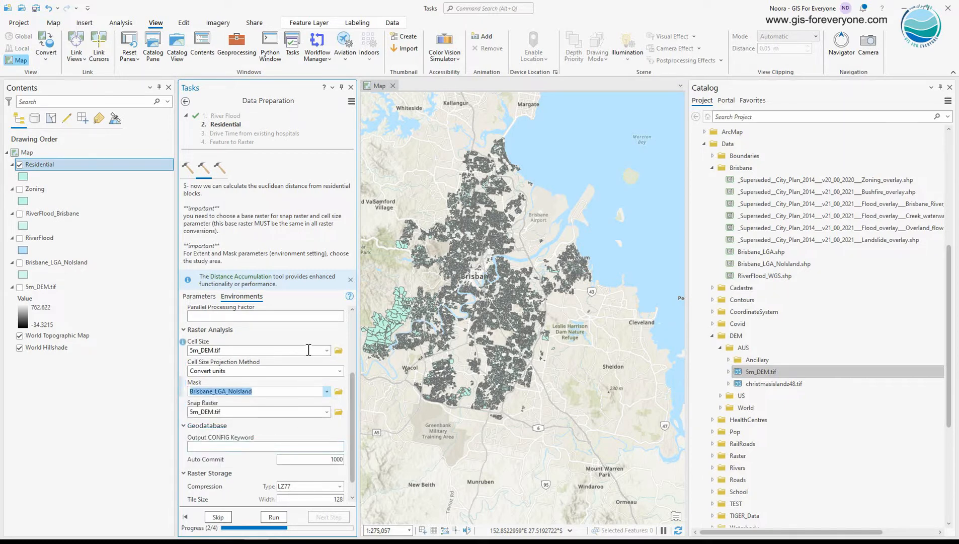
scroll(309, 347, up, 2)
click(340, 331)
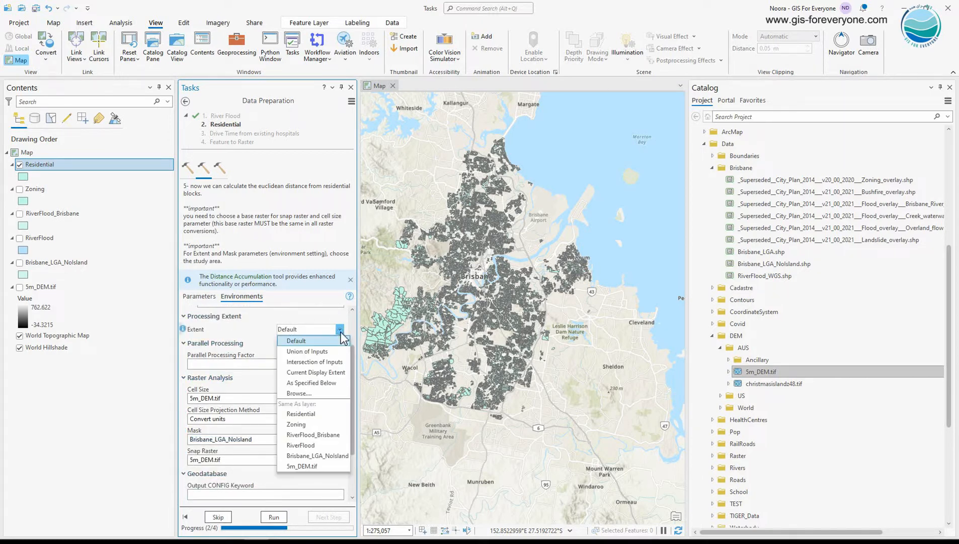
click(314, 455)
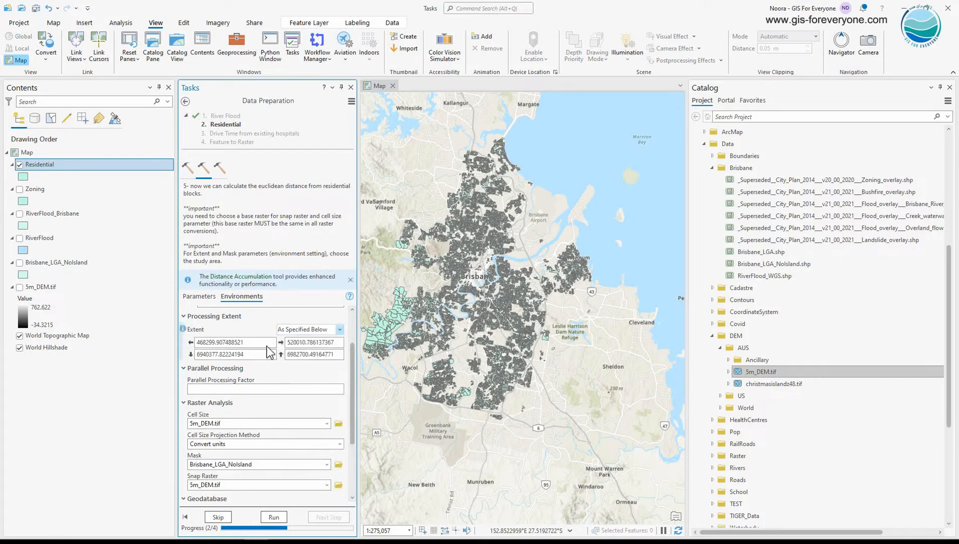
Check the output cell size and distance method parameters, and run the Euclidean distance tool on the residential blocks
click(200, 296)
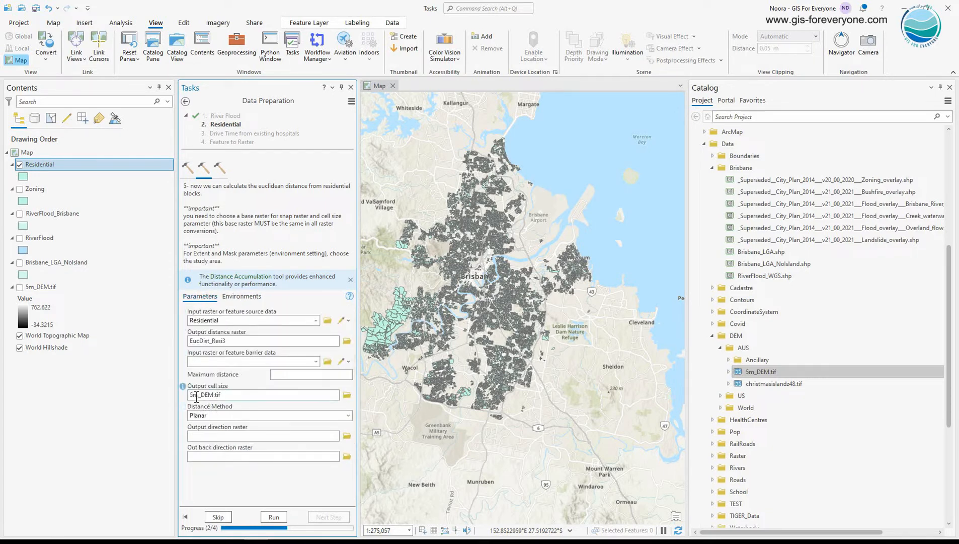
click(224, 395)
click(275, 393)
drag(277, 394, 244, 399)
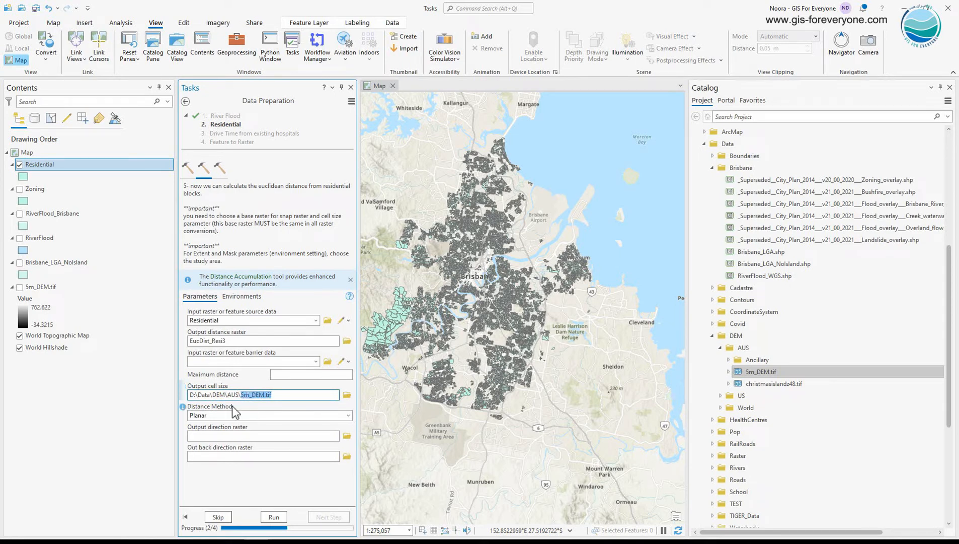
click(229, 414)
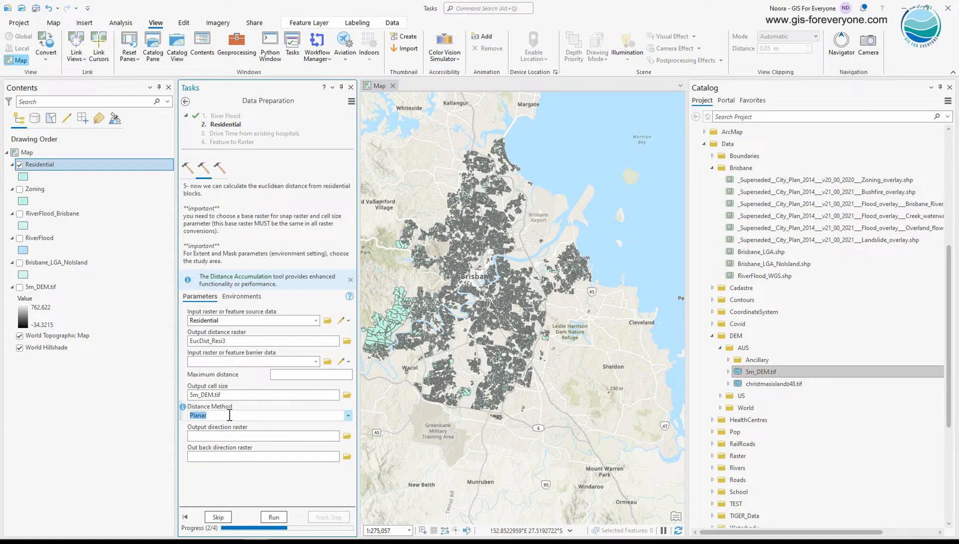
click(274, 516)
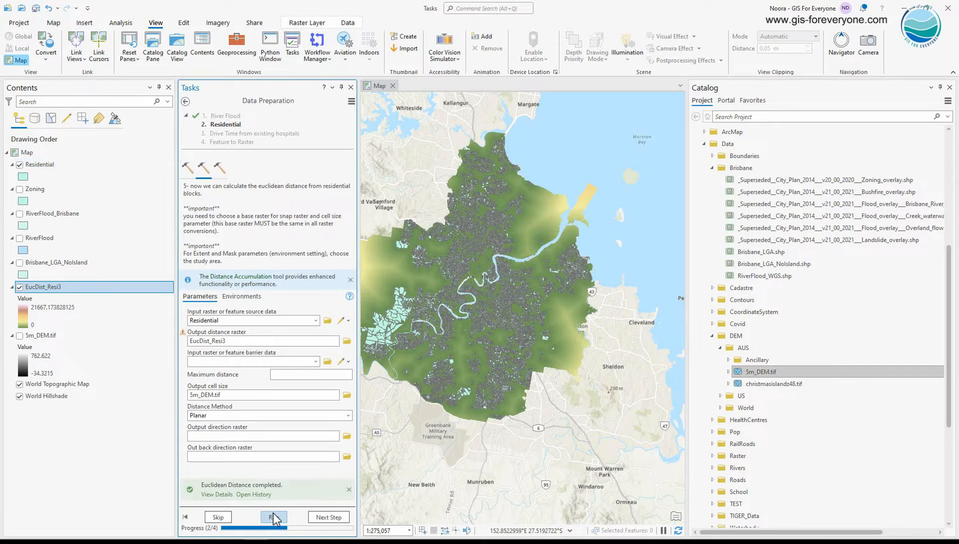
Use the EucDist_Resi3 raster as input for the reclassification and divide its values into 4 classes
click(222, 169)
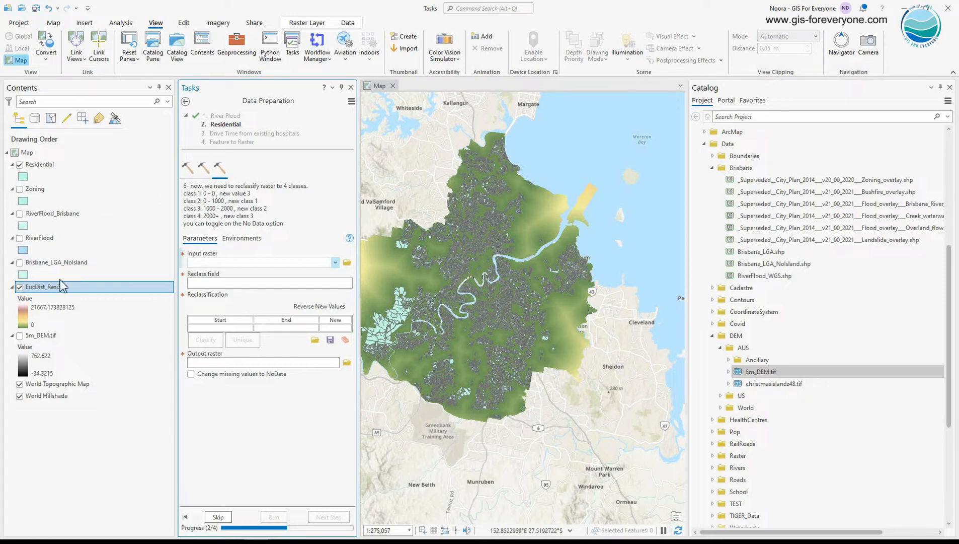
drag(59, 284, 209, 262)
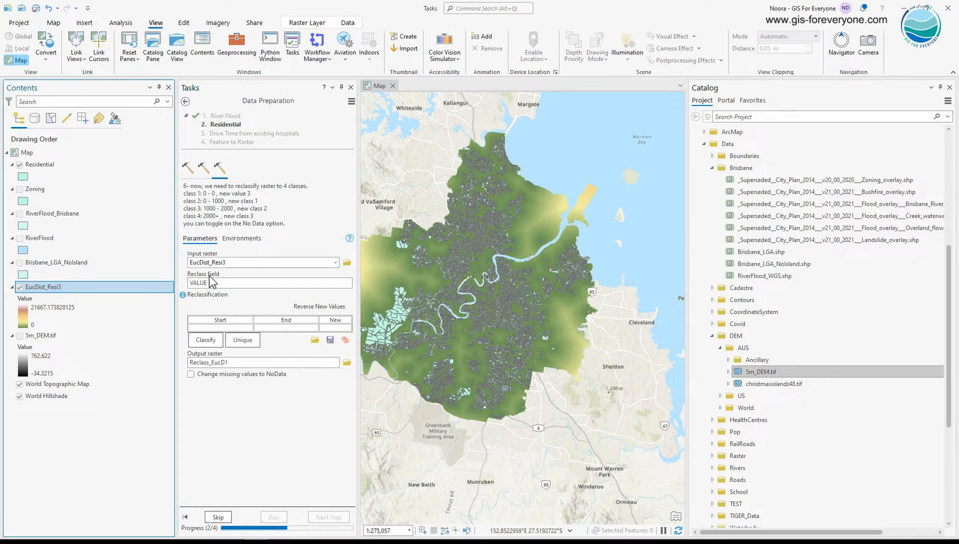
click(201, 340)
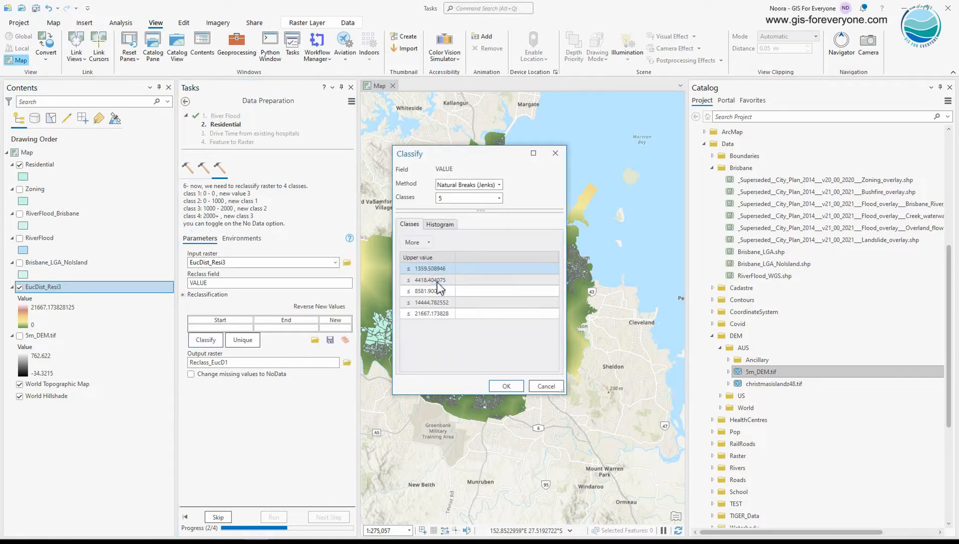
click(501, 199)
scroll(468, 221, up, 2)
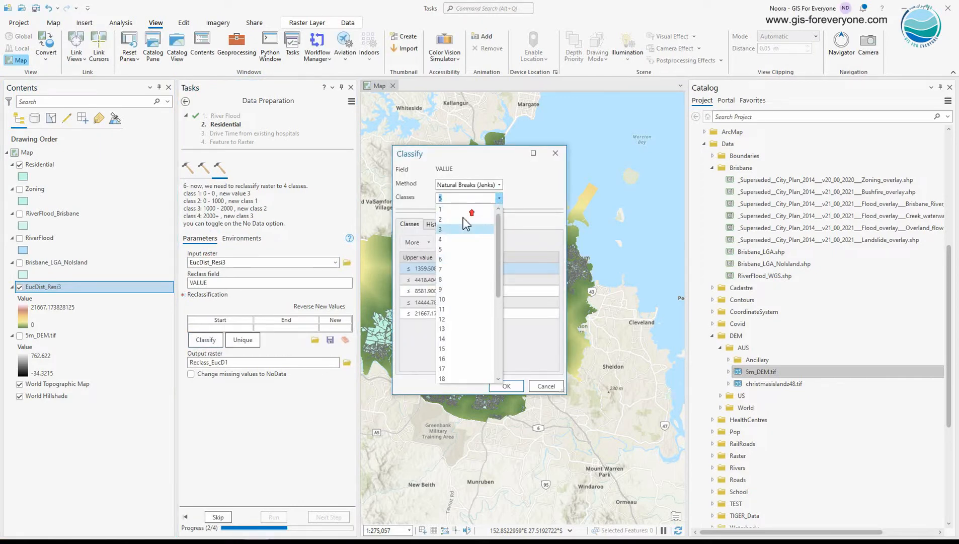
click(441, 239)
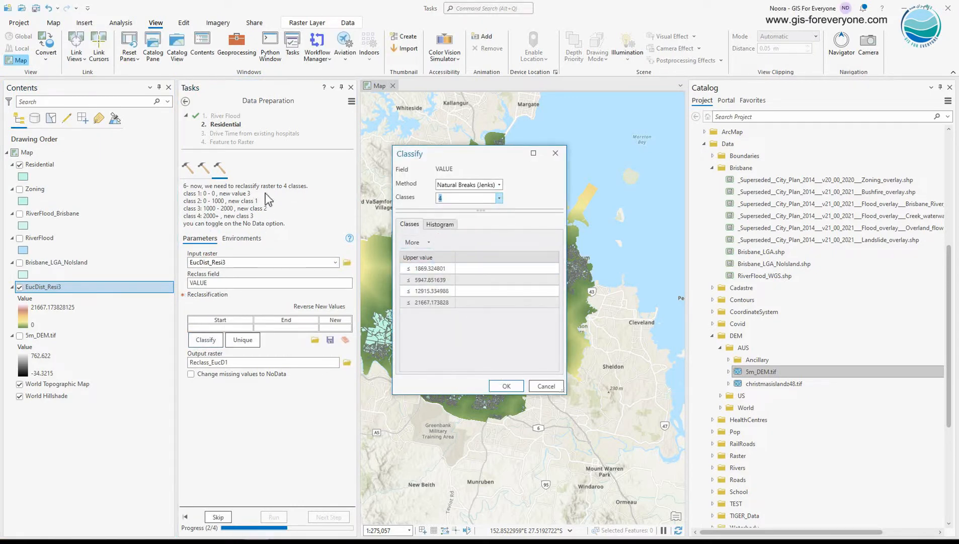
Set the upper values of the first three classes to 0, 1000 and 2000 and apply the classification
double_click(441, 268)
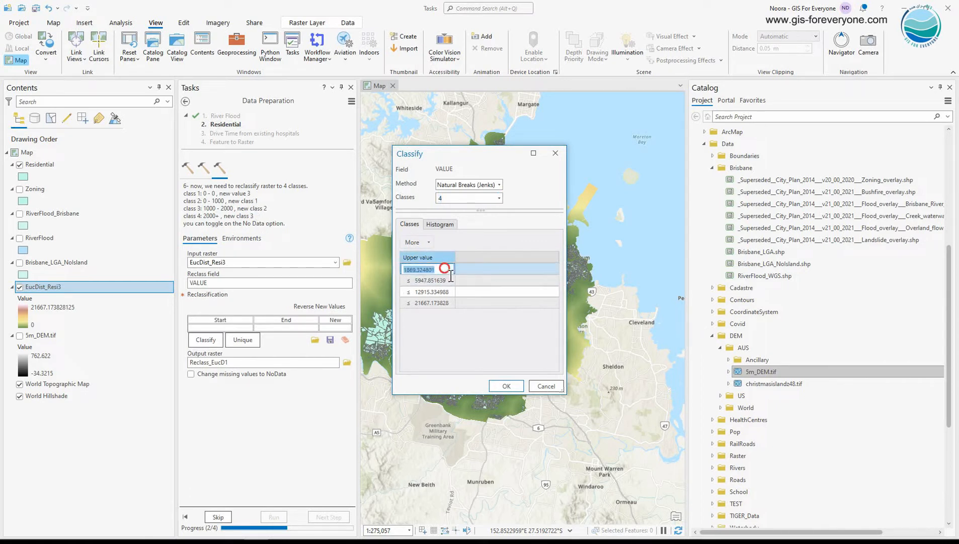
text(0)
click(449, 281)
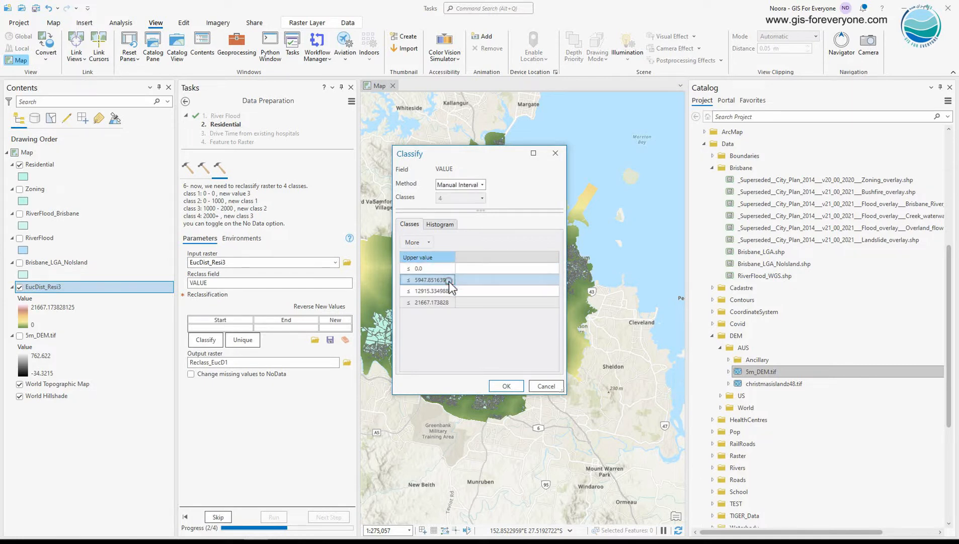
click(448, 281)
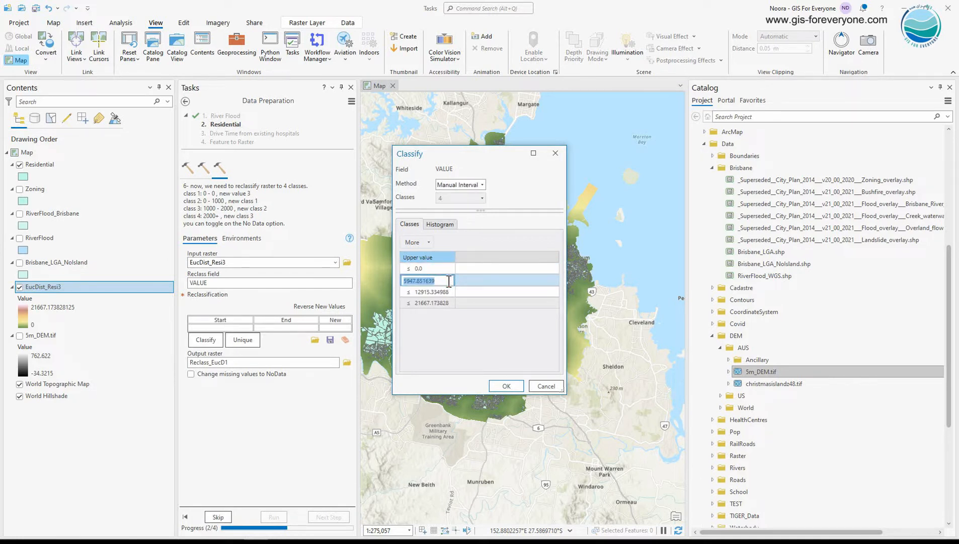
text(1000)
click(446, 289)
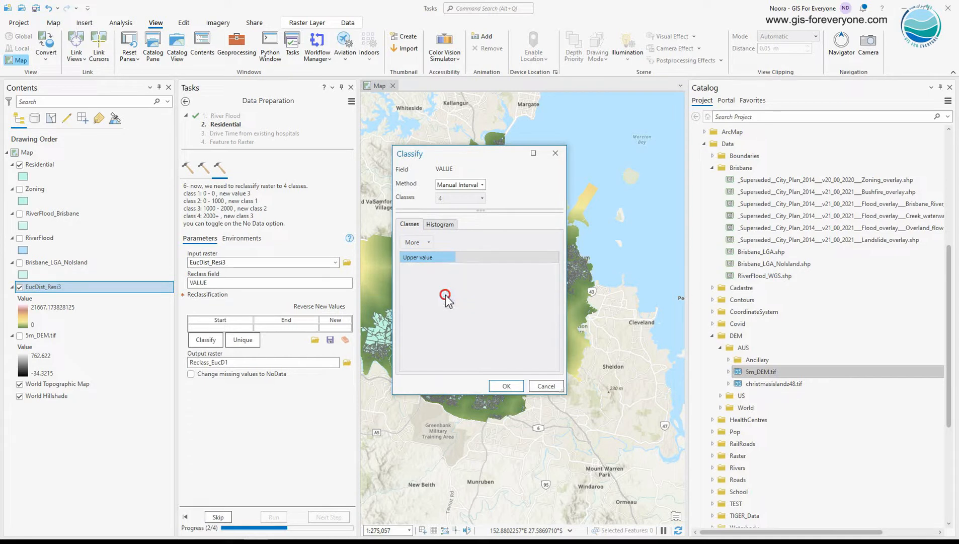
click(446, 296)
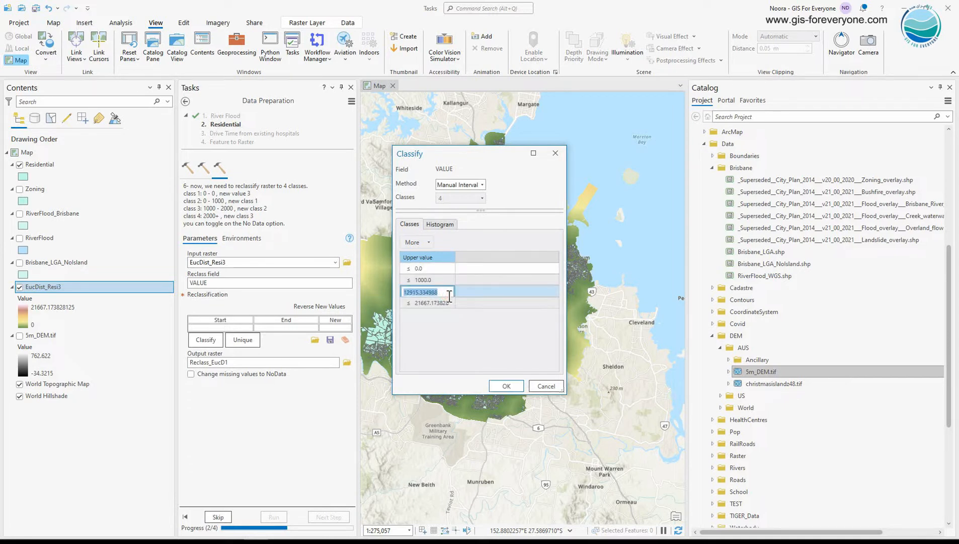
text(2000)
click(446, 304)
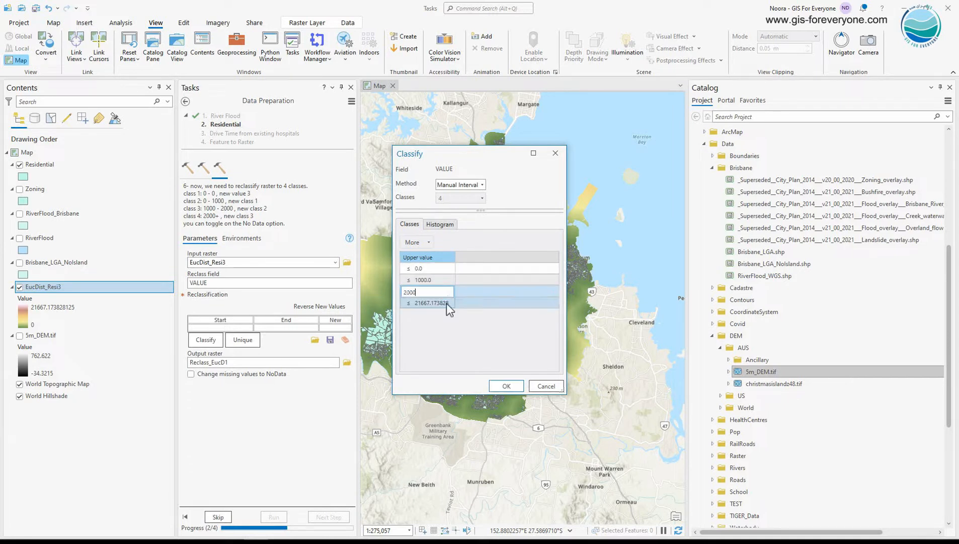
click(504, 386)
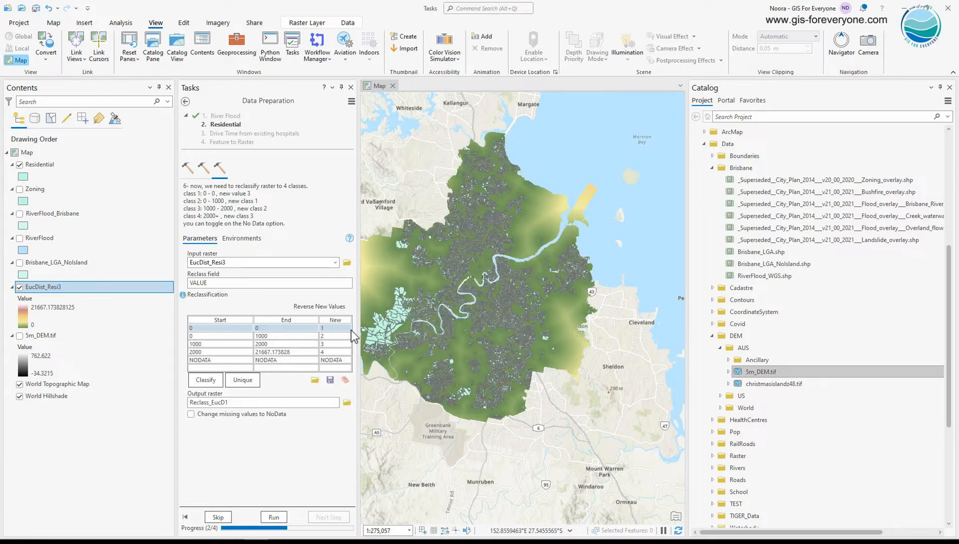
Assign the new values 3, 1, 2 and 3 to the four distance classes in ascending order
click(328, 329)
click(324, 329)
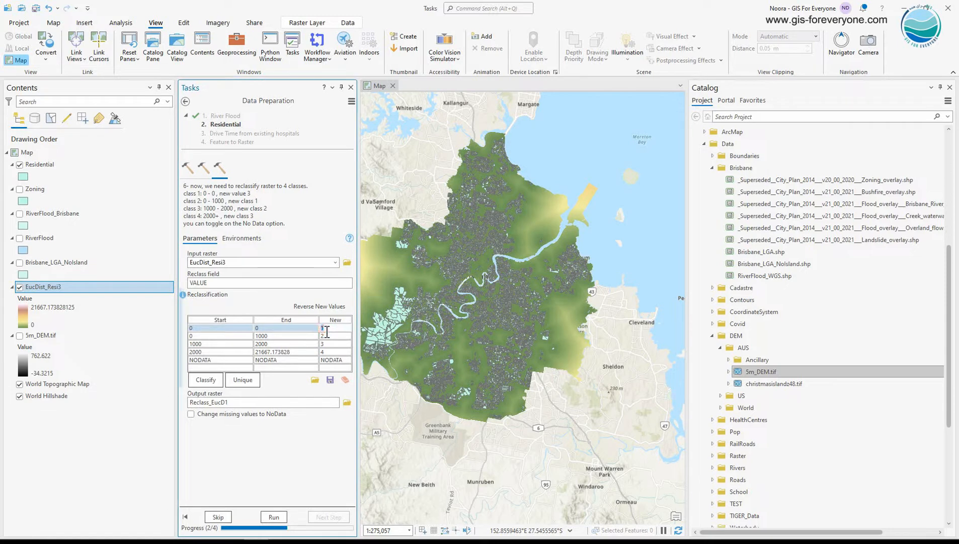
text(3)
click(327, 336)
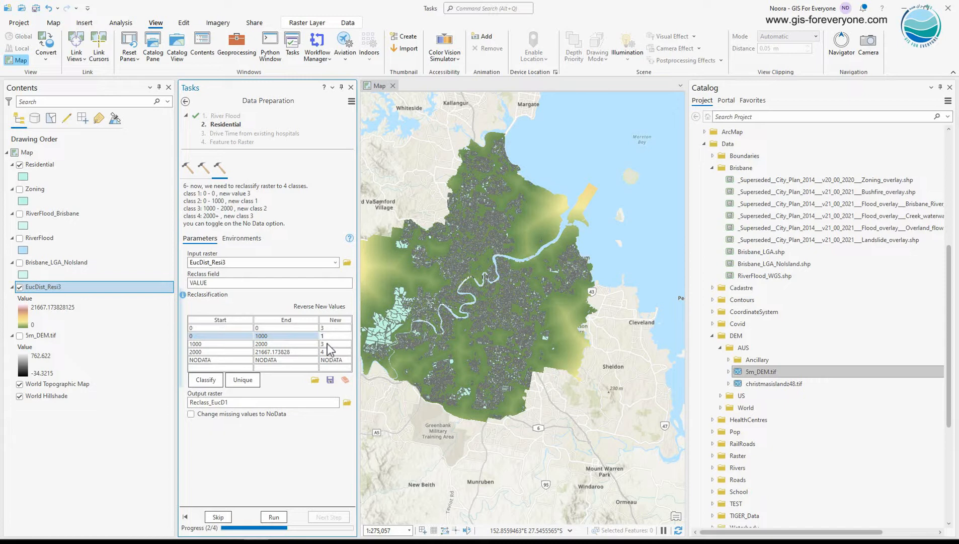
click(327, 345)
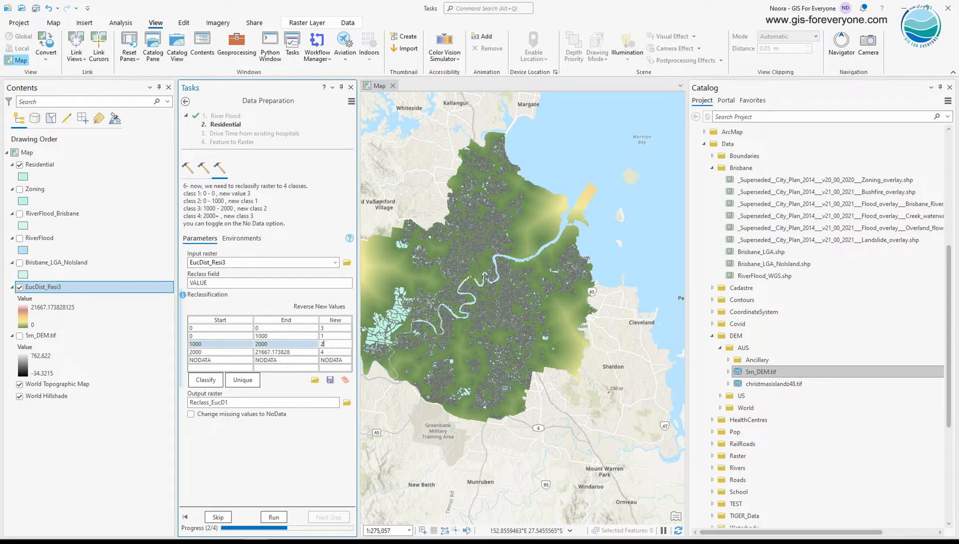
click(328, 352)
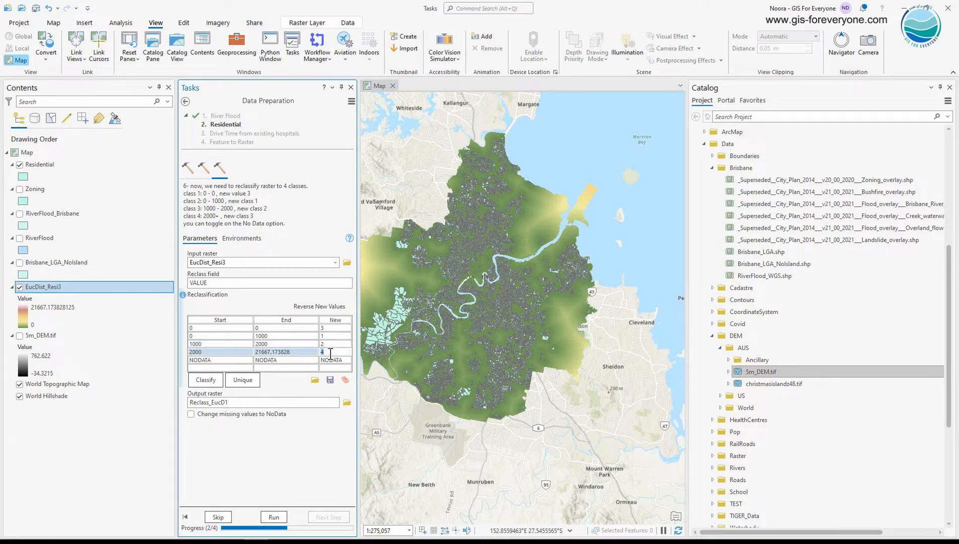
click(294, 343)
click(305, 328)
click(306, 352)
Run the reclassification with missing values changed to NoData, and hide the Residential layer
click(191, 414)
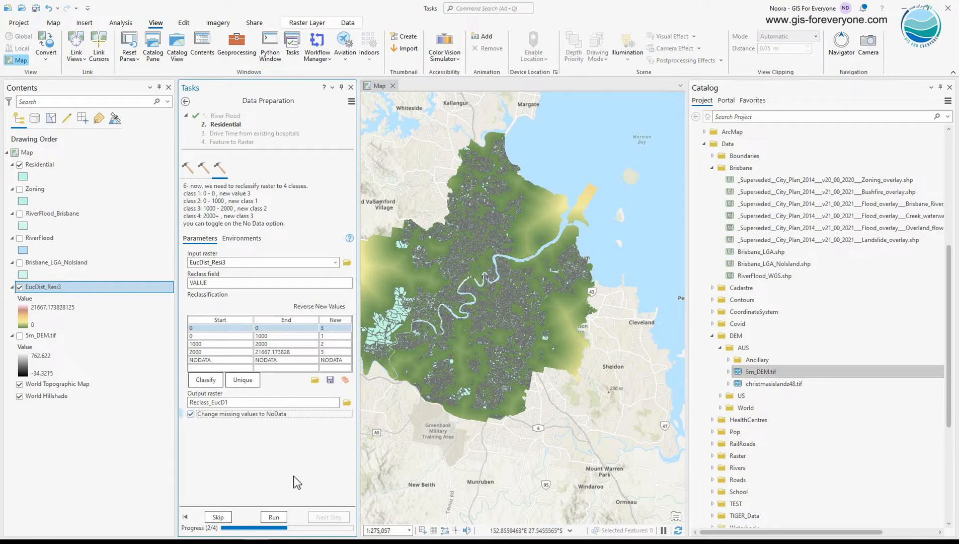
click(276, 517)
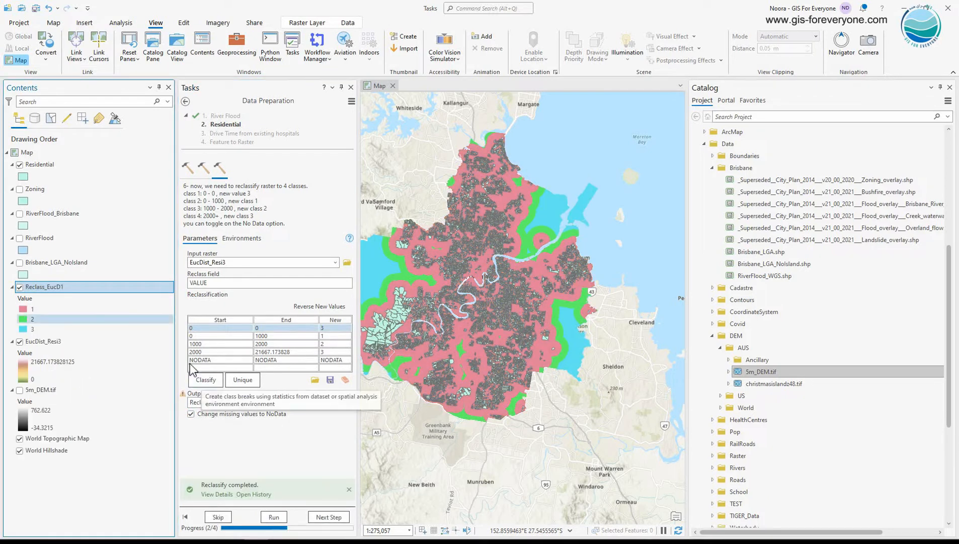
click(20, 164)
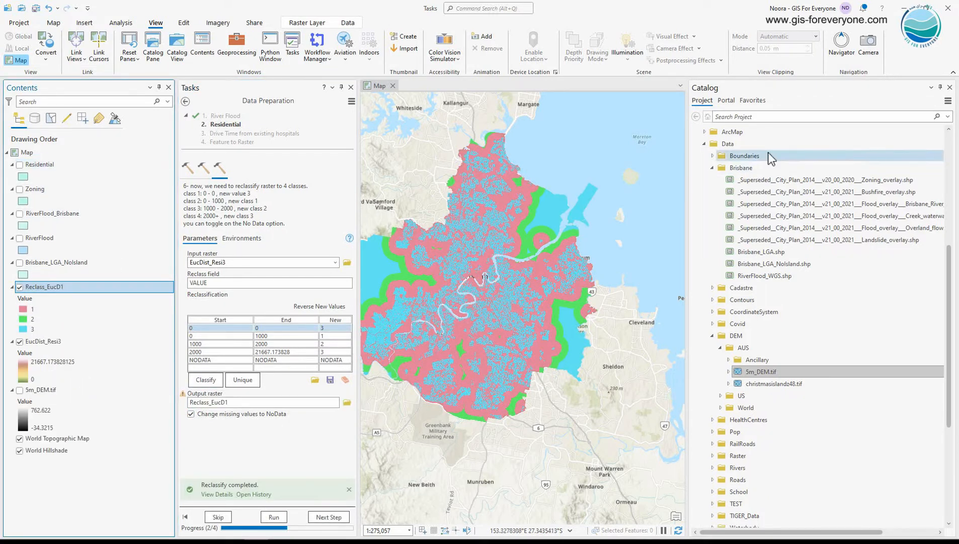
Close the catalog and group the Residential, Zoning, Reclass_EucD1 and EucDist_Resi3 layers
click(949, 87)
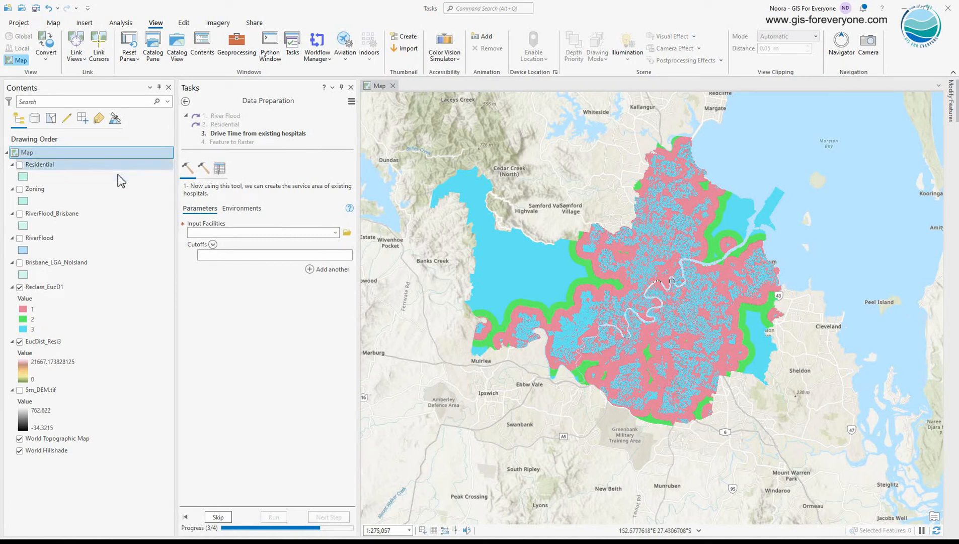
click(98, 168)
ctrl+click(60, 188)
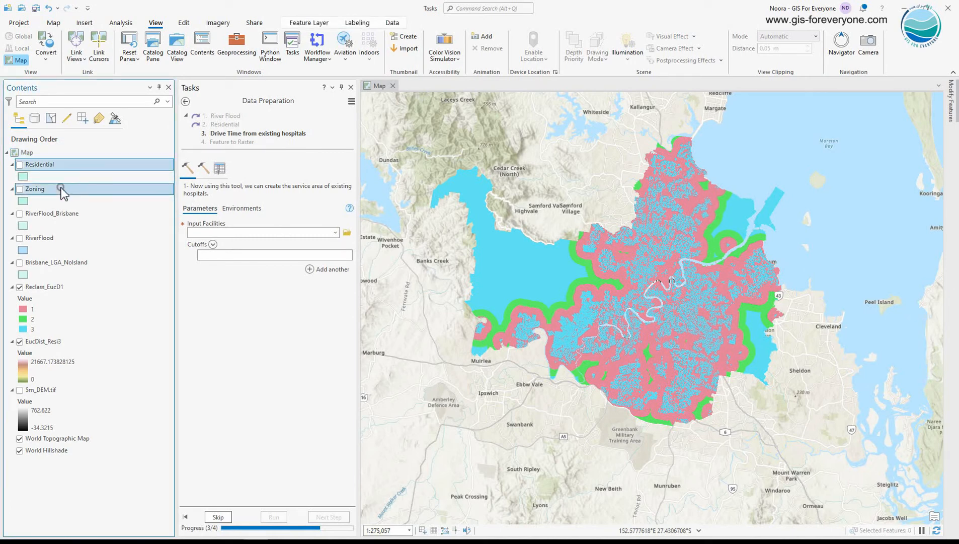
ctrl+click(51, 285)
ctrl+click(45, 343)
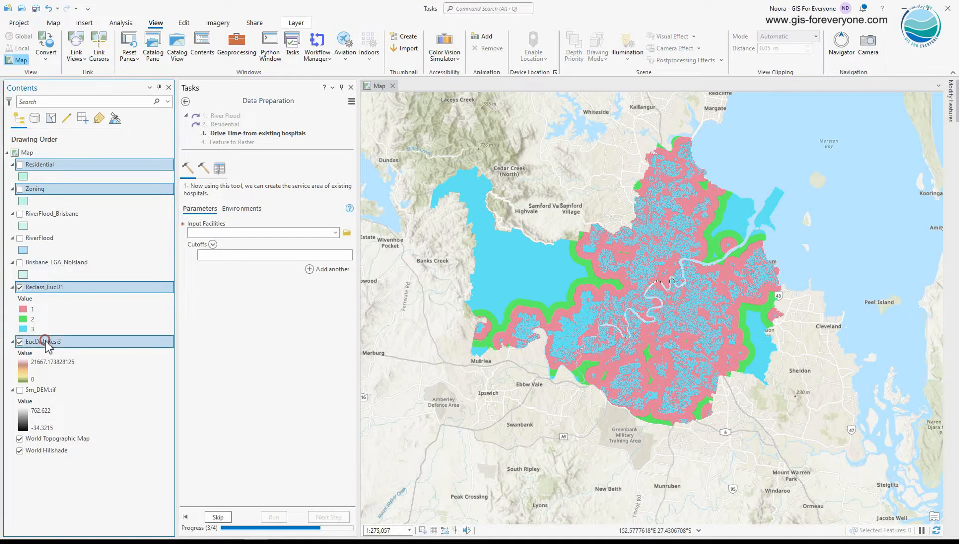
right_click(45, 343)
click(66, 33)
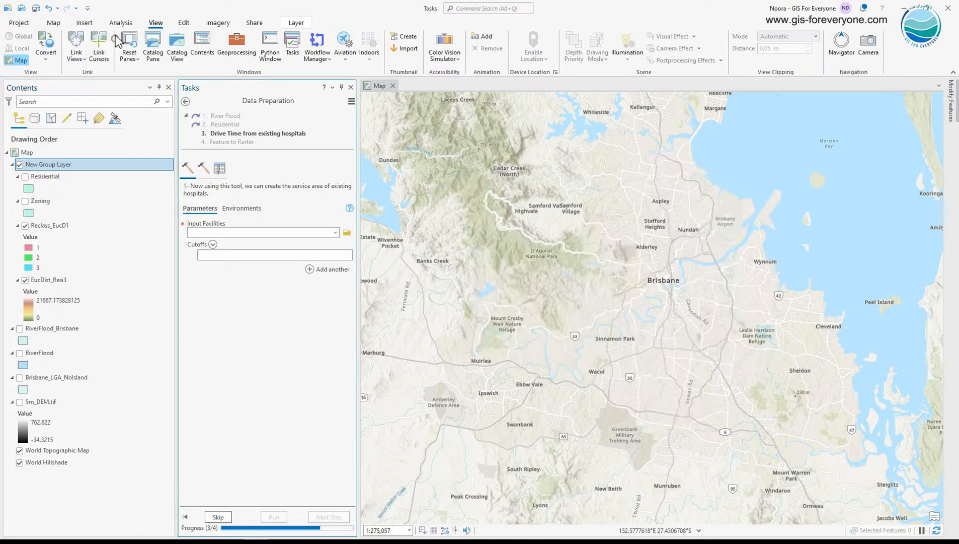
Rename the new group layer to Residential and collapse it
click(66, 162)
click(66, 162)
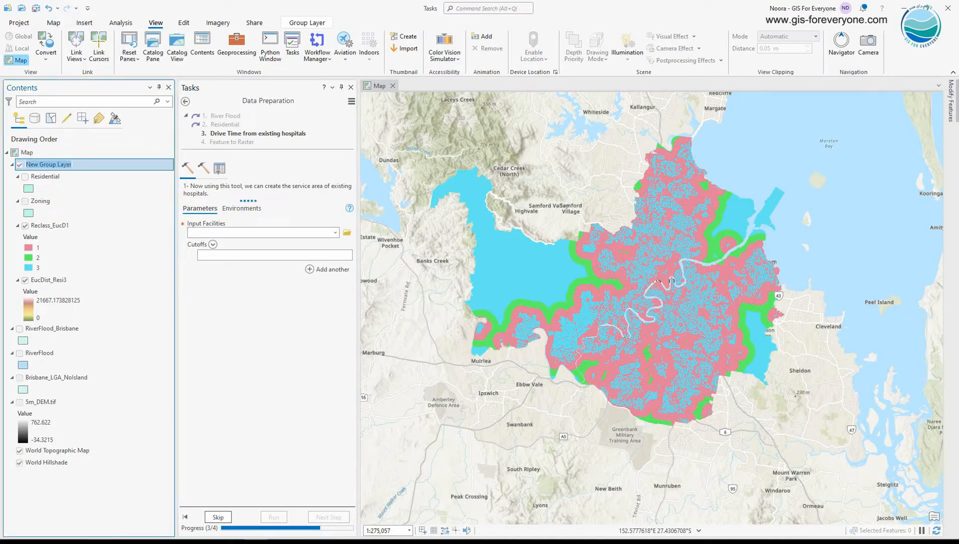
text(Residential)
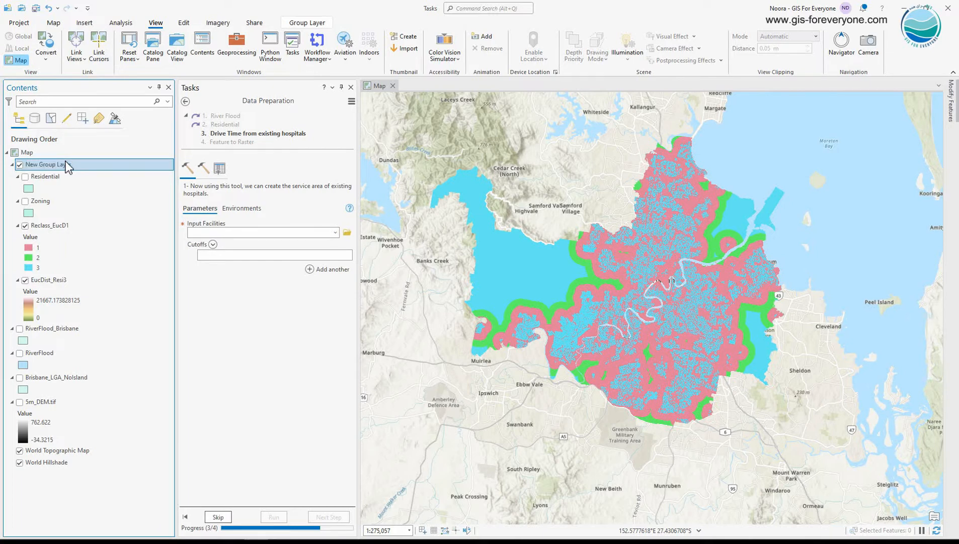
key(Return)
click(11, 164)
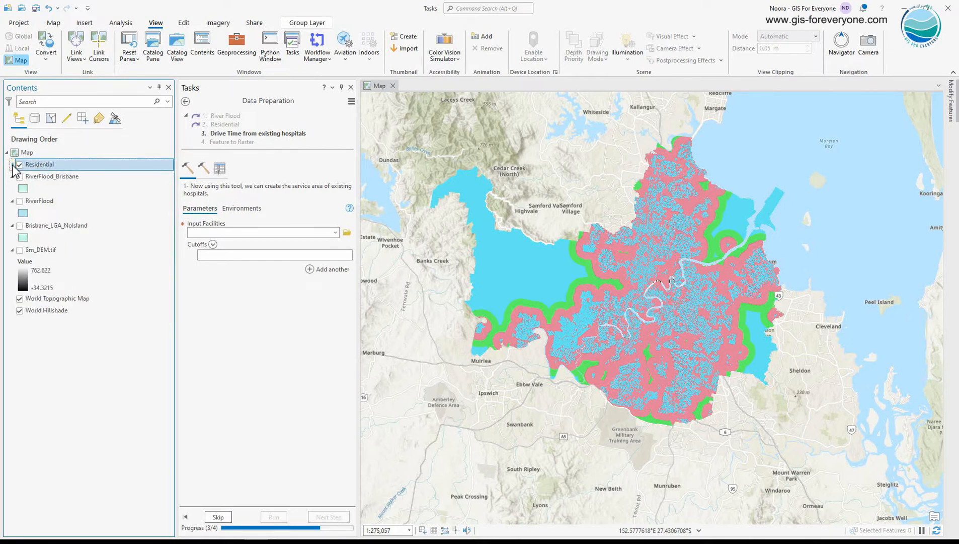
Group the RiverFlood_Brisbane and RiverFlood layers under the name River Flood and collapse the group
click(30, 177)
ctrl+click(34, 201)
right_click(35, 202)
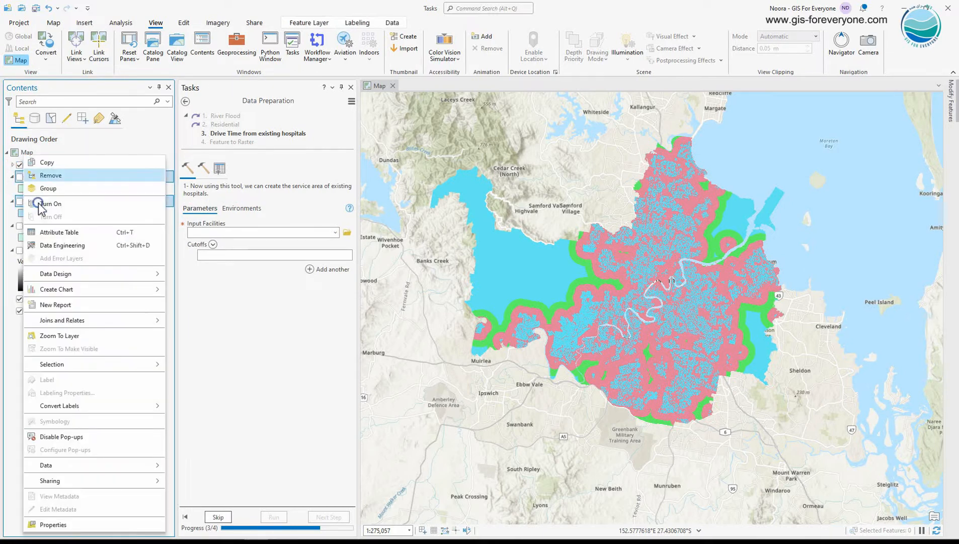
click(47, 188)
click(46, 176)
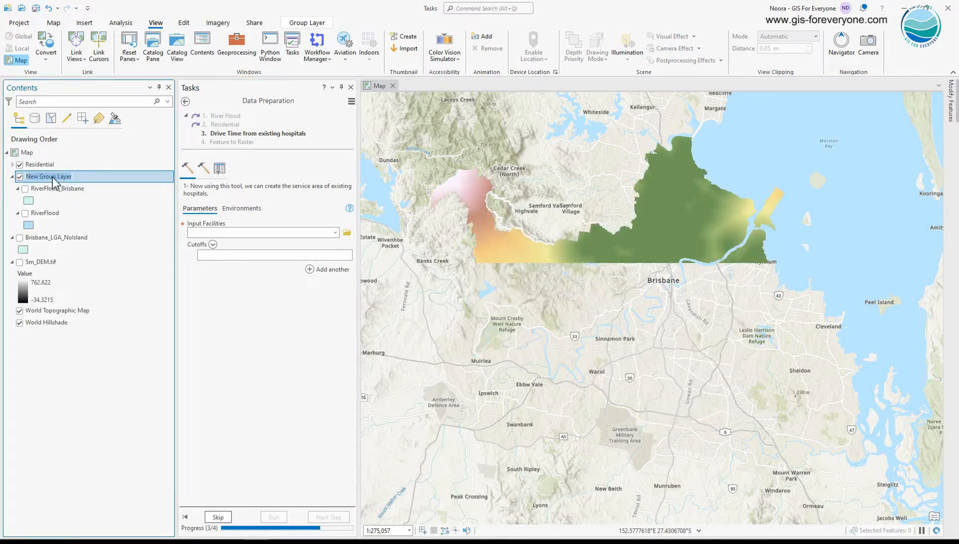
text(River)
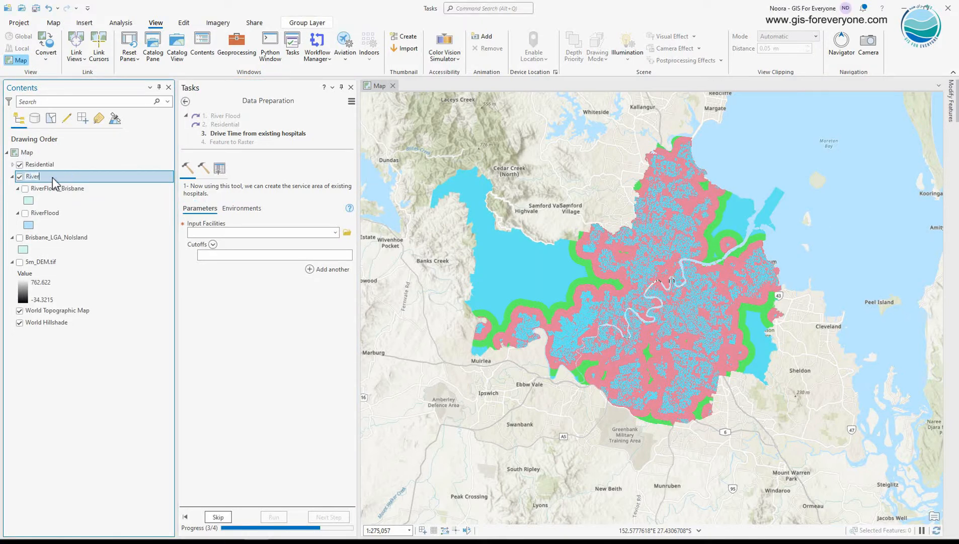
text( Flood)
key(Return)
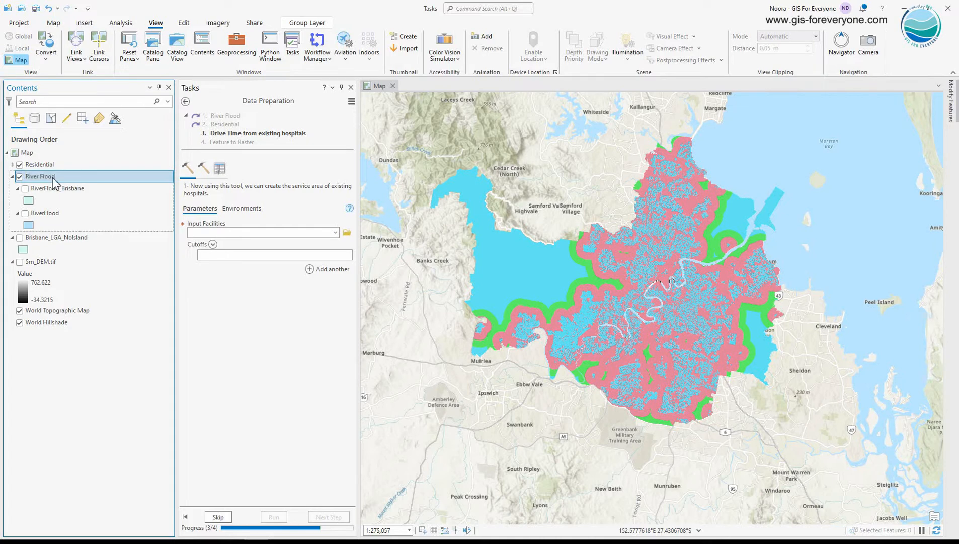
click(12, 176)
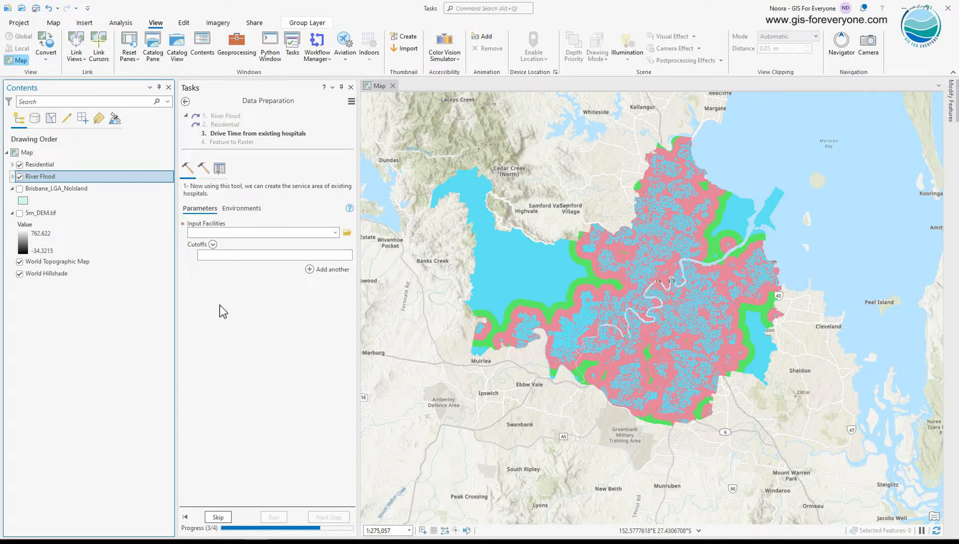
Look up the Service Area option among the available network analysis types
click(125, 27)
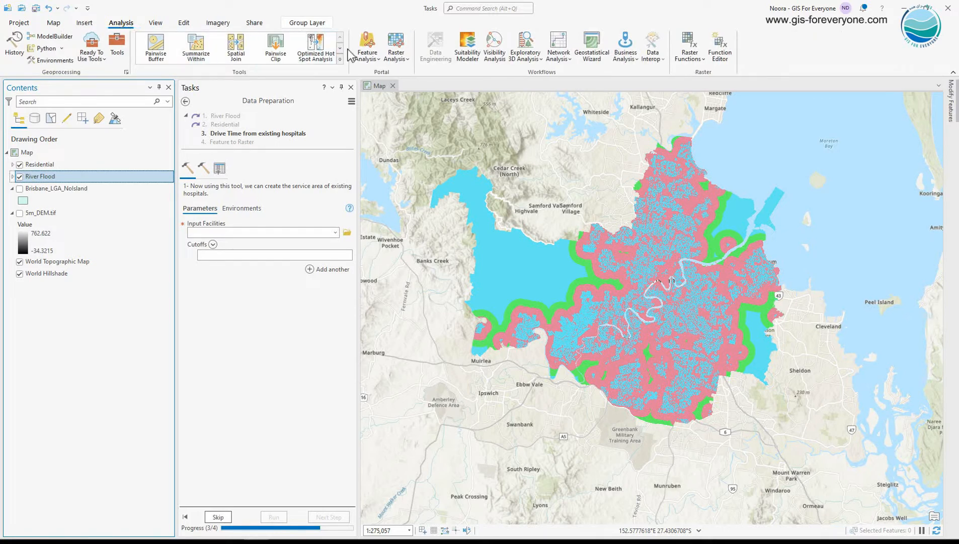
click(566, 56)
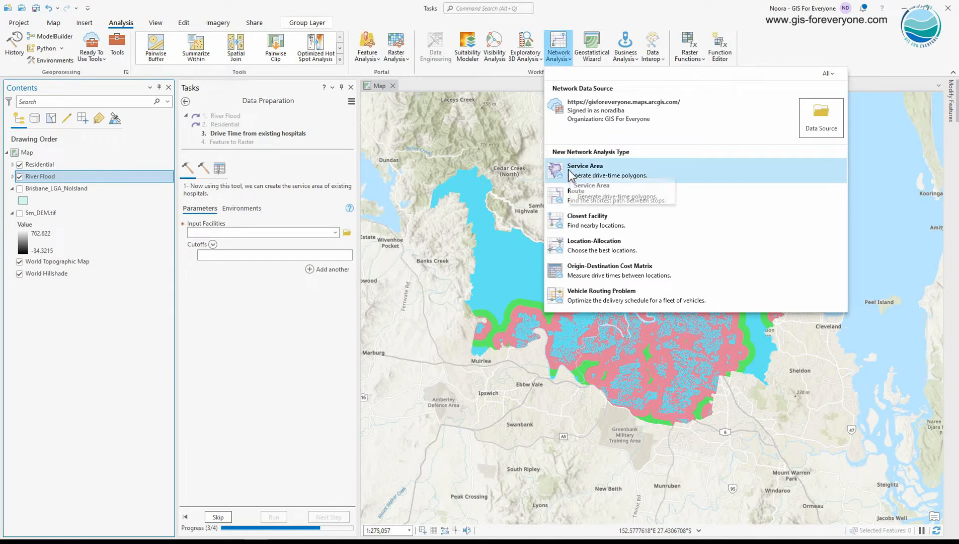
click(570, 171)
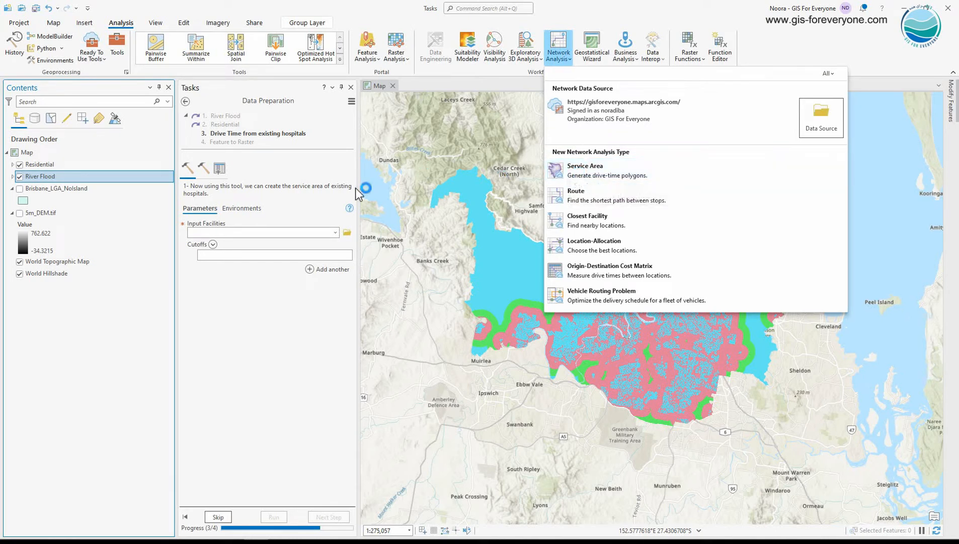
click(317, 233)
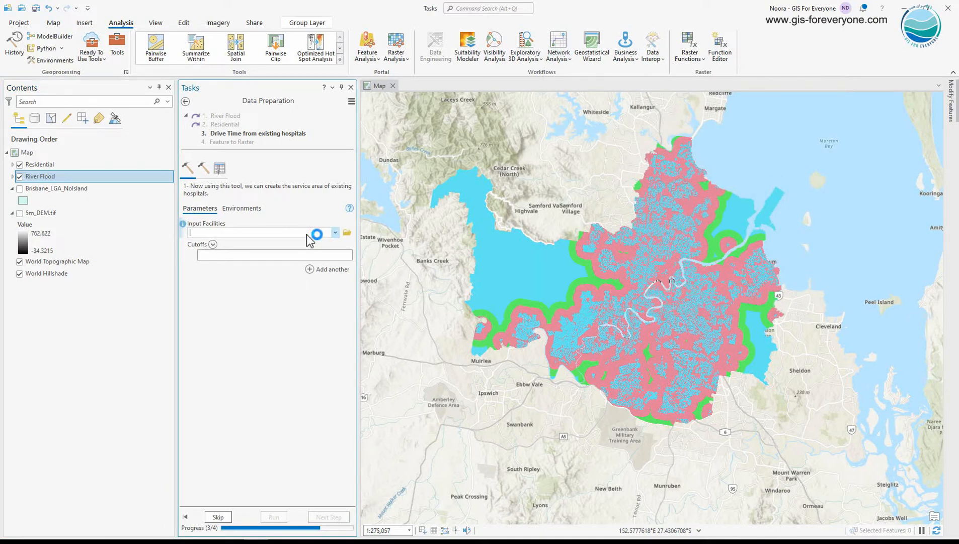
Add the QLD_Hospitals feature class from Hospitals.gdb in the HealthCentres data folder to the map
click(155, 23)
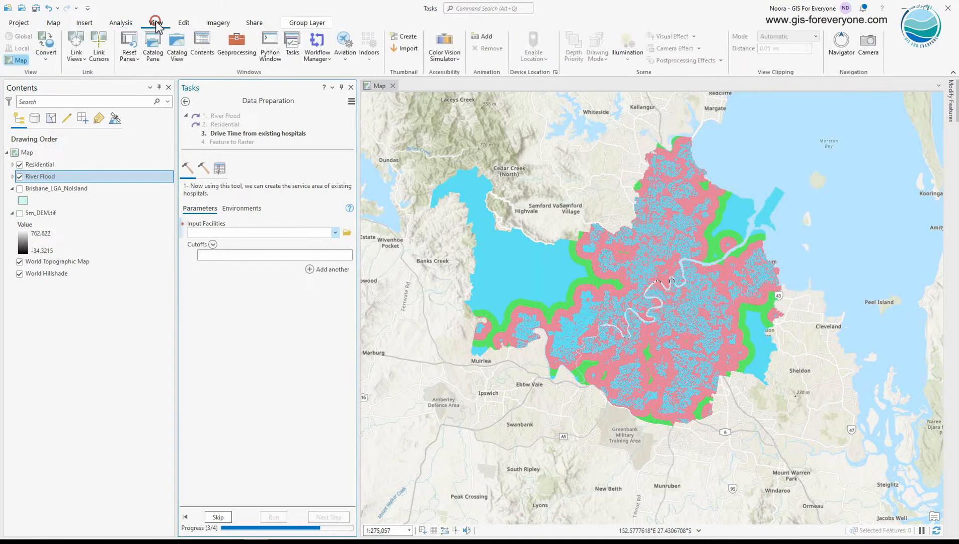
click(154, 47)
drag(826, 384, 572, 311)
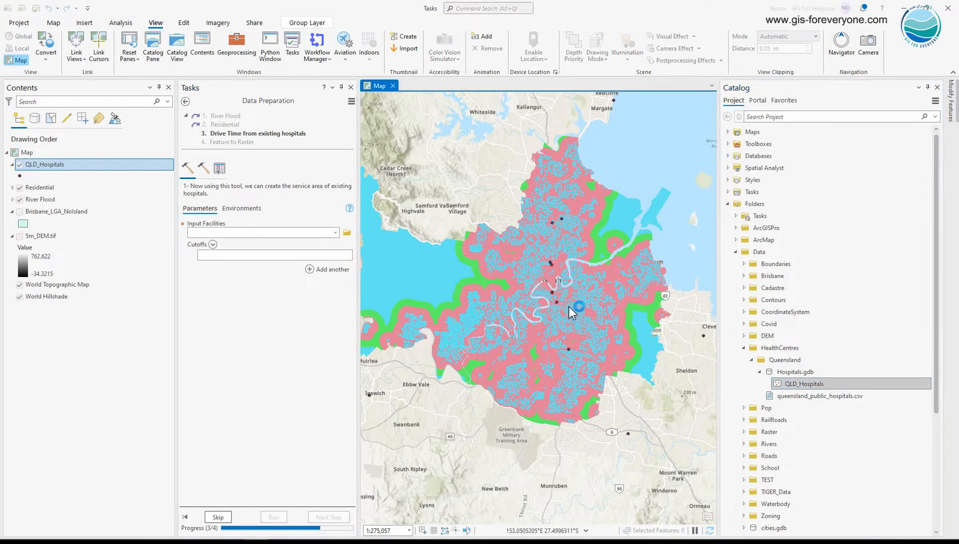
Hide the Residential and River Flood groups and select the hospitals around central Brisbane on the map
click(54, 24)
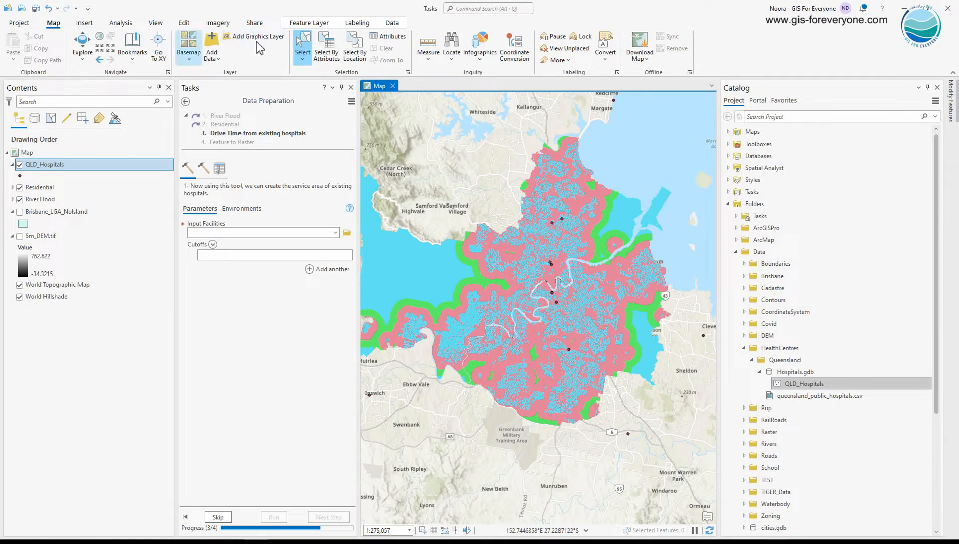
click(20, 200)
click(20, 187)
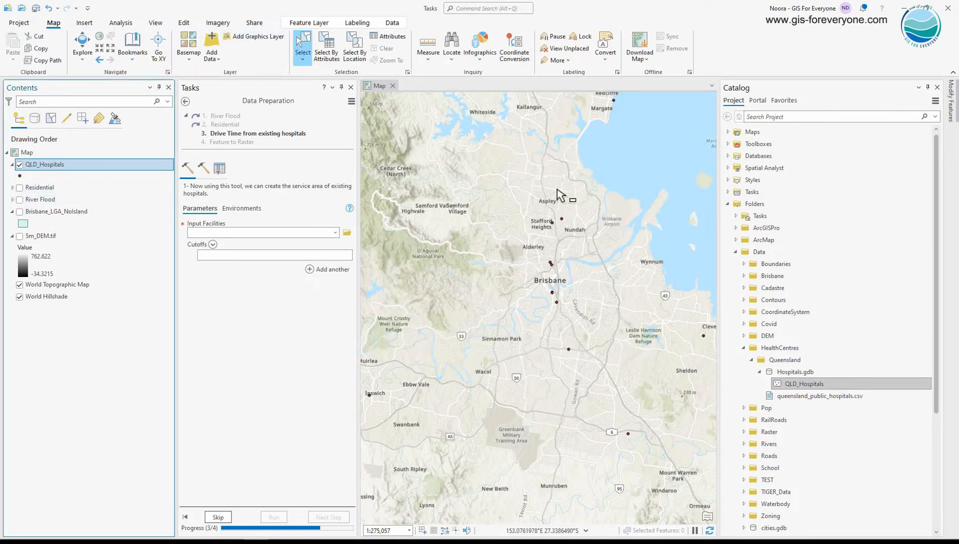
drag(612, 190, 536, 376)
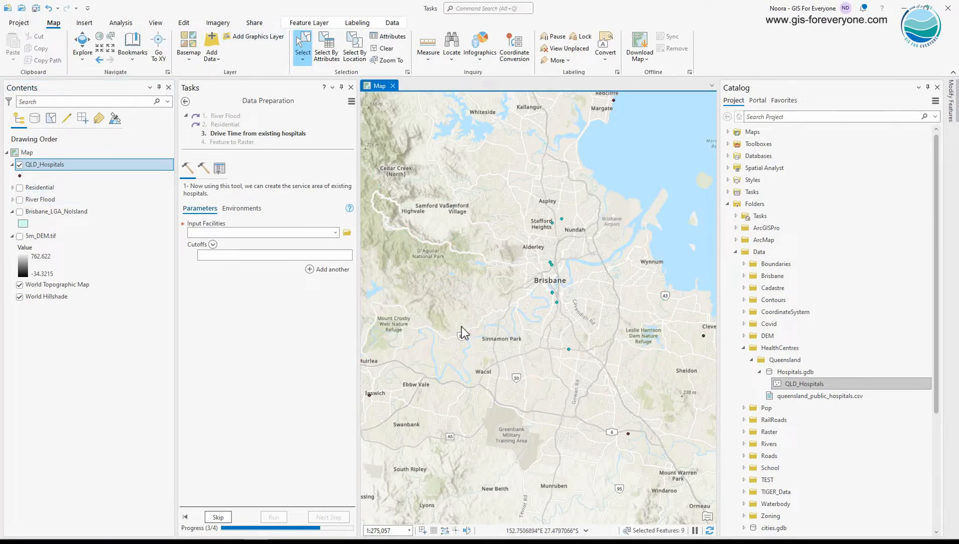
Run the service area tool on the selected QLD_Hospitals features with cutoffs of 10 and 15
drag(73, 170, 255, 233)
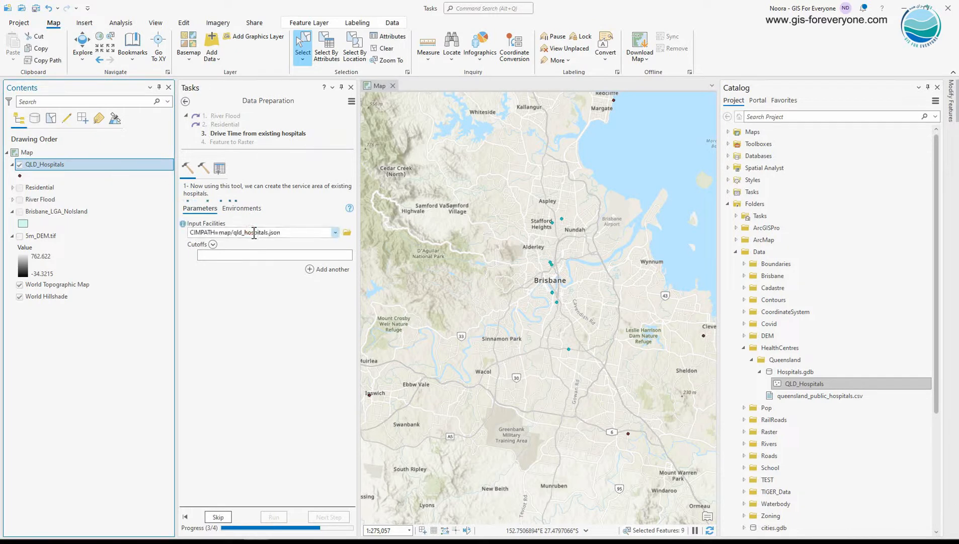
click(261, 268)
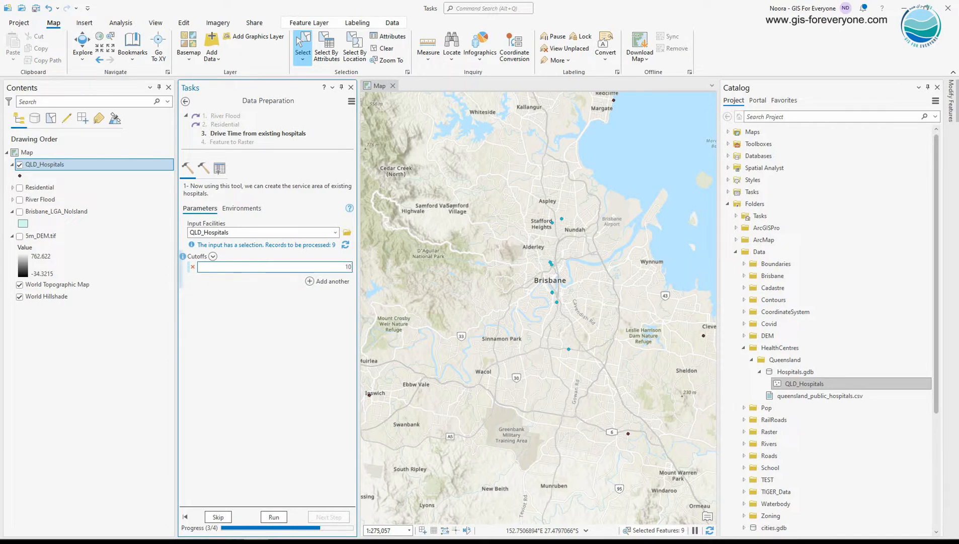
click(310, 280)
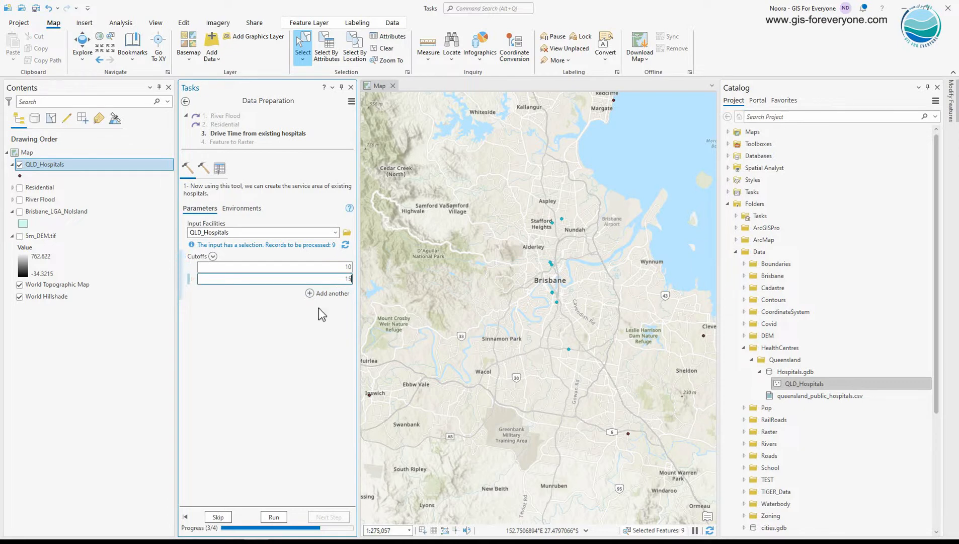
click(276, 517)
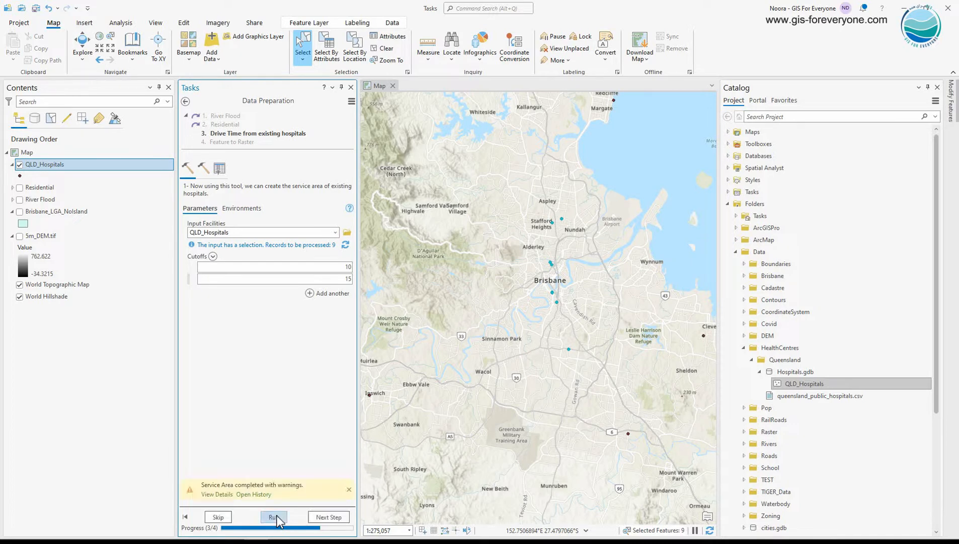
Add the SAPolygons1qfsd8 feature class from the ServiceAreaSolver1r75mxc dataset in Tasks.gdb to the map
click(728, 157)
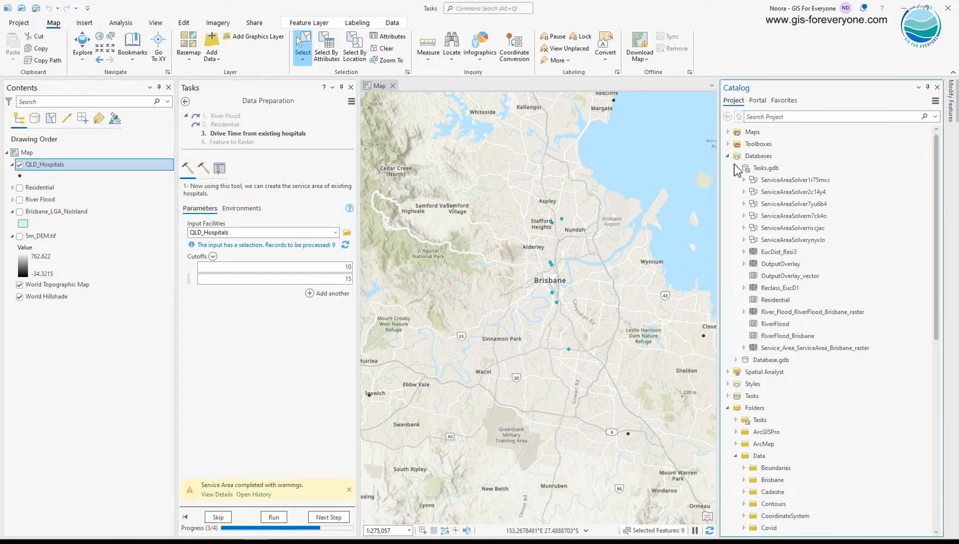
click(761, 169)
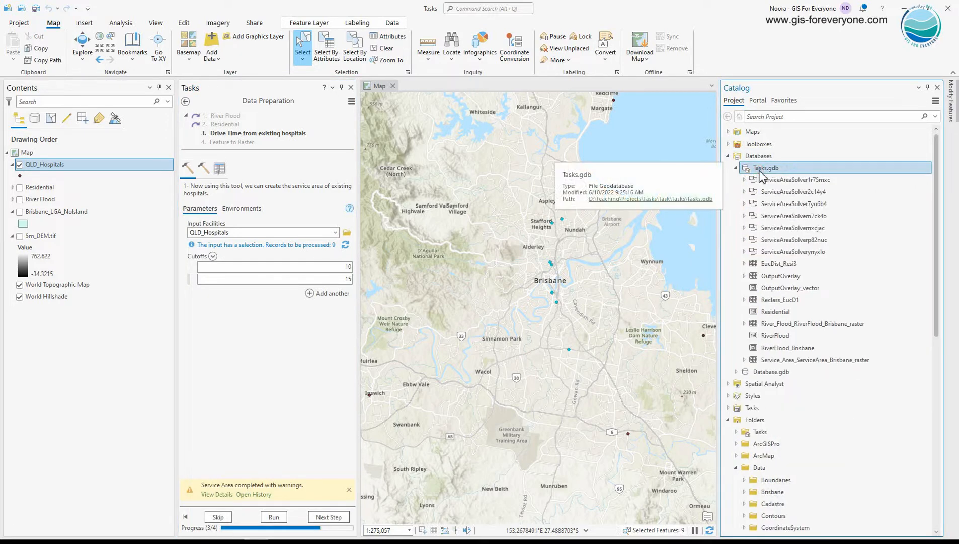
click(743, 179)
mouse_move(766, 250)
mouse_down()
mouse_move(785, 250)
mouse_move(602, 289)
mouse_up()
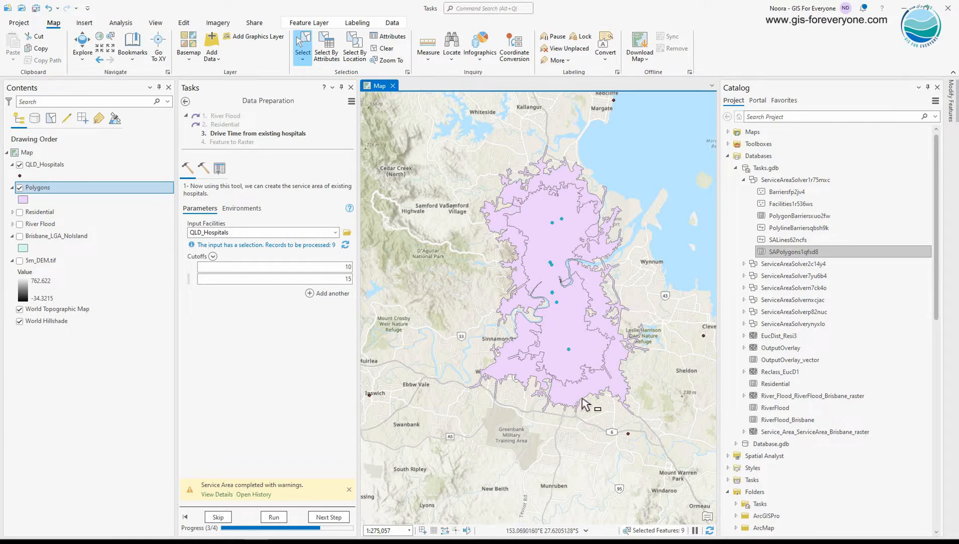
Set up the Identity tool with Brisbane_LGA_NoIsland as the input features and Polygons as the identity features
click(206, 169)
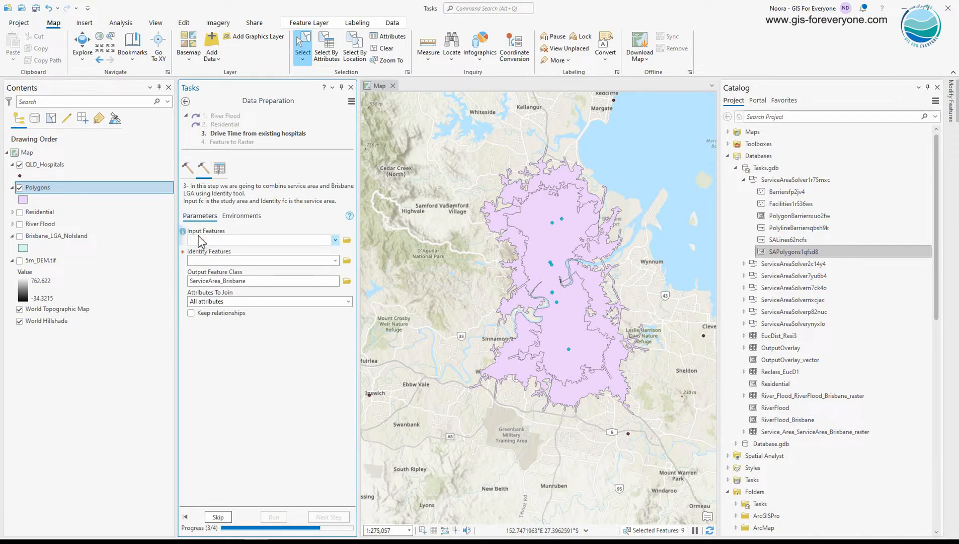
drag(90, 237, 221, 242)
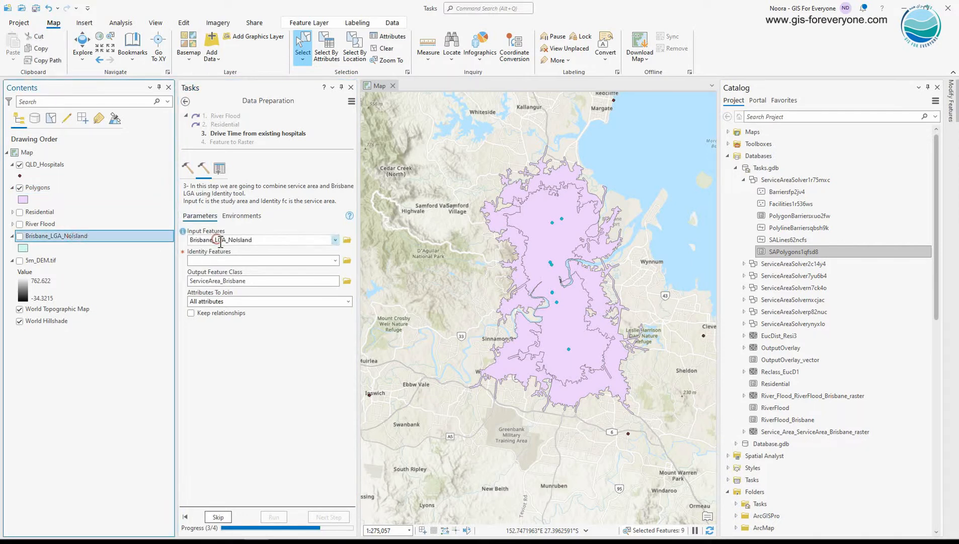
drag(31, 191, 198, 261)
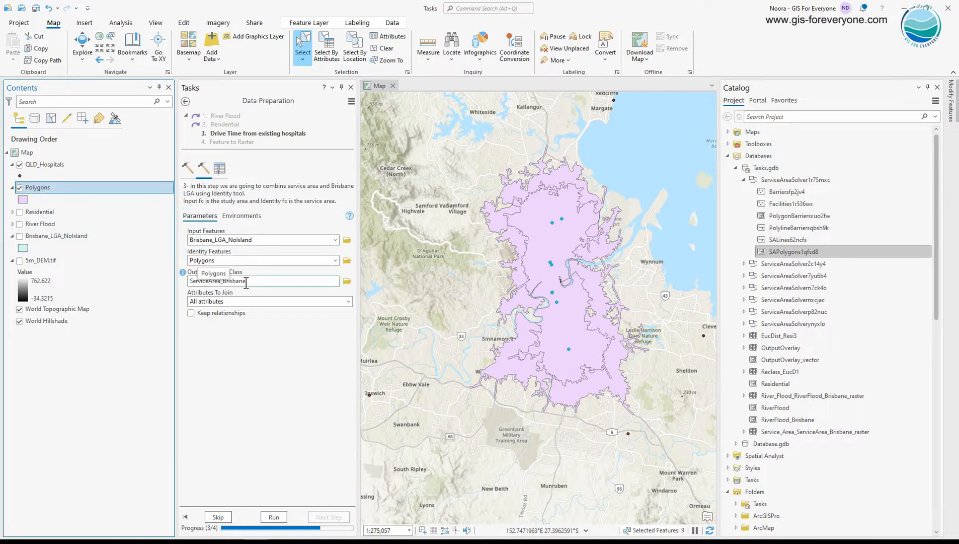
Run the Identity tool with the output coordinate system GDA2020_MGA_Zone_56 and hide the Polygons layer
click(247, 216)
click(283, 252)
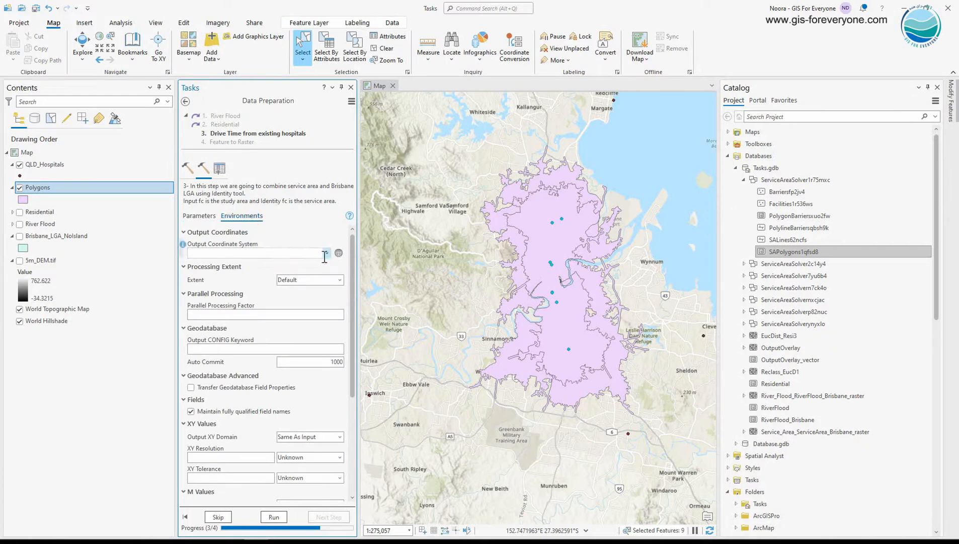
click(327, 252)
click(258, 264)
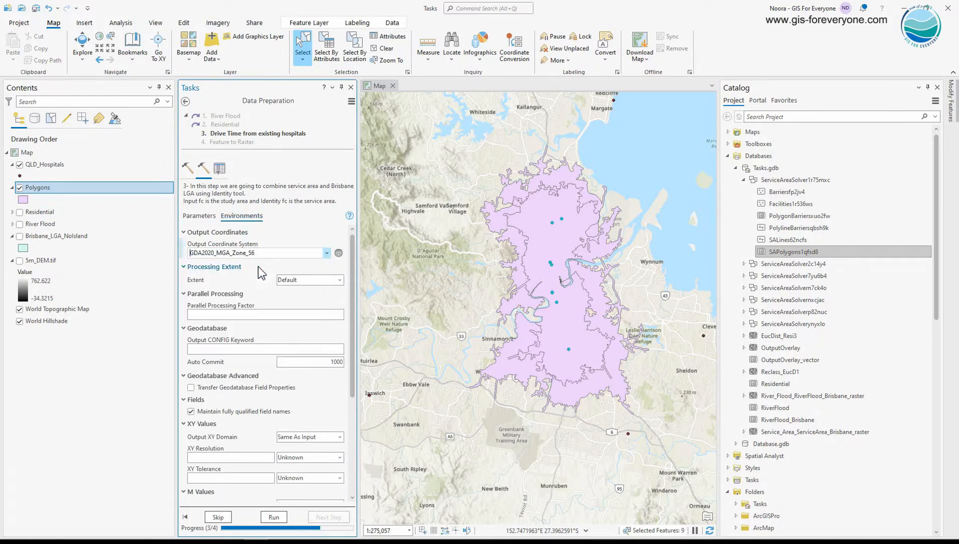
click(275, 517)
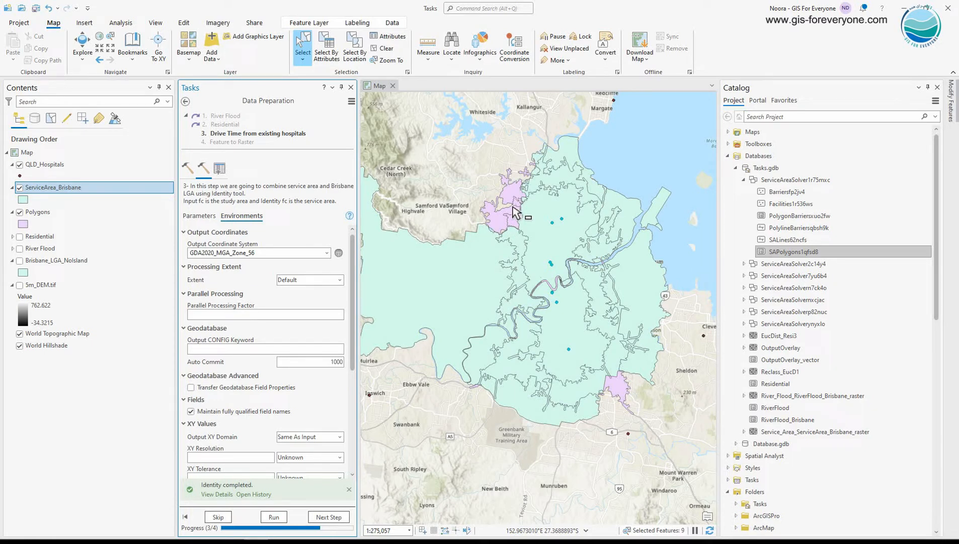
click(20, 212)
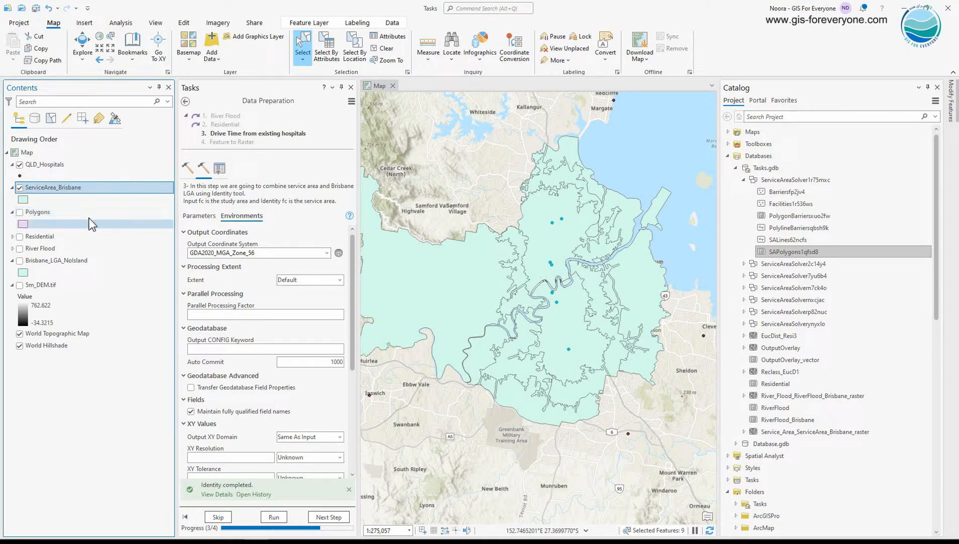
Add a Short (16-bit integer) field named raster to ServiceArea_Brisbane with the task's Add Field tool
click(219, 168)
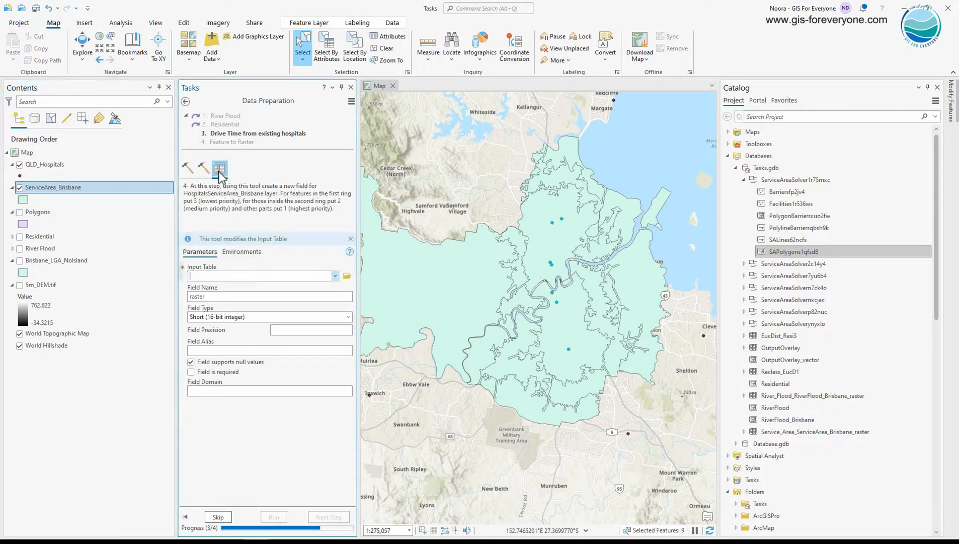
drag(63, 191, 211, 276)
click(206, 297)
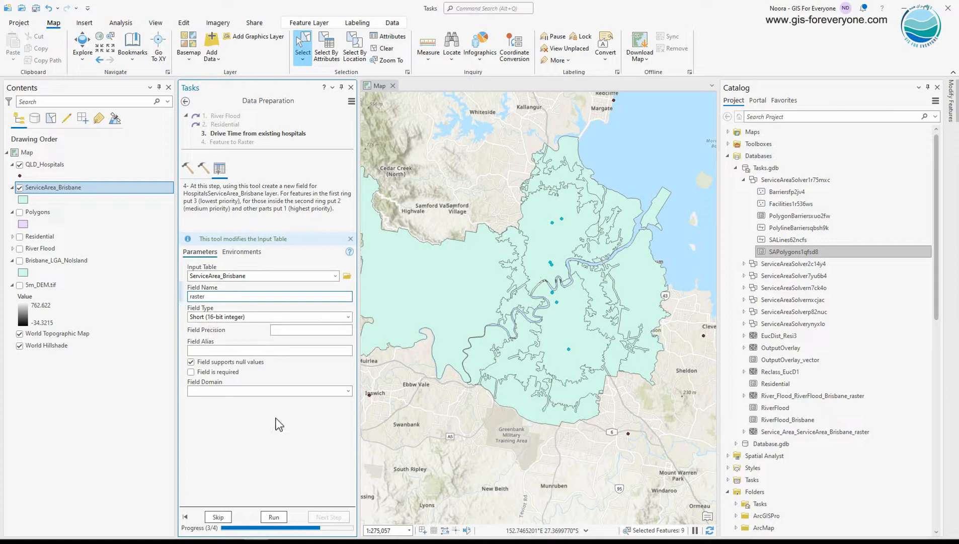
click(275, 517)
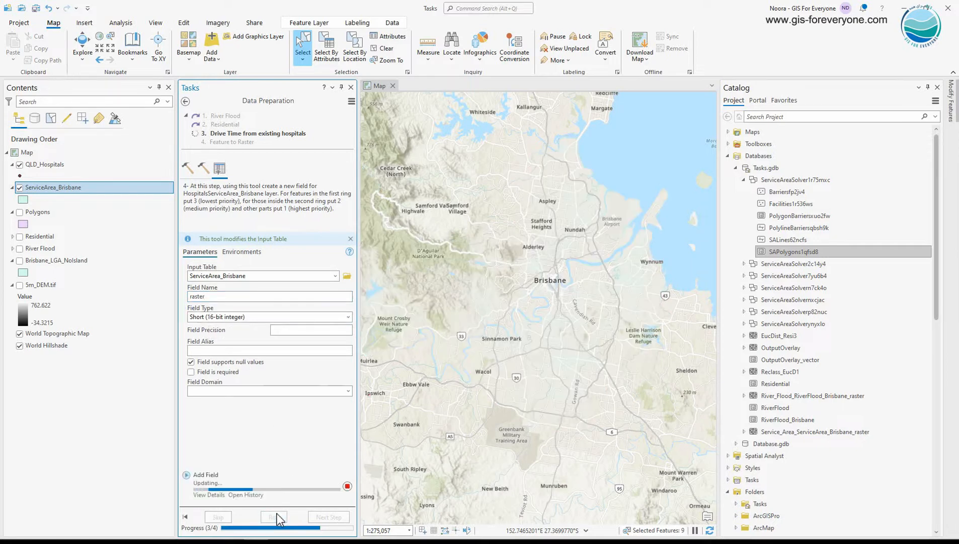
Open the ServiceArea_Brisbane attribute table and inspect its raster field
right_click(66, 187)
click(84, 182)
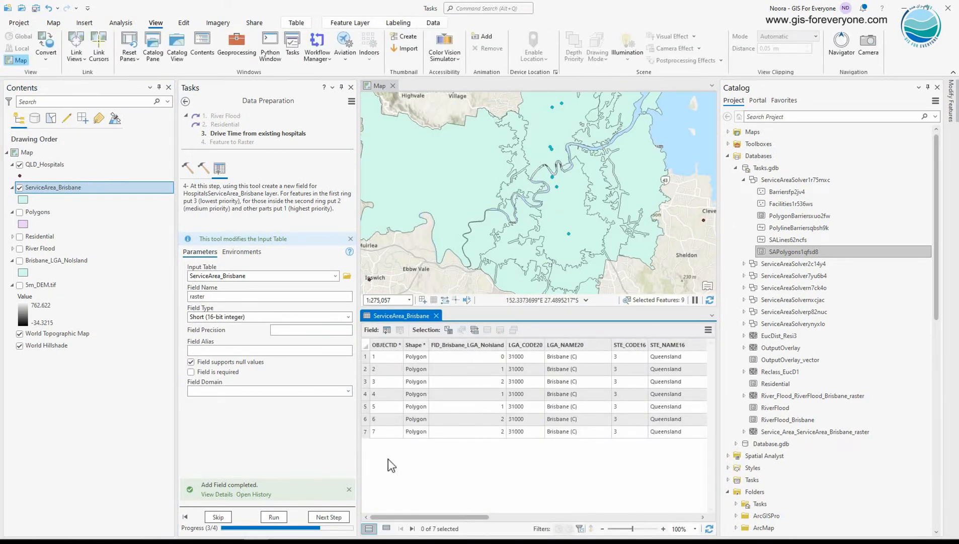
drag(420, 516, 648, 528)
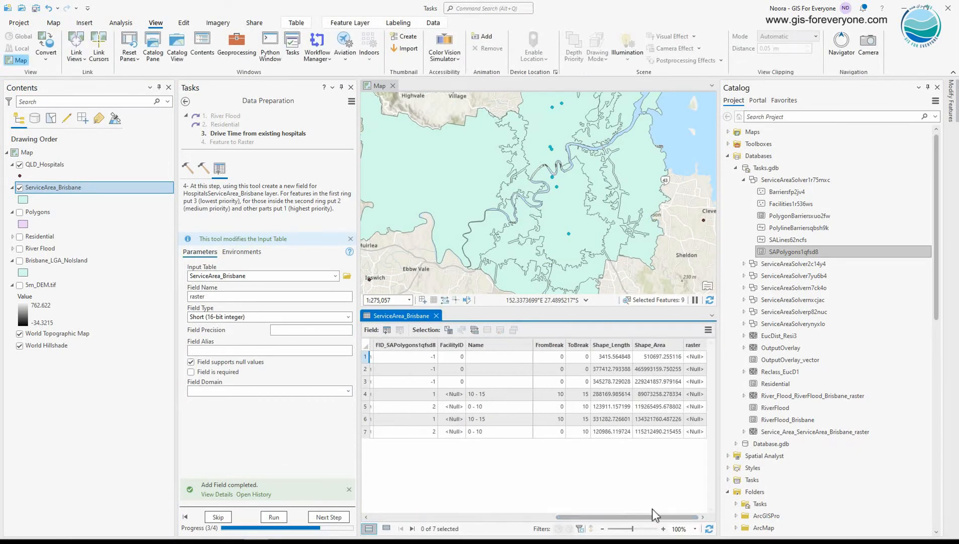
mouse_move(699, 352)
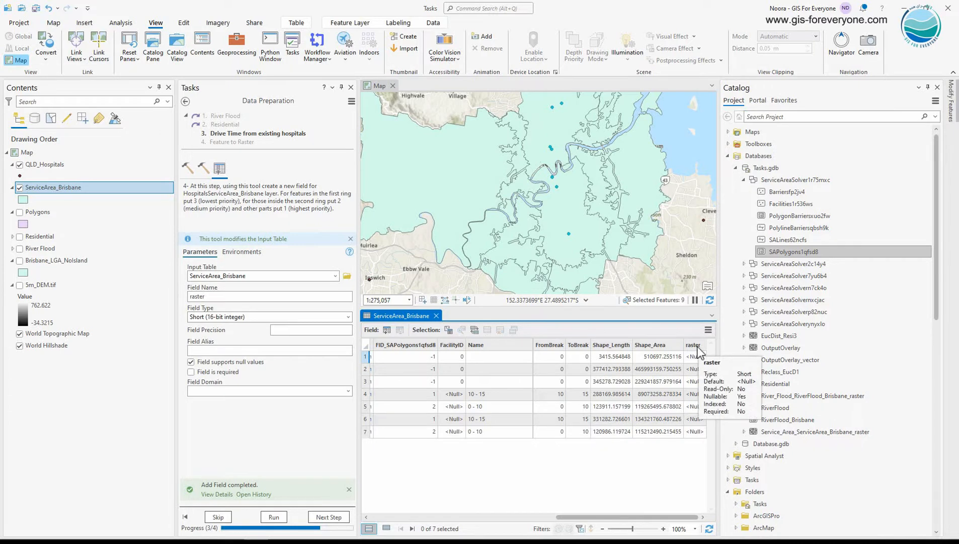
Enable editing and calculate the raster field as 3 for the two 0 - 10 service area rows
click(368, 433)
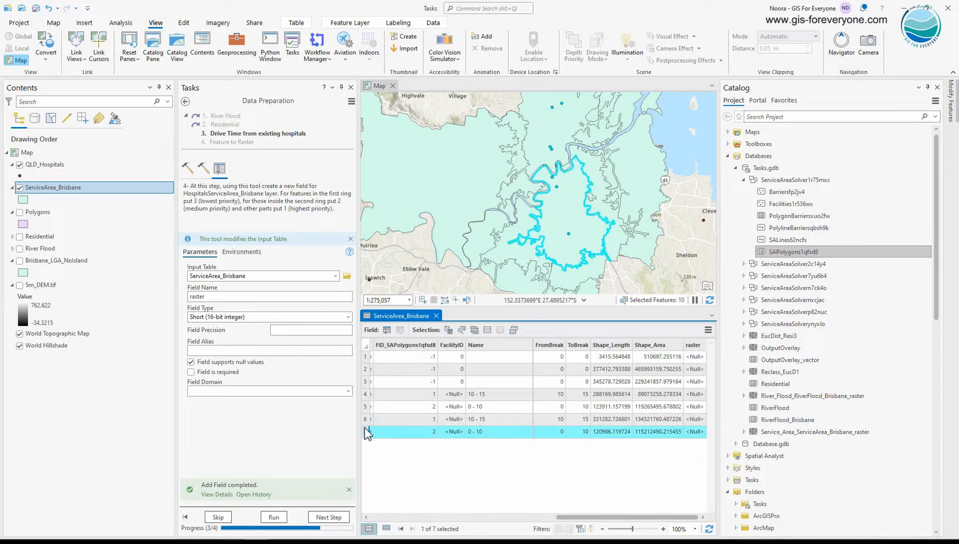
ctrl+click(367, 406)
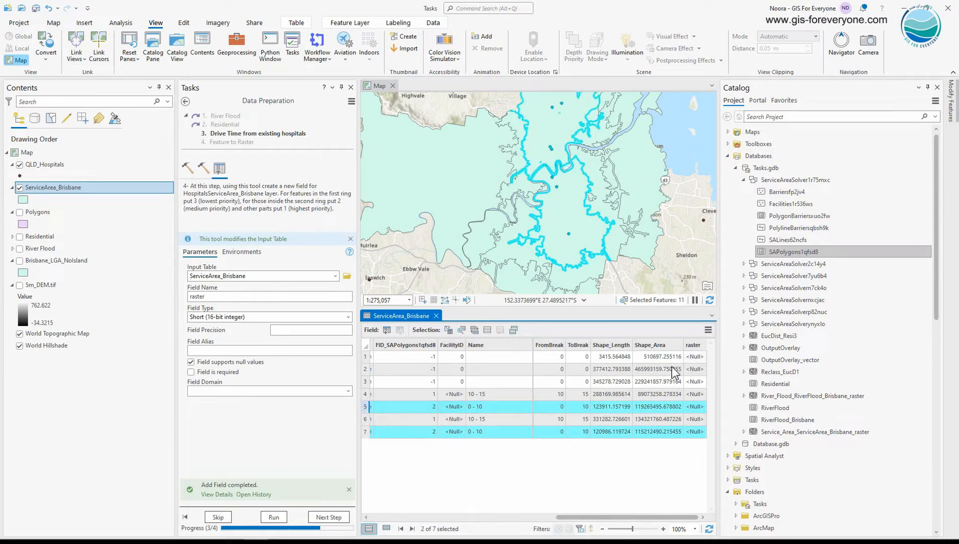
right_click(693, 345)
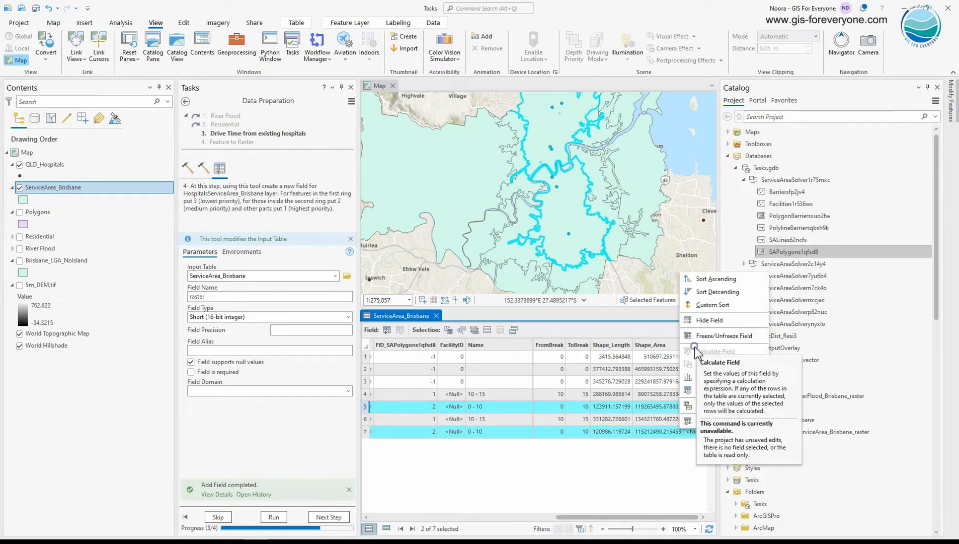
click(184, 22)
click(82, 48)
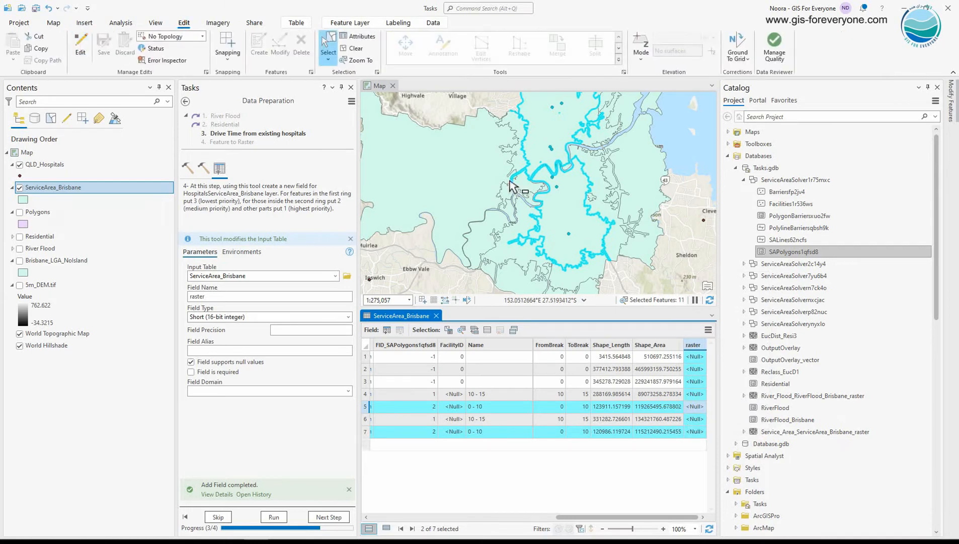
right_click(692, 345)
click(711, 348)
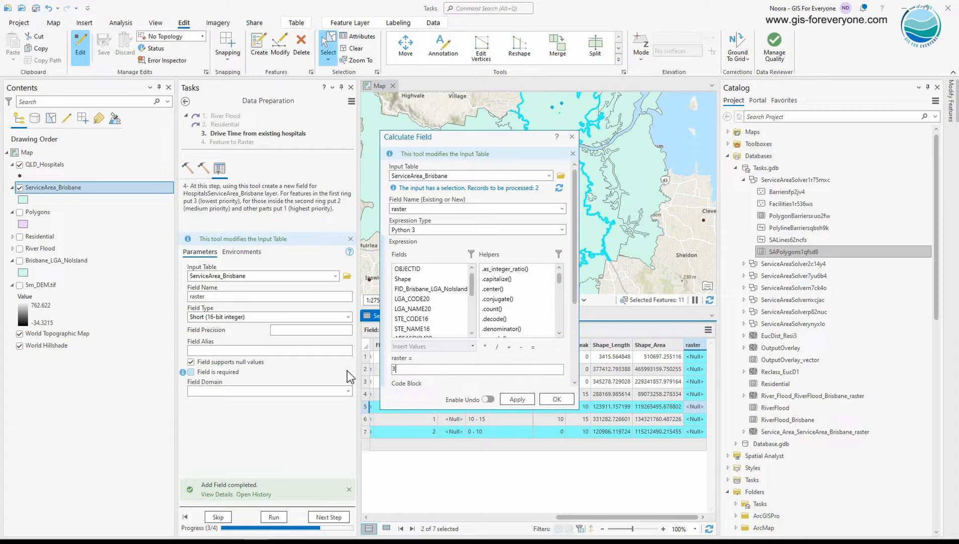
drag(448, 141, 227, 103)
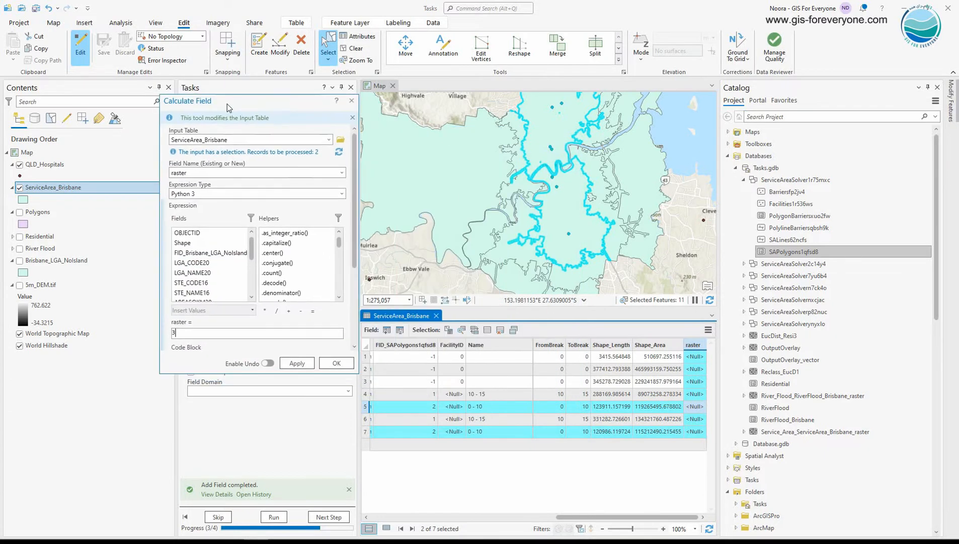
click(295, 366)
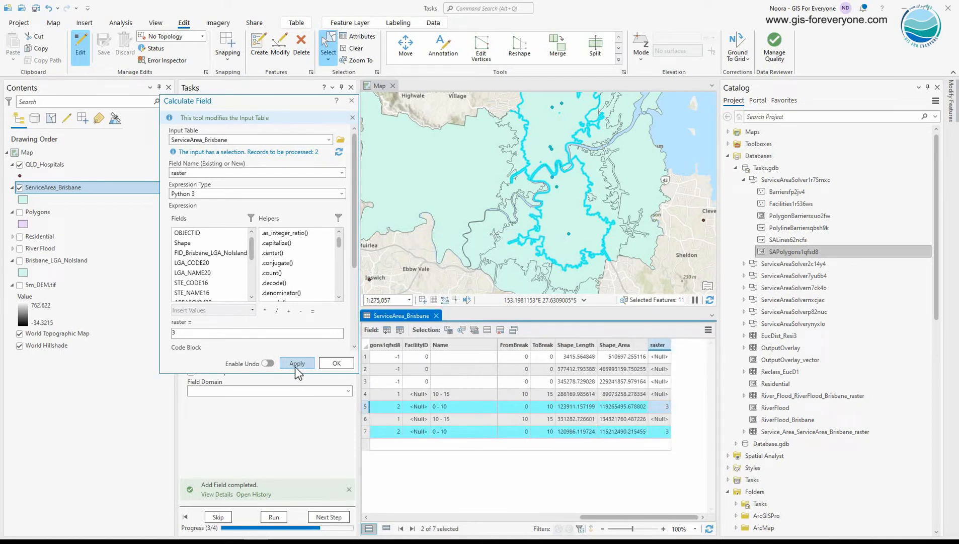
Calculate the raster field as 2 for the two 10 - 15 service area rows
click(365, 418)
ctrl+click(365, 395)
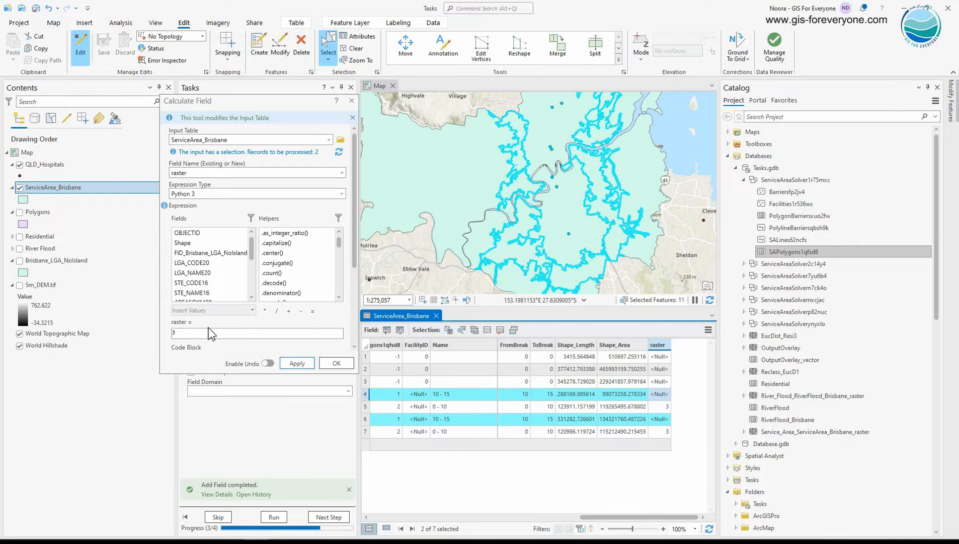
click(300, 362)
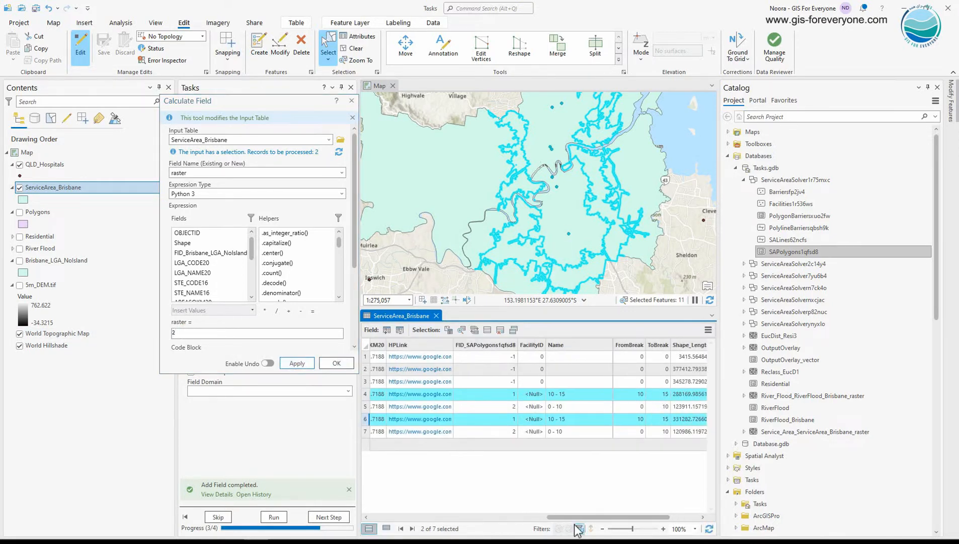
drag(574, 517, 636, 522)
Calculate the raster field as 1 for the first three rows outside the service areas, and clear the selection
drag(366, 356, 370, 380)
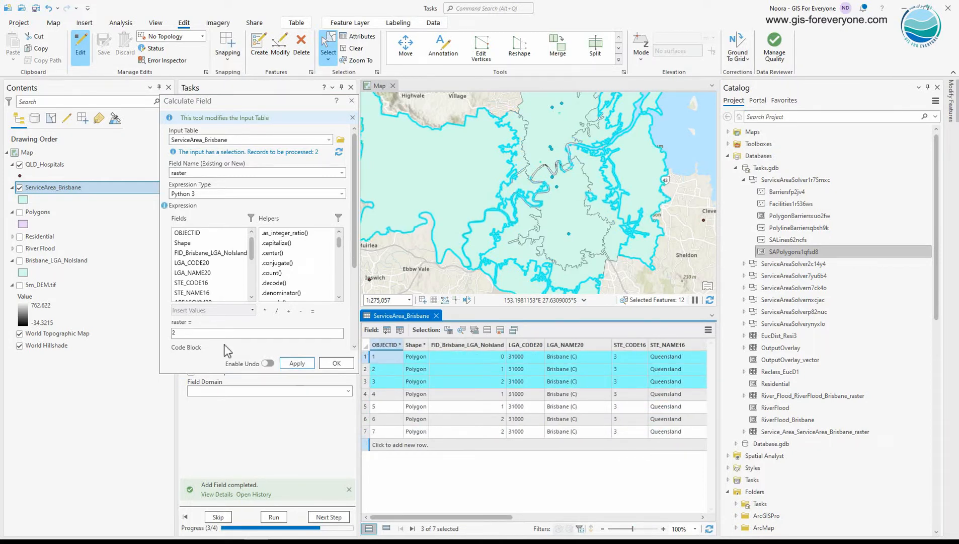
double_click(173, 332)
text(1)
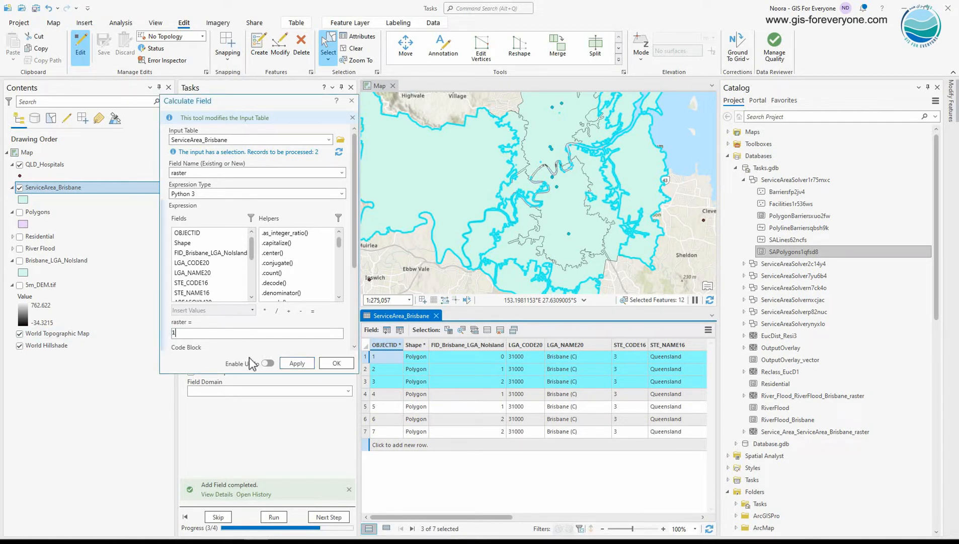
click(293, 363)
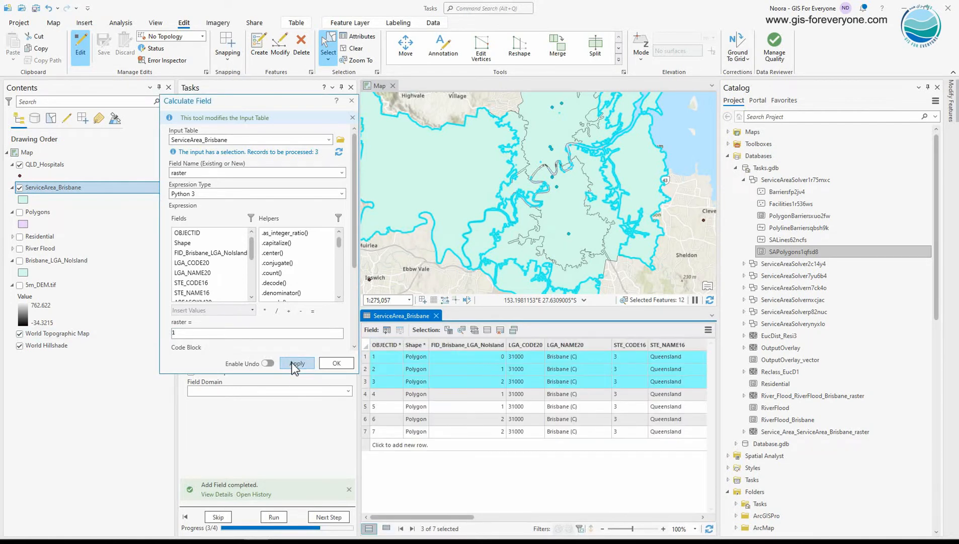
drag(479, 514, 681, 519)
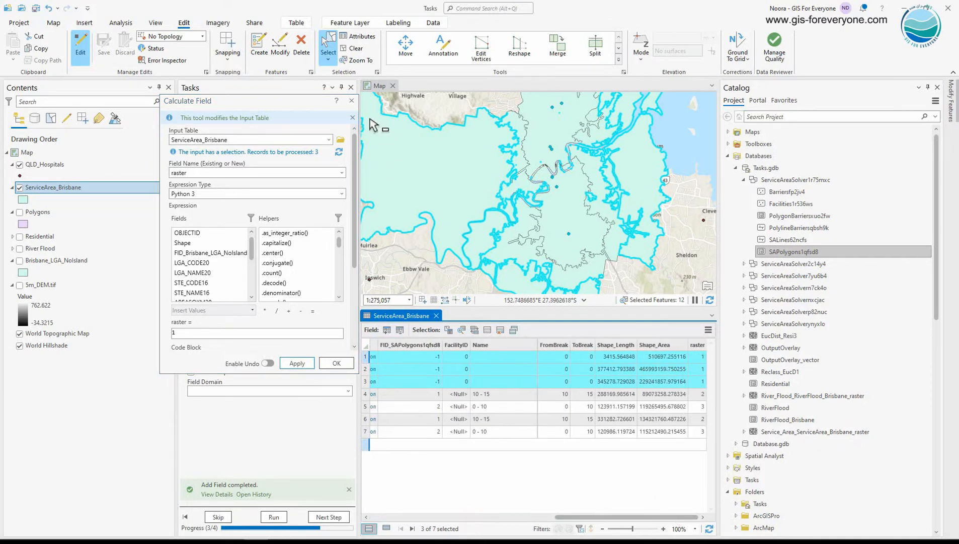
click(351, 100)
click(354, 49)
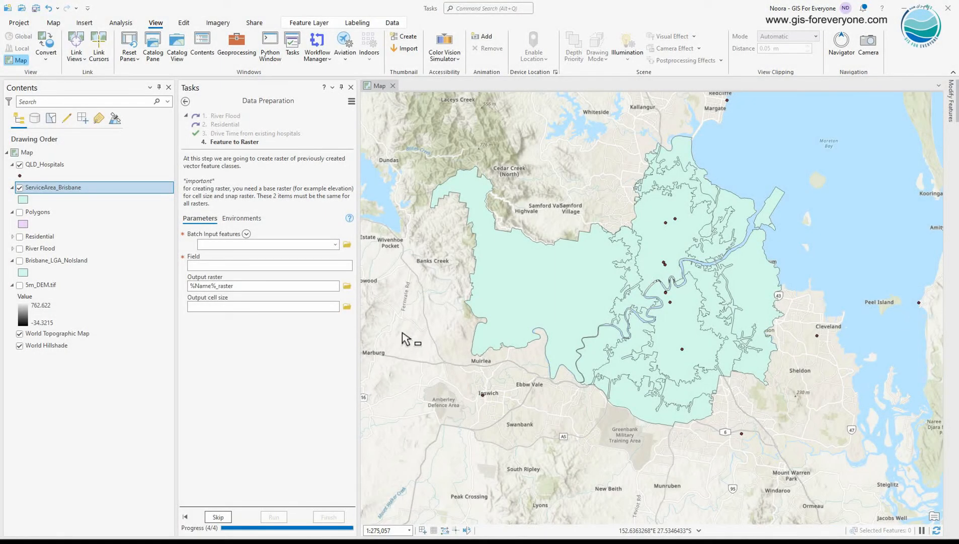
Group the QLD_Hospitals, ServiceArea_Brisbane and Polygons layers into a group layer named Service Area
click(45, 164)
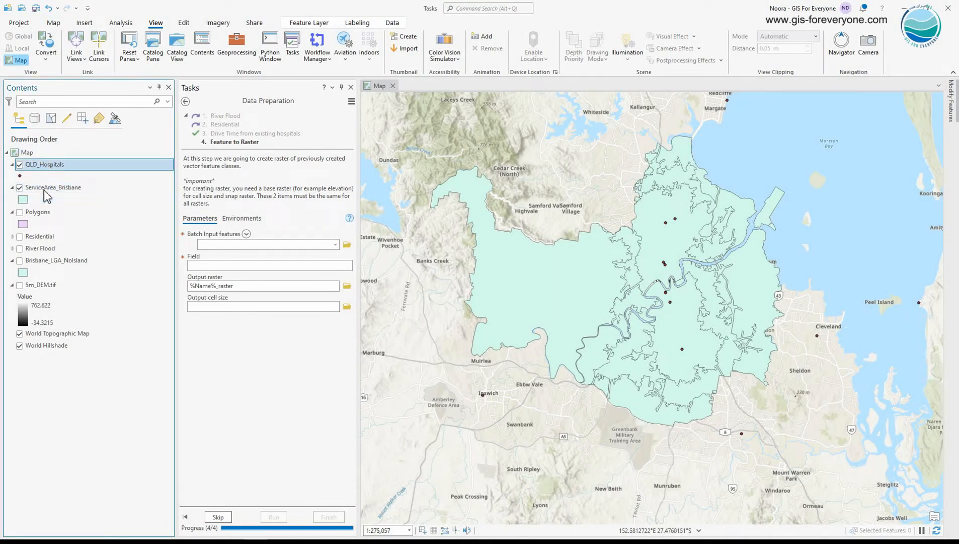
shift+click(37, 212)
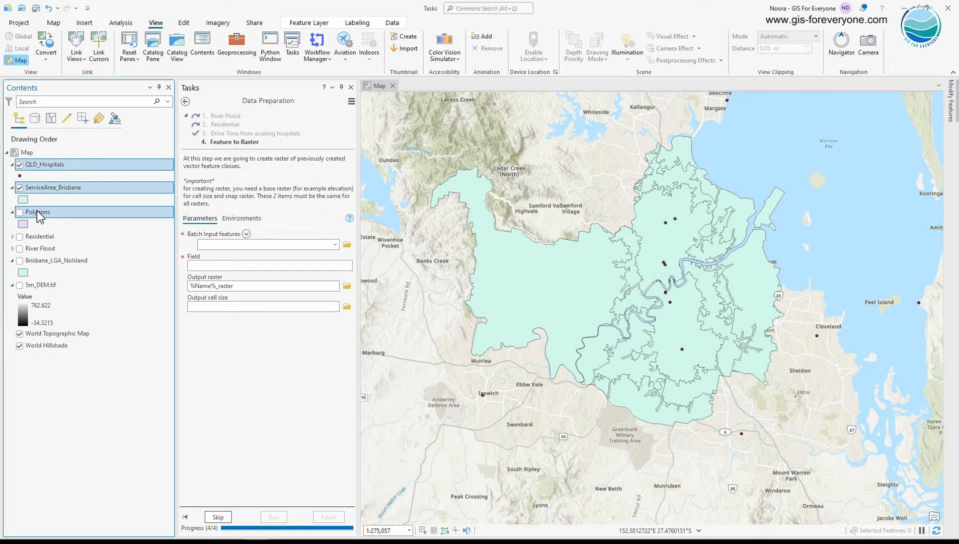
right_click(38, 213)
click(47, 164)
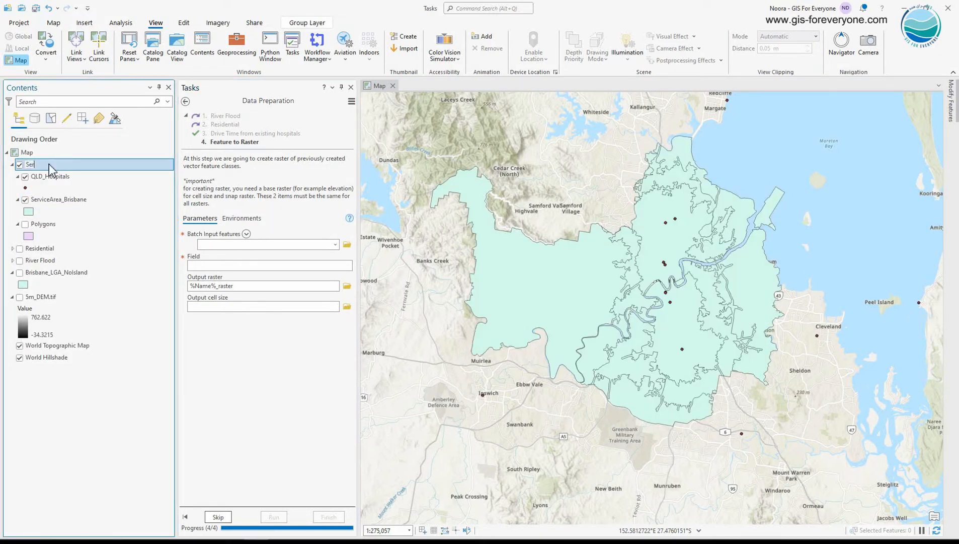
text(Service Area)
key(Return)
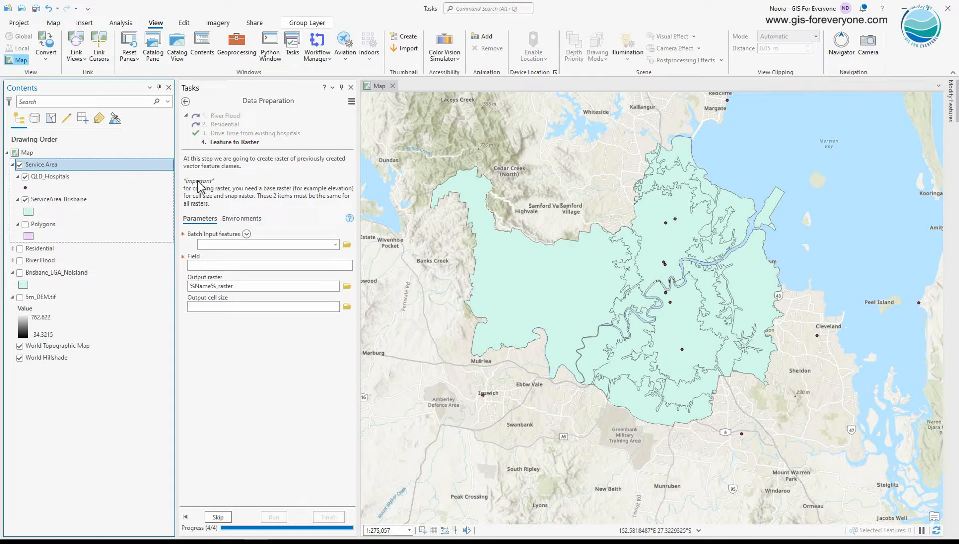
Set ServiceArea_Brisbane and RiverFlood_Brisbane as the Feature to Raster batch inputs with raster as the field, and check the output raster path
drag(120, 197, 233, 249)
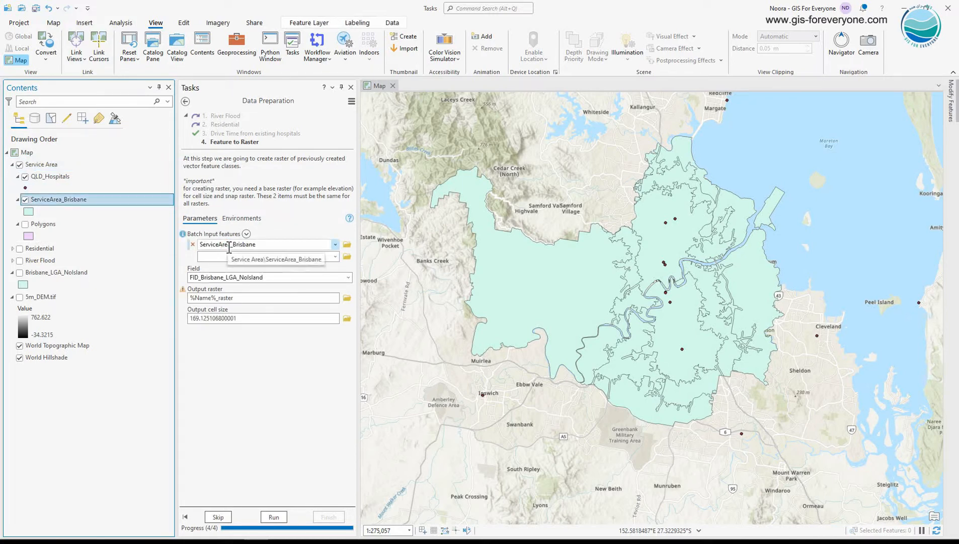
click(12, 260)
drag(48, 272, 225, 258)
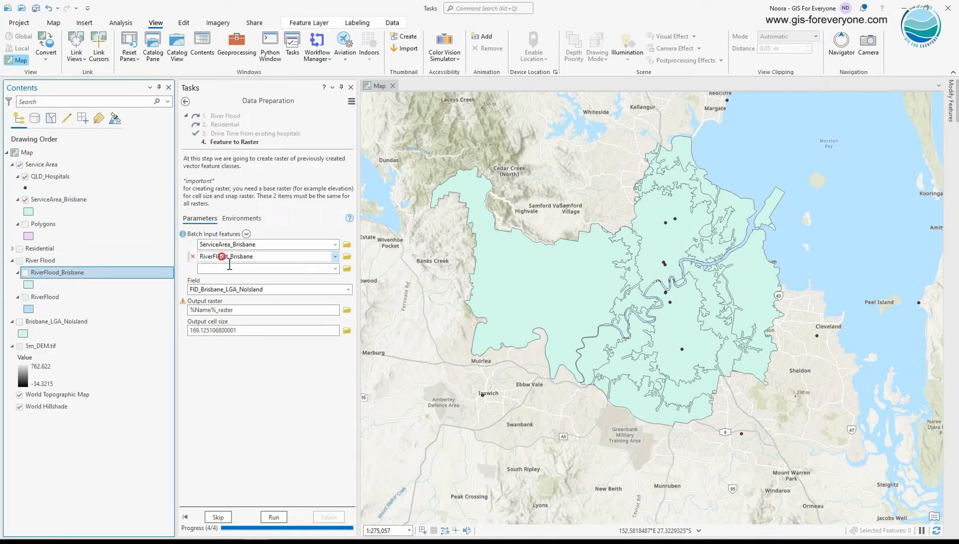
click(282, 289)
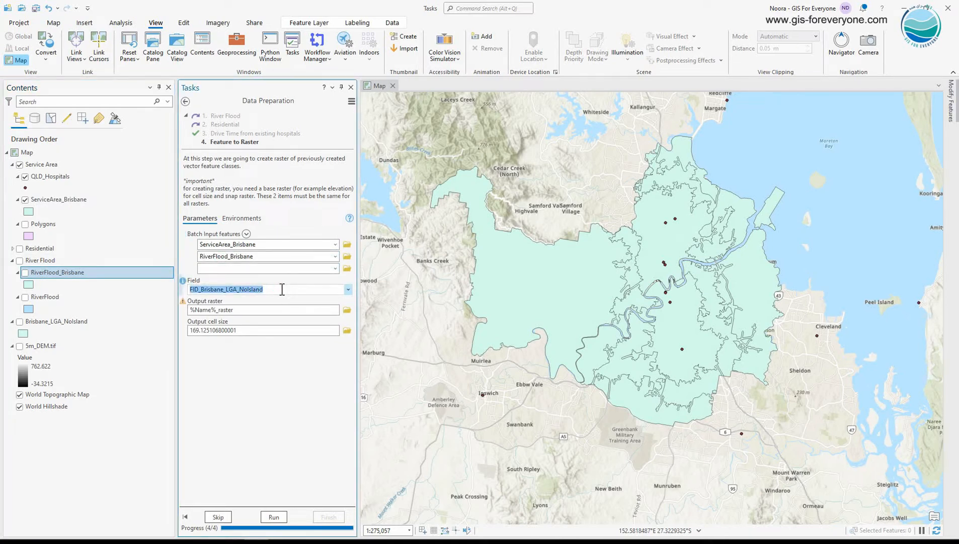
click(347, 290)
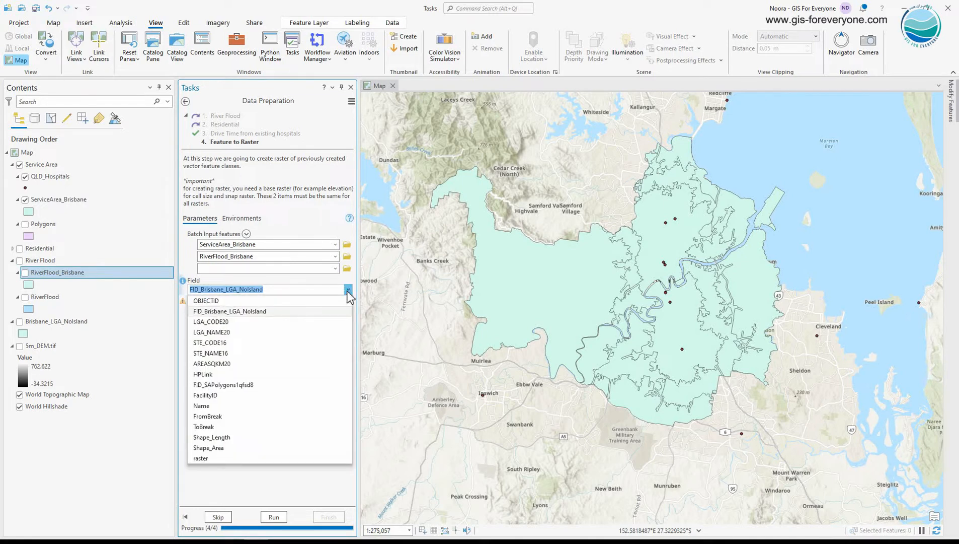
click(200, 458)
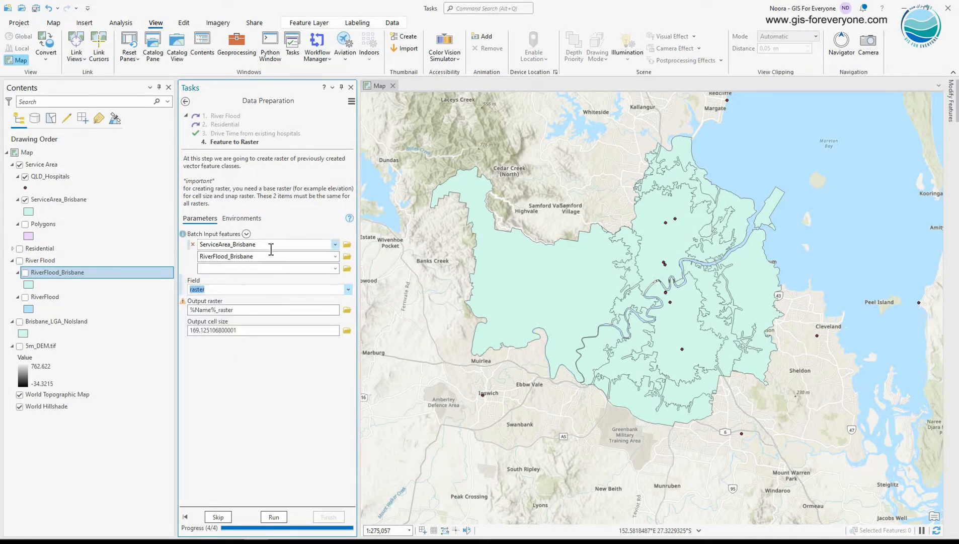
click(247, 309)
drag(294, 309, 340, 315)
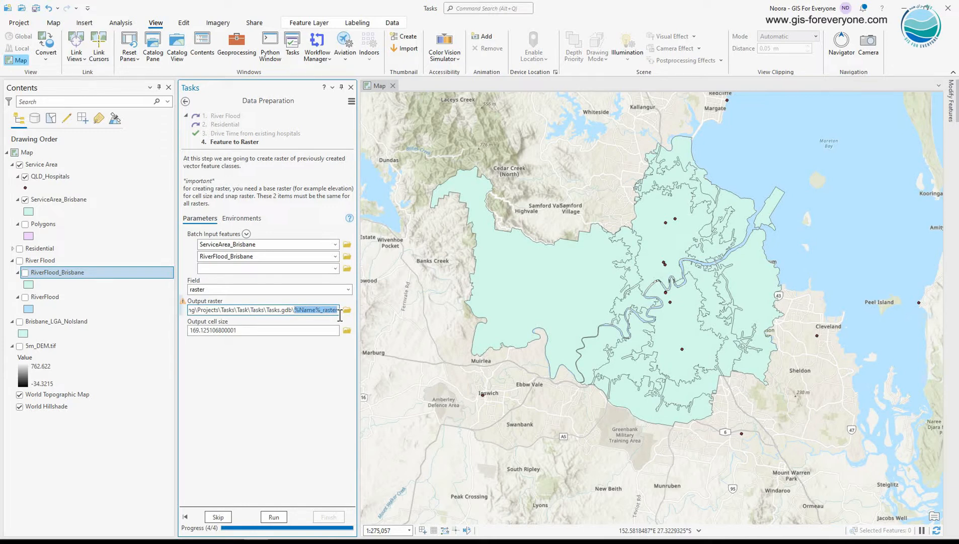
click(312, 313)
Set the output coordinate system to GDA2020_MGA_Zone_56 in the environments and take the processing extent from a map layer
click(252, 222)
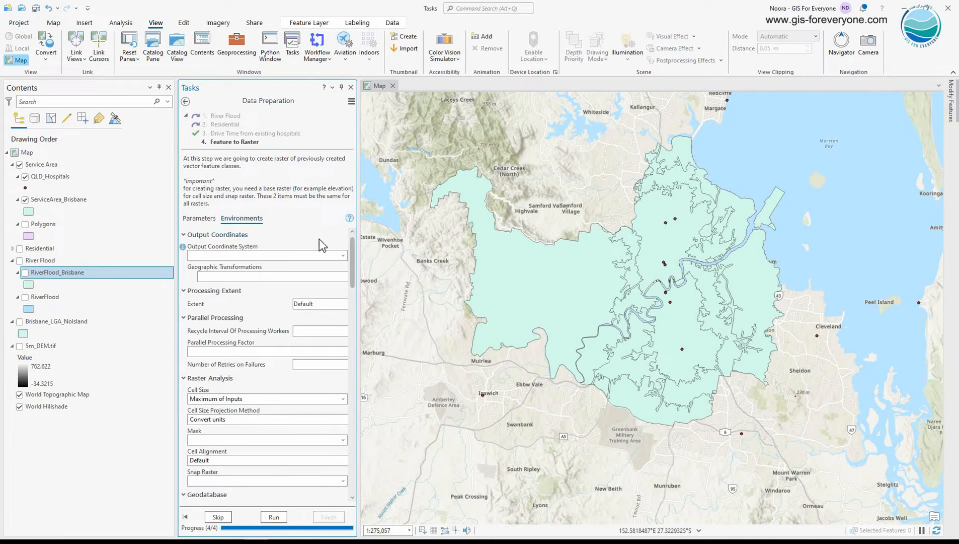
click(342, 255)
click(265, 267)
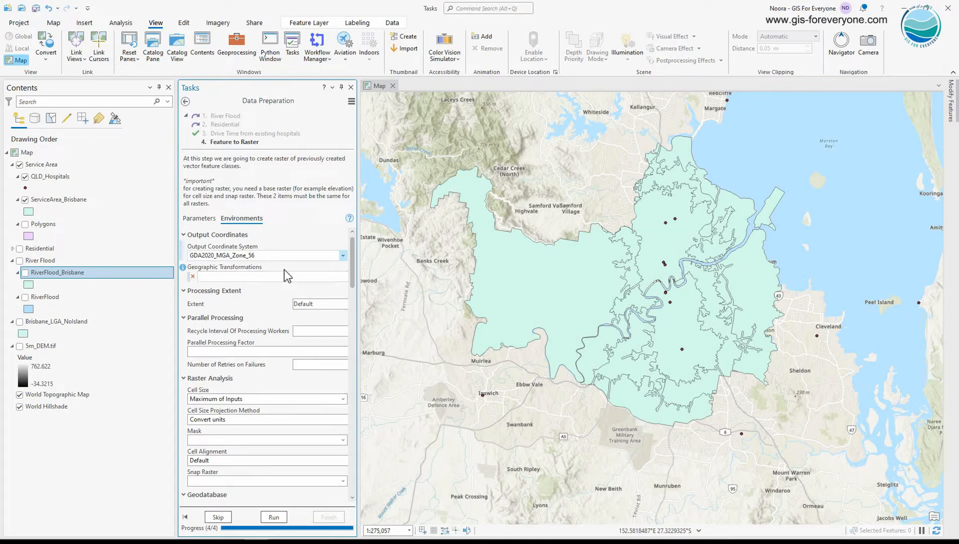
drag(358, 304, 404, 305)
click(385, 297)
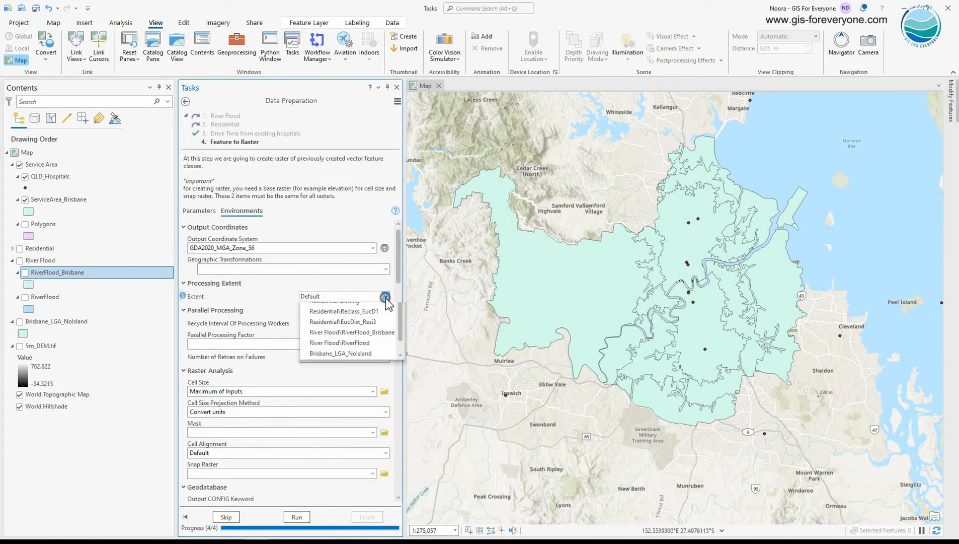
click(346, 475)
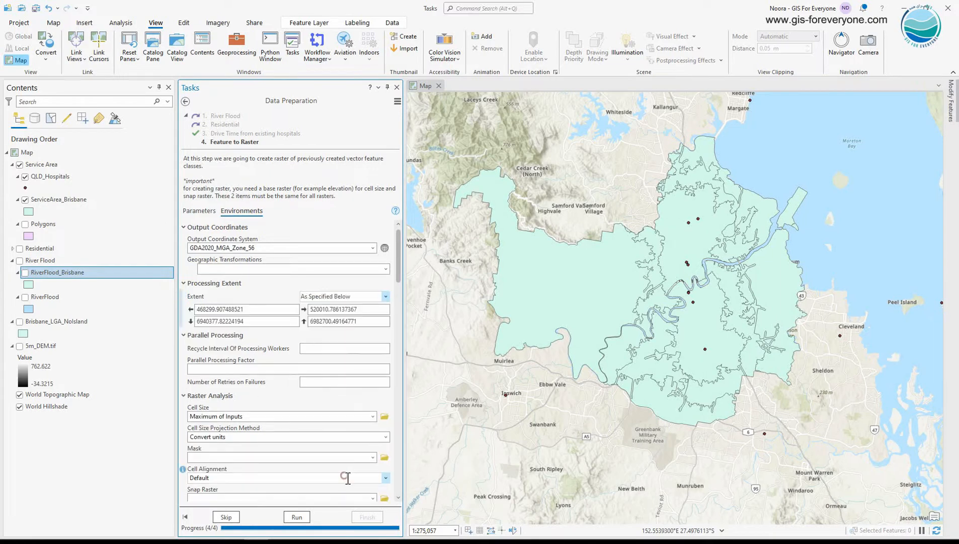
Set the mask to Brisbane_LGA_NoIsland and both cell size and snap raster to 5m_DEM.tif, and run the batch Feature to Raster conversion
click(372, 457)
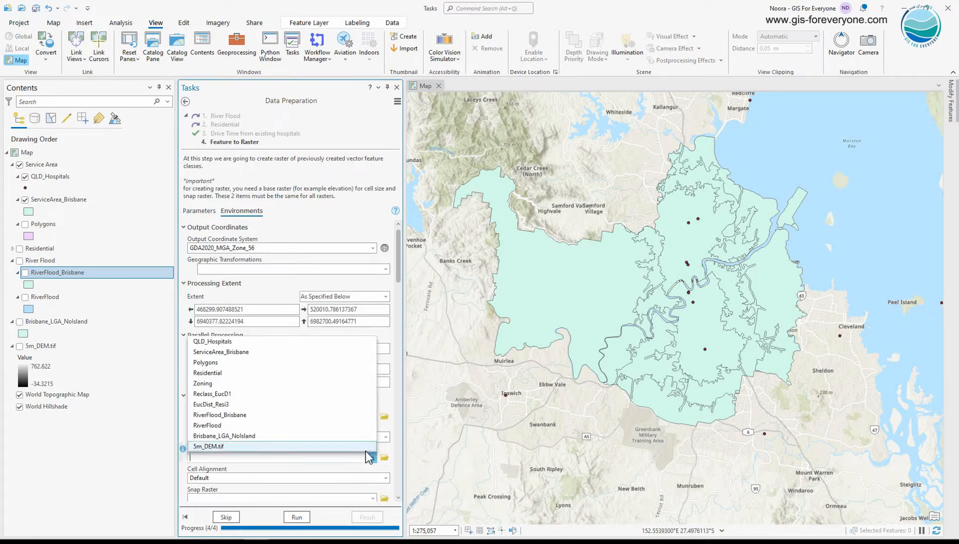
click(297, 436)
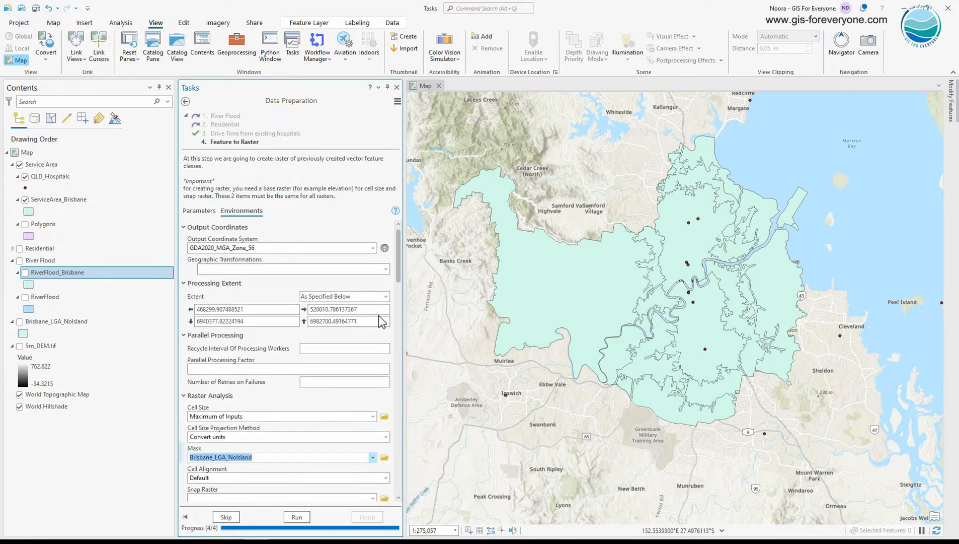
drag(398, 274, 397, 295)
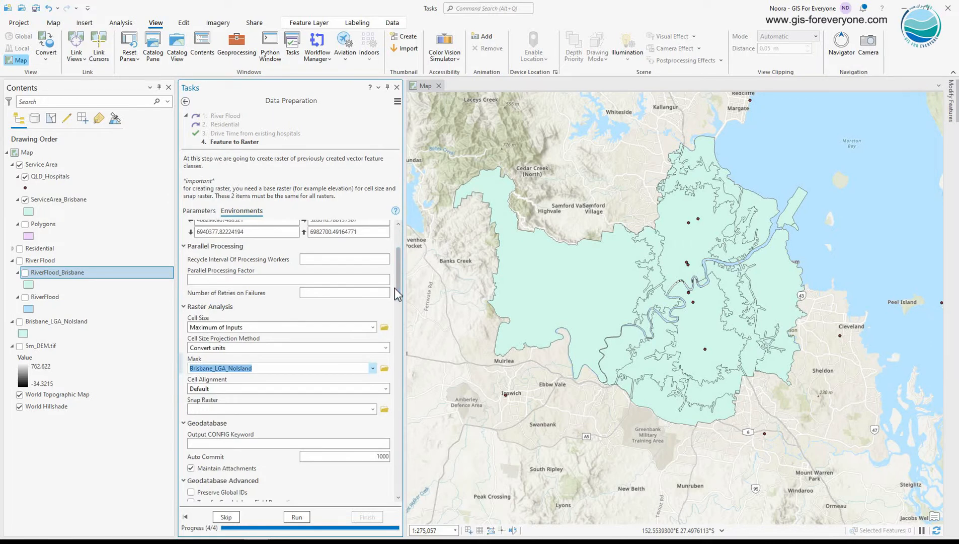
click(373, 327)
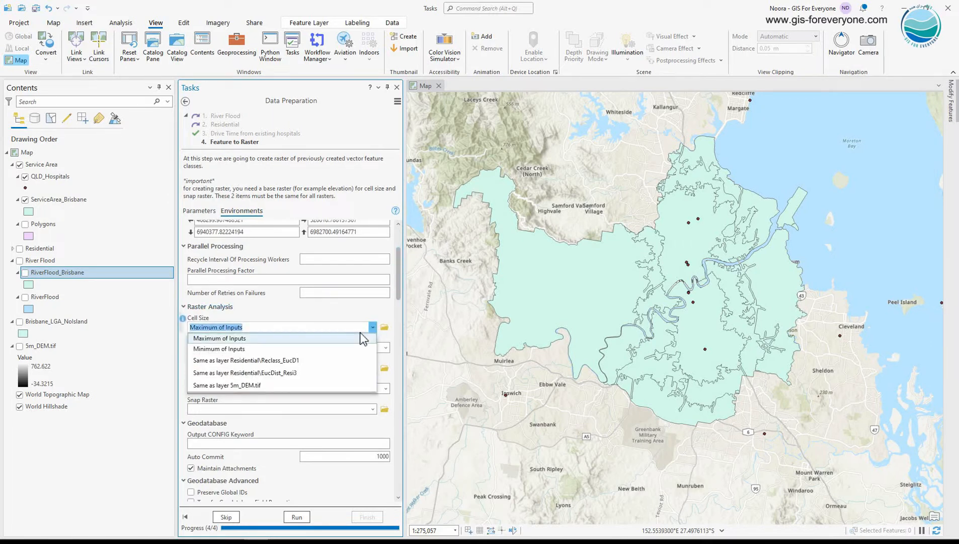
click(263, 385)
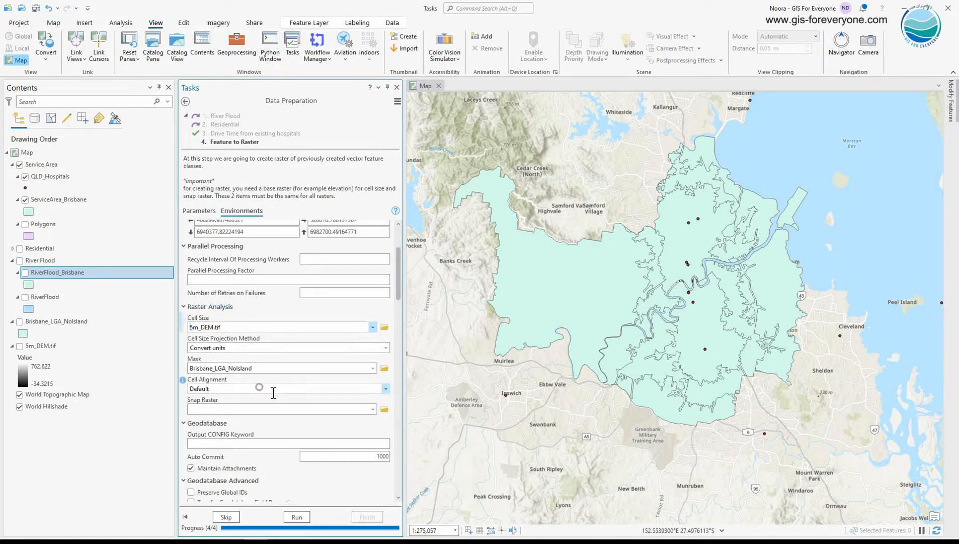
click(372, 409)
click(225, 440)
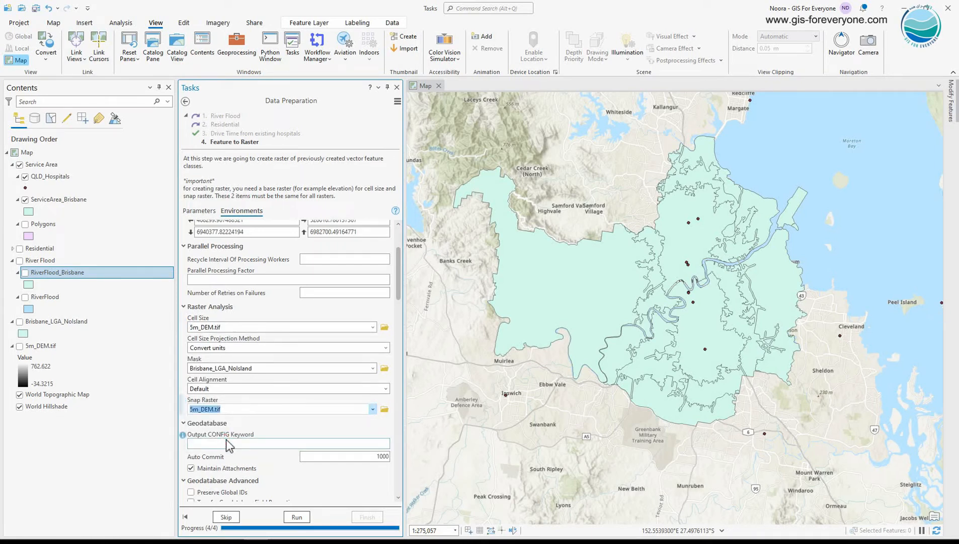
click(300, 516)
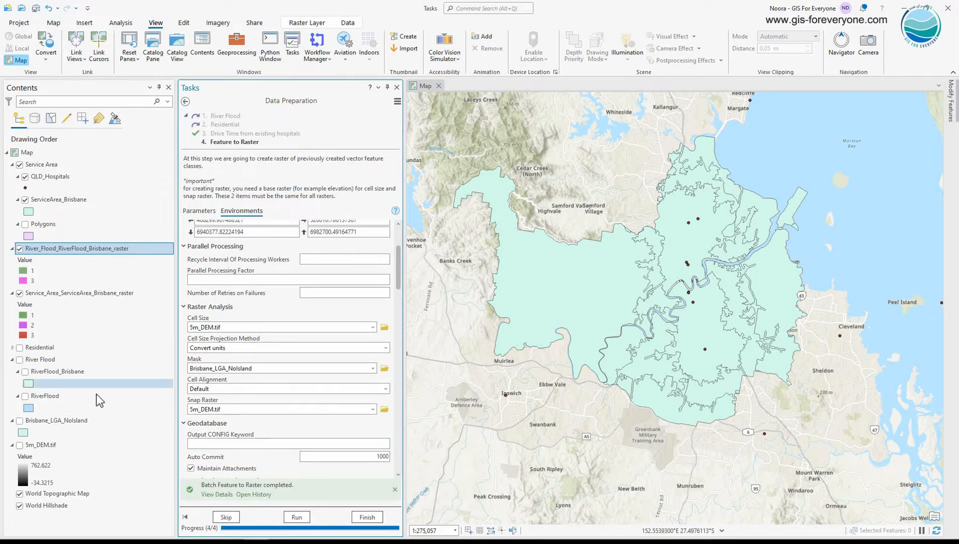
Collapse the River Flood and Service Area groups and hide the Service Area group on the map
click(13, 359)
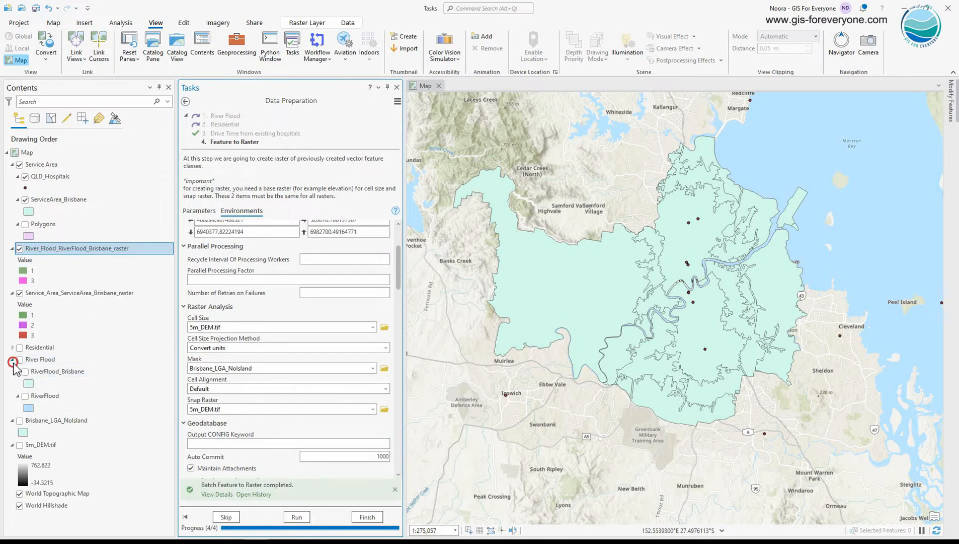
click(12, 164)
click(20, 164)
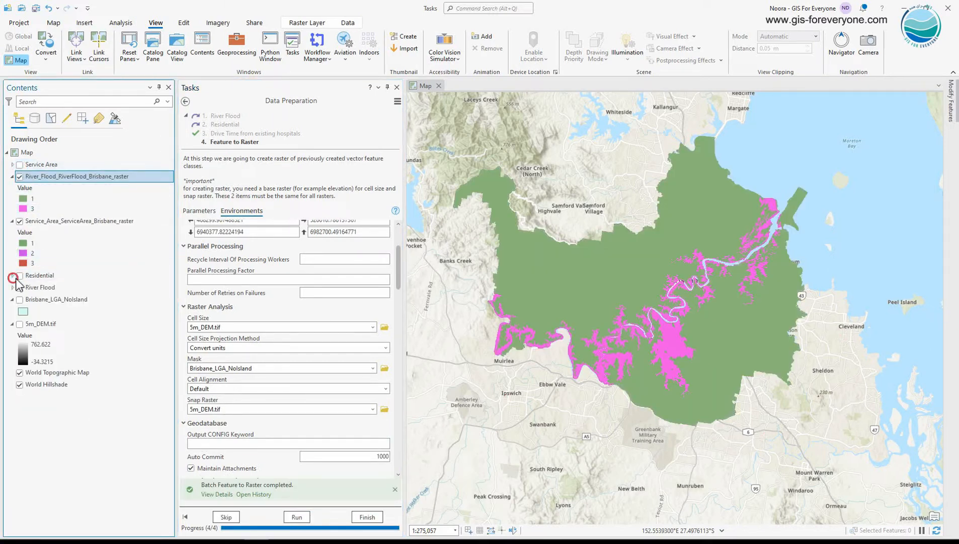
Move the Reclass_EucD1 raster out of the Residential group to sit above it, and collapse the group
click(12, 276)
drag(52, 340, 46, 277)
click(28, 330)
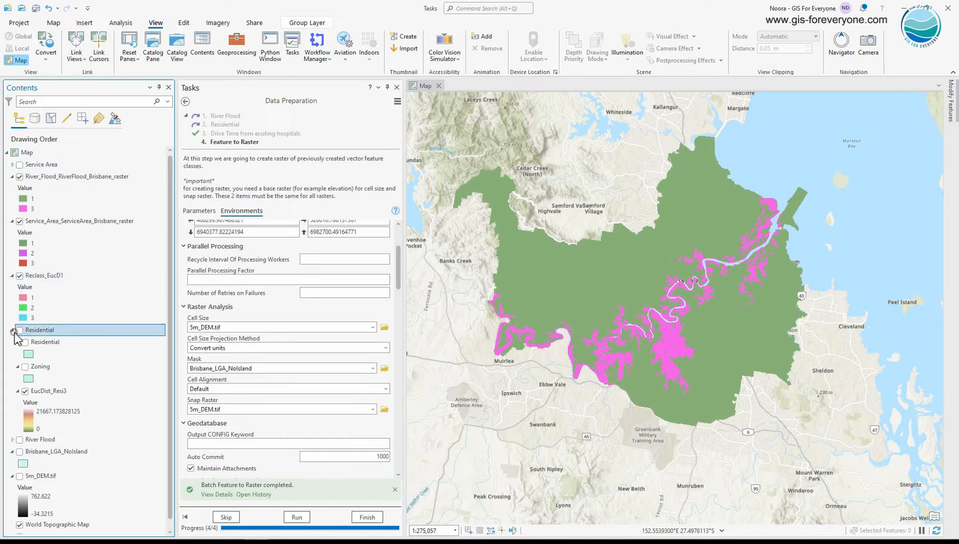
click(12, 330)
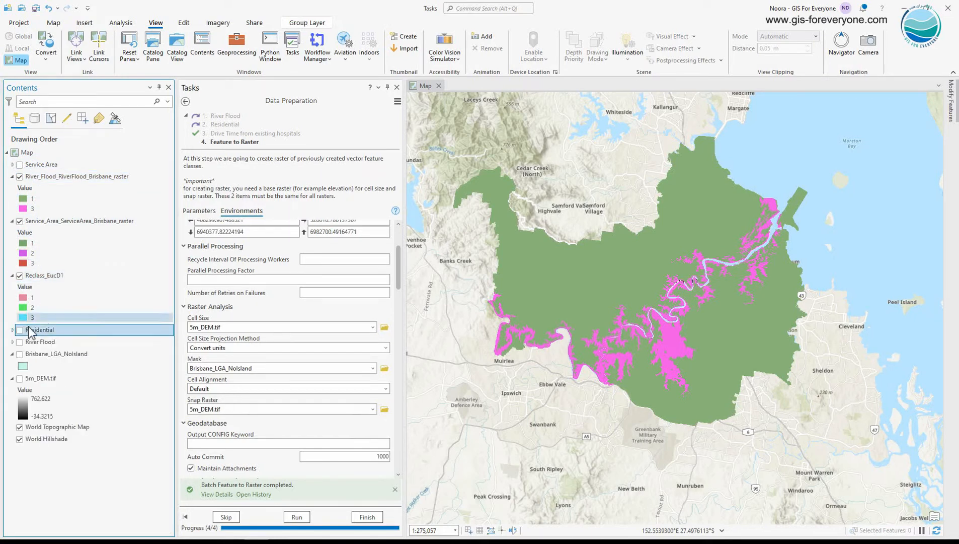
Examine the river flood, service area and Reclass_EucD1 rasters in turn, hiding the flood and service area rasters
click(74, 178)
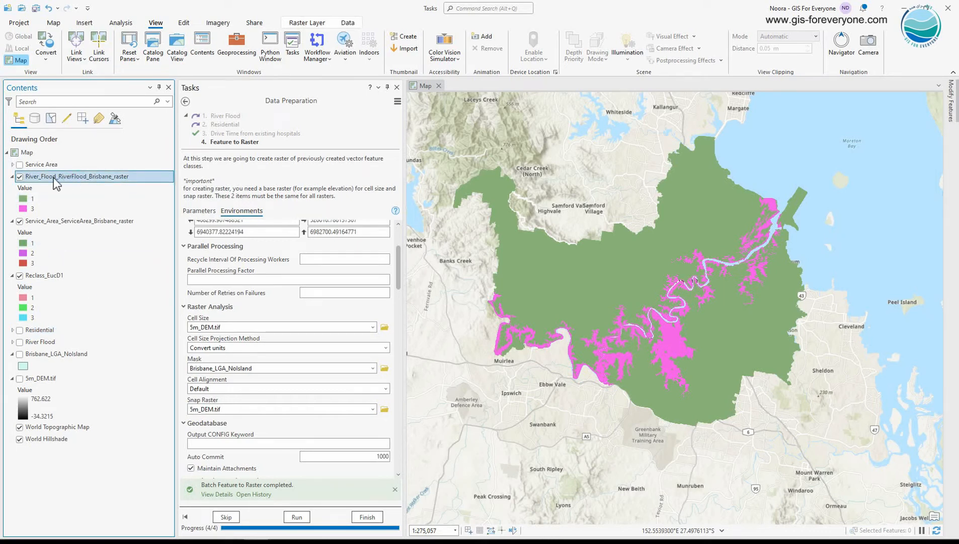
click(40, 221)
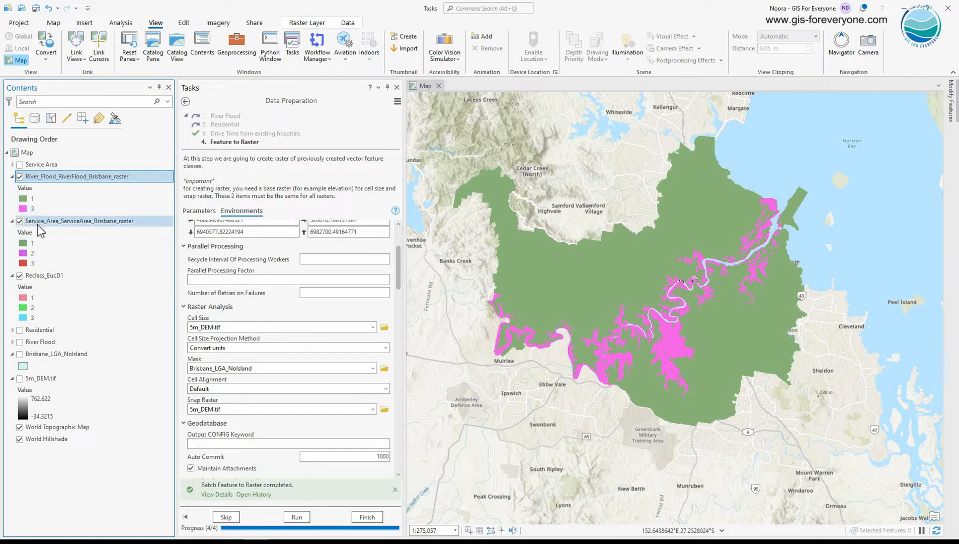
click(19, 177)
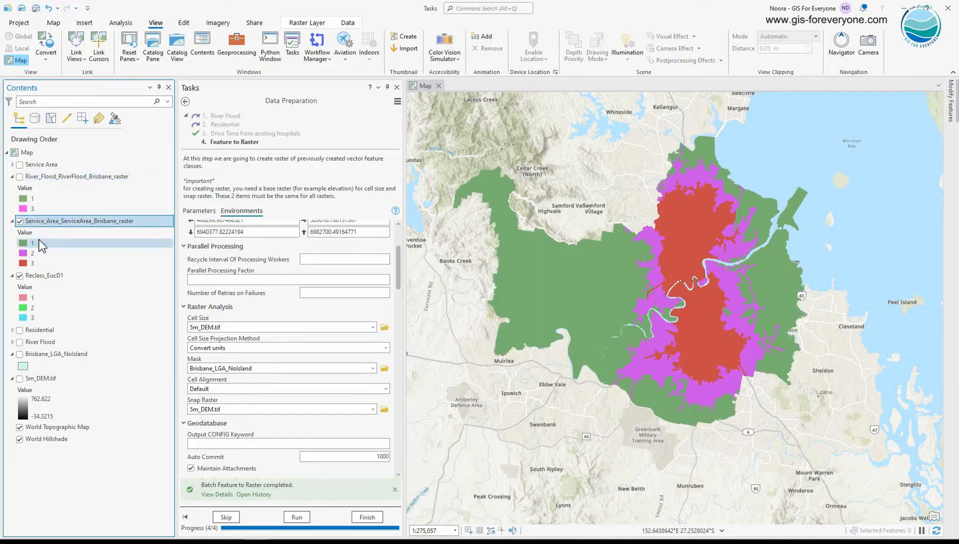
click(20, 221)
click(54, 277)
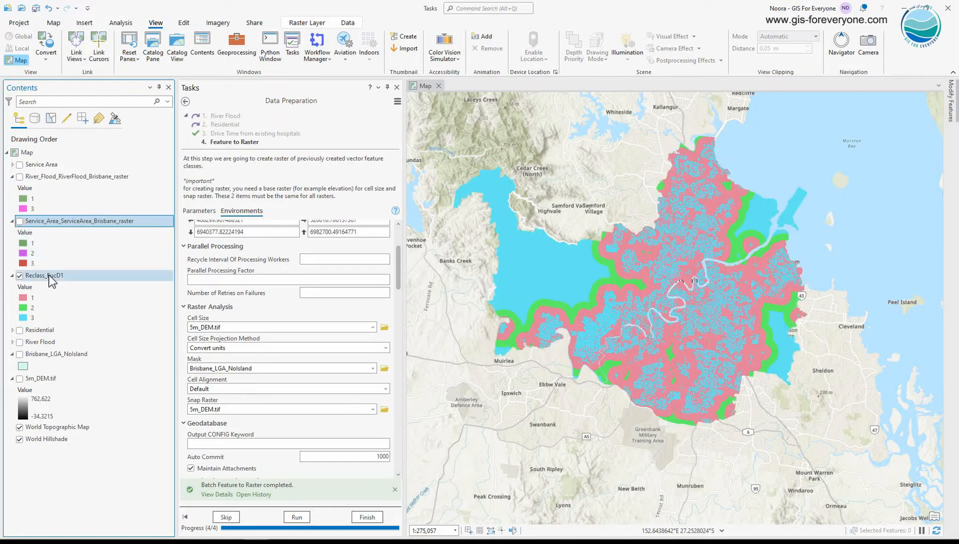
click(50, 281)
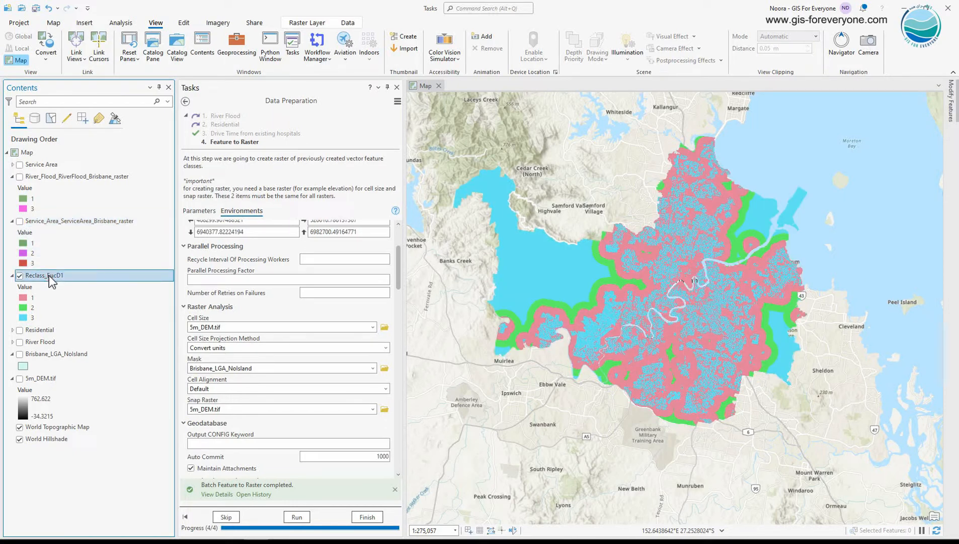
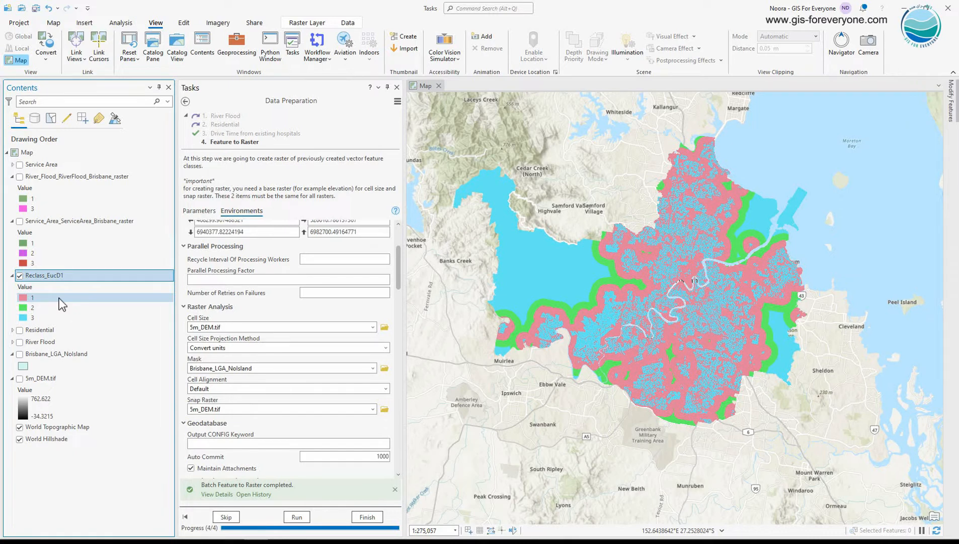
click(45, 377)
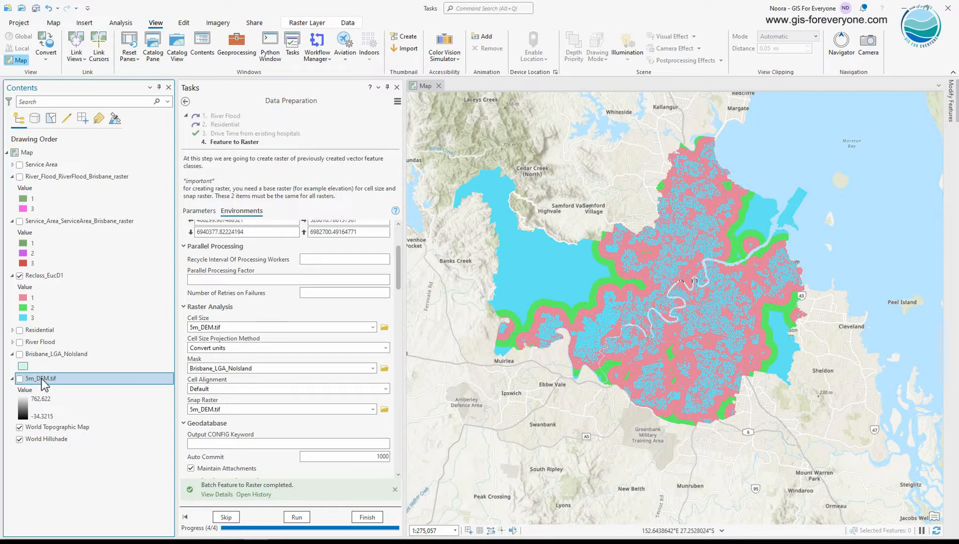
Finish the Data Preparation task and open the Overlay Analysis task
click(358, 517)
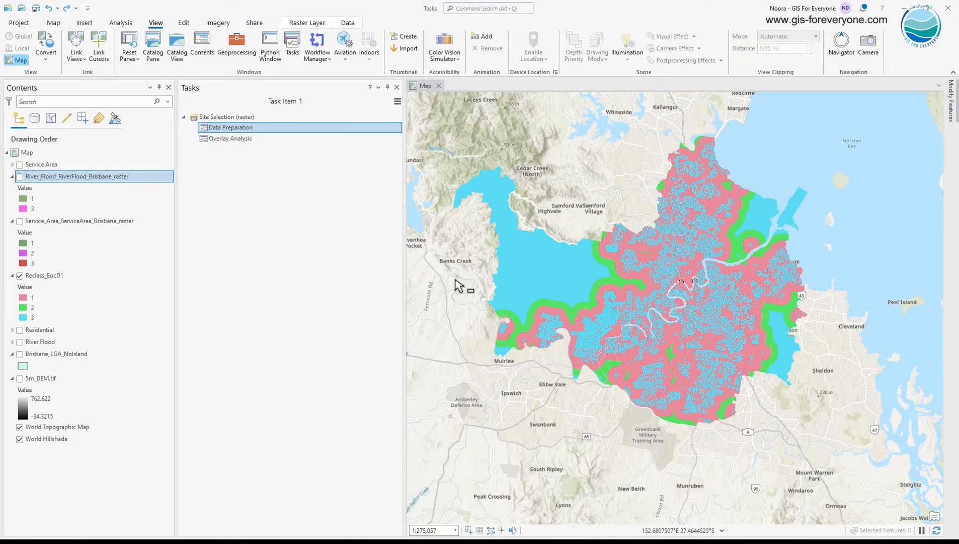
click(219, 139)
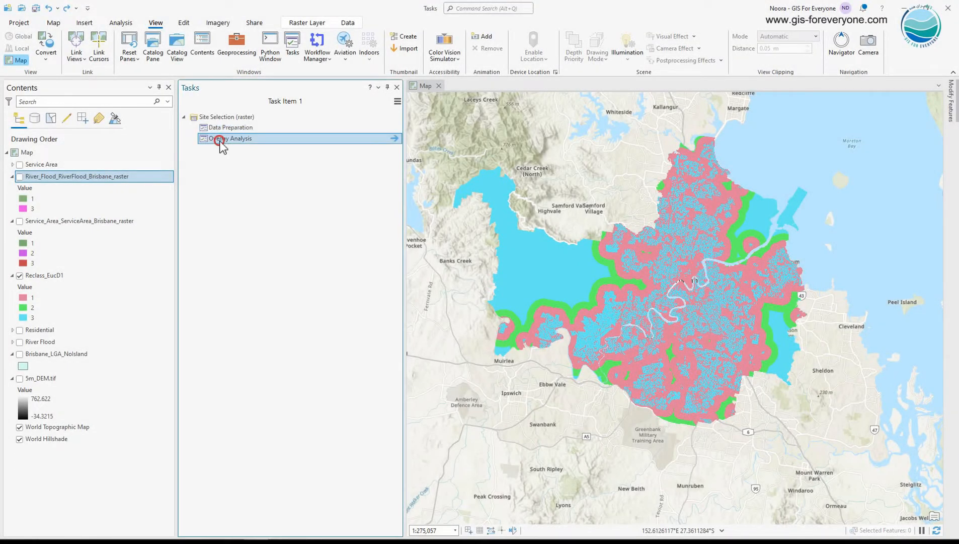
double_click(220, 143)
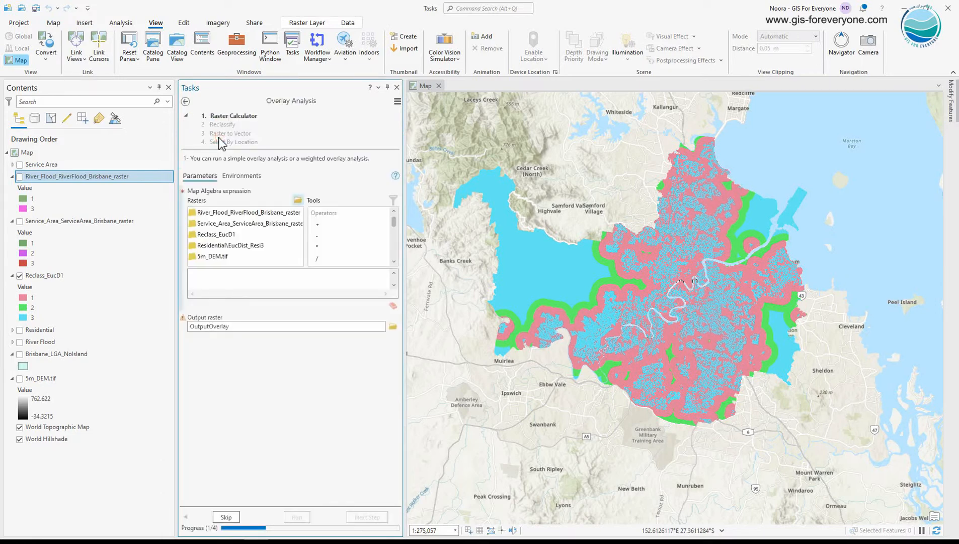
Rename the River_Flood_RiverFlood_Brisbane_raster layer as RiverFlood_Brisbane
click(104, 178)
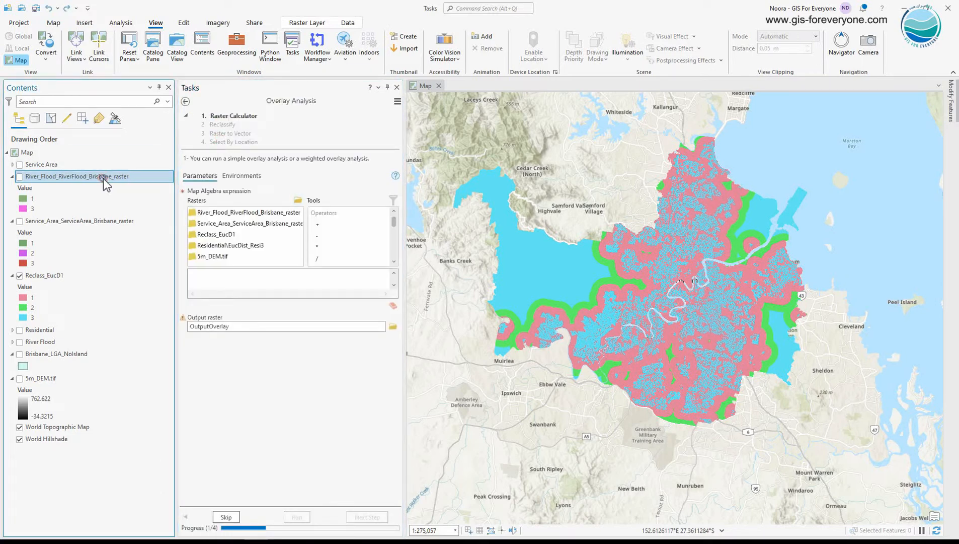
click(121, 177)
key(BackSpace)
key(BackSpace)
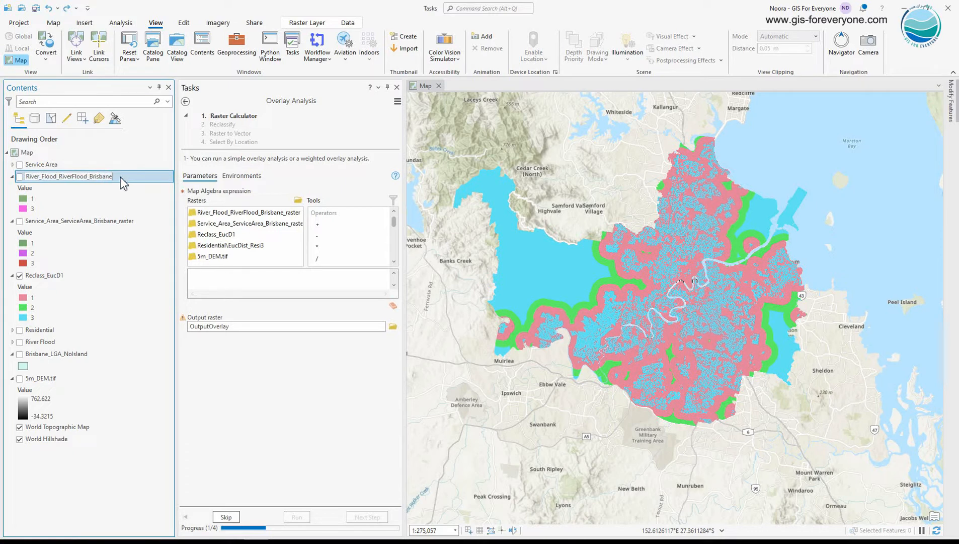
drag(59, 177, 8, 180)
key(BackSpace)
Rename the Service_Area_ServiceArea_Brisbane_raster layer as ServiceArea_Brisbane
click(57, 218)
click(86, 220)
double_click(126, 220)
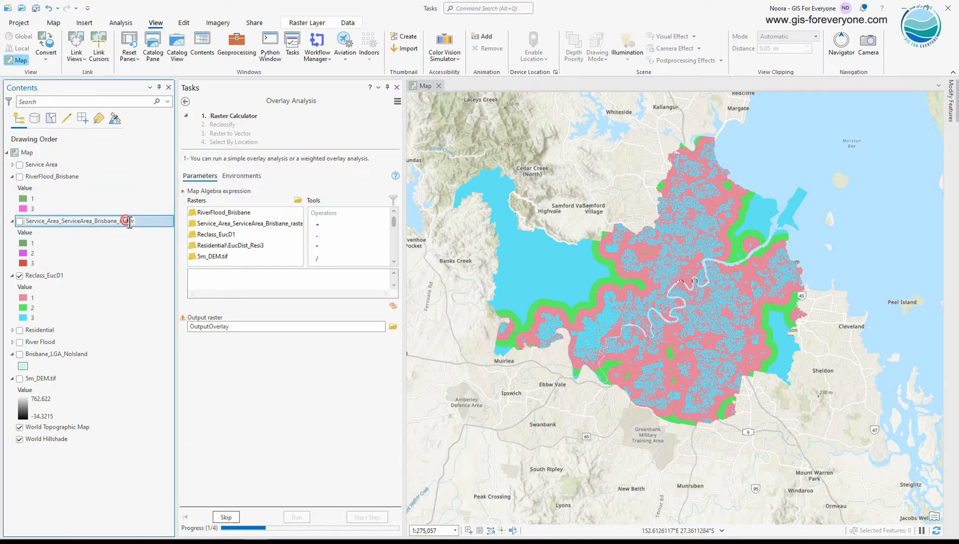
key(BackSpace)
key(BackSpace)
drag(61, 221, 15, 223)
key(BackSpace)
Rename the Reclass_EucD1 layer as Residential_Brisbane
click(43, 277)
click(50, 277)
text(Res)
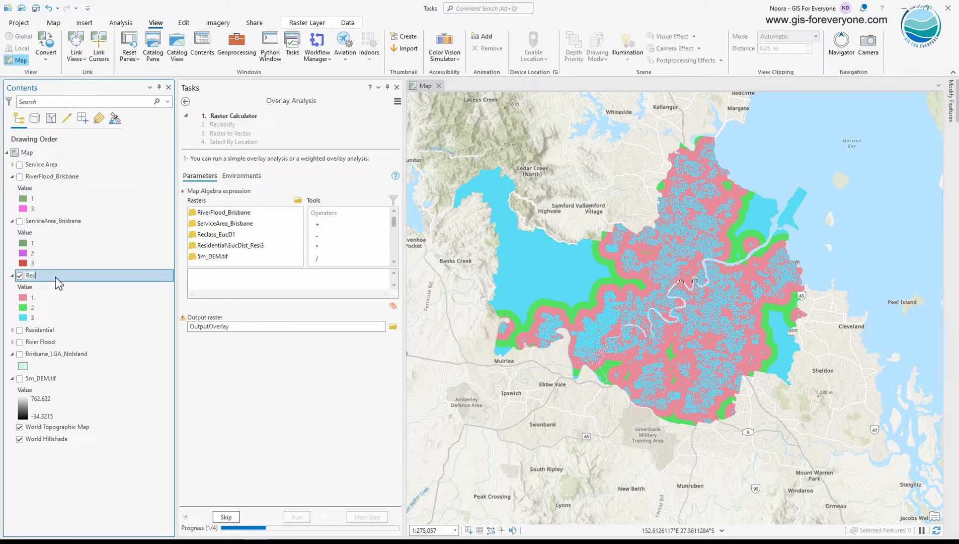
text(idential_Brisbane)
key(Return)
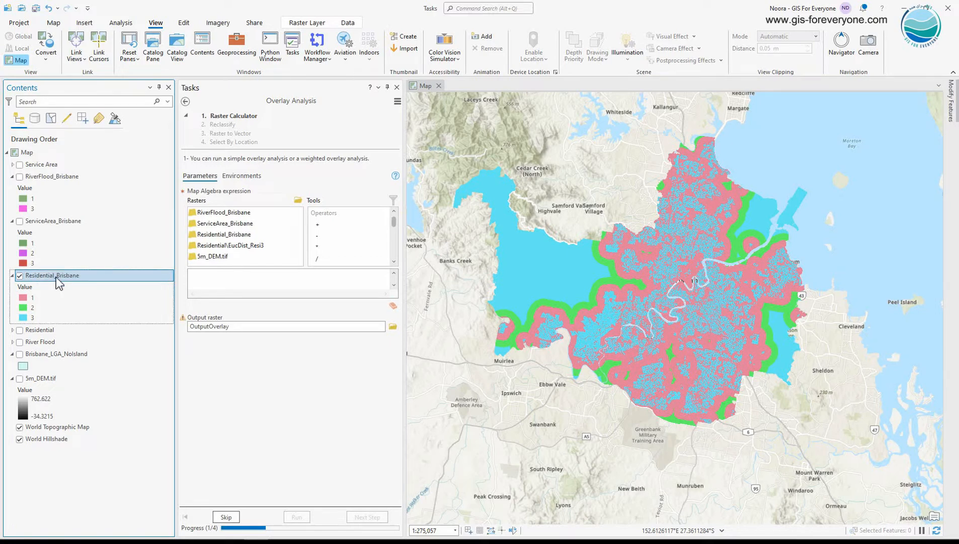
Build a map algebra expression that adds RiverFlood_Brisbane, ServiceArea_Brisbane and Residential_Brisbane
double_click(232, 213)
double_click(329, 225)
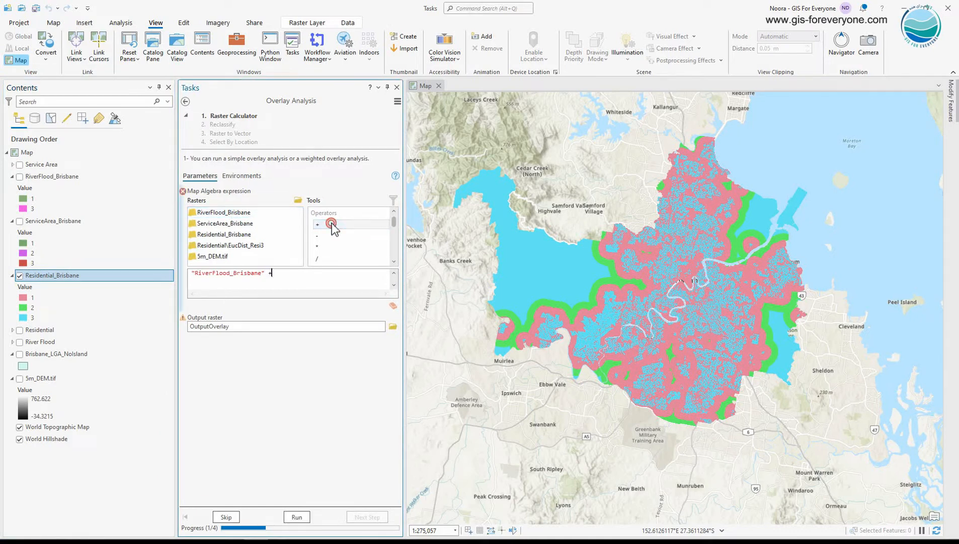
double_click(253, 223)
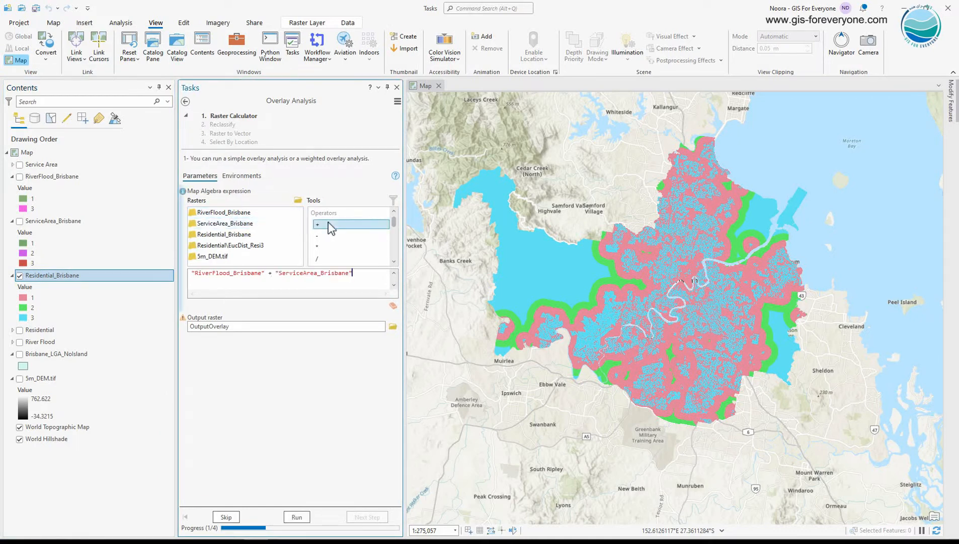
double_click(327, 225)
double_click(245, 235)
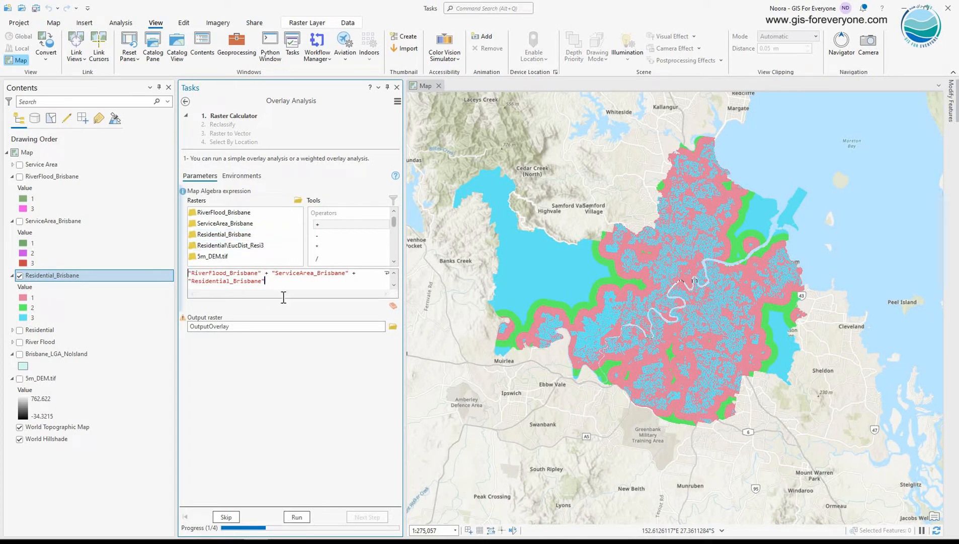
Enclose the raster sum in parentheses and divide it by 3, and check the OutputOverlay output path
text())
click(191, 276)
text(()
click(266, 326)
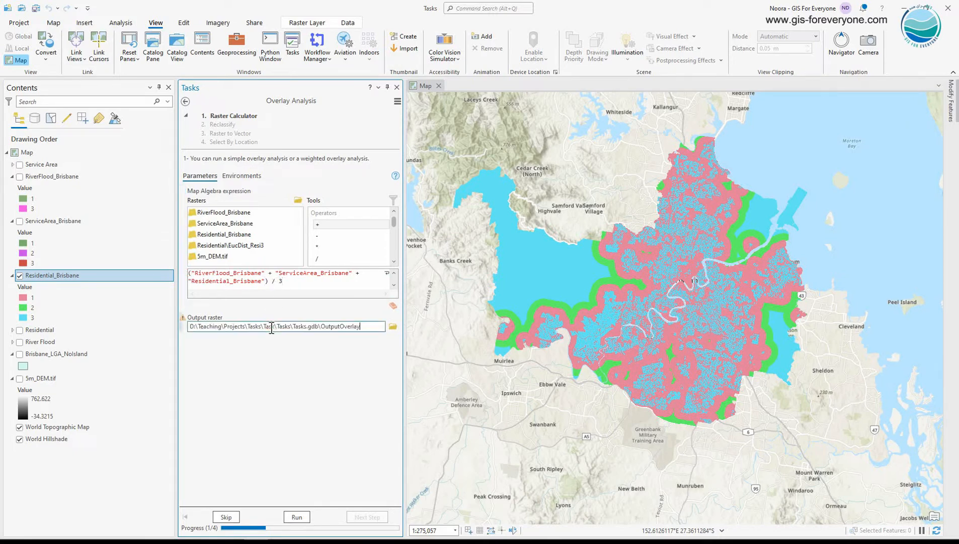
click(272, 273)
click(271, 272)
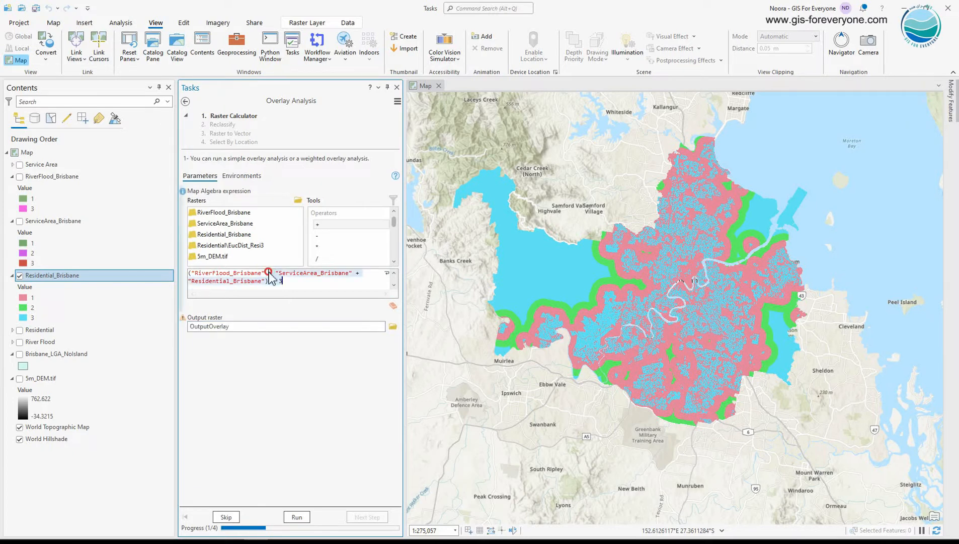
Review the averaging expression and the OutputOverlay path, and run the raster calculation
click(271, 273)
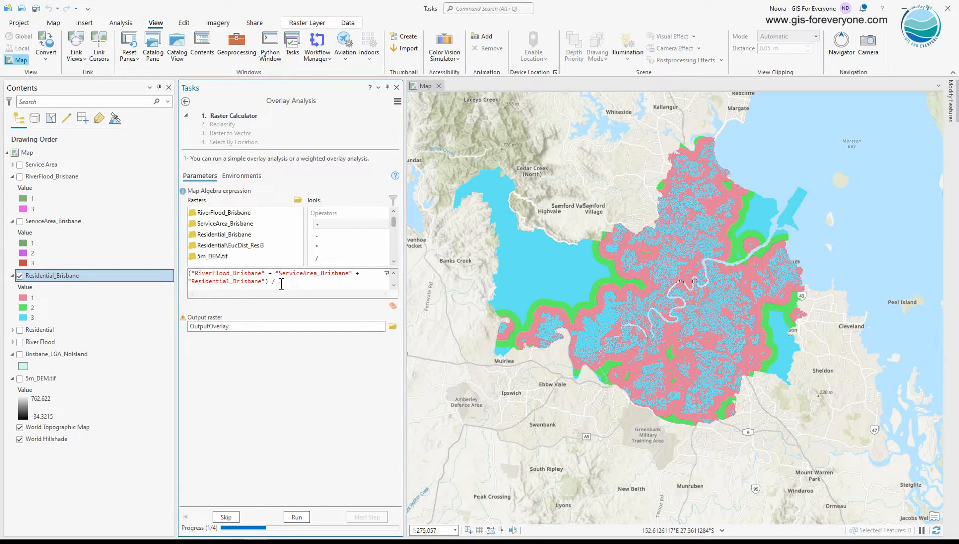
click(269, 280)
click(239, 326)
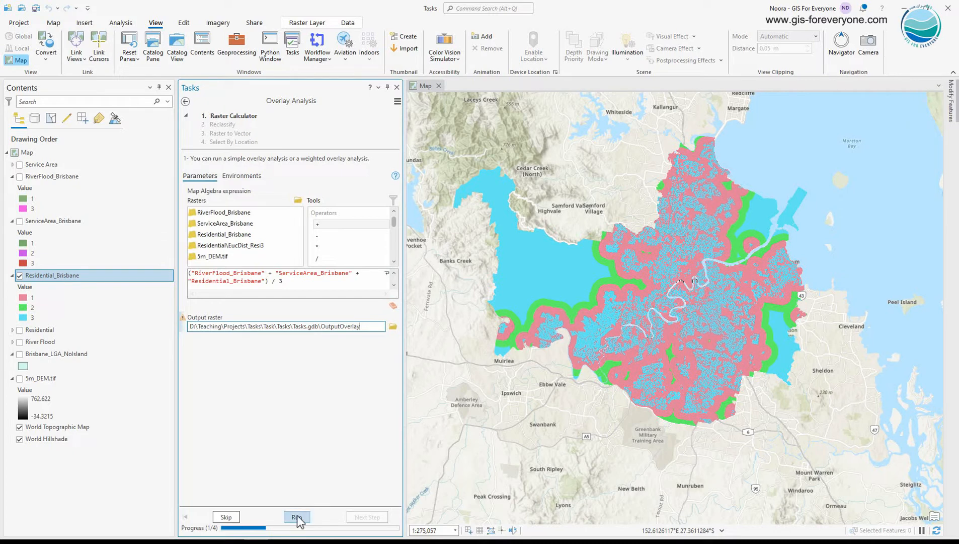
click(297, 517)
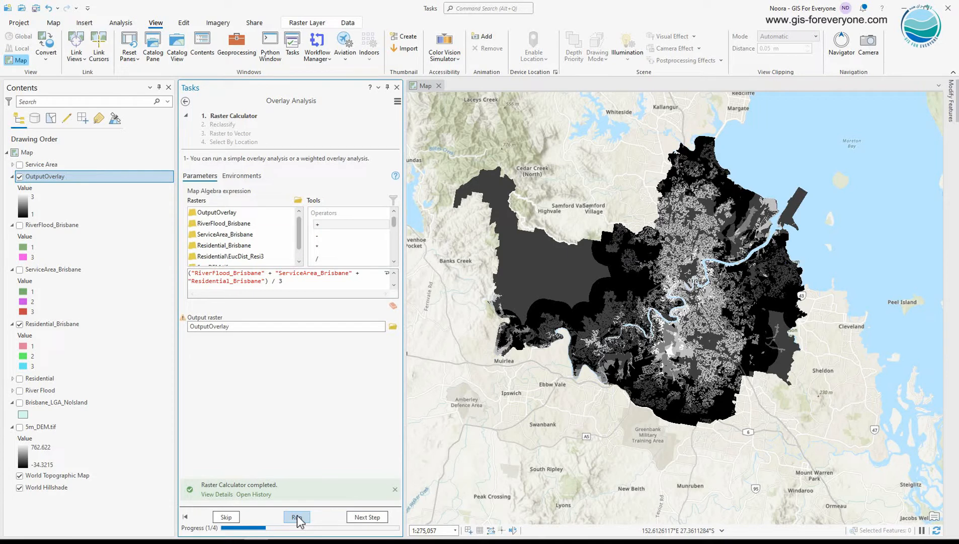
Advance the task to Reclassify and set OutputOverlay as its input raster
click(367, 518)
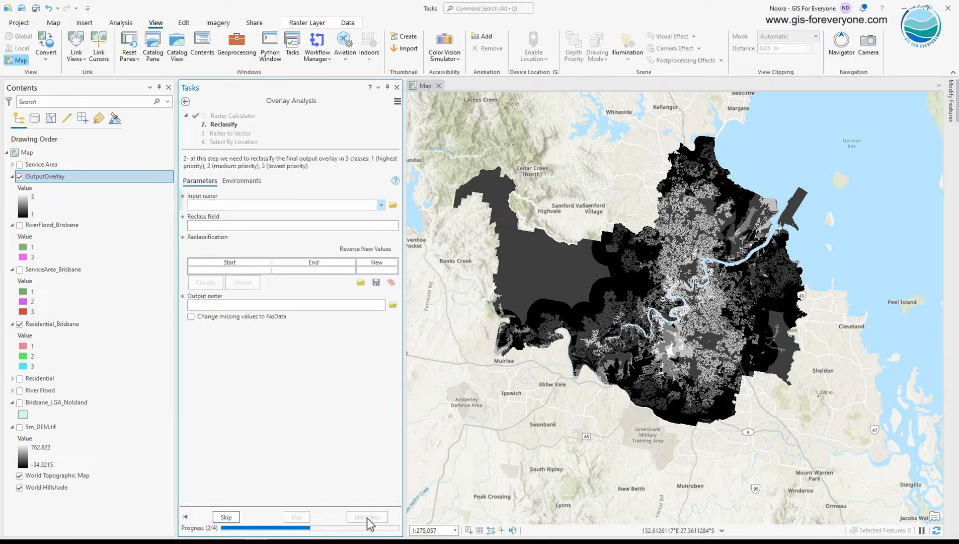
drag(70, 177, 210, 204)
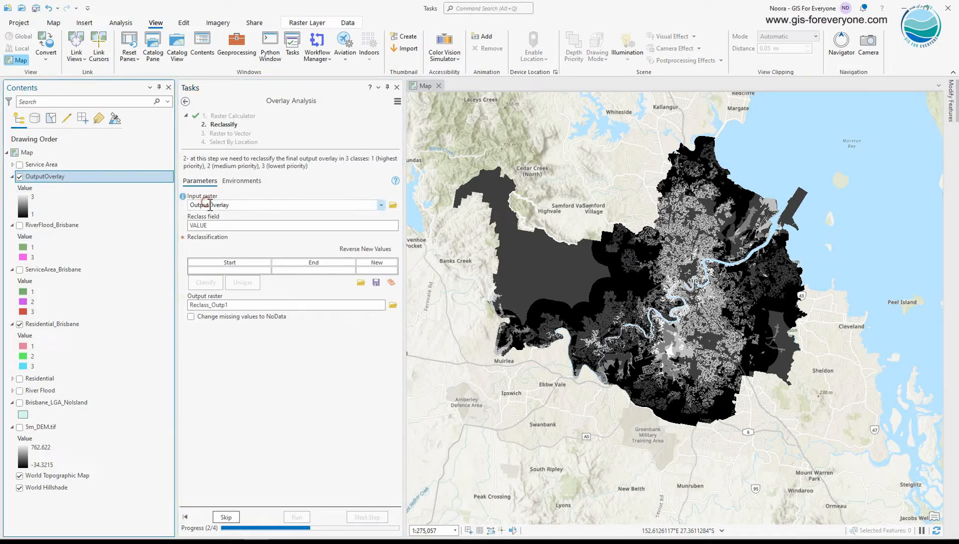
click(222, 269)
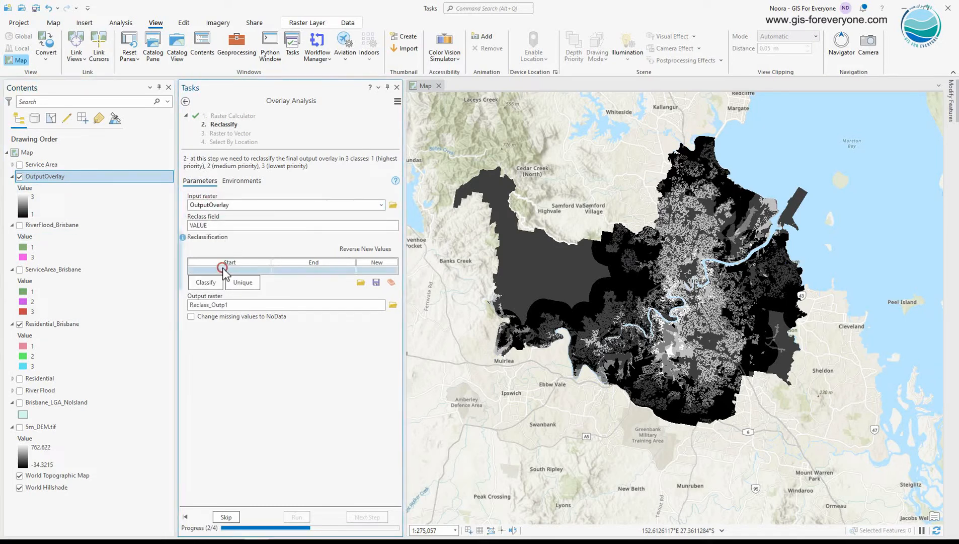
Classify the raster into three classes with upper values 1, 2 and 3, and change missing values to NoData
click(218, 285)
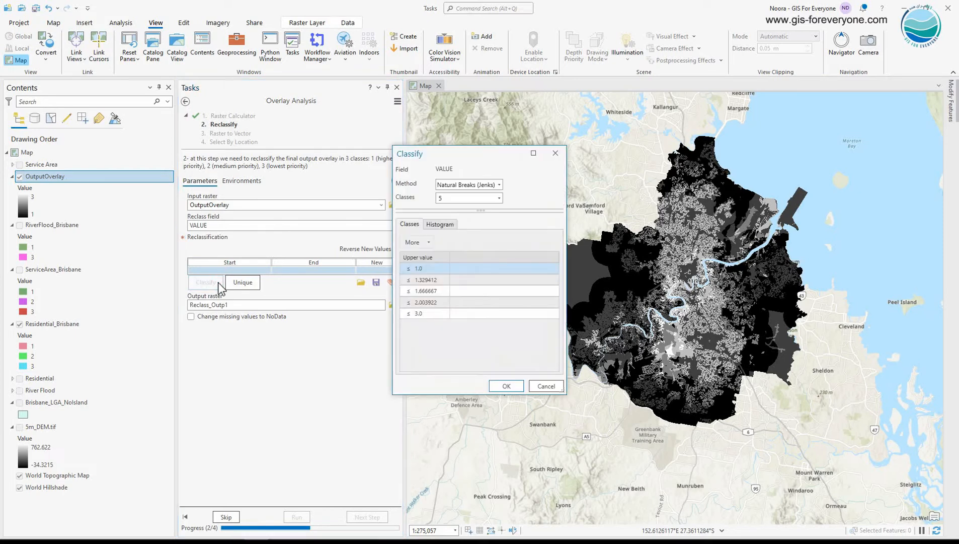
click(499, 198)
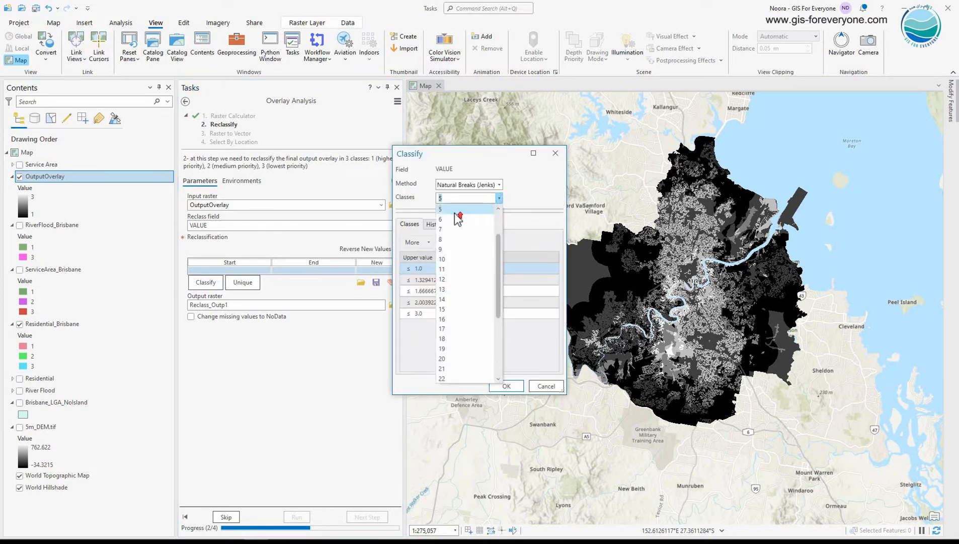
scroll(458, 217, up, 1)
click(455, 210)
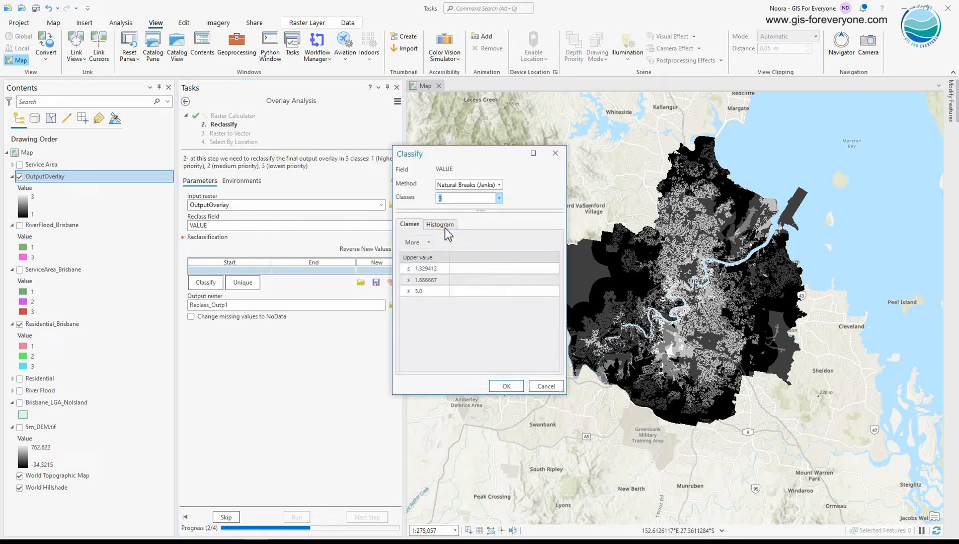
double_click(439, 268)
text(1)
click(439, 281)
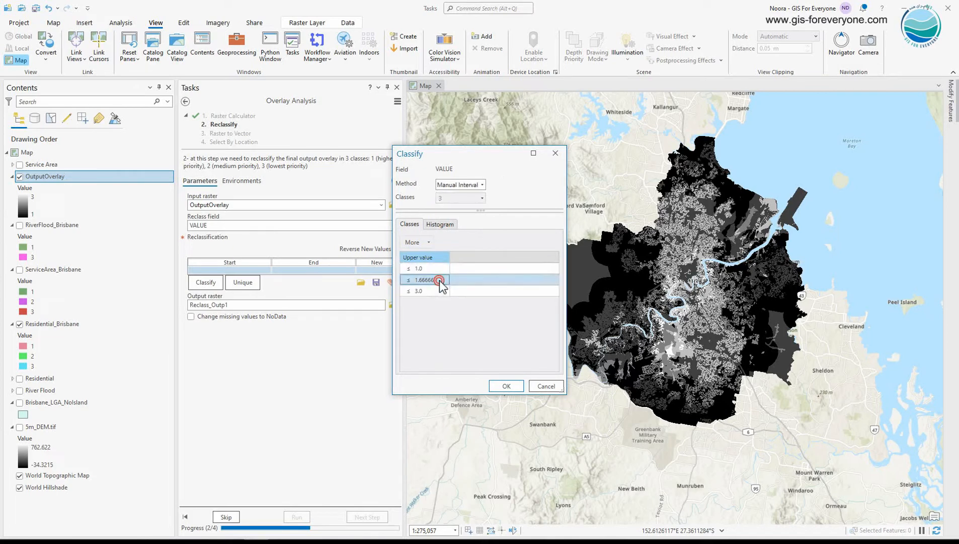
double_click(439, 281)
text(2)
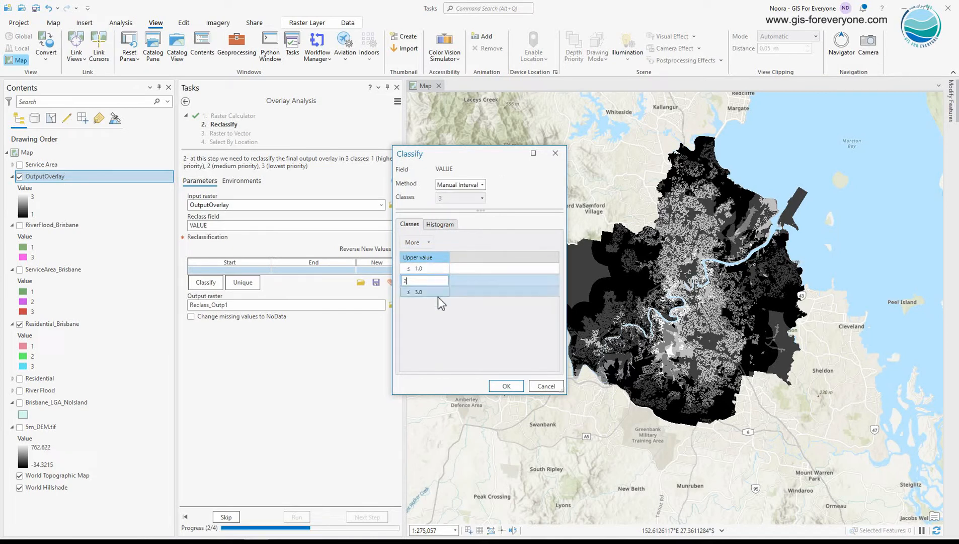
click(500, 386)
click(193, 348)
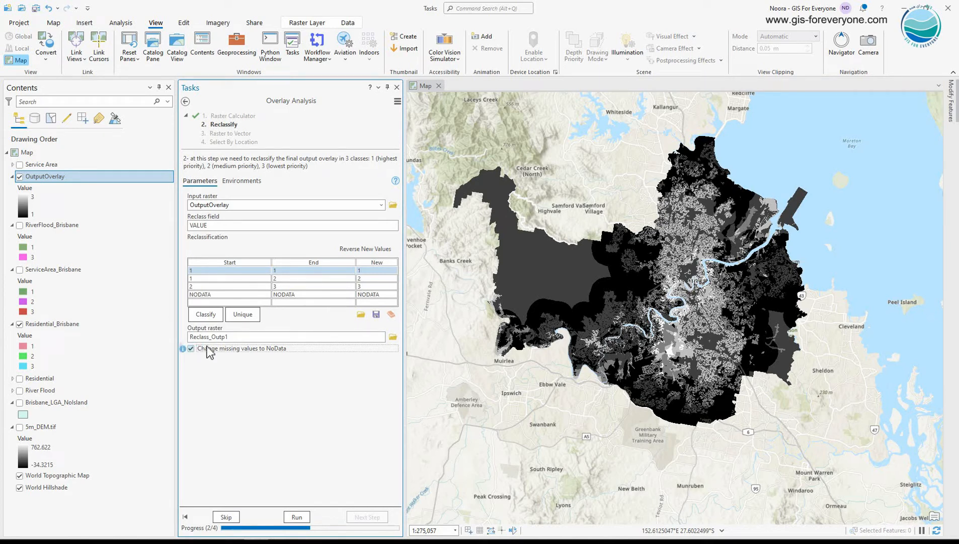
Name the output raster OutputOverlay_Reclass and run the reclassification
click(229, 336)
click(367, 336)
drag(366, 337, 321, 338)
click(375, 337)
key(BackSpace)
key(BackSpace)
key(BackSpace)
key(BackSpace)
key(BackSpace)
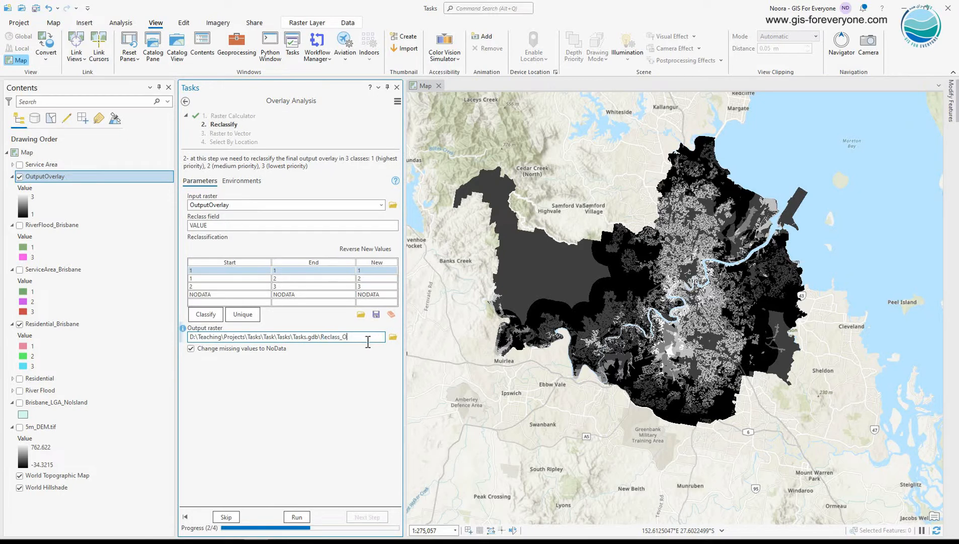
click(325, 337)
text(OutputOverlay_)
click(297, 516)
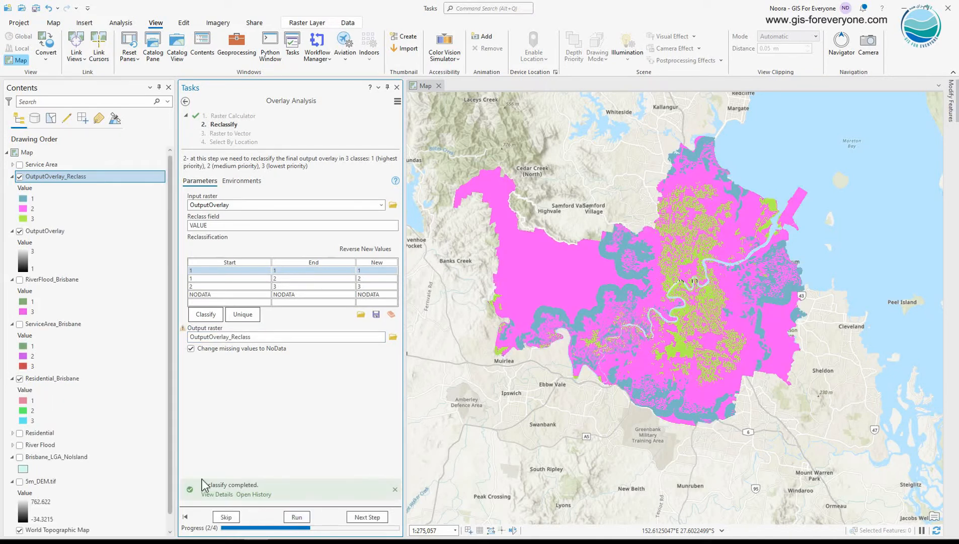
Hide the OutputOverlay layer and examine the cell counts per class in the OutputOverlay_Reclass attribute table
click(20, 231)
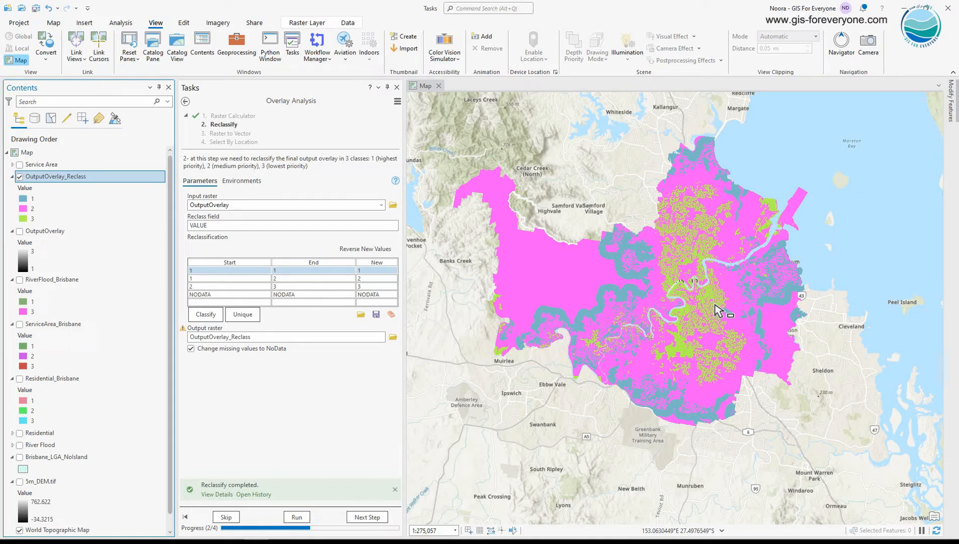
right_click(83, 176)
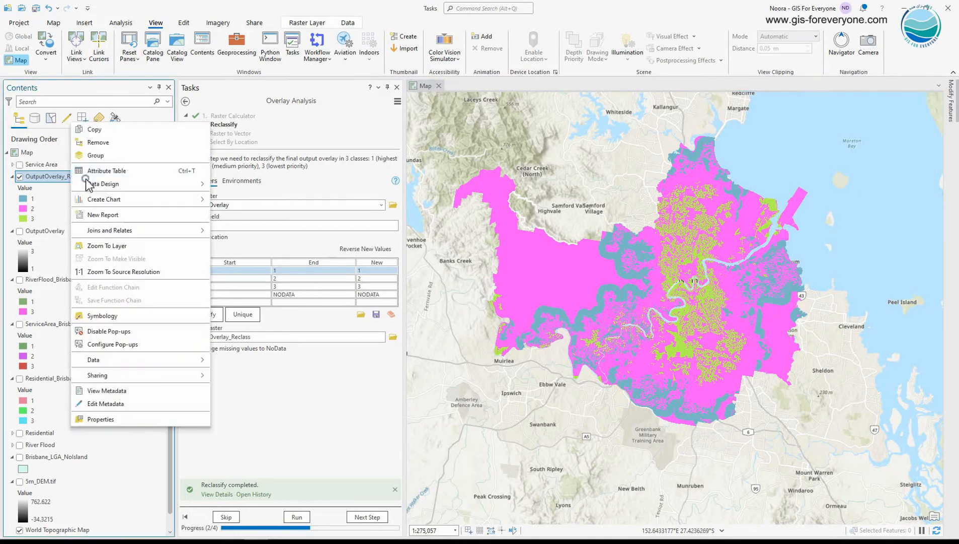
click(104, 171)
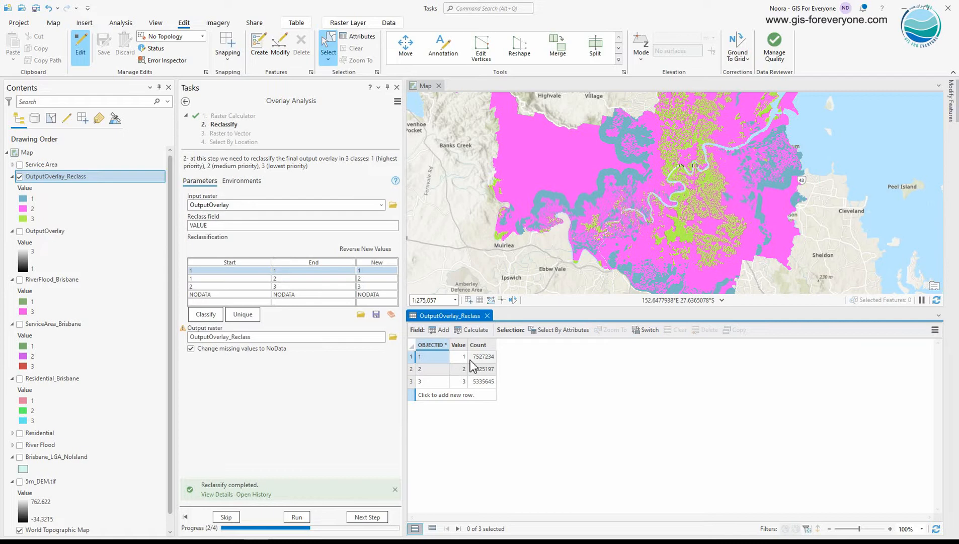
click(487, 316)
Advance to Raster to Vector and convert OutputOverlay_Reclass to OutputOverlay_vector polygons using the current map's coordinate system
click(367, 518)
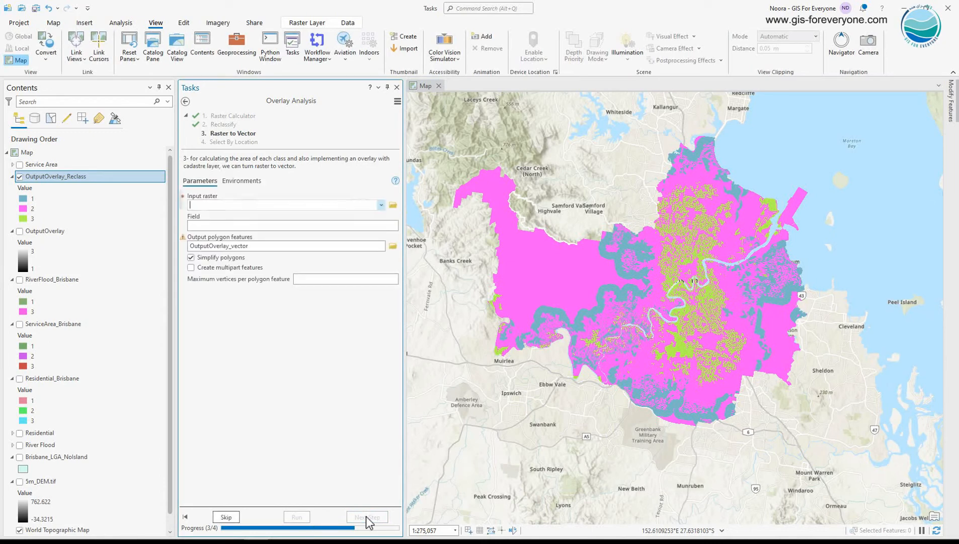
drag(63, 177, 258, 210)
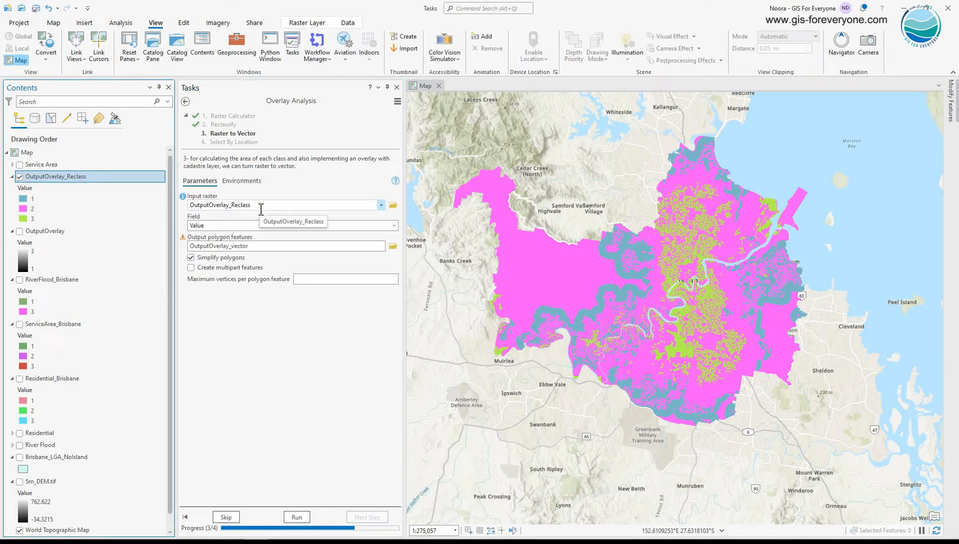
click(242, 181)
click(373, 218)
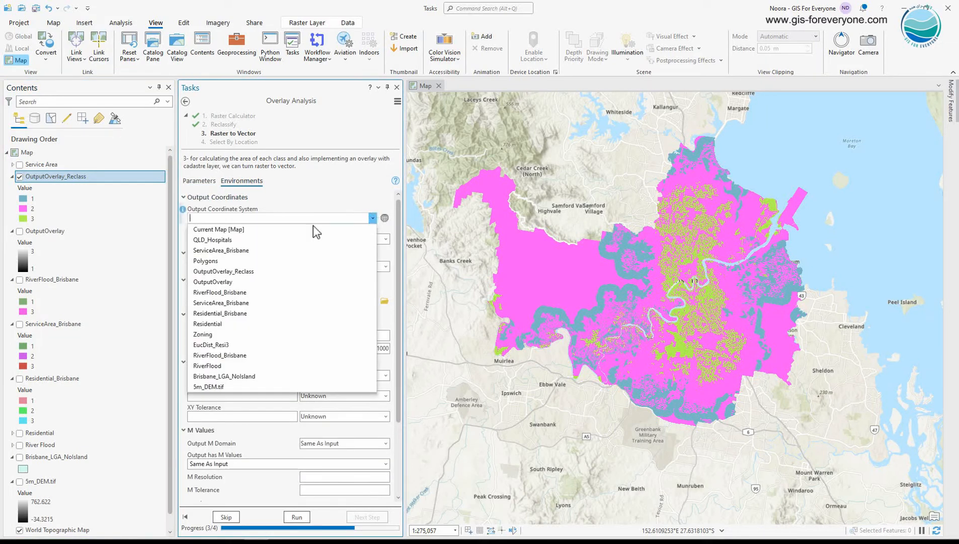
click(301, 232)
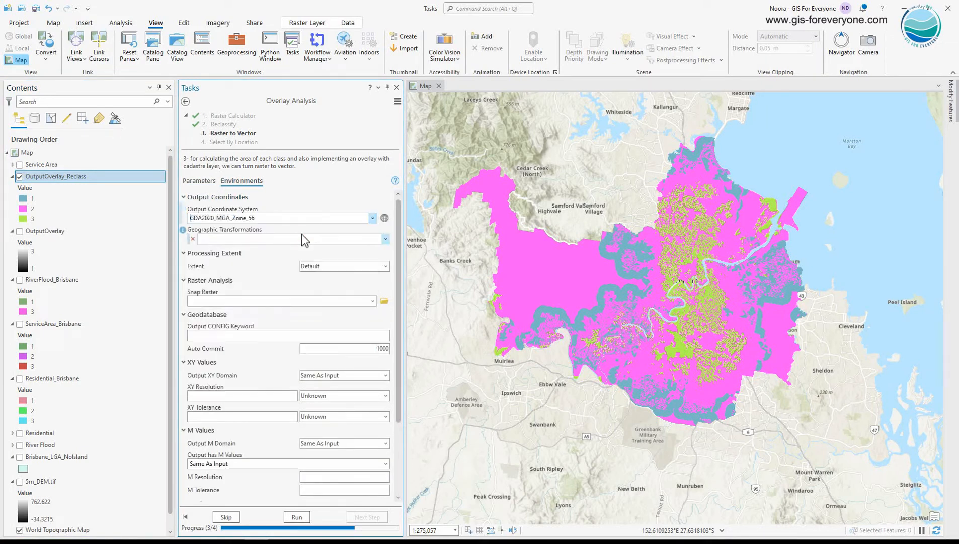
click(302, 516)
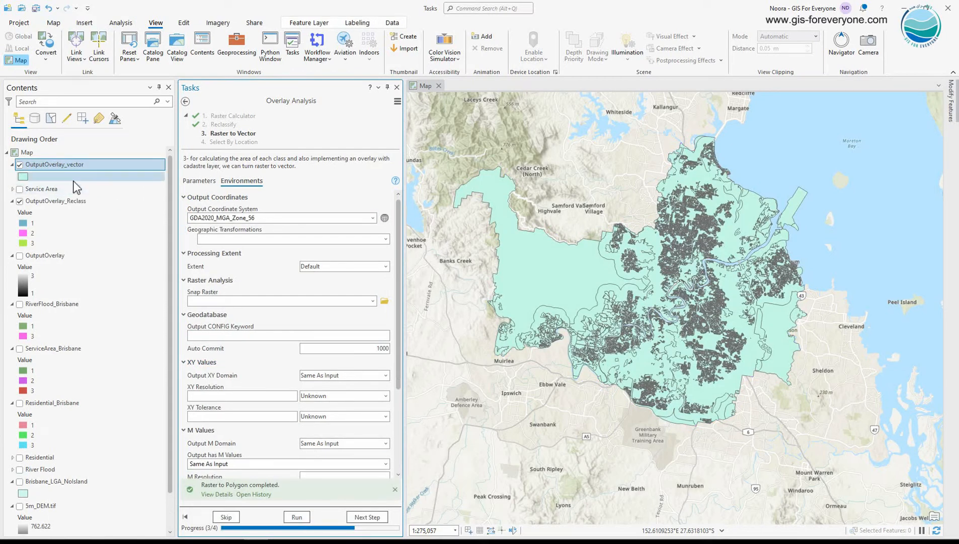
Filter OutputOverlay_vector with a definition query where gridcode is equal to 1, and hide the OutputOverlay_Reclass layer
double_click(50, 166)
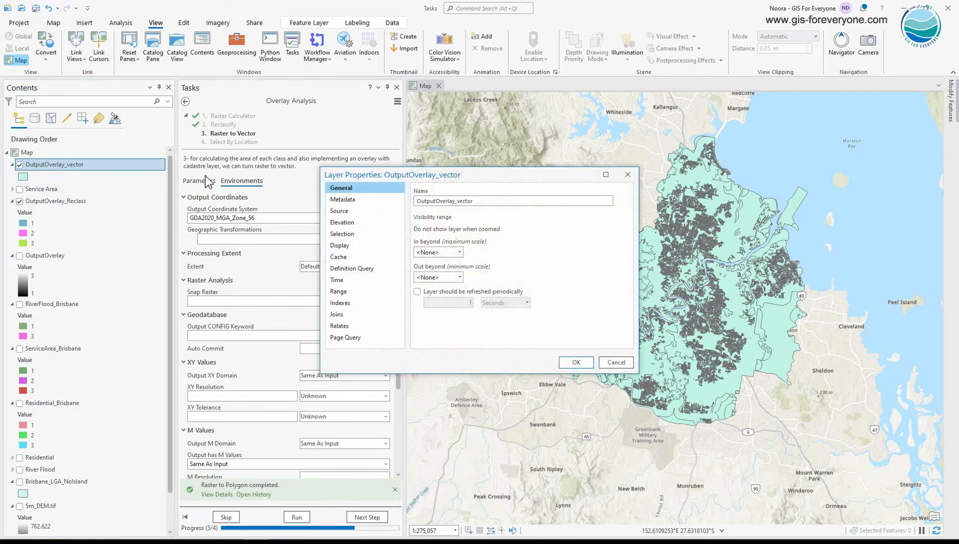
click(362, 268)
click(553, 271)
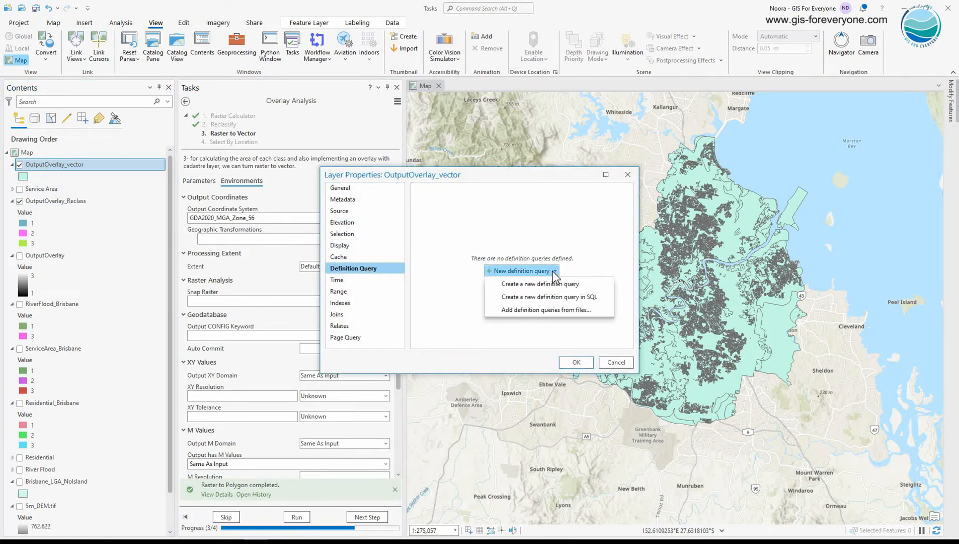
click(553, 284)
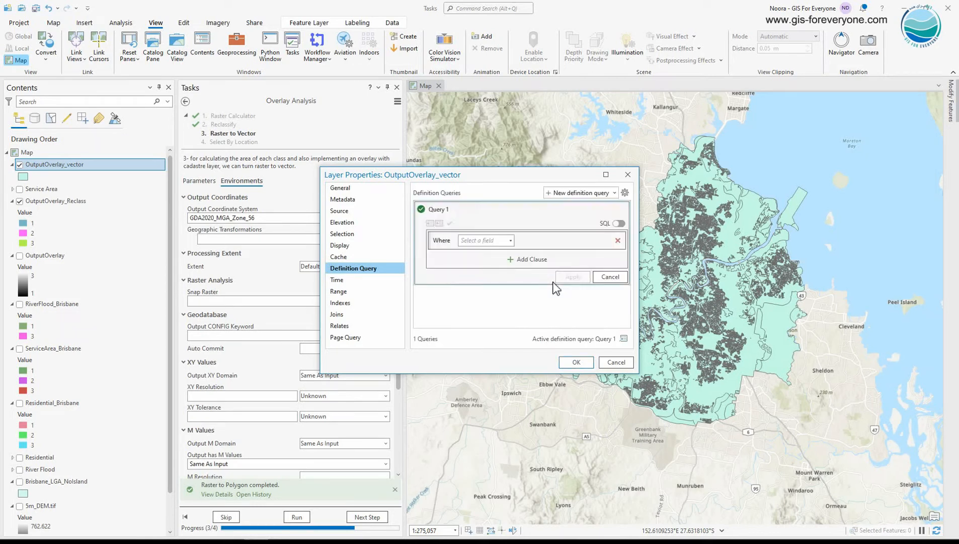
click(510, 241)
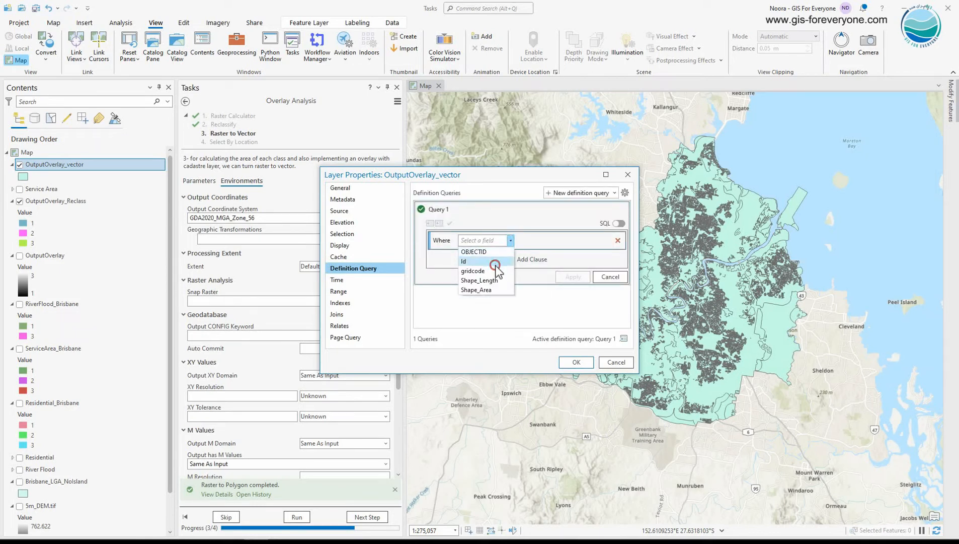
click(503, 261)
click(510, 241)
click(498, 270)
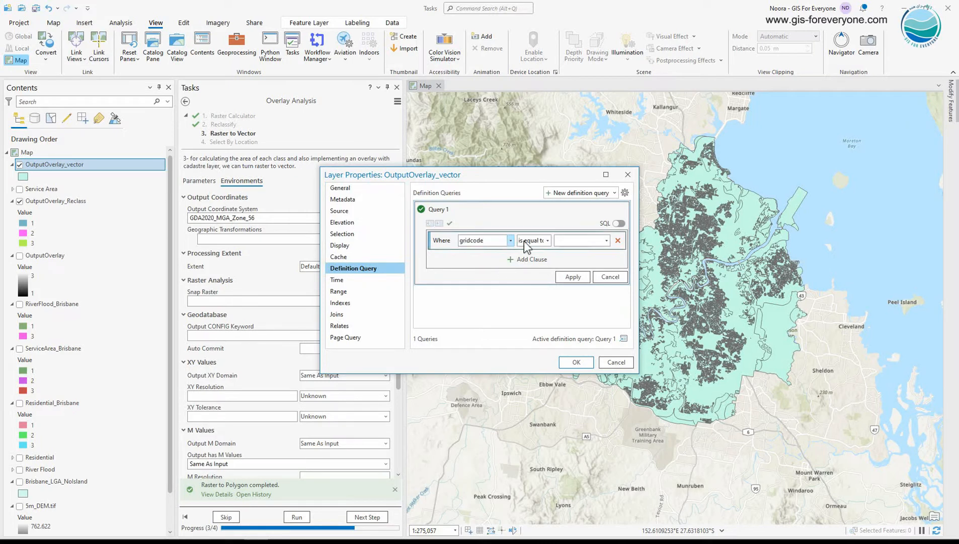
click(606, 241)
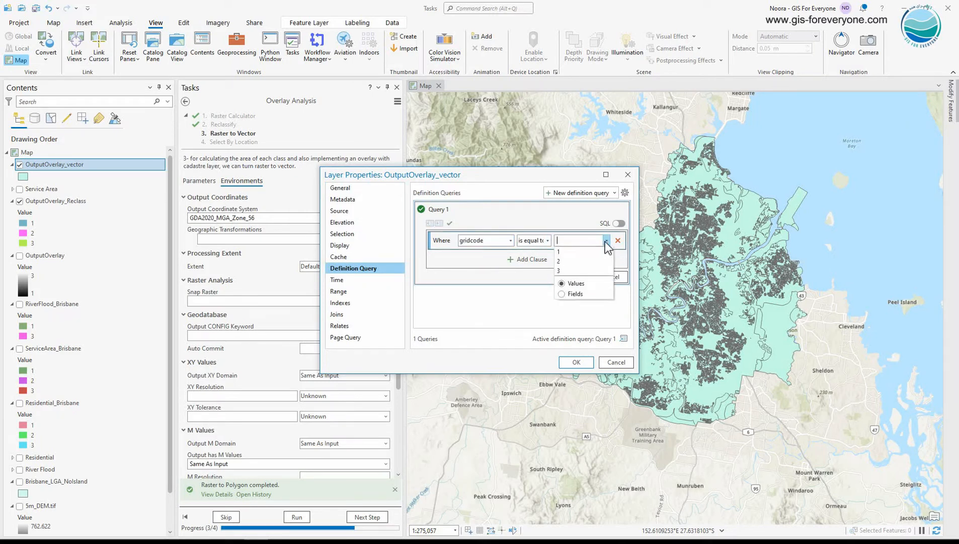
click(590, 251)
click(589, 363)
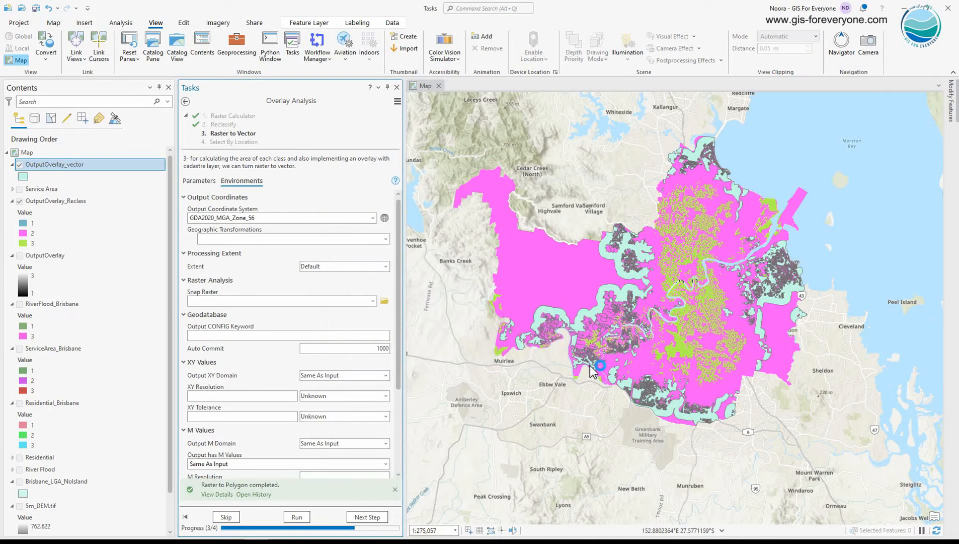
click(20, 201)
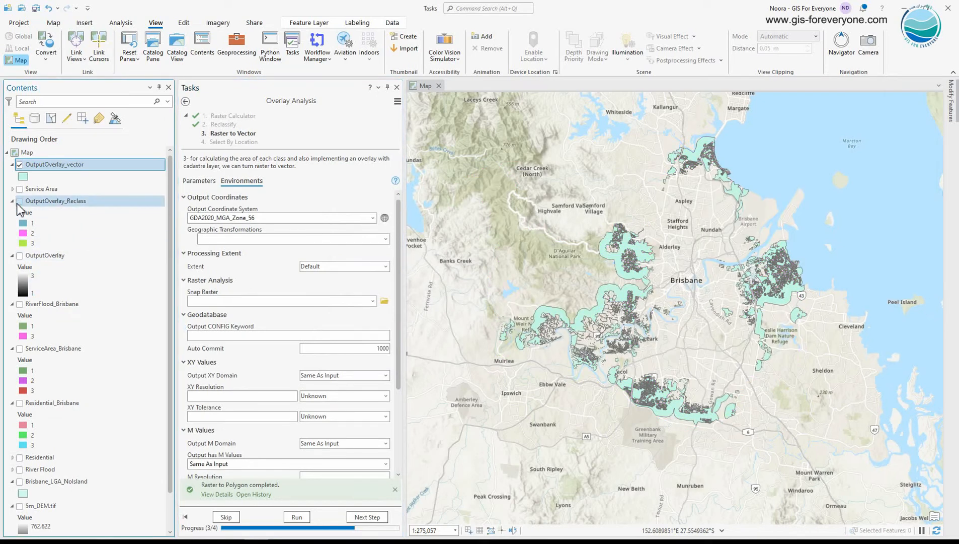
Advance to Select By Location and browse the project catalog for the cadastre data
click(384, 517)
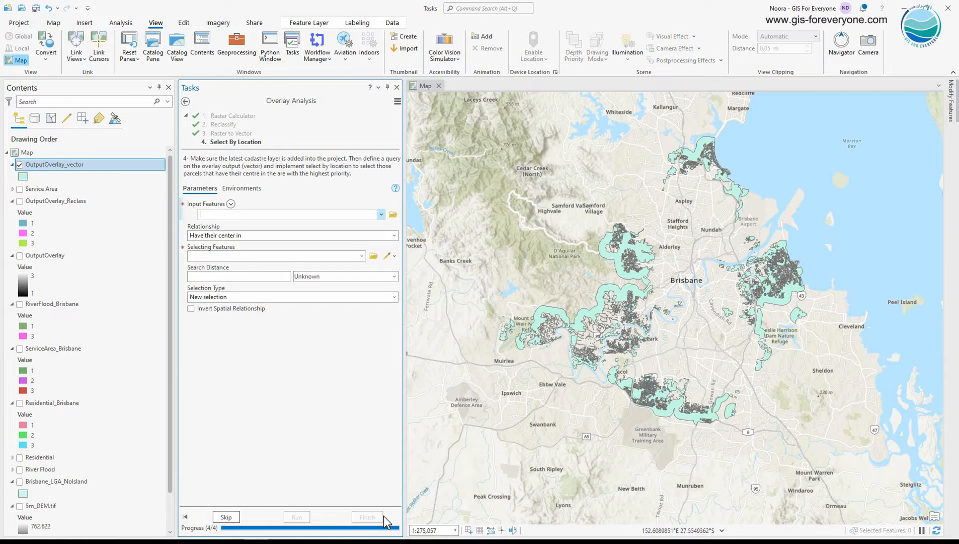
click(160, 49)
scroll(805, 302, down, 5)
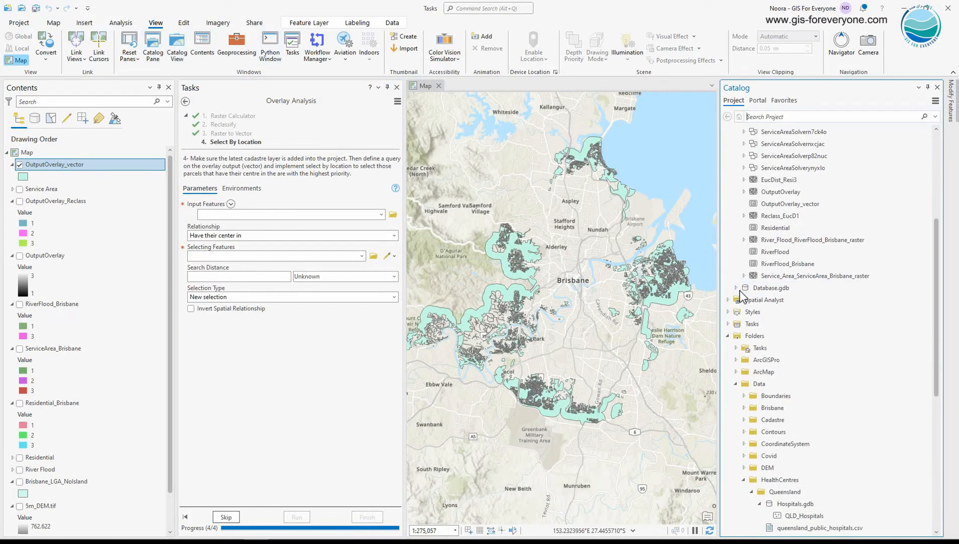
Add the Cadastral_data_QLD_CADASTRE_DCDB layer from data.gdb in the Cadastre Brisbane folder to the map
scroll(755, 304, up, 2)
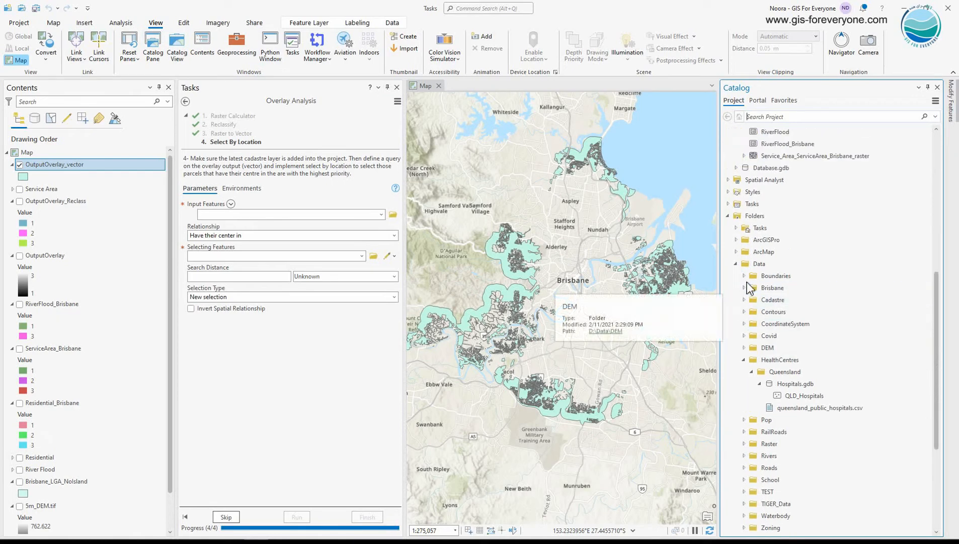
click(745, 288)
click(743, 408)
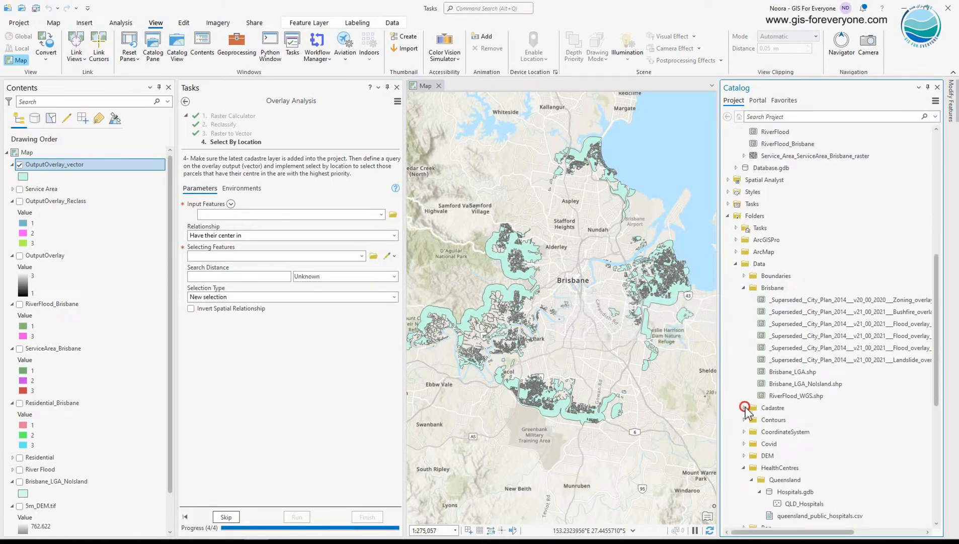
click(751, 420)
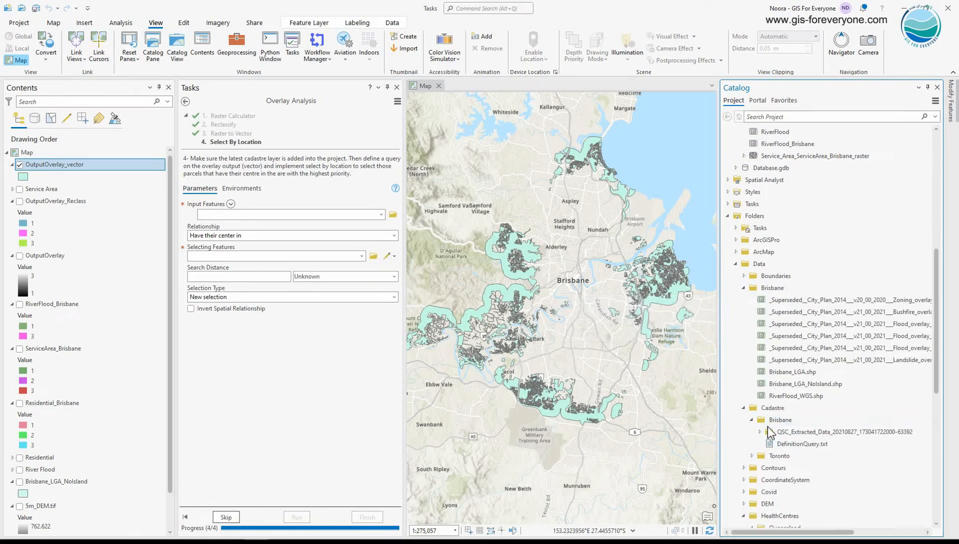
click(760, 432)
click(773, 444)
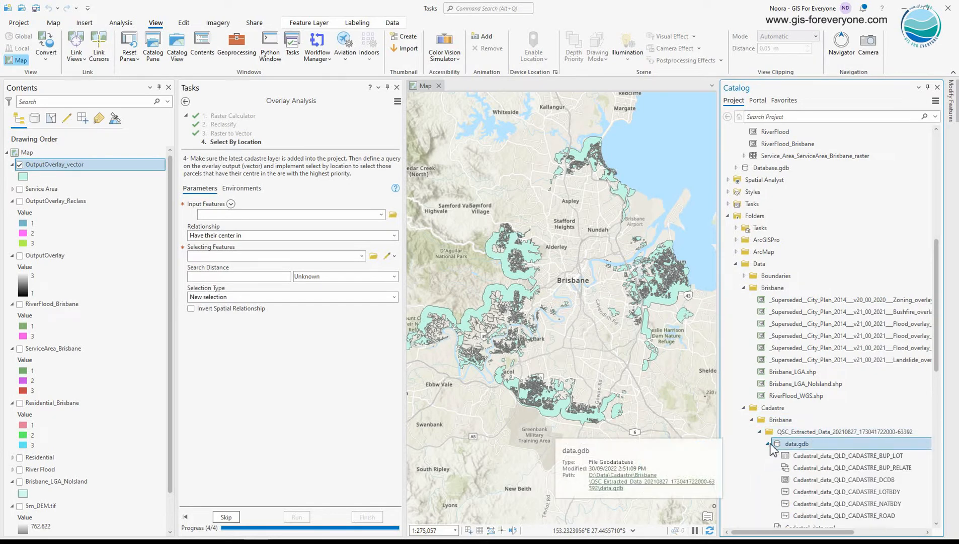
double_click(777, 444)
scroll(805, 448, down, 2)
drag(812, 407, 601, 382)
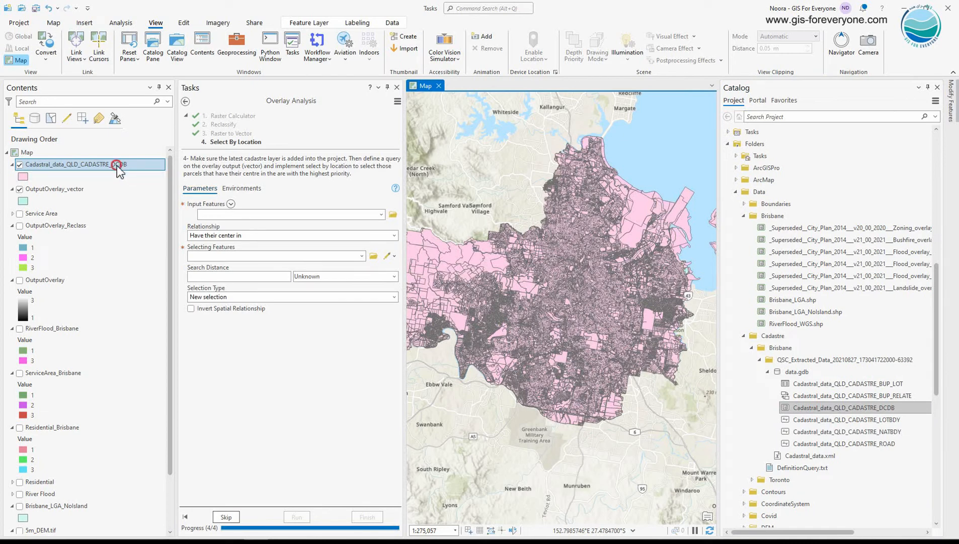
Run Select By Location on Cadastral_data_QLD_CADASTRE_DCDB for parcels that have their center in OutputOverlay_vector, as a new selection
drag(118, 164, 247, 215)
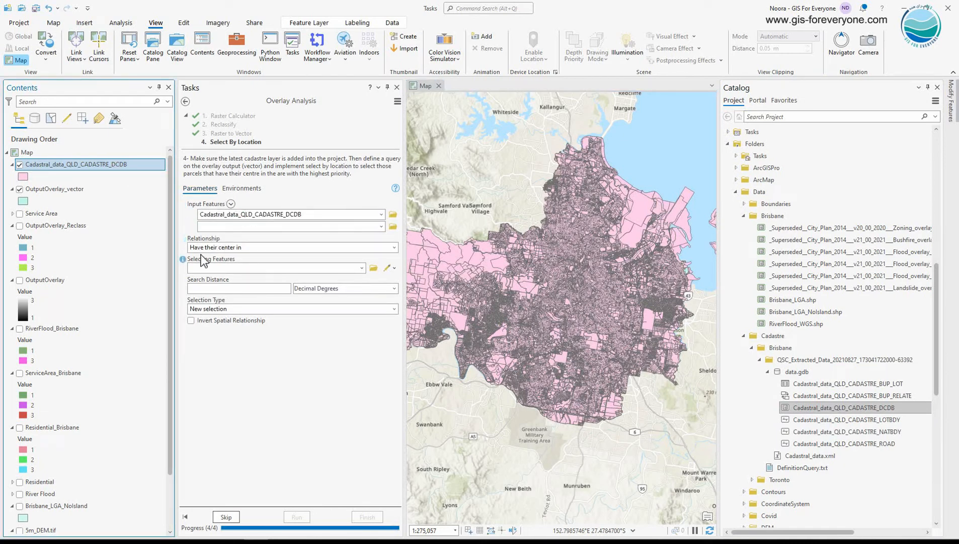
click(246, 268)
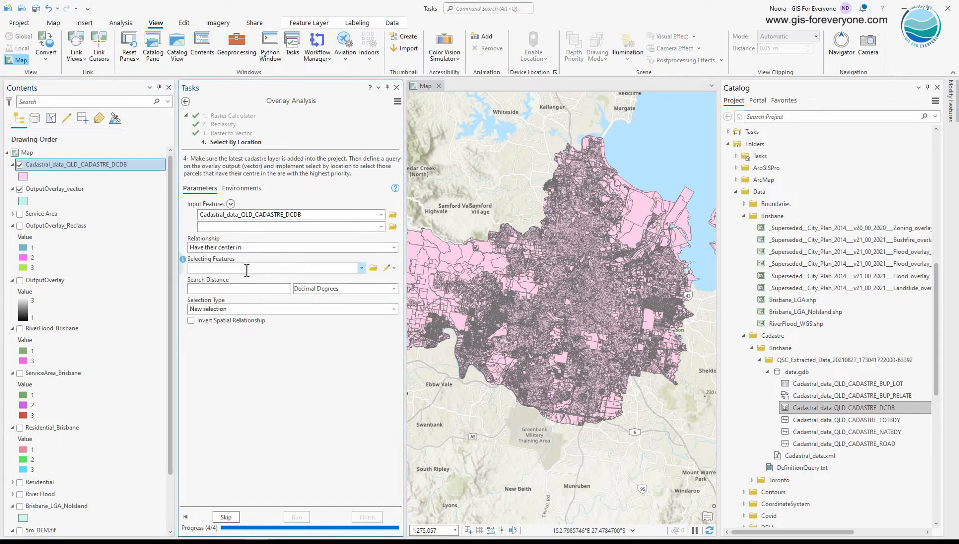
click(361, 267)
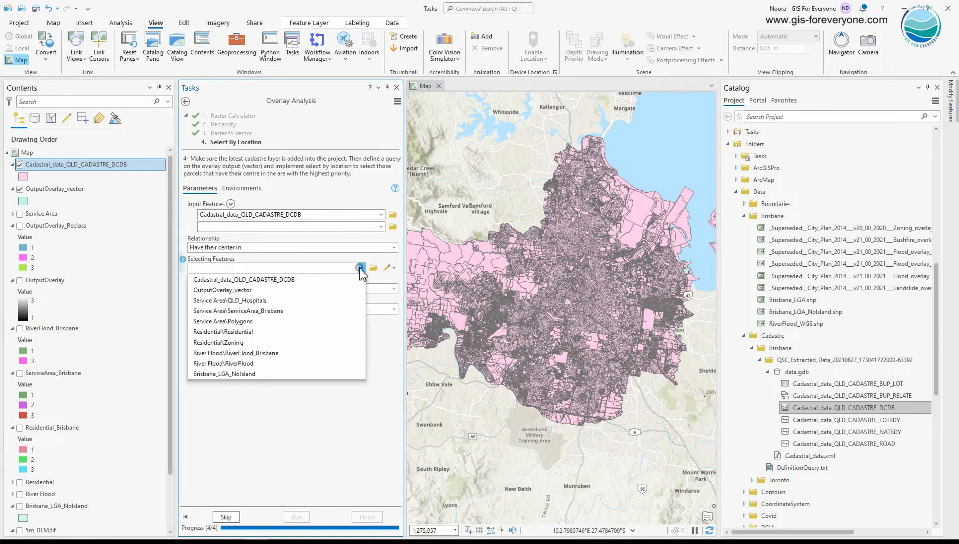
click(226, 291)
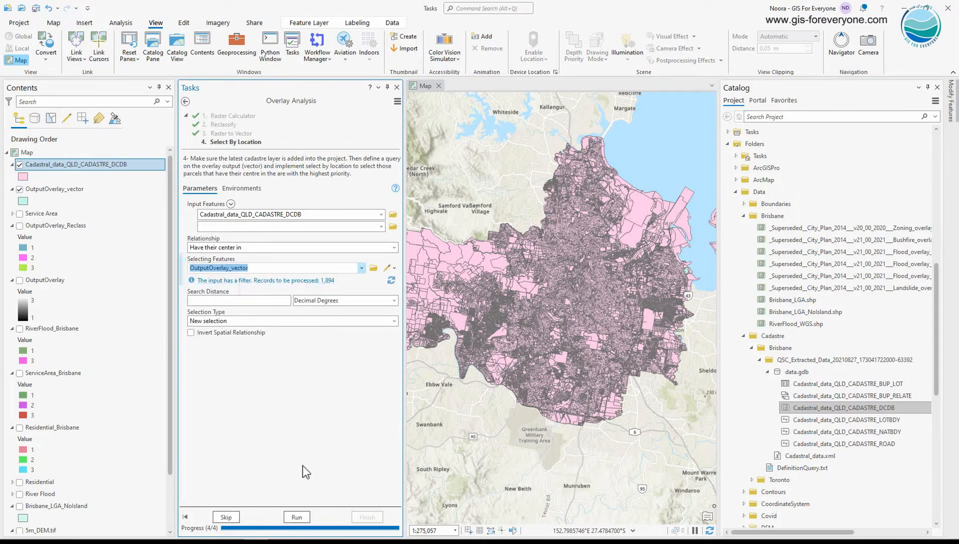
click(296, 517)
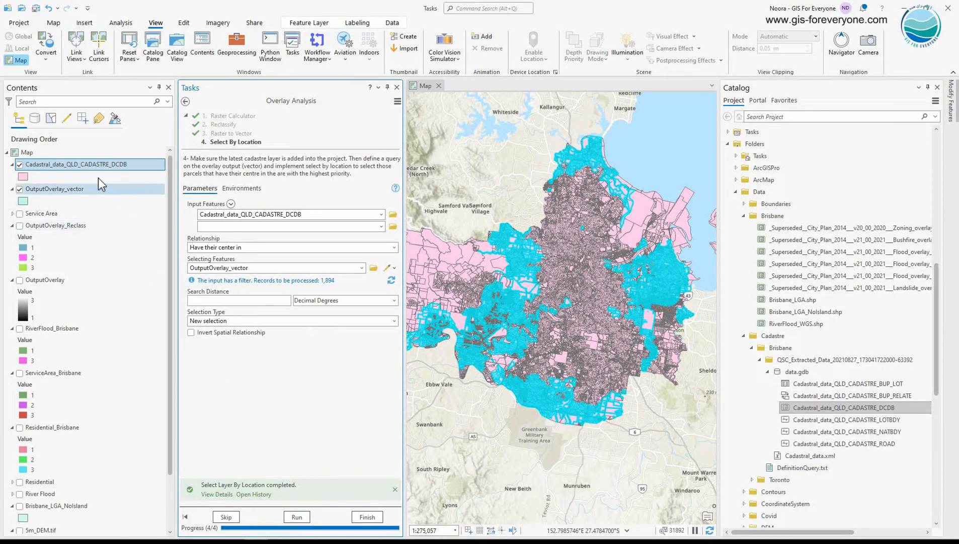
Make a layer from the selected cadastre parcels and hide the original Cadastral_data_QLD_CADASTRE_DCDB and OutputOverlay_vector layers
click(91, 169)
right_click(91, 169)
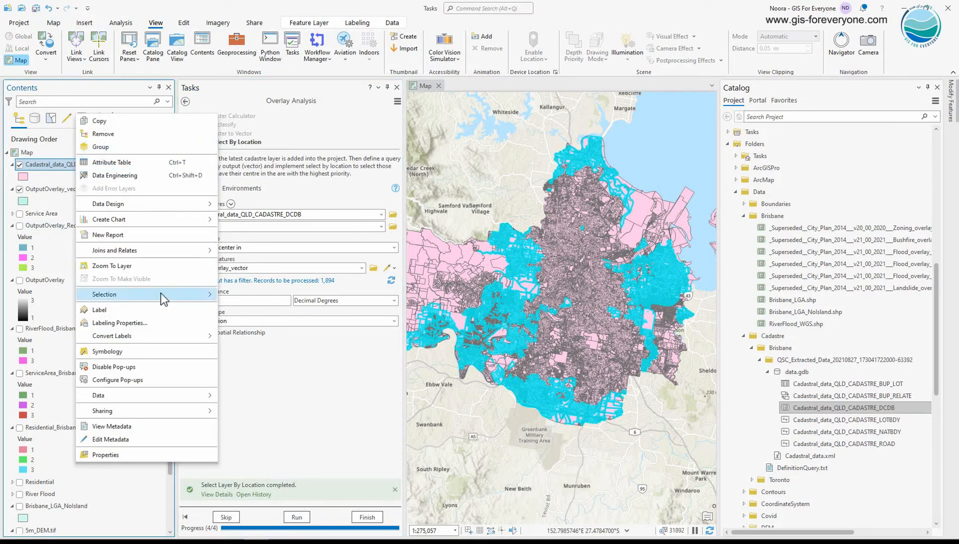
mouse_move(162, 297)
click(279, 375)
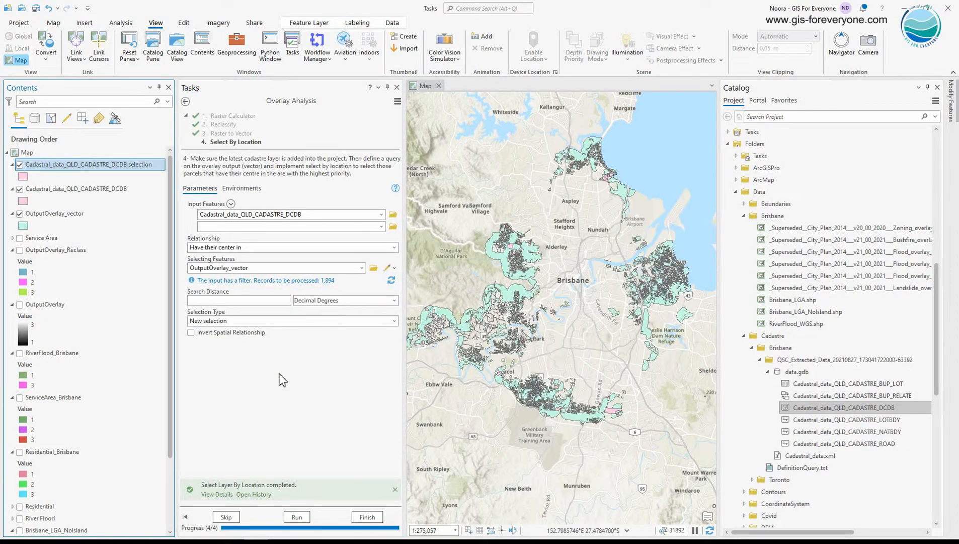
click(20, 189)
click(20, 213)
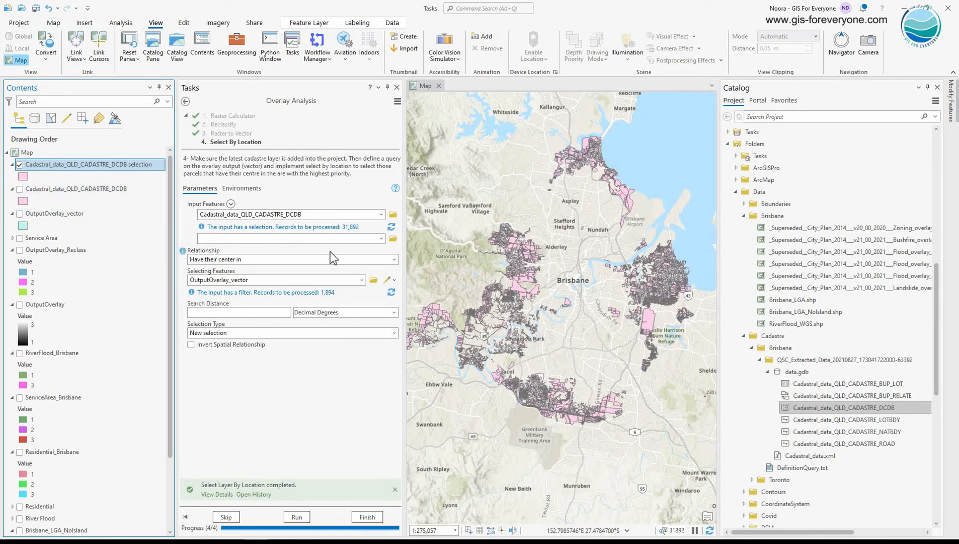
click(937, 87)
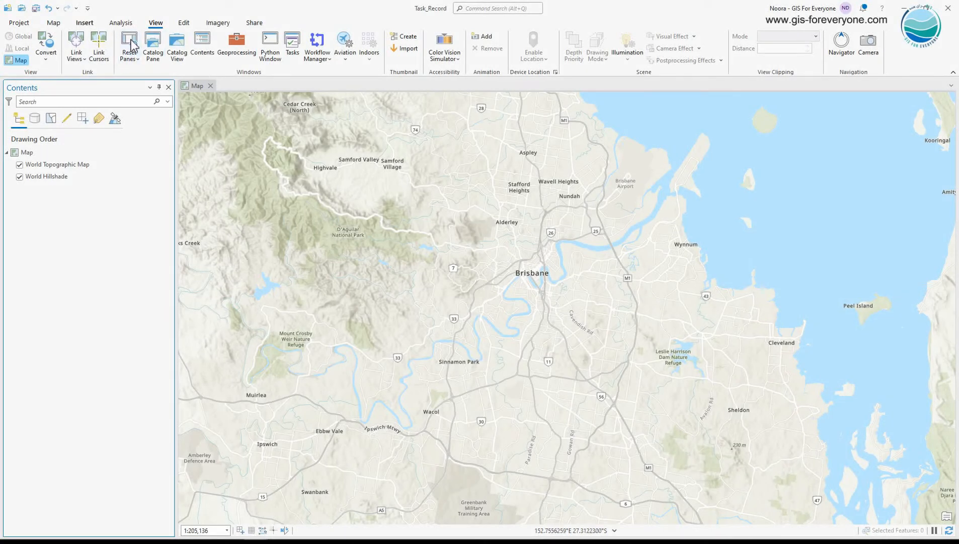
Create a new task item in the Task_Record project
click(94, 24)
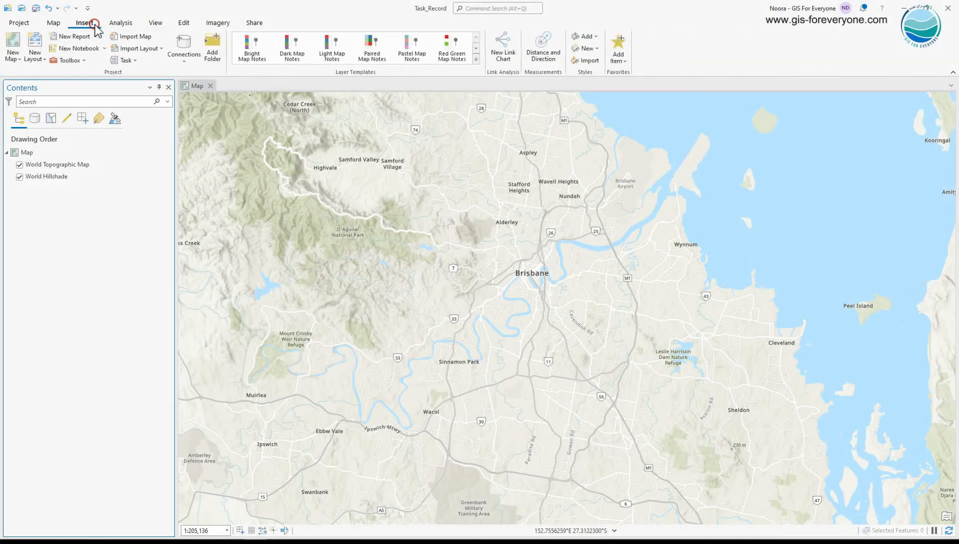
click(126, 60)
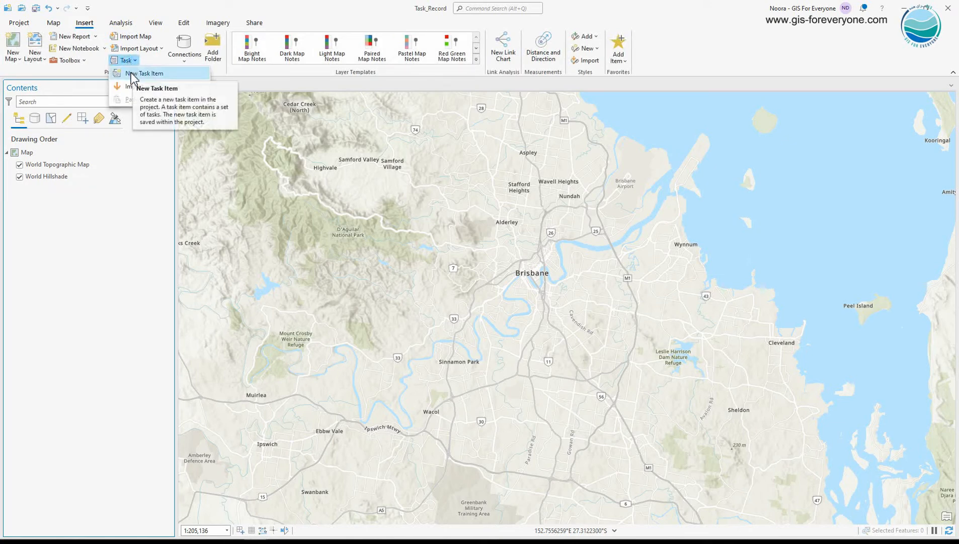
click(132, 75)
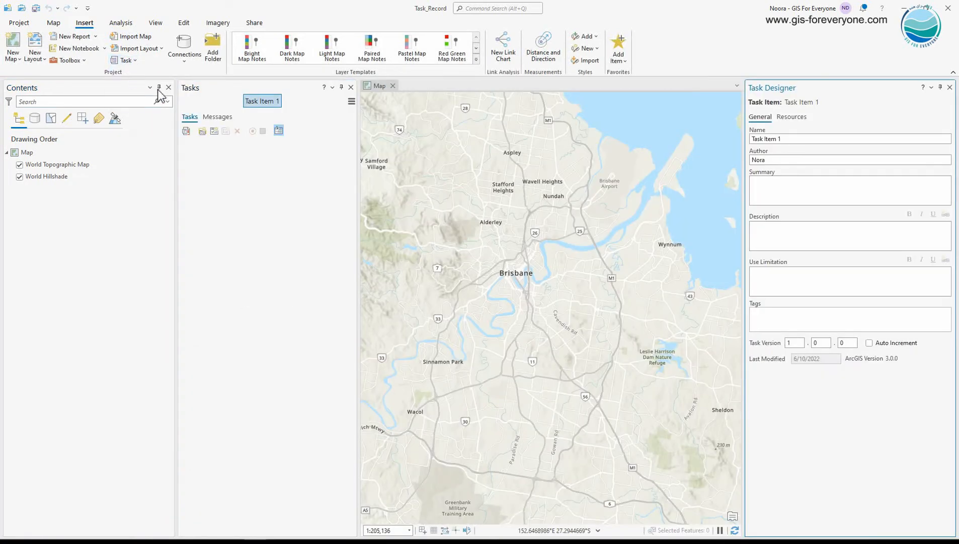
Add a task group named Site Selection, described as "This analysis has 3 levels of priority, 1 (highest priority), 2 (medium priority) and 3 (lowest priority)"
click(202, 132)
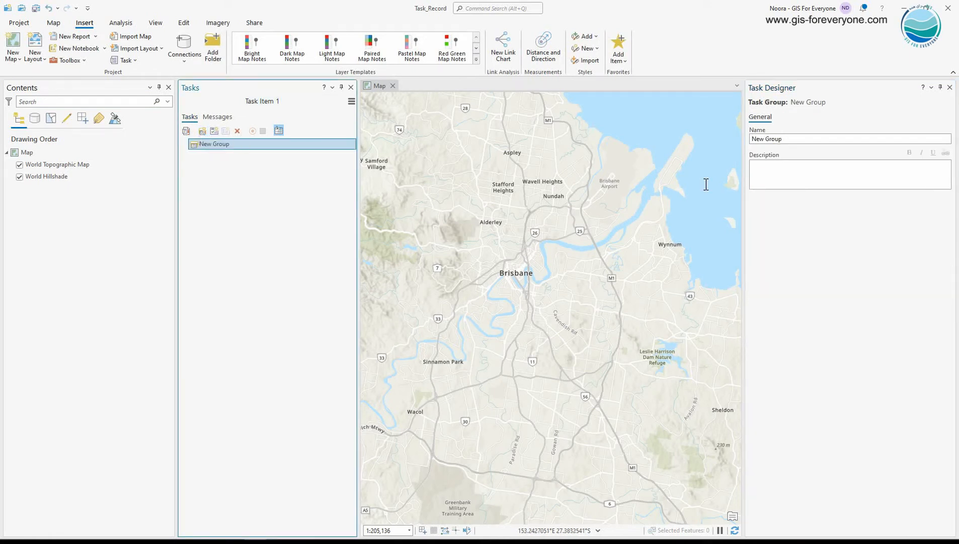
triple_click(792, 140)
text(Site Selection)
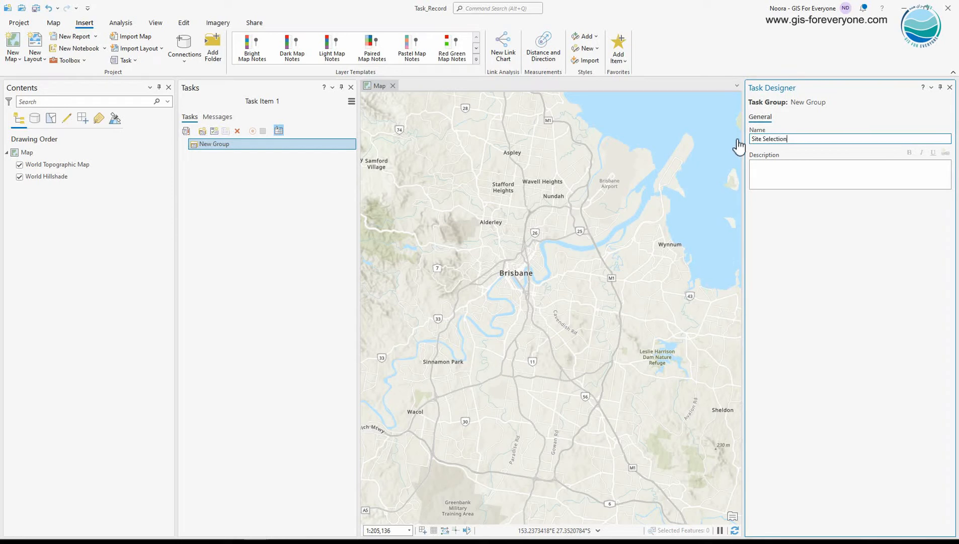
click(787, 172)
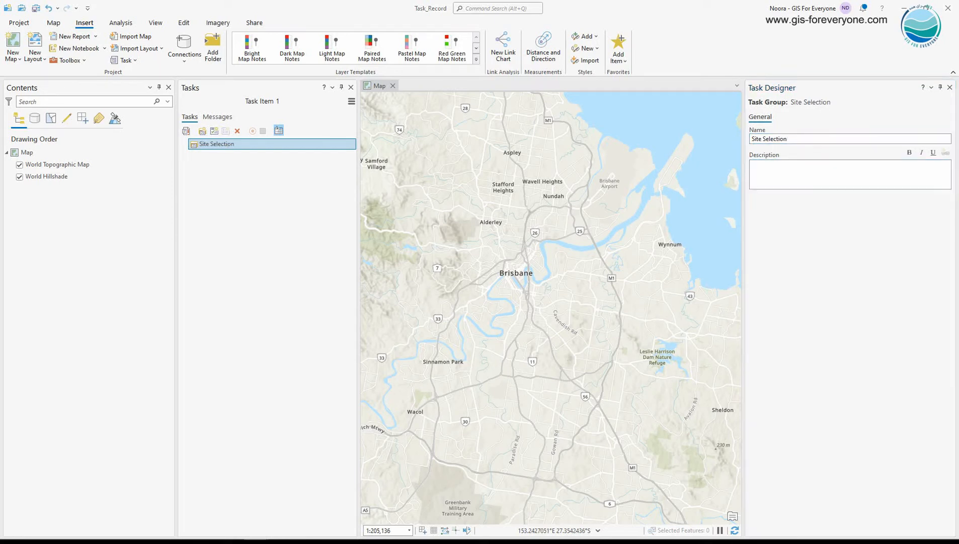
click(856, 171)
text(This analysis has 3 levels of priority, 1 (highest priority), 2 (medium priority) and 3 (lowest priority))
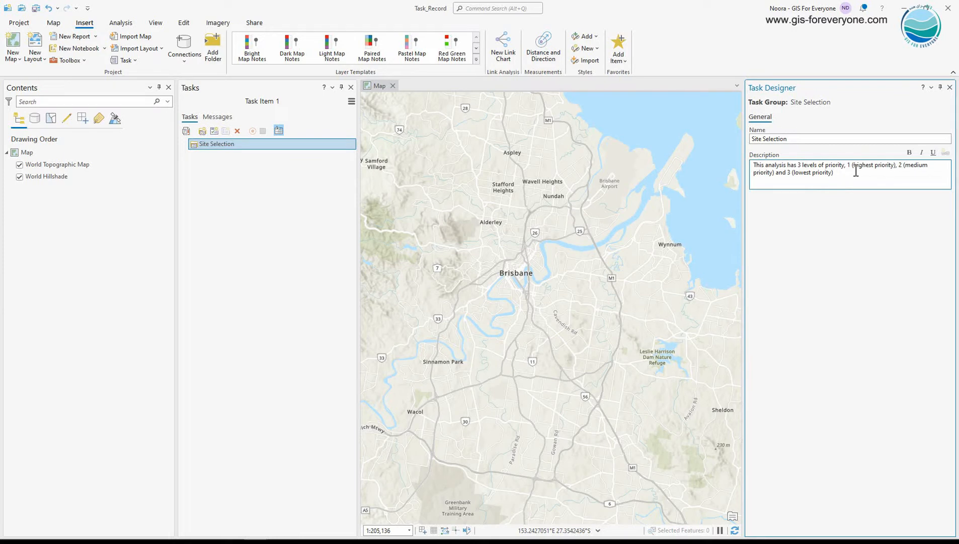
Add a task named Data Preparation to the Site Selection group
click(212, 132)
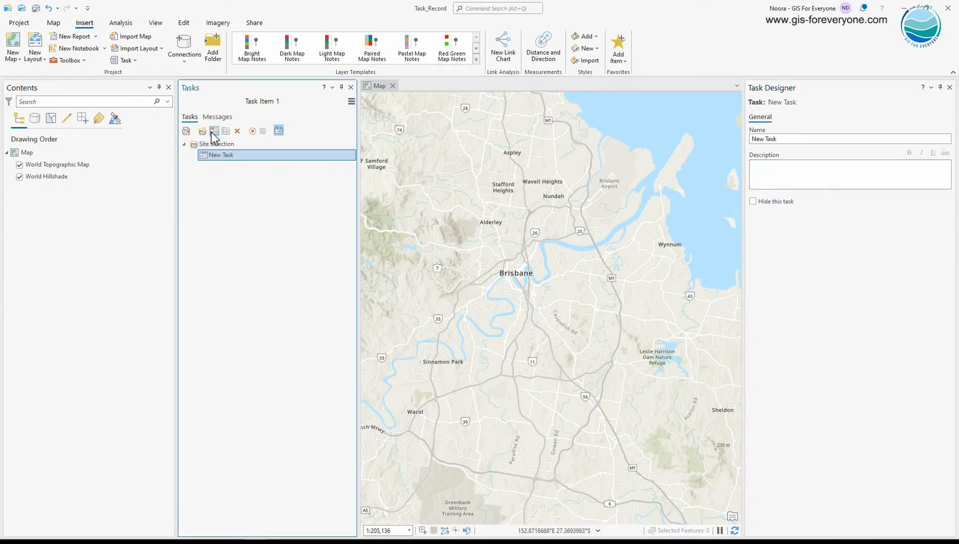
click(803, 139)
text(Data)
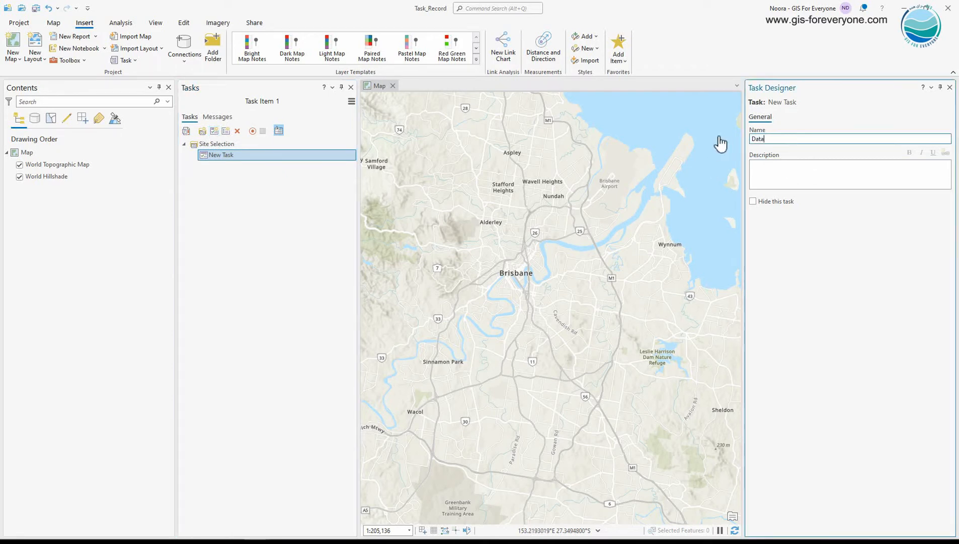
text( Preparation)
Add a second task named Overlay Analysis to the Site Selection group
click(215, 131)
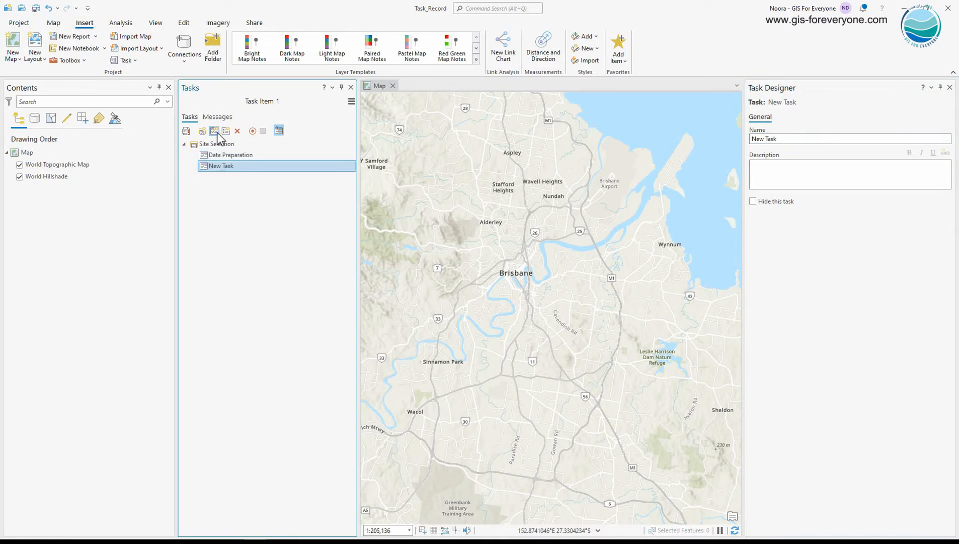
triple_click(777, 138)
text(Overlay)
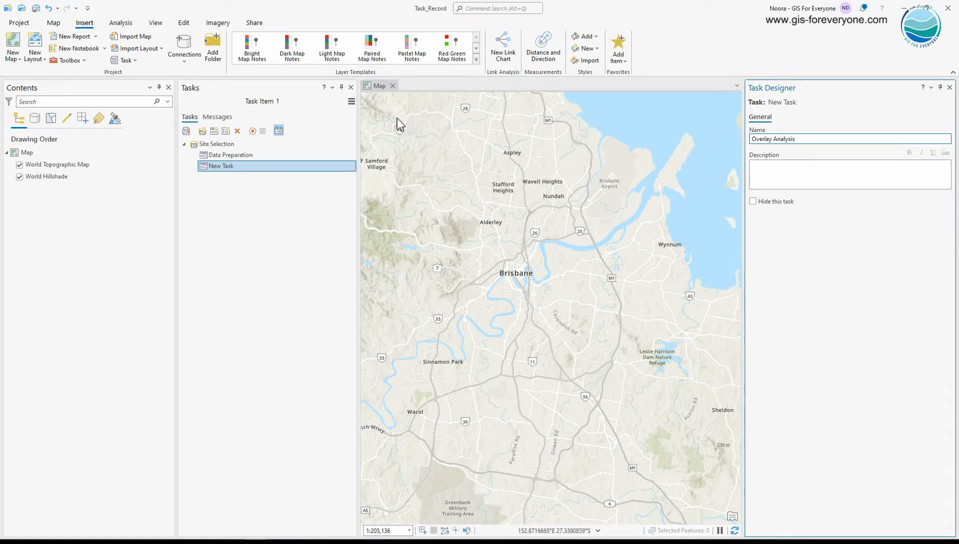
Open the Data Preparation task, add a palette by way of a new step, and delete that standalone step
double_click(236, 158)
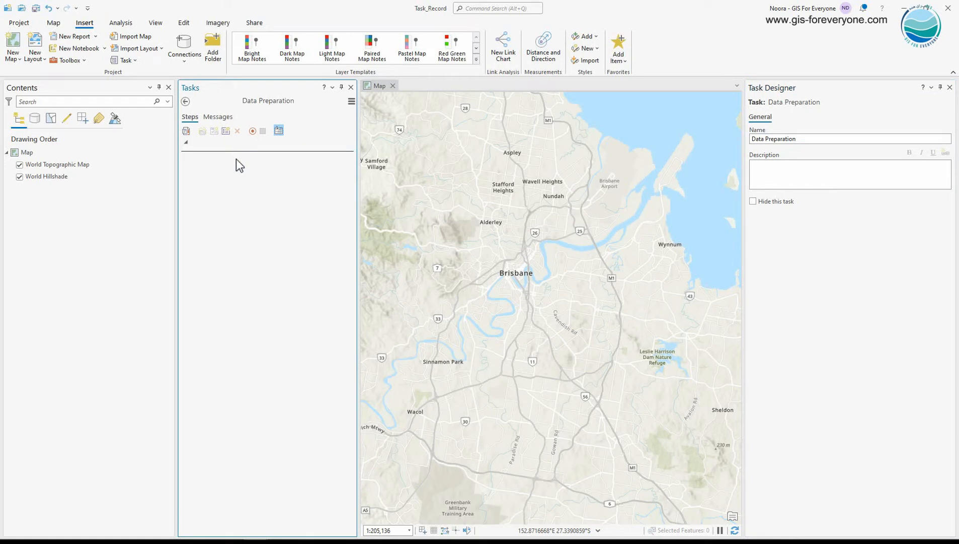
click(225, 133)
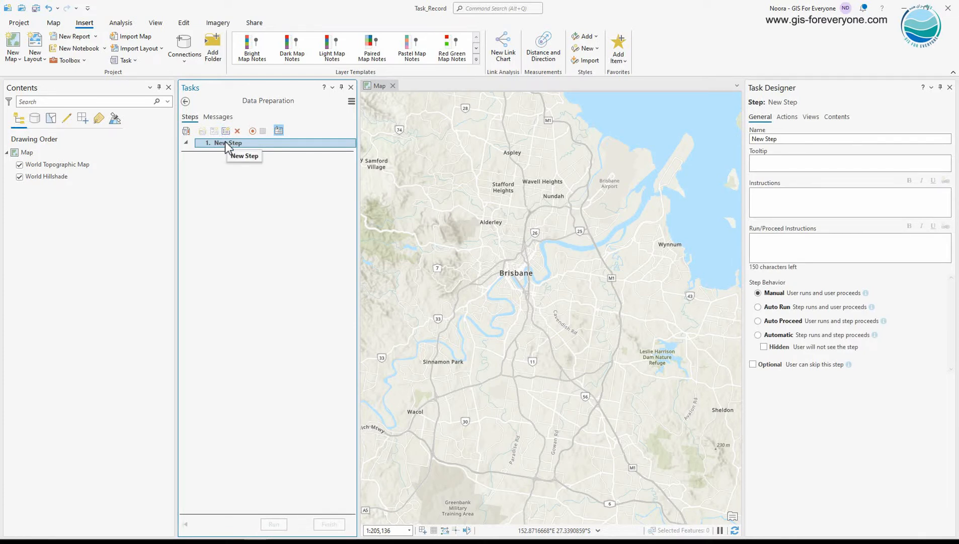
right_click(225, 144)
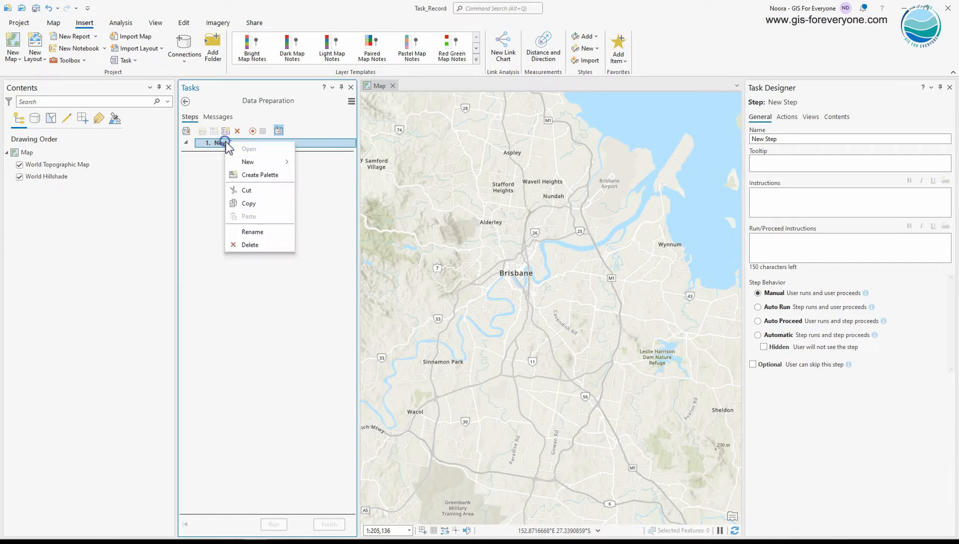
click(252, 173)
click(233, 143)
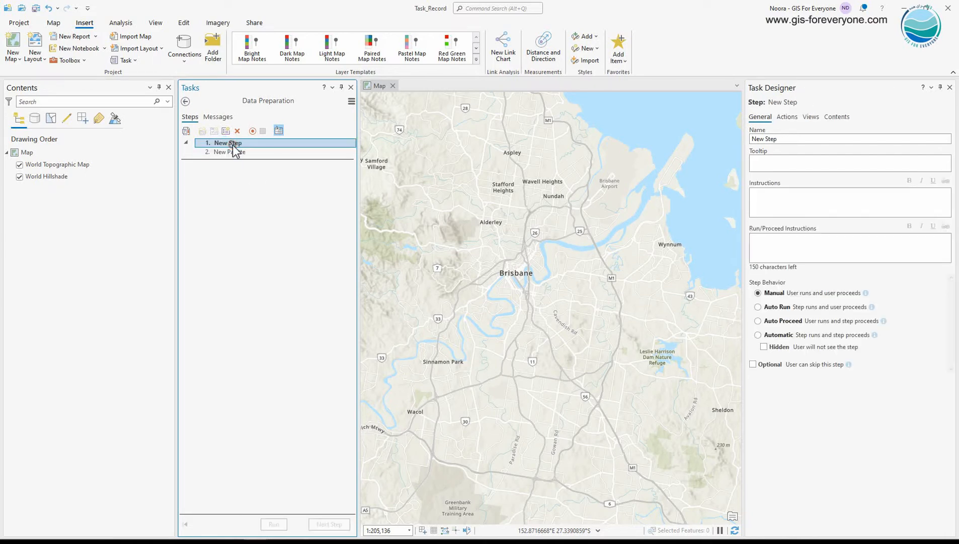
click(237, 131)
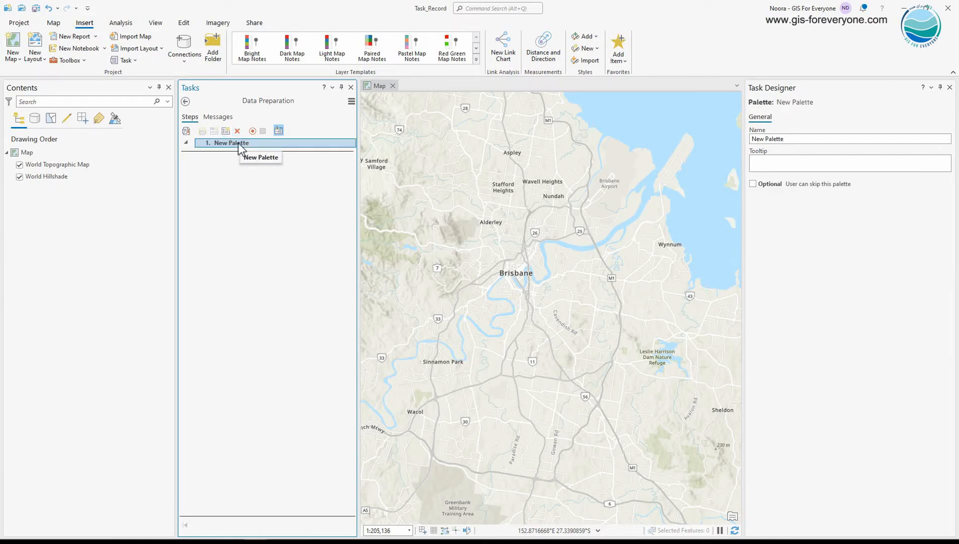
Add a new step inside the Data Preparation task's palette
right_click(239, 144)
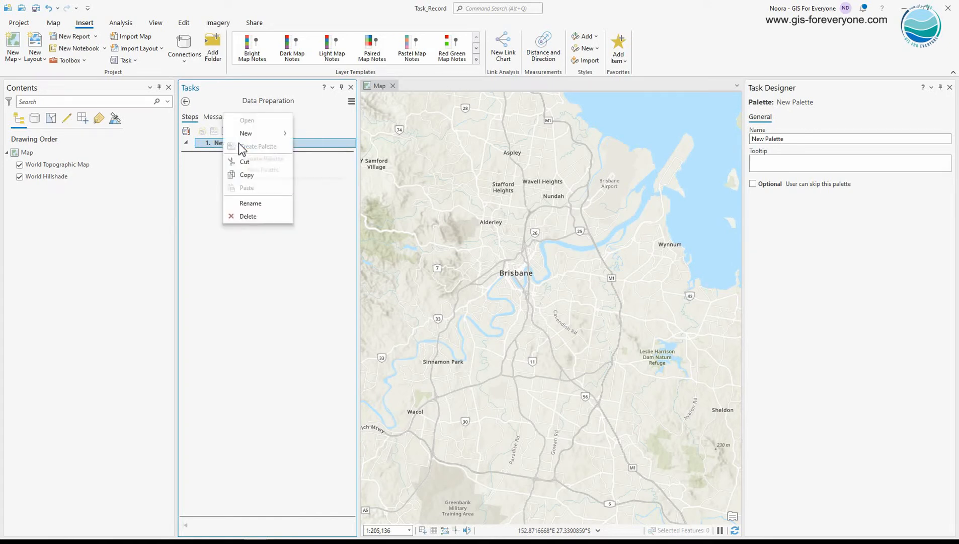
click(248, 134)
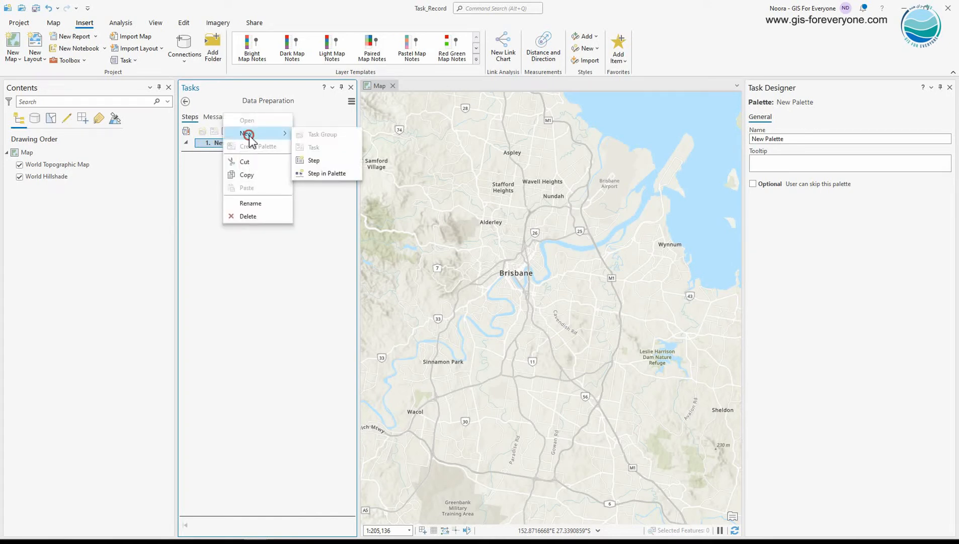
click(311, 173)
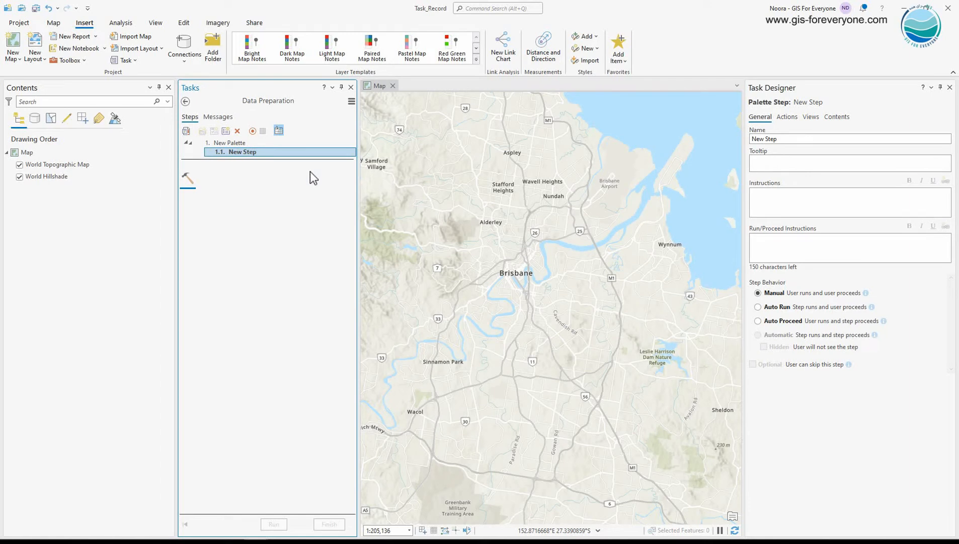
Rename the new palette in the Data Preparation task as River Flood
click(250, 143)
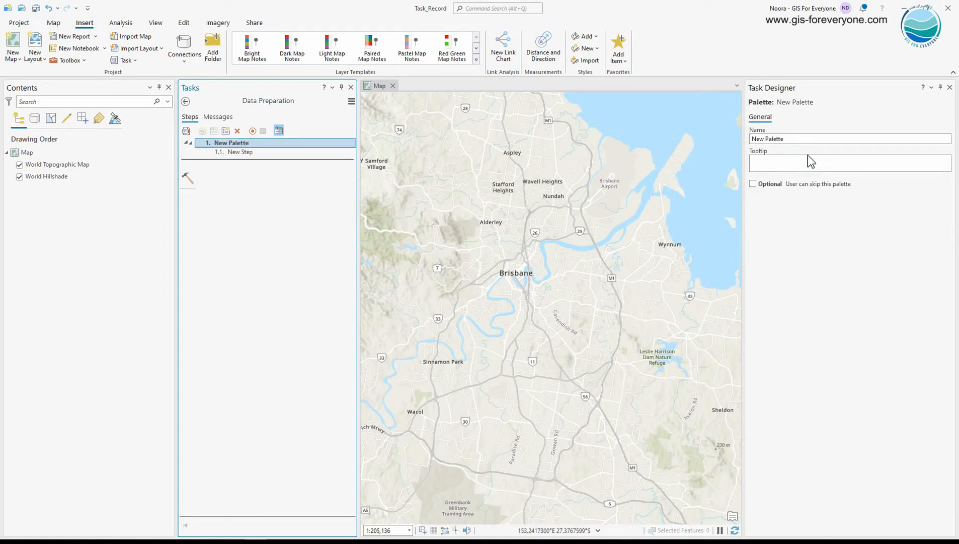
click(810, 139)
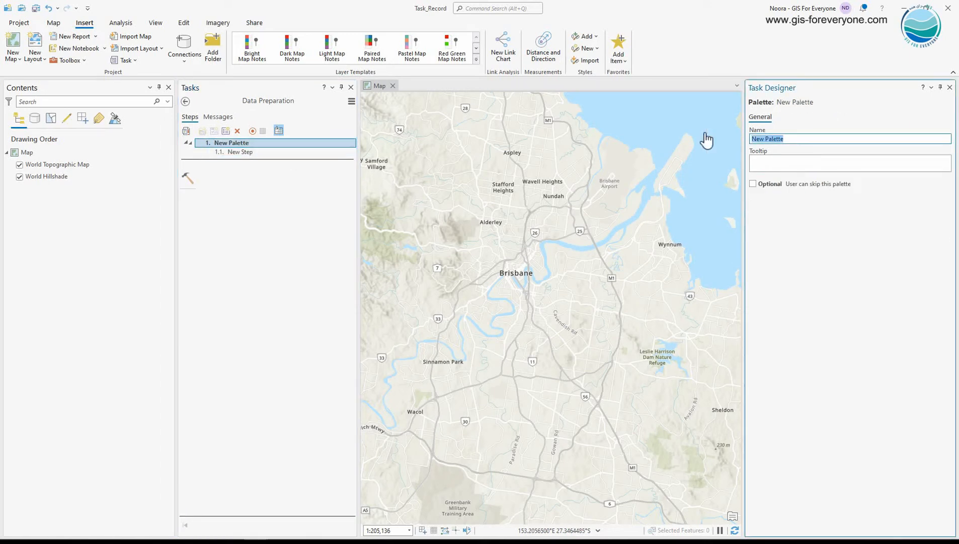
text(River Flood)
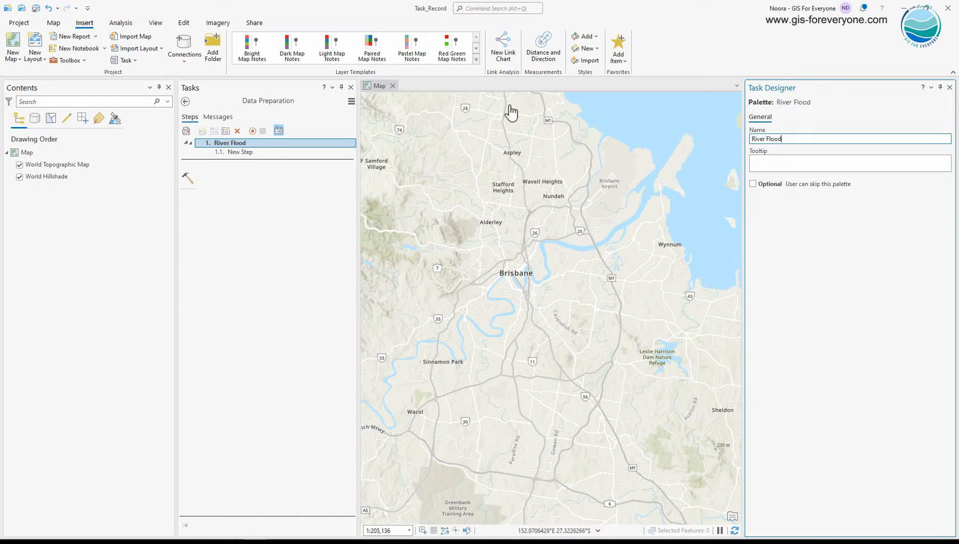
Name the palette step Export and enter instructions on adding the latest river flood, copying the feature class, and choosing its projected coordinate system and transformation
click(257, 150)
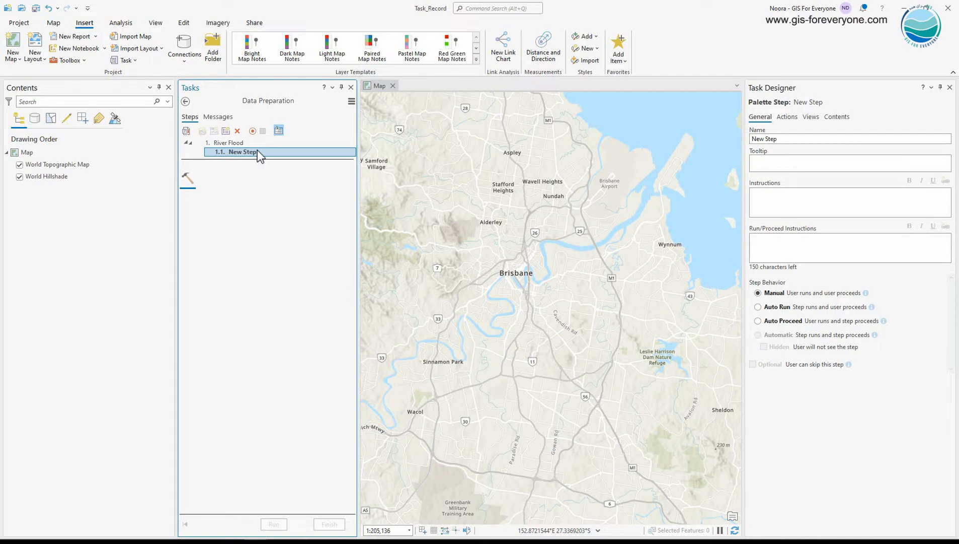
click(800, 138)
text(Export)
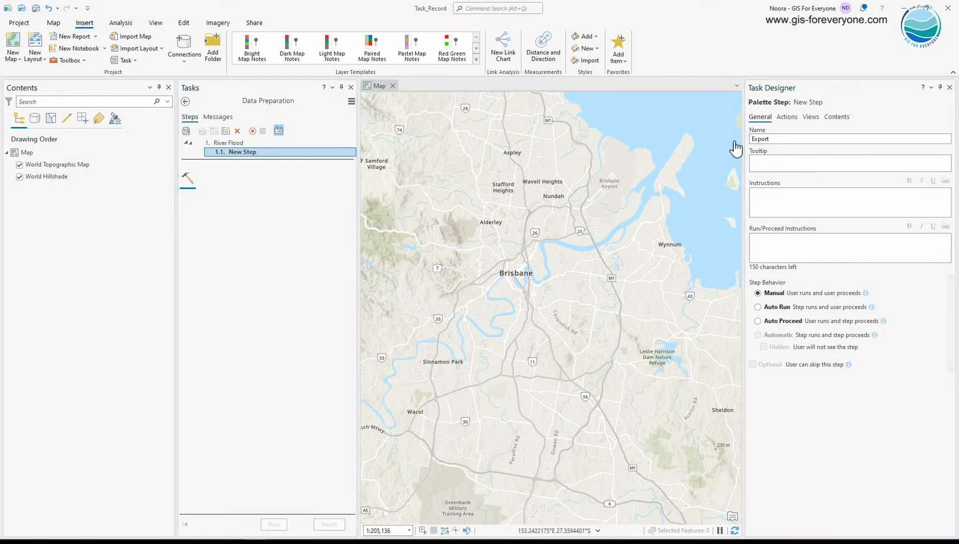
click(779, 205)
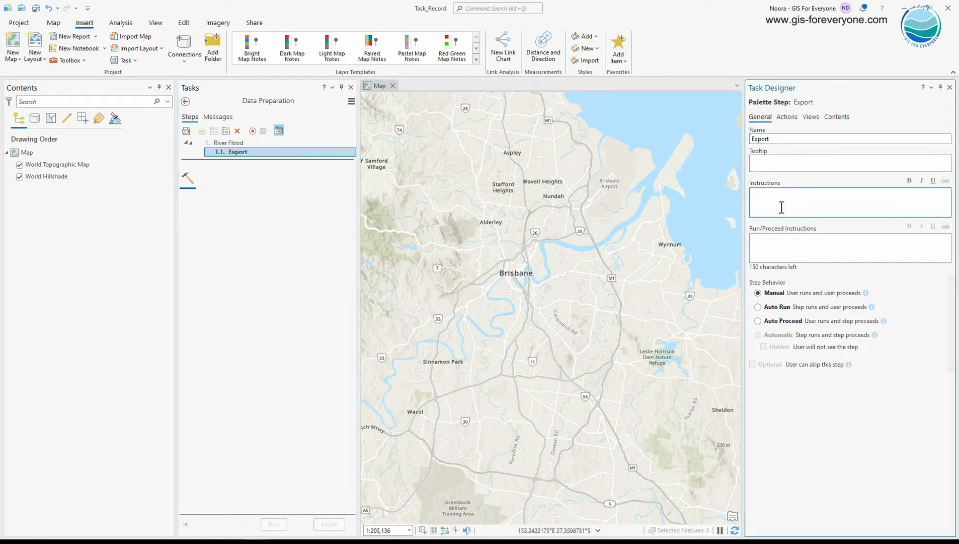
text(1- Make sure the latest river flood is added into the map 2- using this tool, make a copy of fc to avoid making changes on the original one. 3- From Environments, choose the proper projected coordinate system for fc. If your desired coordinate system has a different datum from the existing one, choose the proper transformation from Environments/ Geographic Transformation)
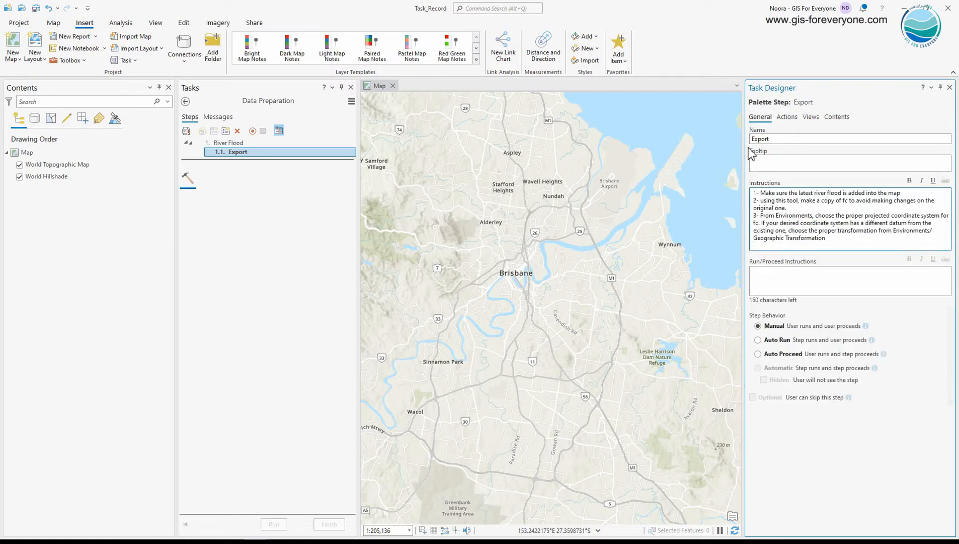
Assign the Feature Class To Feature Class geoprocessing tool to the Export step, with RiverFlood as the output name
click(787, 118)
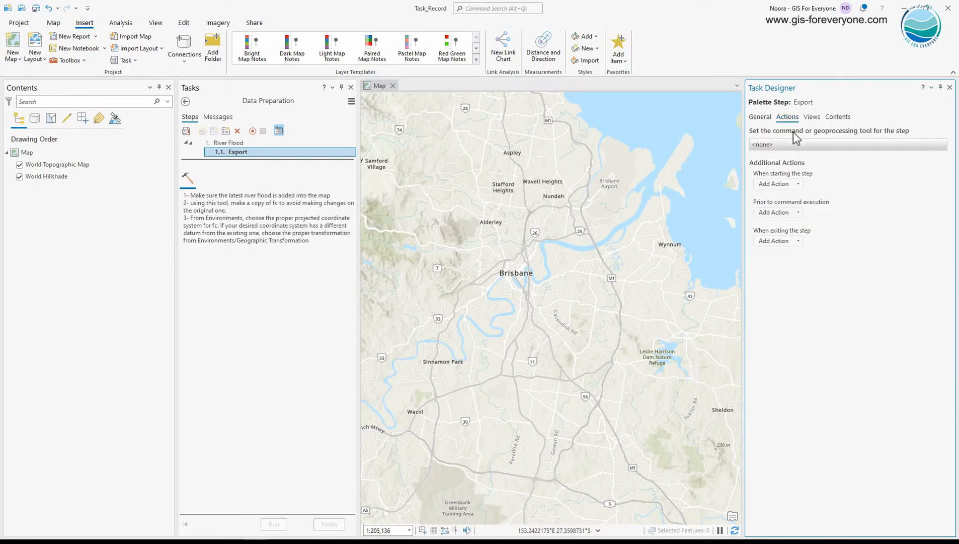
click(927, 143)
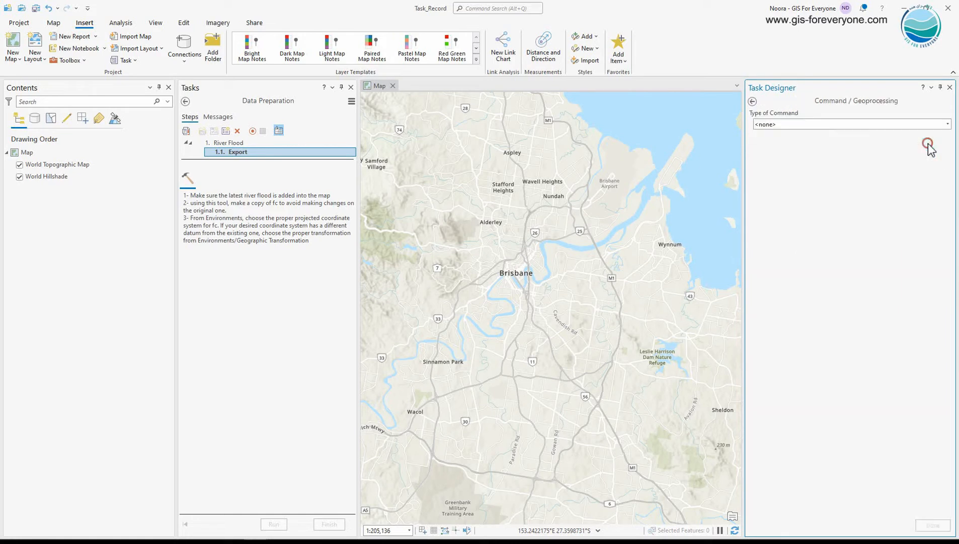
click(934, 124)
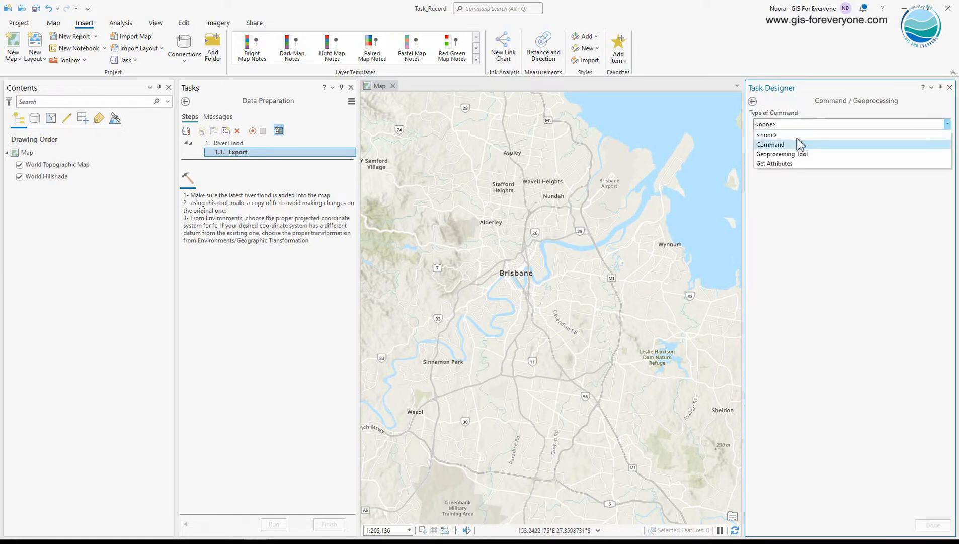
click(786, 153)
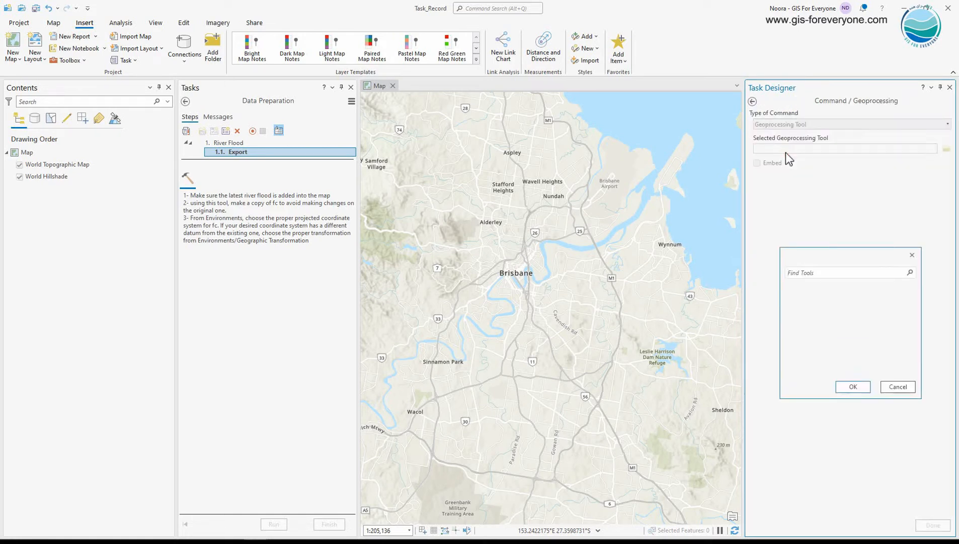
click(814, 272)
text(Fea)
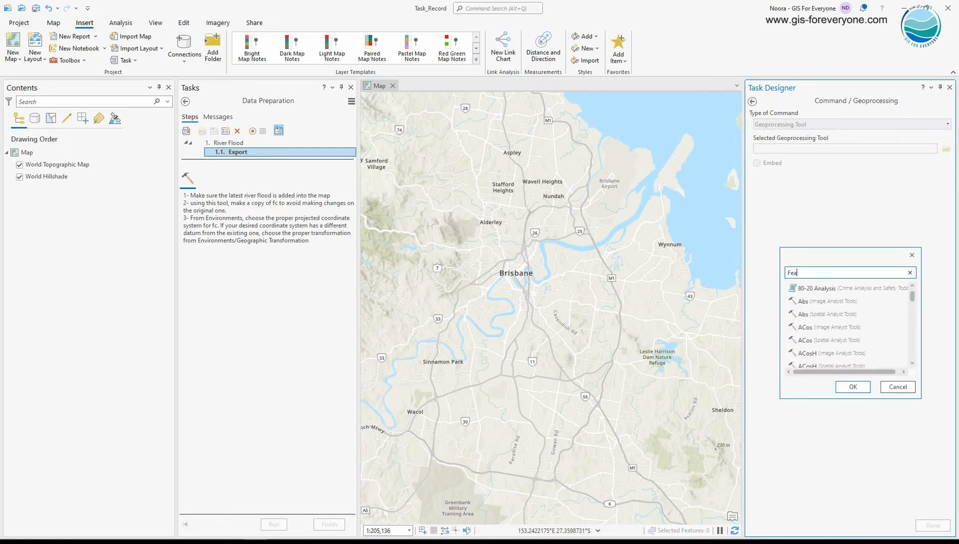
text(ture class to)
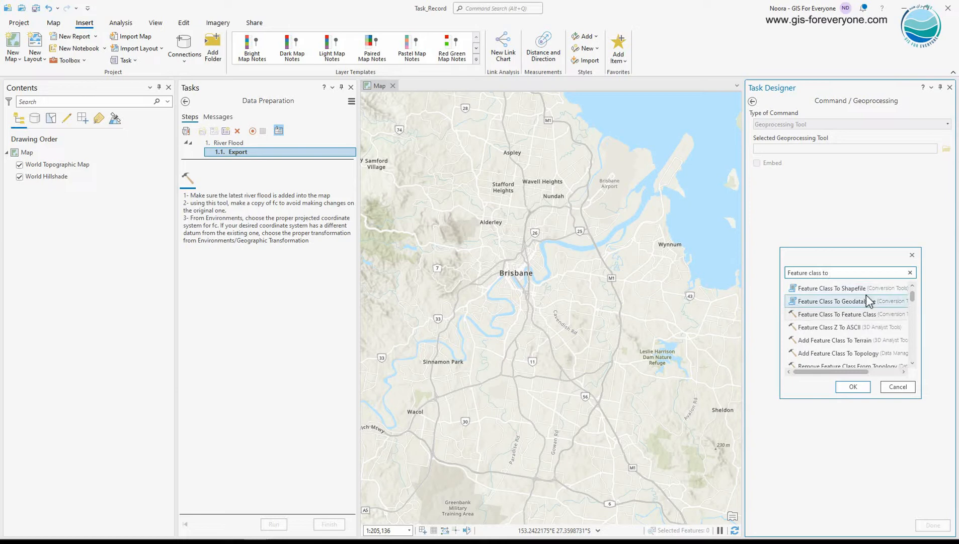
click(863, 314)
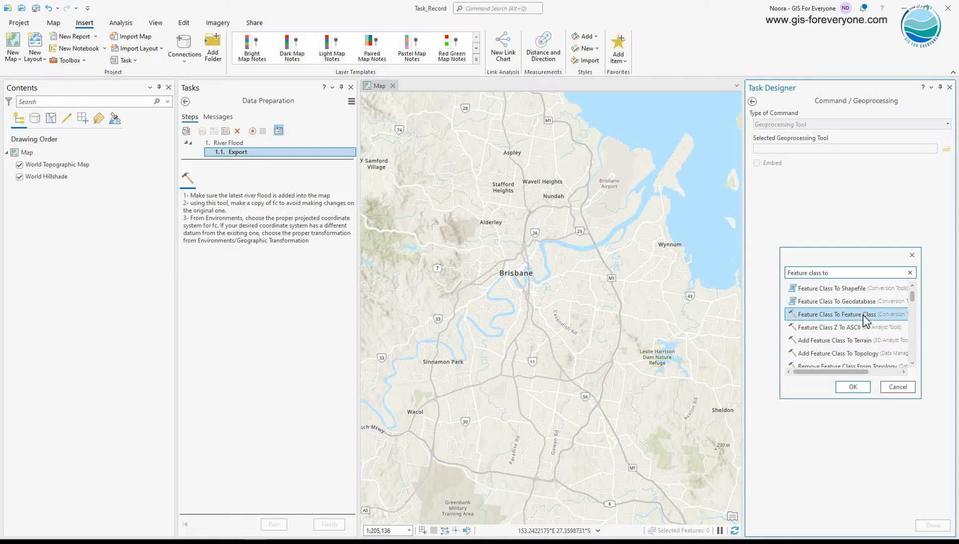
click(850, 386)
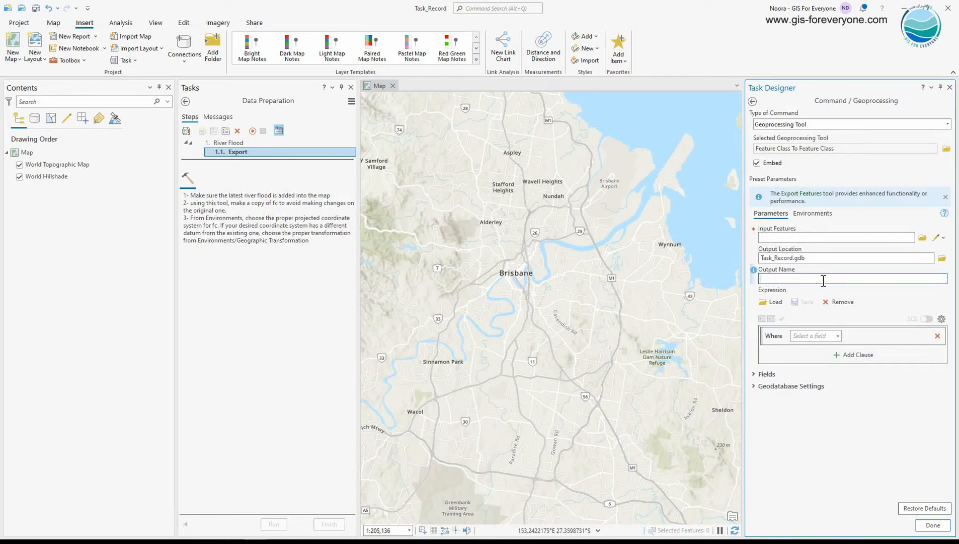
text(River Flood)
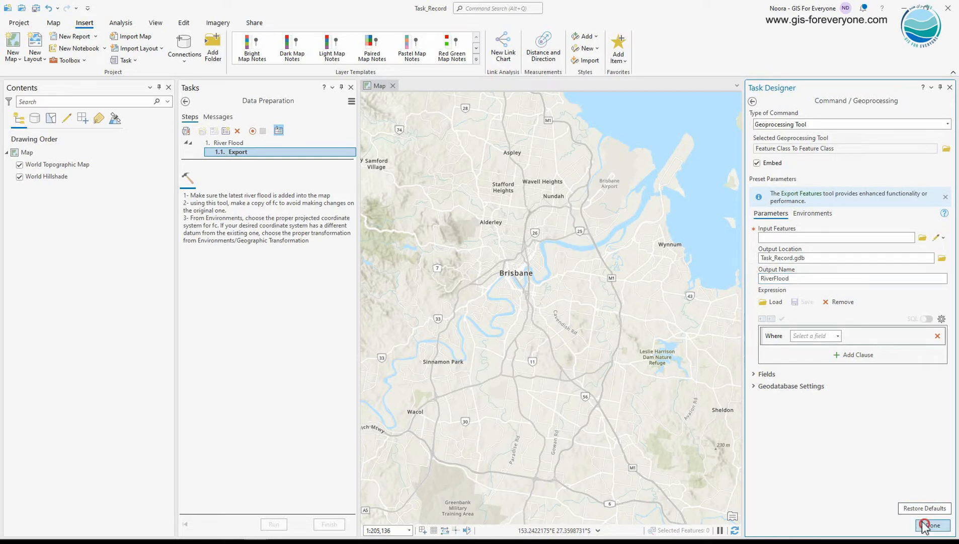
click(926, 524)
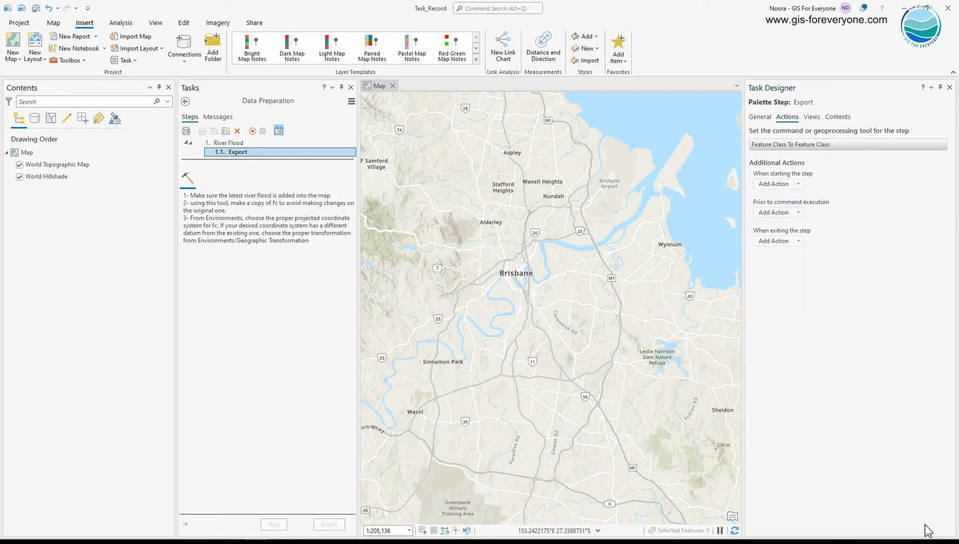
Add a River Flood palette step named Merge with instructions 4 and 5 on activating the Edit session and merging all features into one
right_click(237, 153)
mouse_move(238, 157)
click(314, 193)
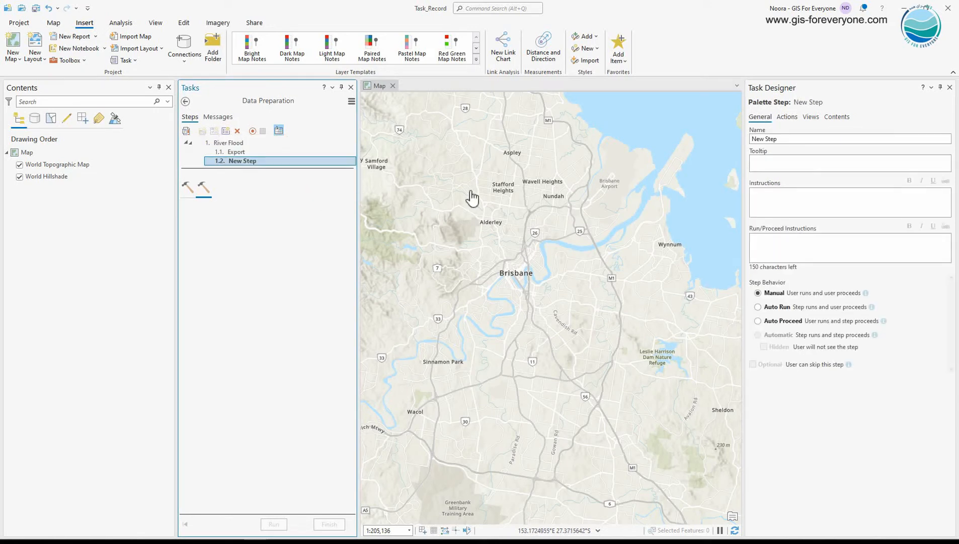
drag(778, 139, 746, 144)
text(Merge)
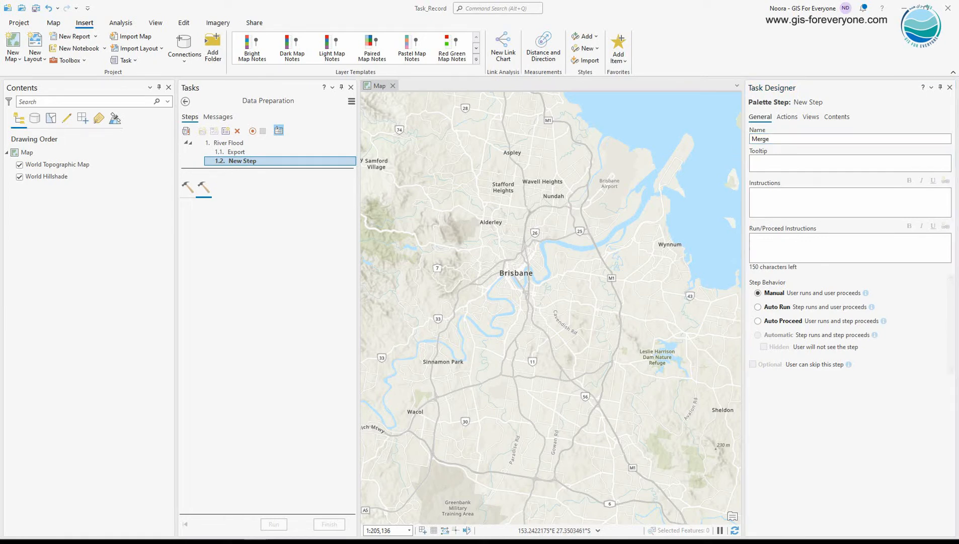
click(826, 204)
text(4- Make sure the Edit session is activated 5- Select all features and merge them to have only 1 feature)
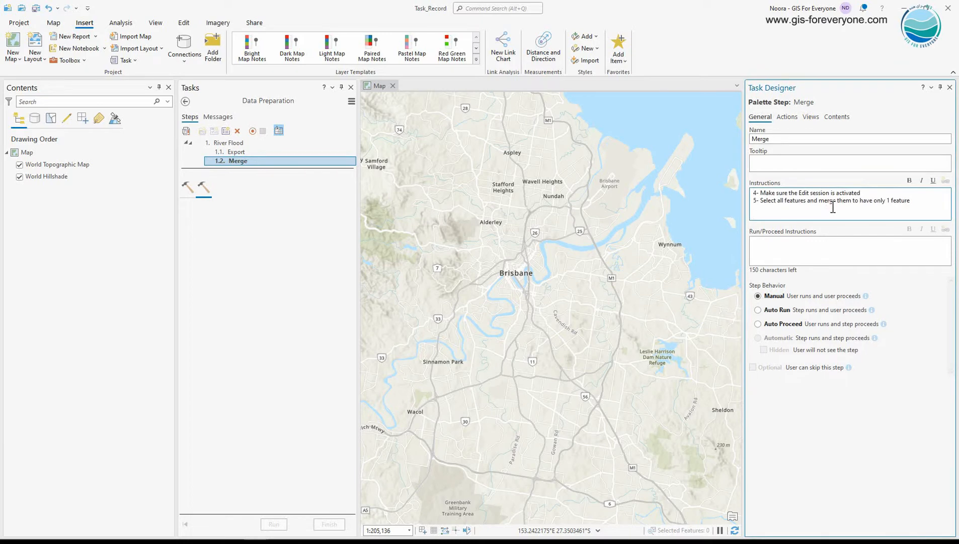
Assign the Merge (Merge features.) command to the Merge step, preset to the Existing Feature option
click(787, 118)
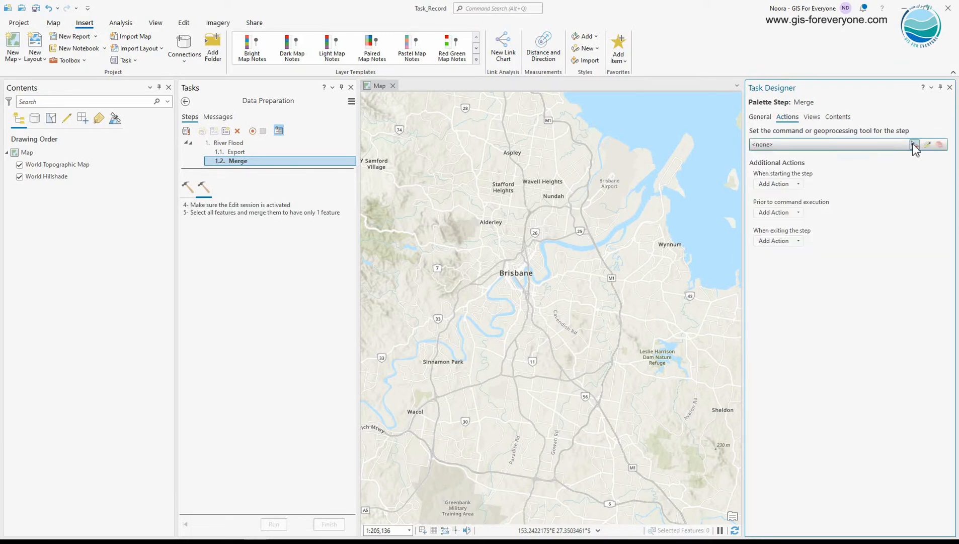
click(914, 145)
click(925, 124)
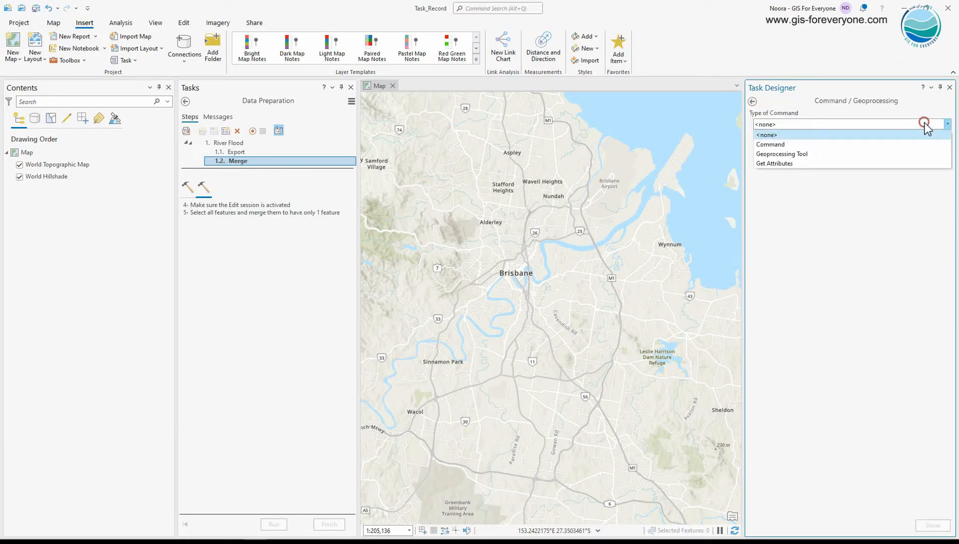
click(796, 145)
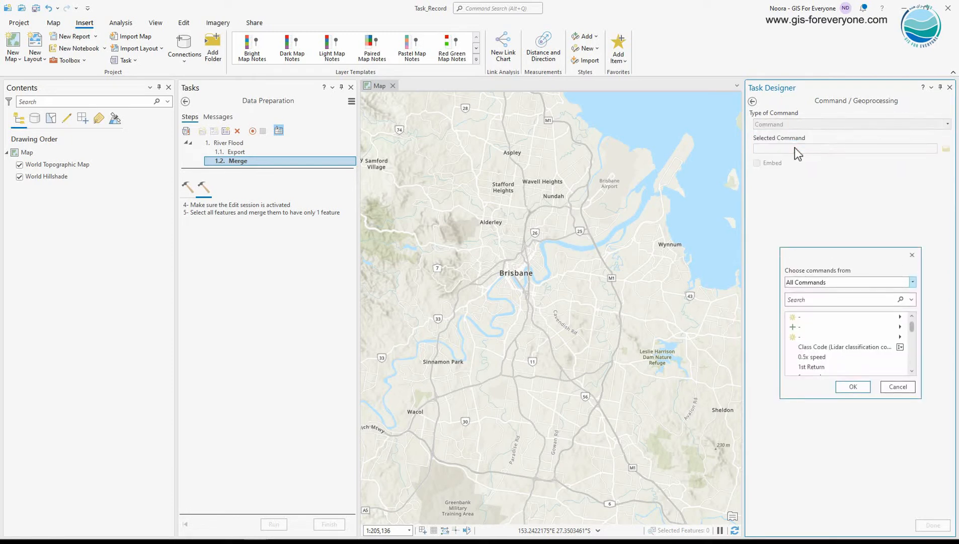
click(836, 299)
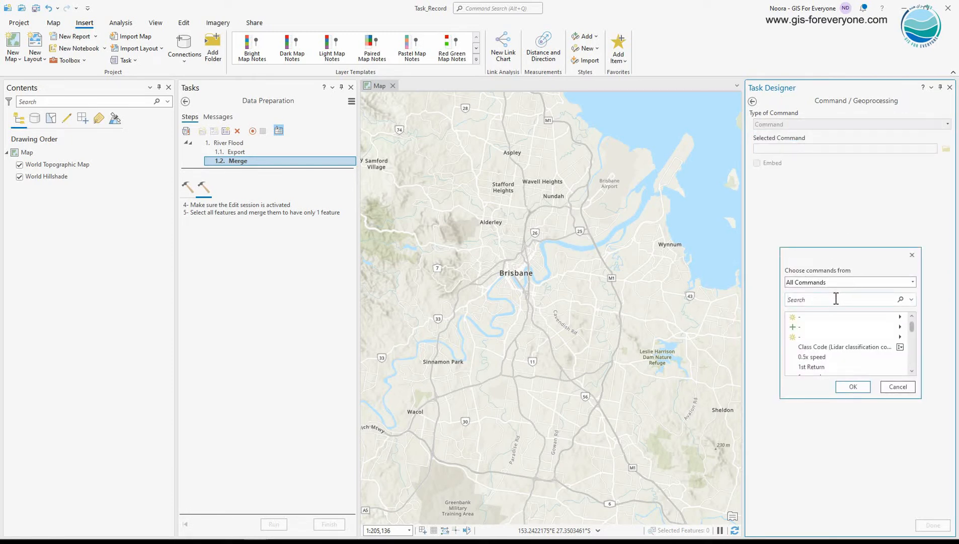
text(merge)
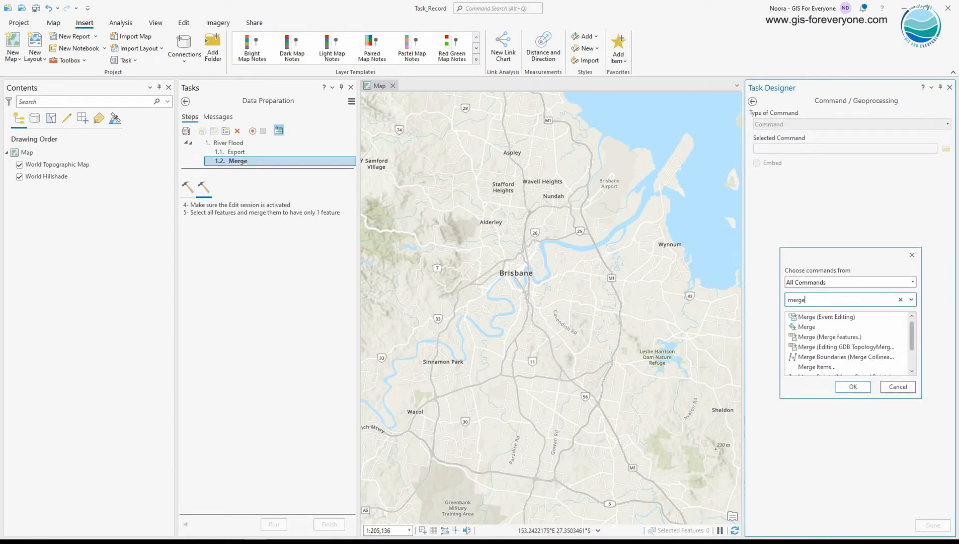
click(846, 336)
click(855, 387)
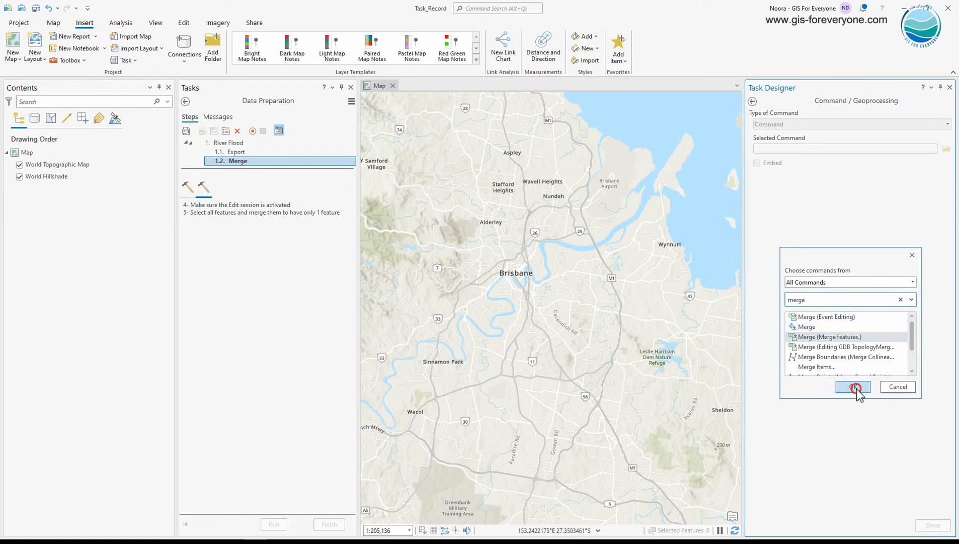
click(770, 194)
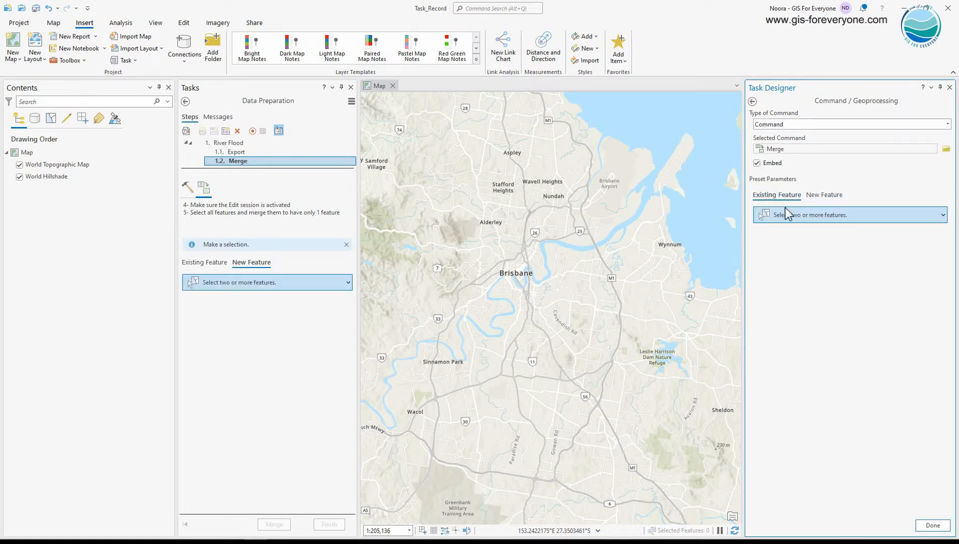
click(931, 525)
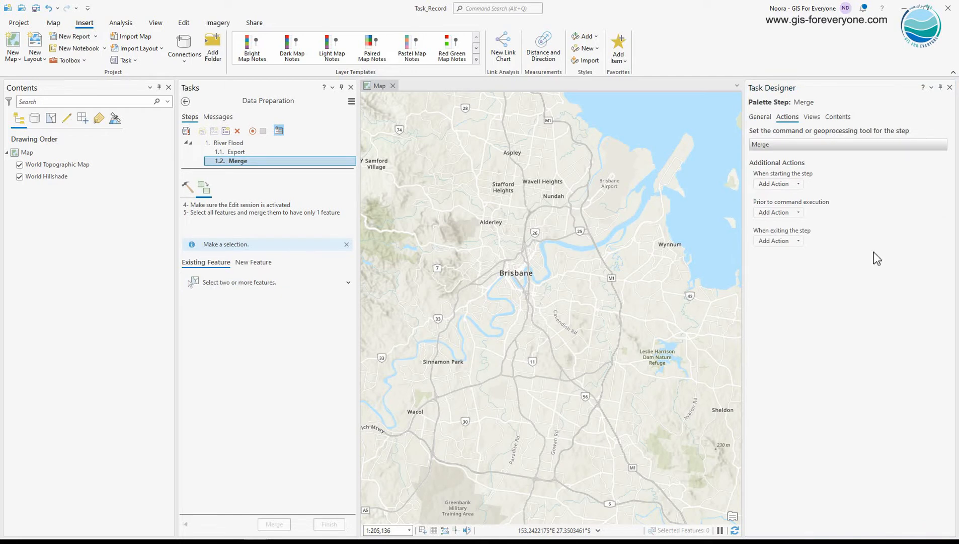
Add a palette step named Identity with instruction 6 on combining Brisbane LGA and River Flood using Identity and choosing the proper coordinate system
click(759, 118)
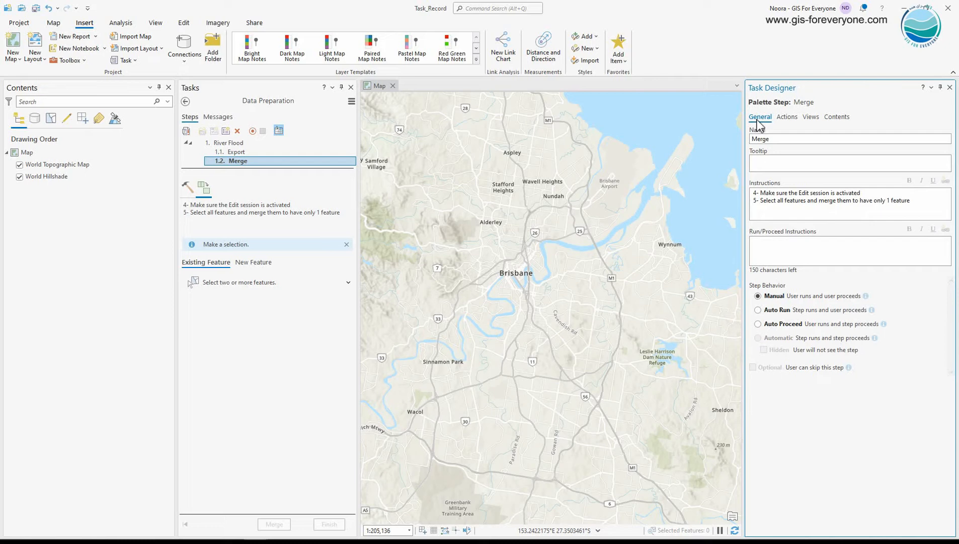
right_click(249, 162)
mouse_move(271, 182)
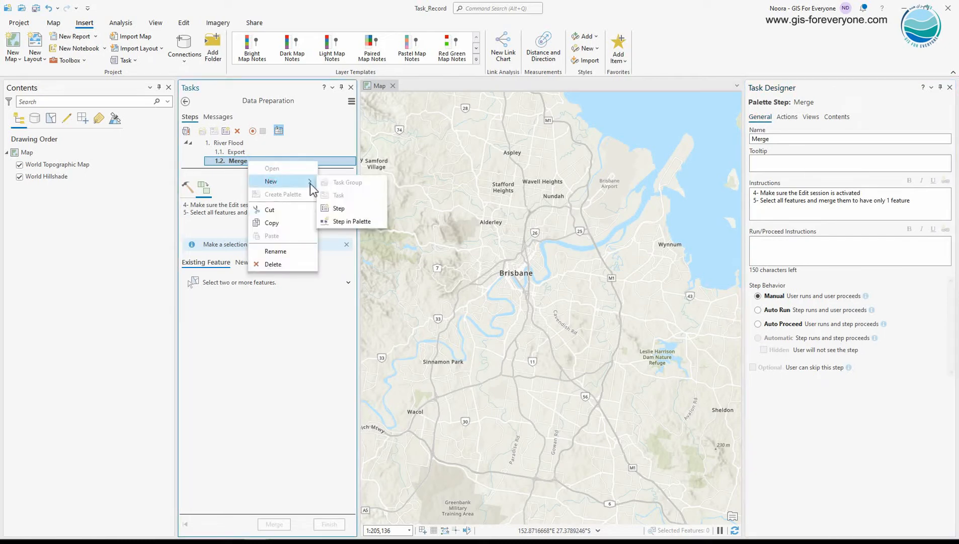
click(356, 223)
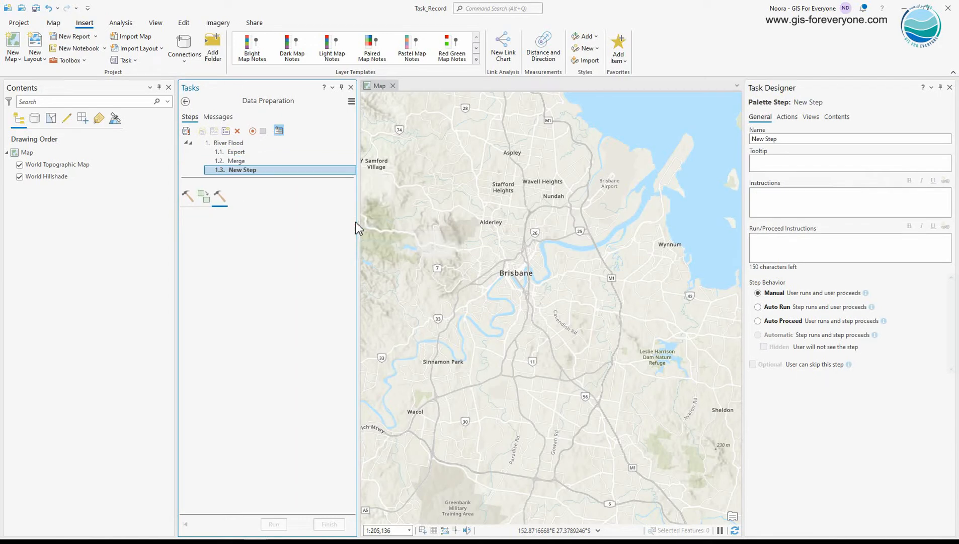
drag(788, 139, 744, 142)
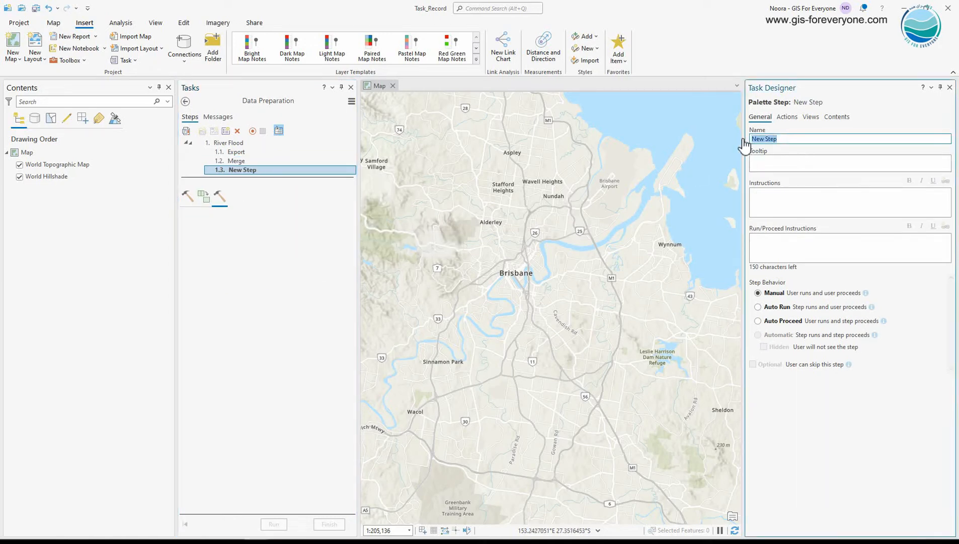
text(Identity)
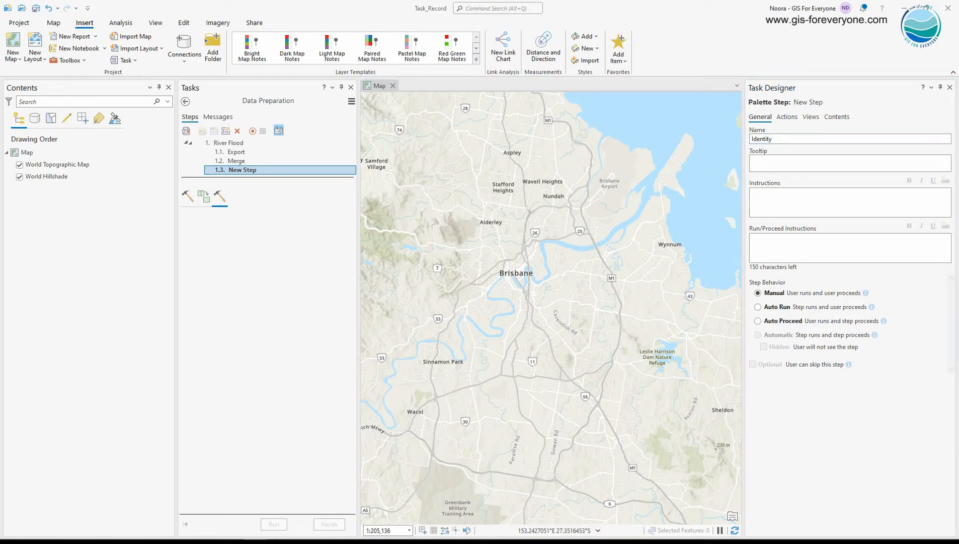
click(871, 196)
text(6-Now we need to combine Brisbane LGA and the River Flood layer using Identity tool. Input fc is the study area and Identity fc is the flood layer. Don't forget to choose the proper coordinate system, from the tool environment setting.)
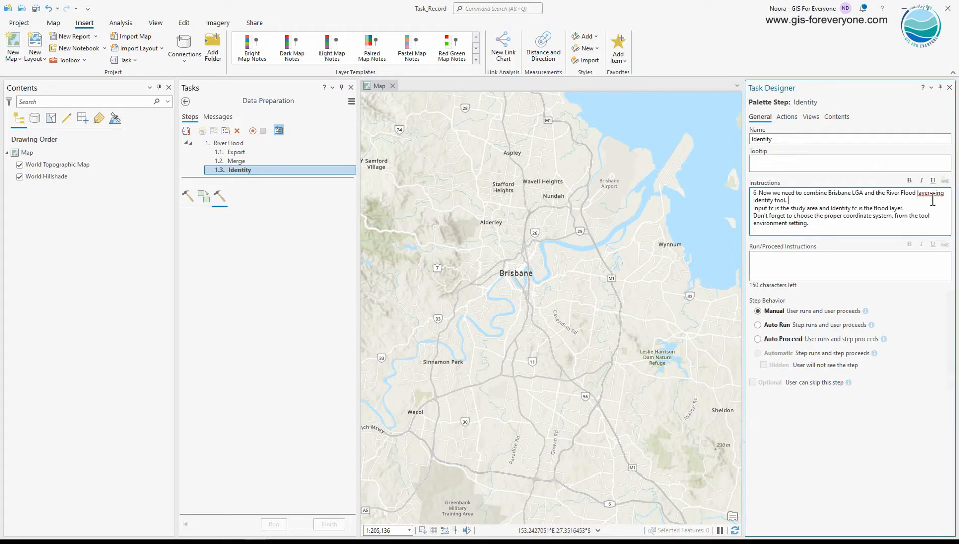
Assign the Identity geoprocessing tool to the Identity step, with RiverFlood_Brisbane as the output feature class
click(787, 117)
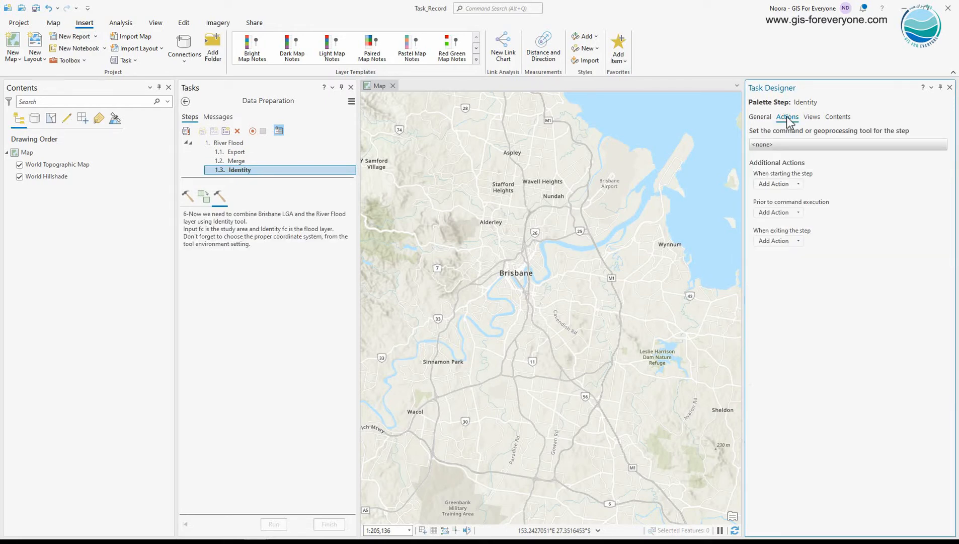
click(927, 144)
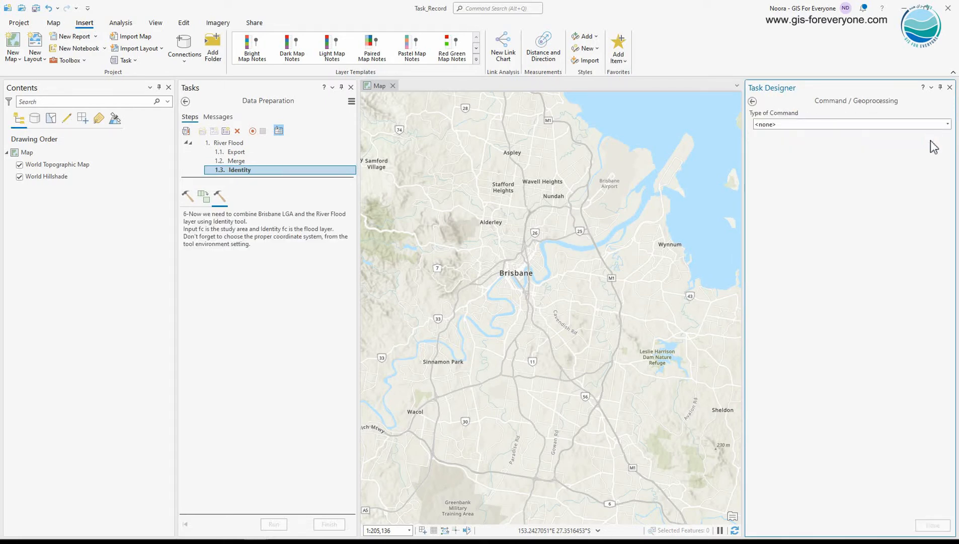
click(916, 124)
click(788, 155)
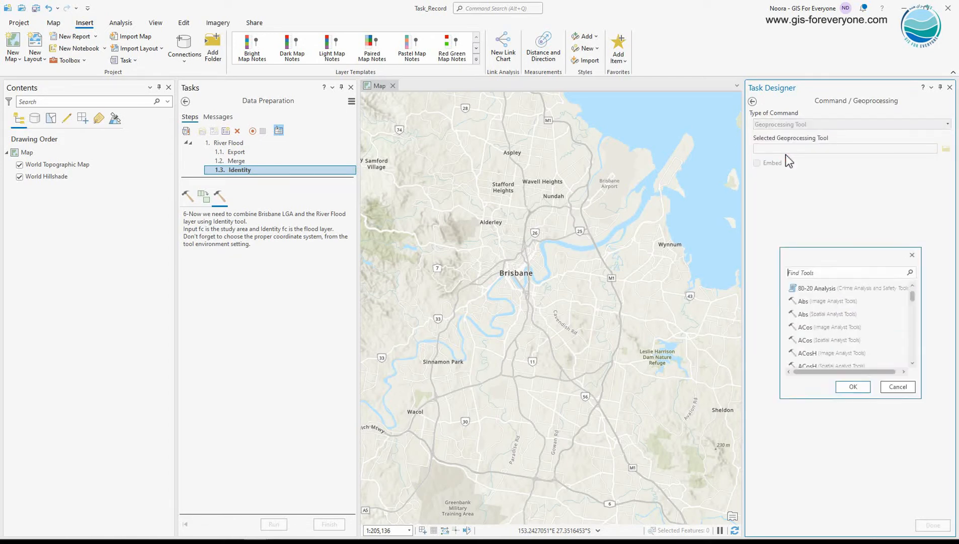
text(Identi)
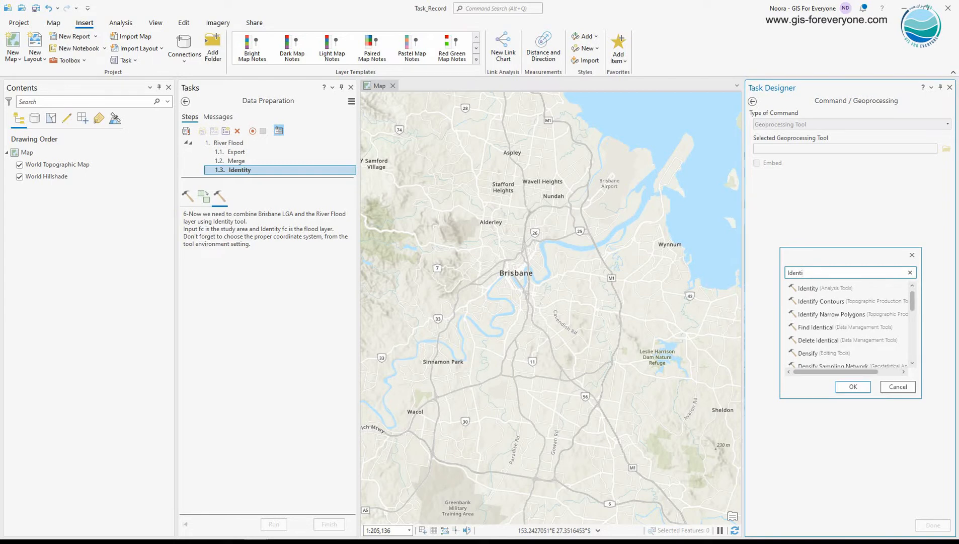
click(820, 288)
click(860, 388)
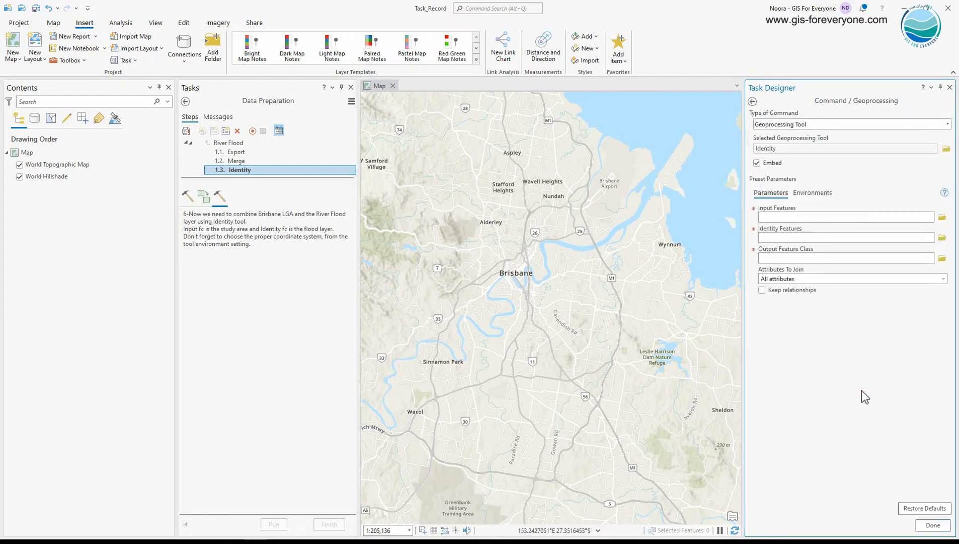
click(865, 258)
text(R)
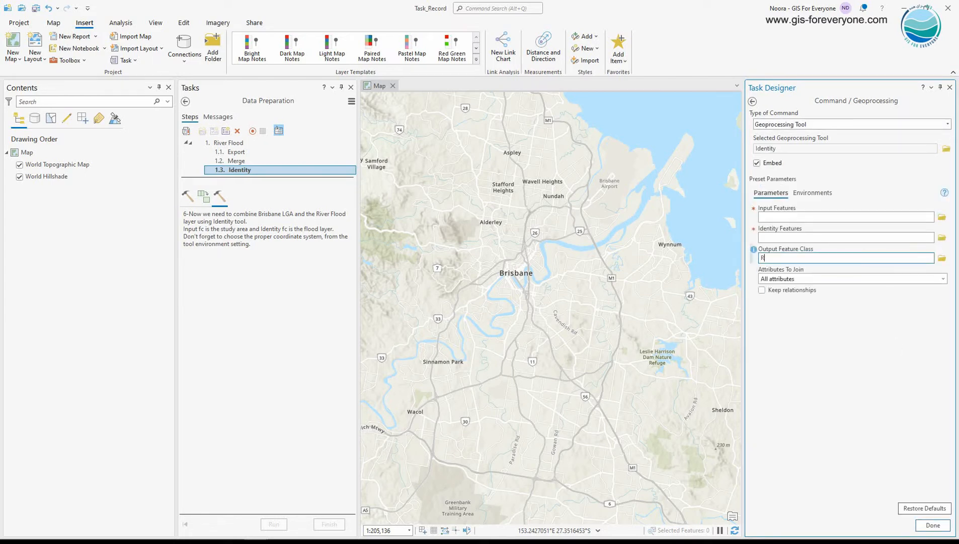
text(iverFlood_Brisbane)
click(920, 525)
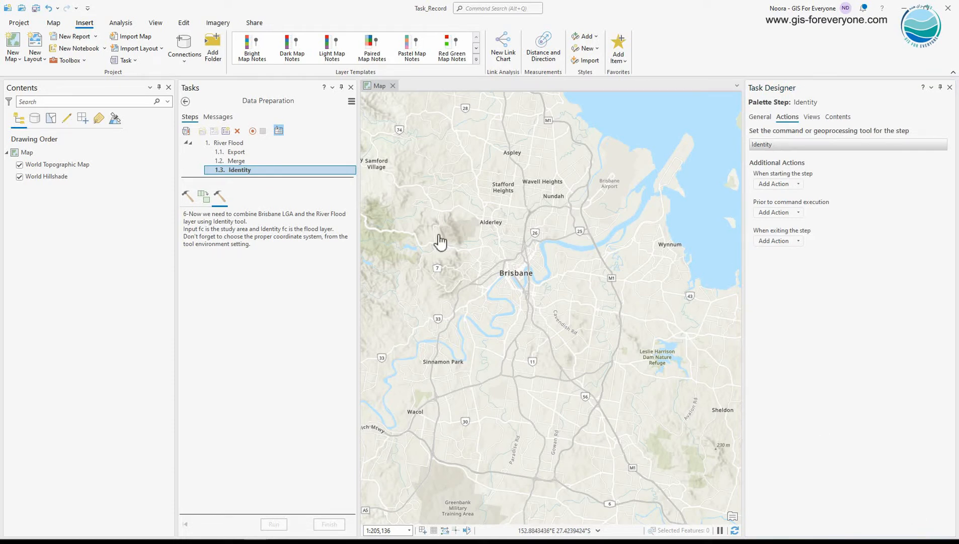
Add a palette step named Add Field with instruction 7 on giving RiverFlood_Brisbane a new field, 3 in the flood area and 1 outside
right_click(246, 171)
mouse_move(247, 174)
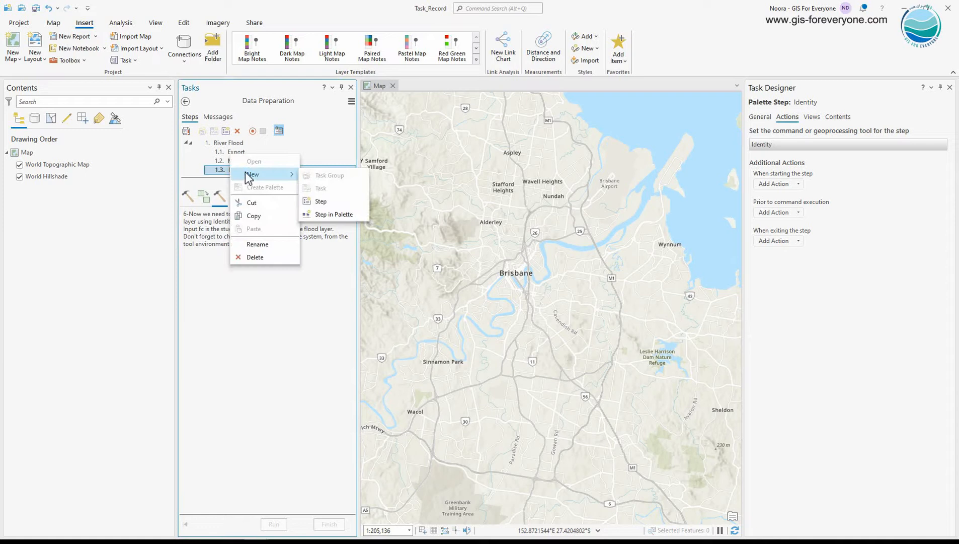
click(323, 211)
triple_click(766, 138)
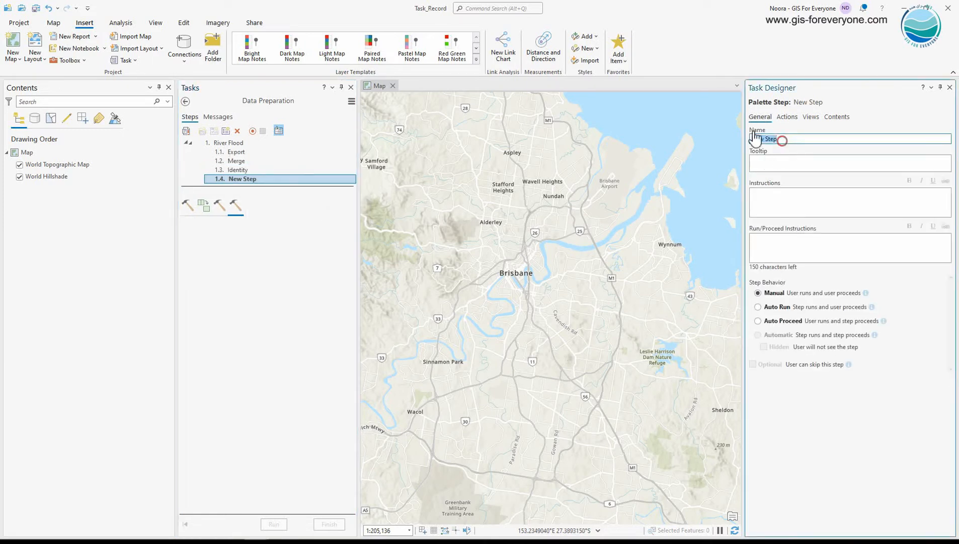
text(Add Field)
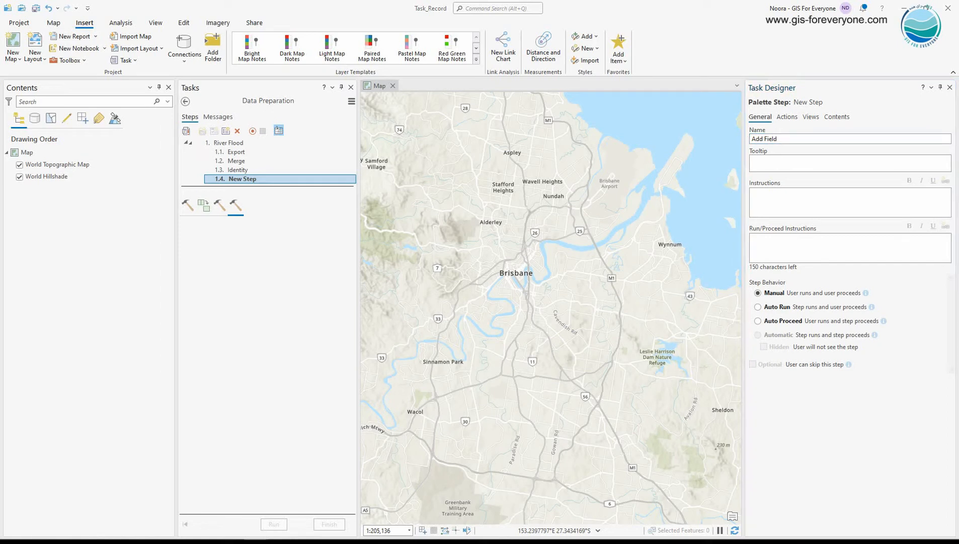
click(798, 204)
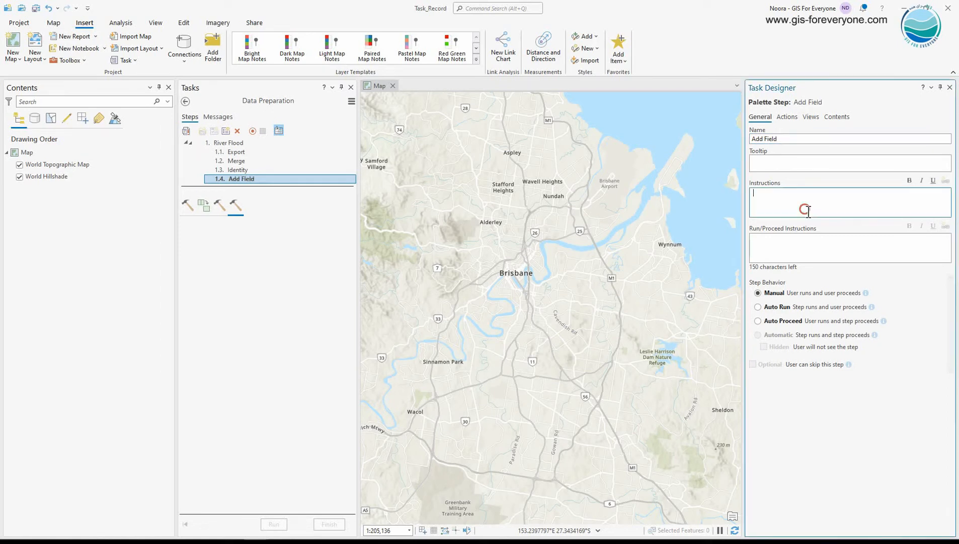
text(7- At this step, using this tool create a new field for the RiverFlood_Brisbane layer. For features in flood area put 3 (lowest priority) and for those outside the flood put 1 (highest priority).)
Assign the Add Field (Data Management Tools) geoprocessing tool to the Add Field step
click(787, 117)
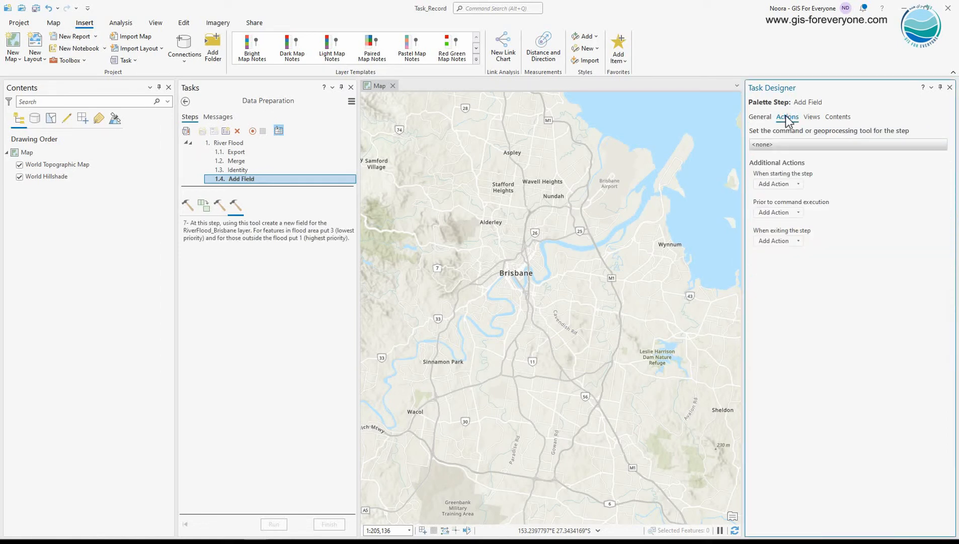
click(928, 143)
click(898, 126)
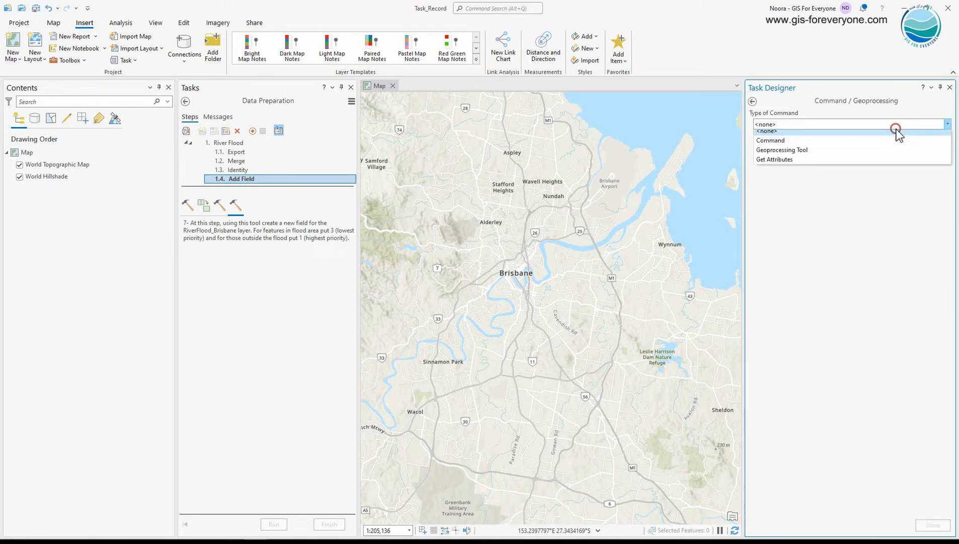
click(789, 155)
click(821, 272)
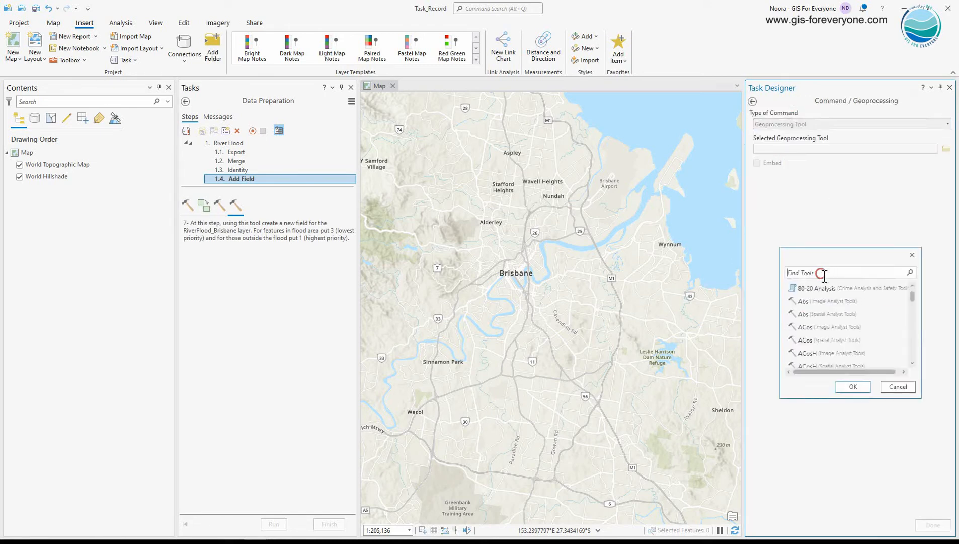
text(add field)
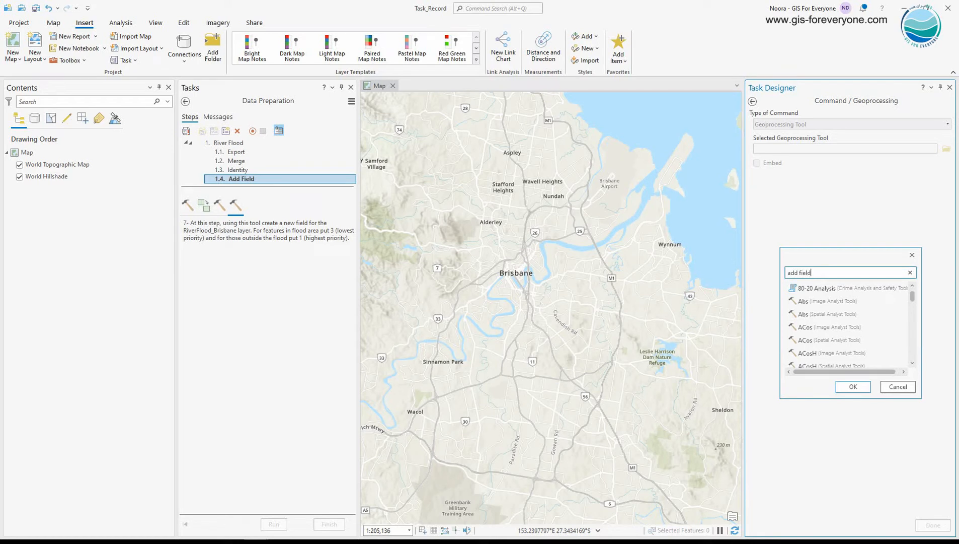
click(842, 287)
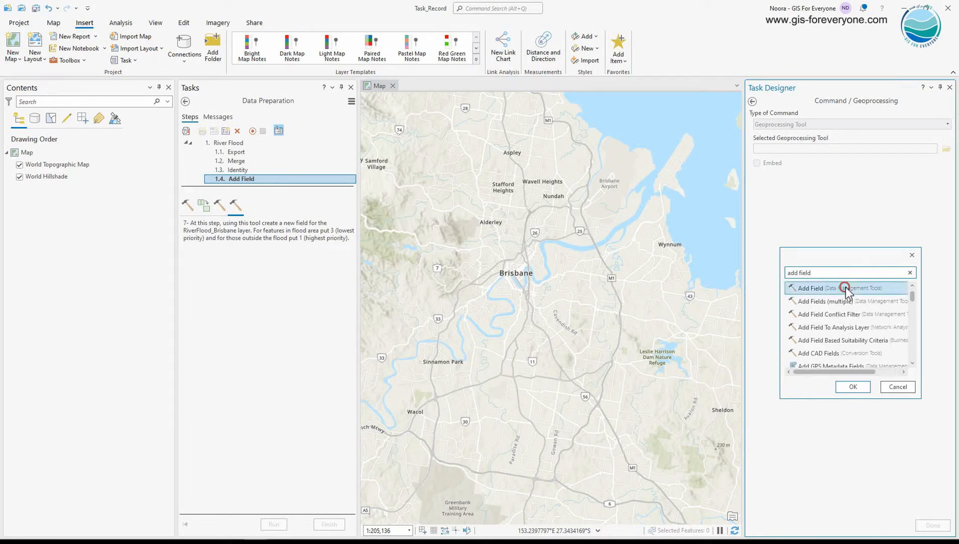
click(854, 386)
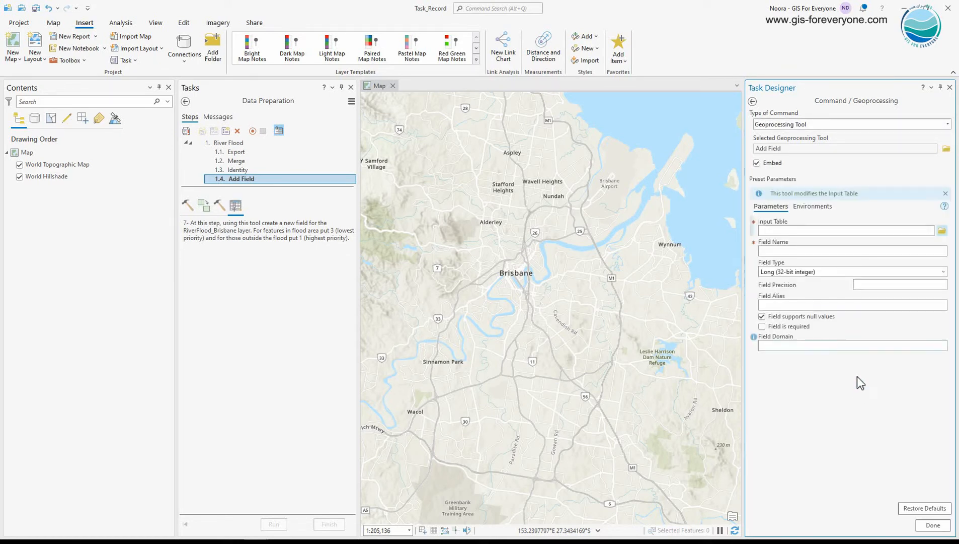
Preset the Add Field tool's field name to raster and choose its field type
click(817, 251)
text(raster)
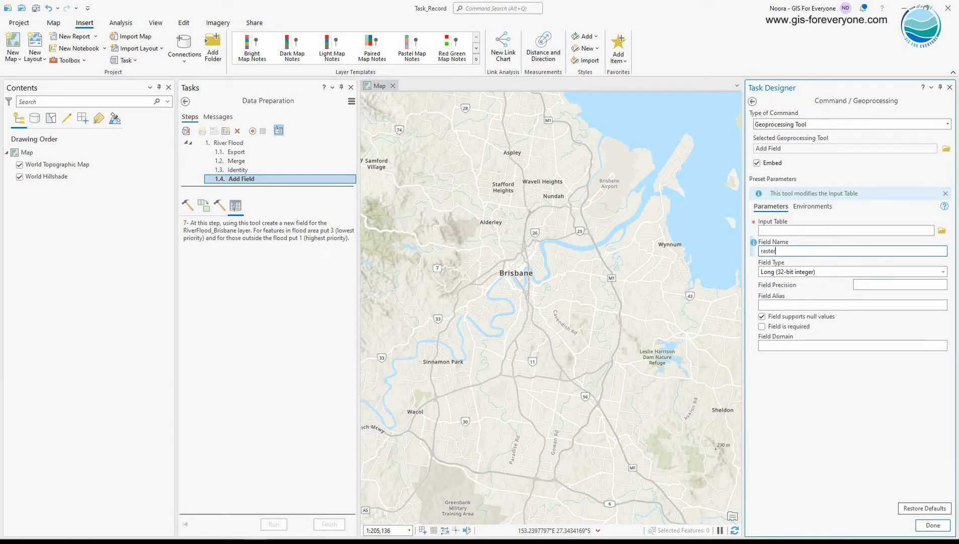
click(825, 272)
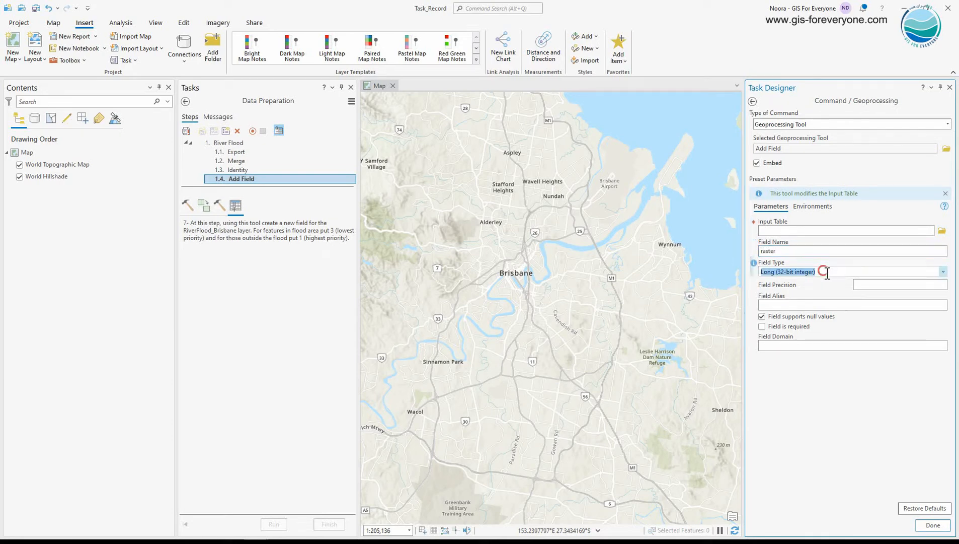
click(942, 271)
click(791, 314)
click(933, 525)
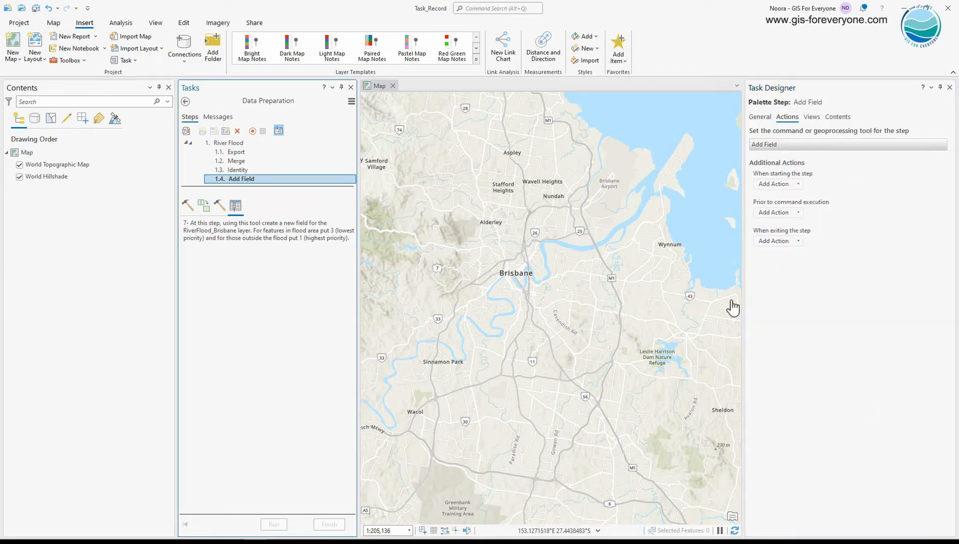
Mark the River Flood palette as optional so that it can be skipped
click(298, 144)
click(259, 143)
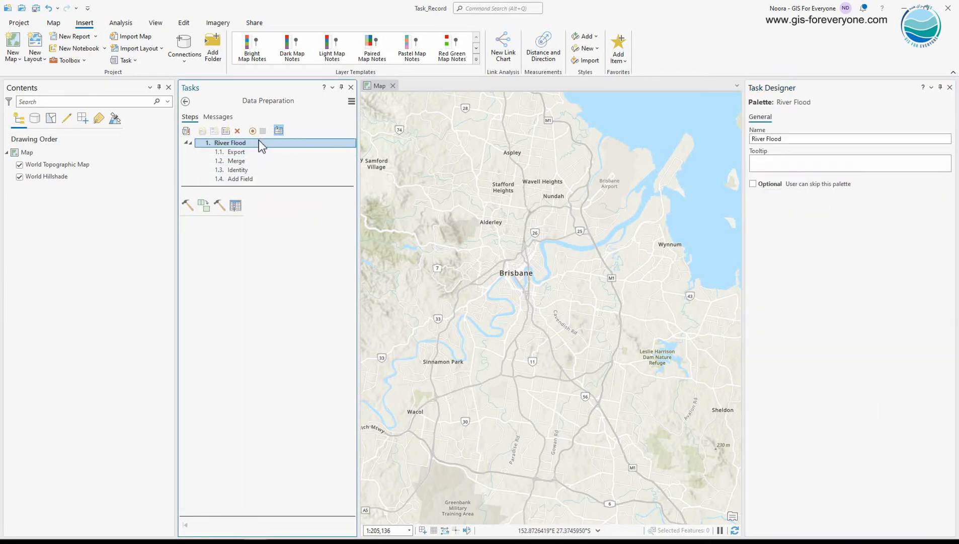
click(753, 183)
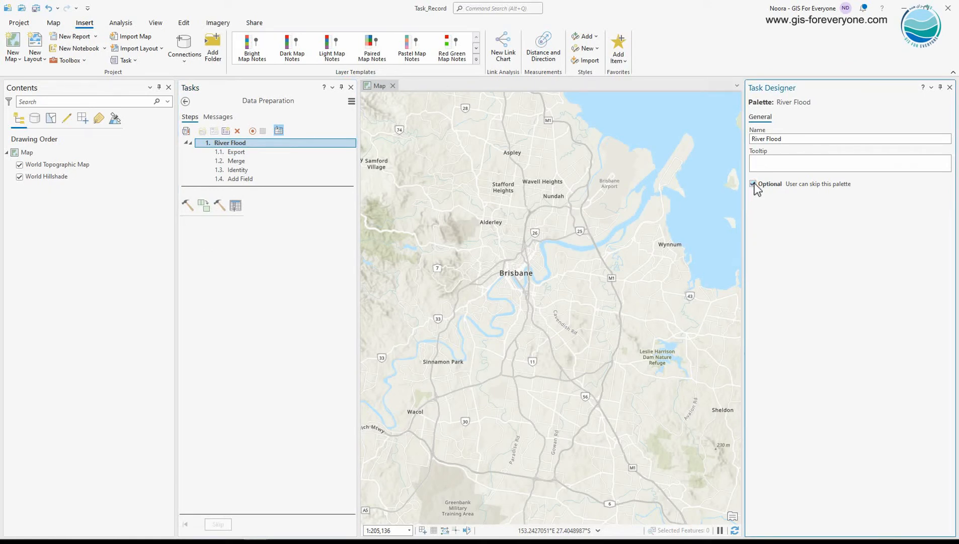
Create a new palette below River Flood in the Data Preparation task and delete the surplus new step
right_click(242, 143)
click(316, 171)
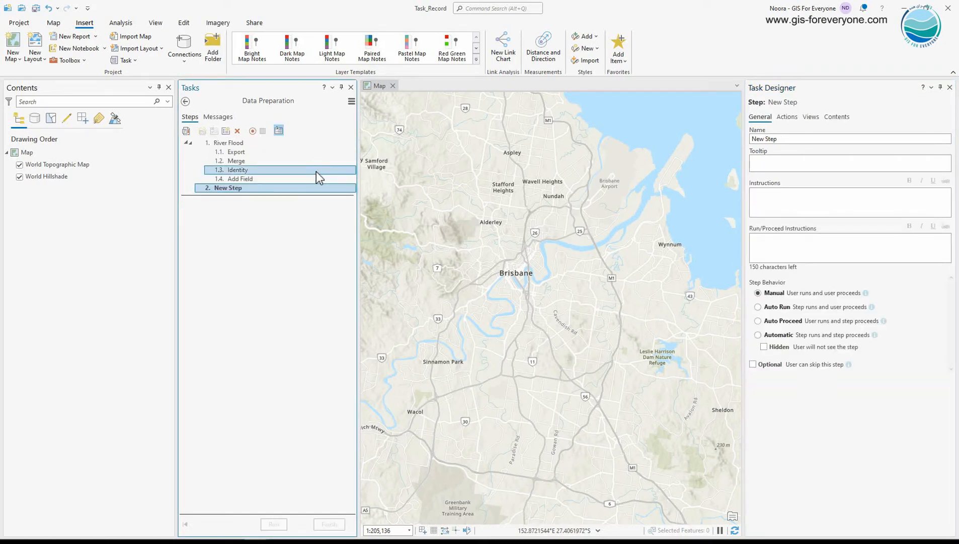
click(253, 187)
right_click(243, 187)
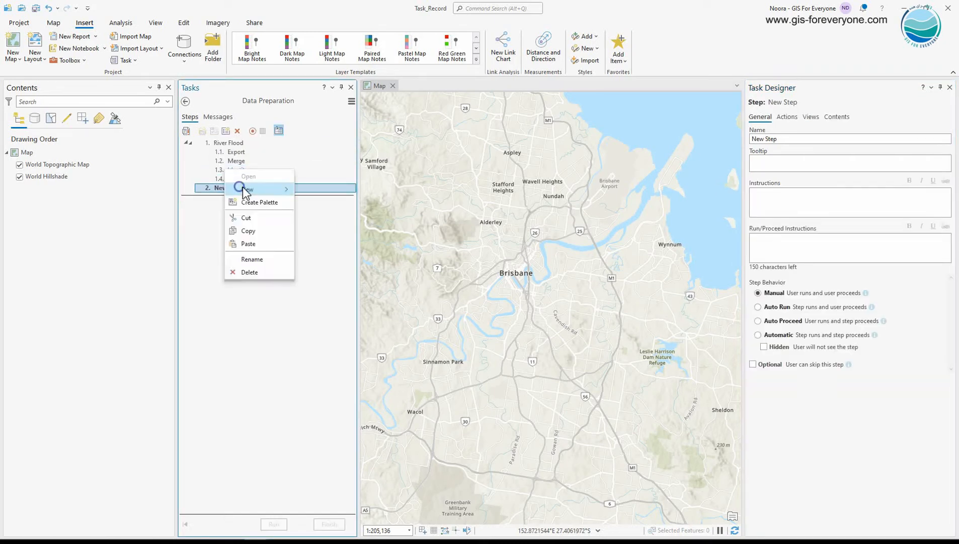
click(261, 202)
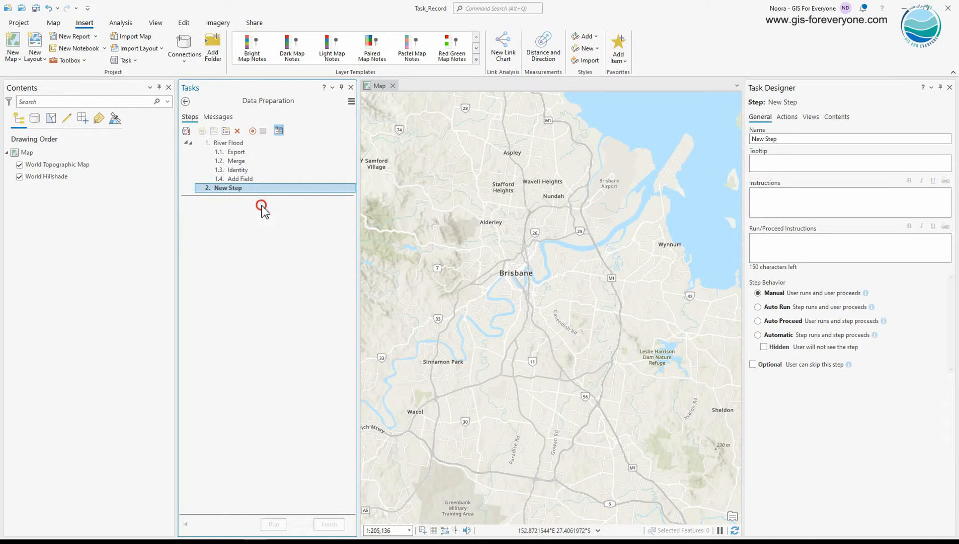
click(232, 188)
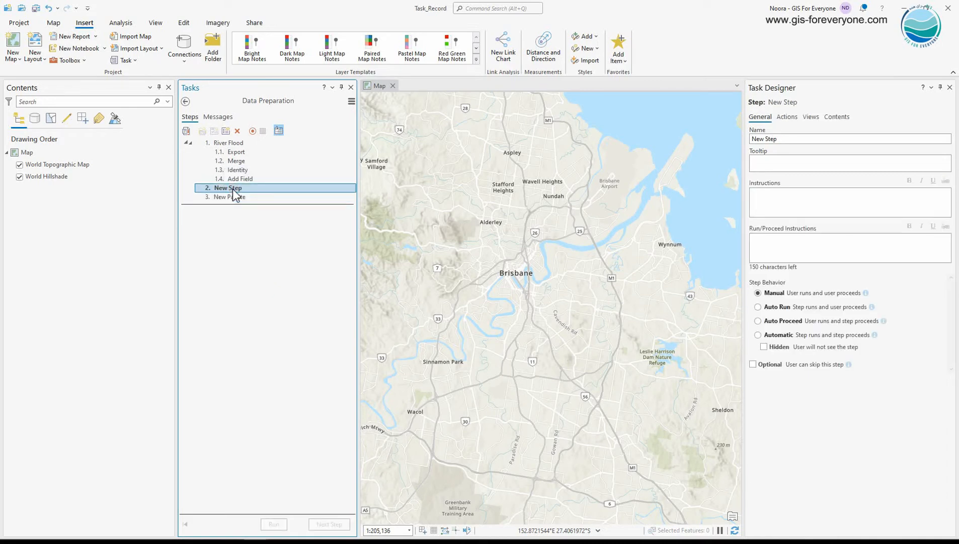
click(237, 131)
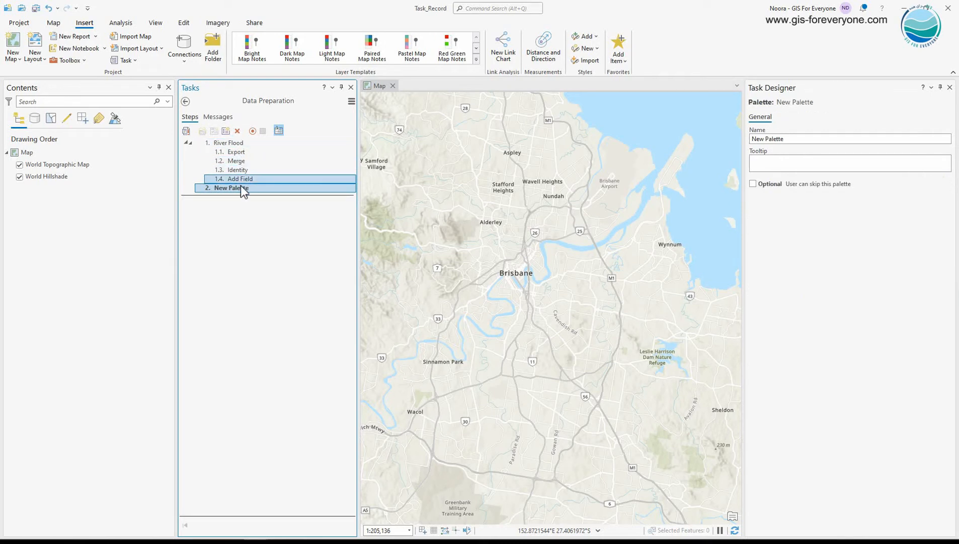
Name the new palette Residential and mark it as optional
click(788, 139)
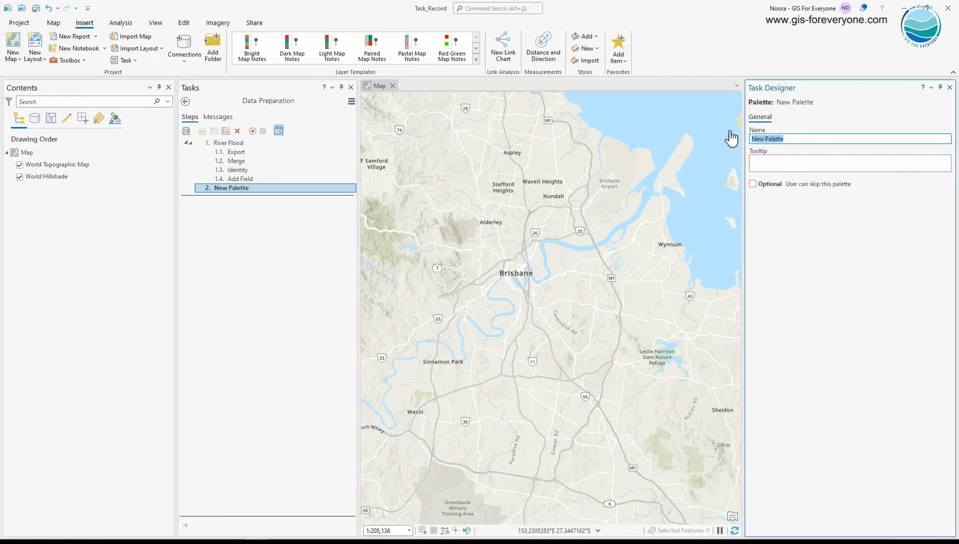
text(Residential)
click(752, 184)
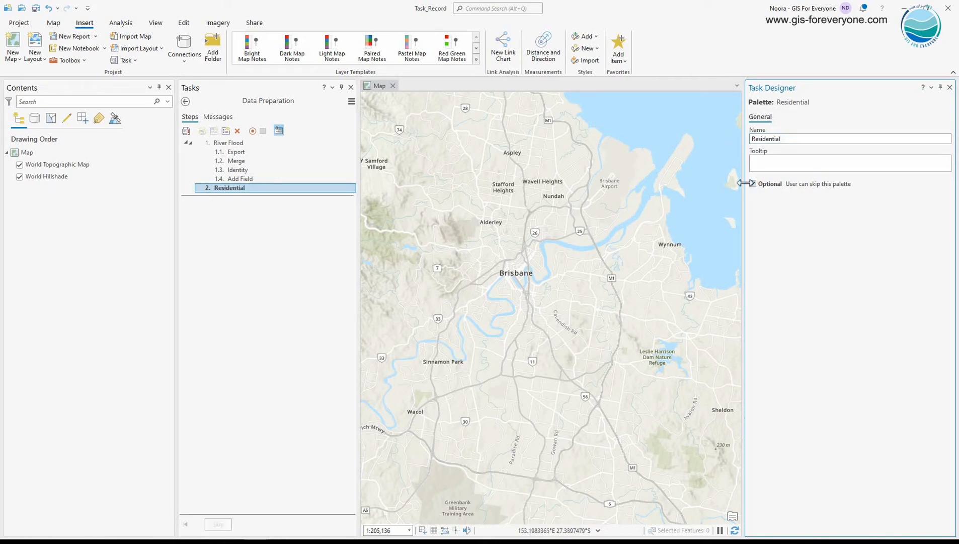
Add a step named Export inside the Residential palette
right_click(243, 190)
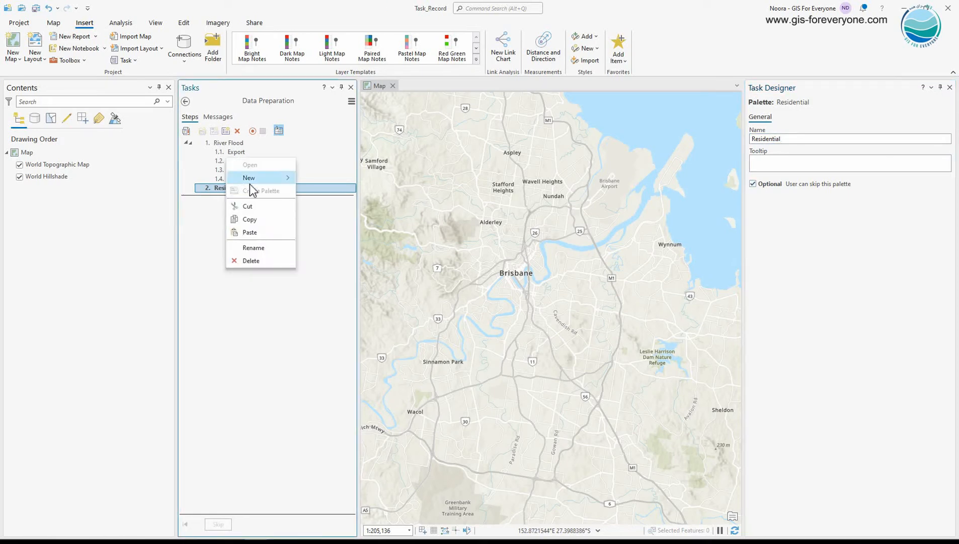
mouse_move(254, 184)
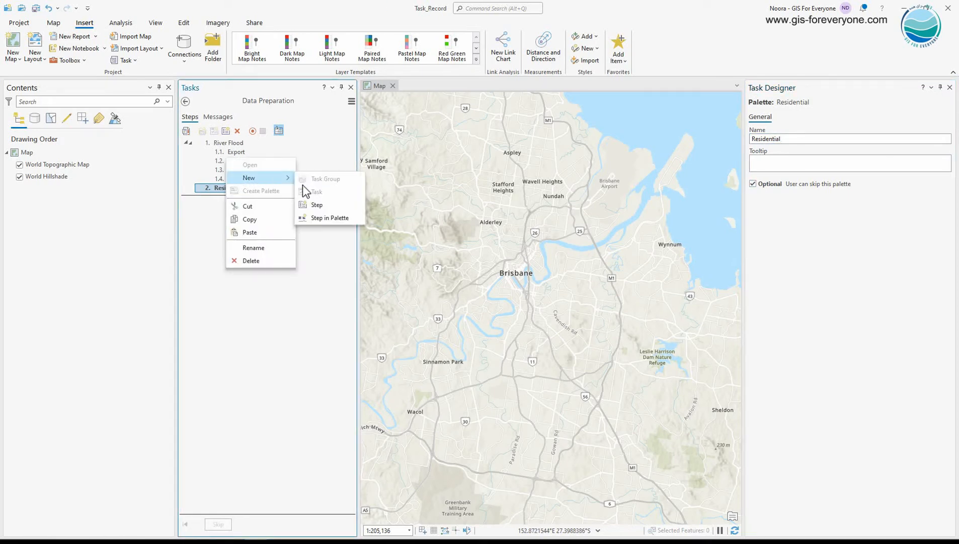
click(328, 218)
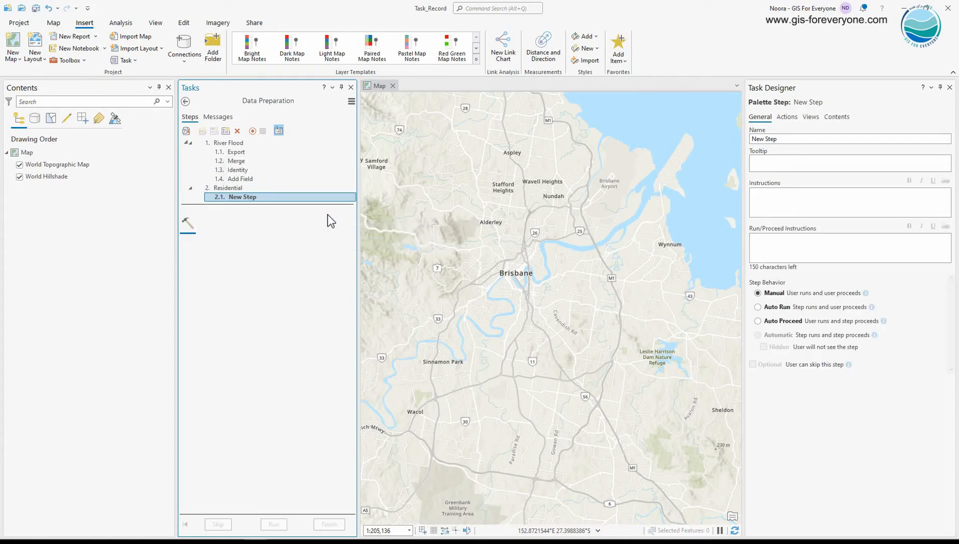
triple_click(785, 139)
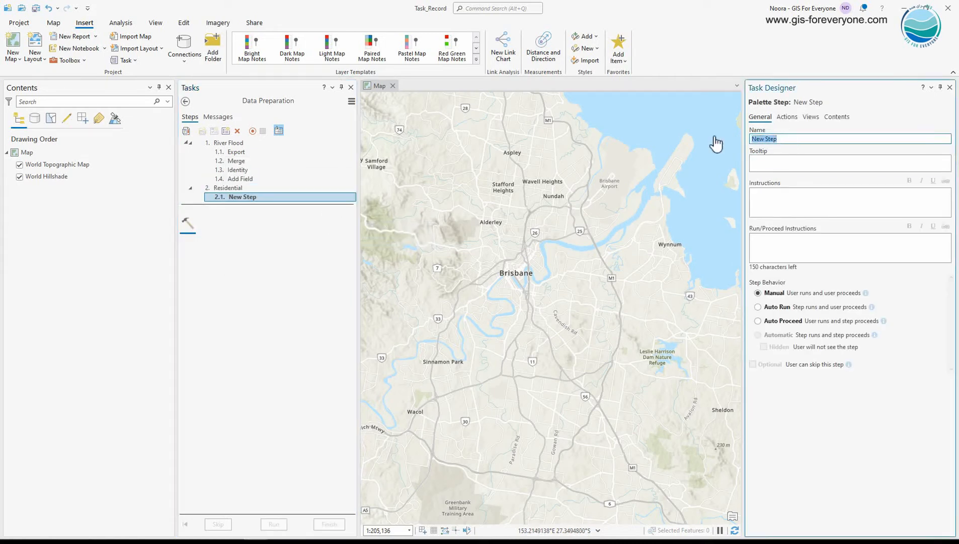
text(Export)
click(775, 195)
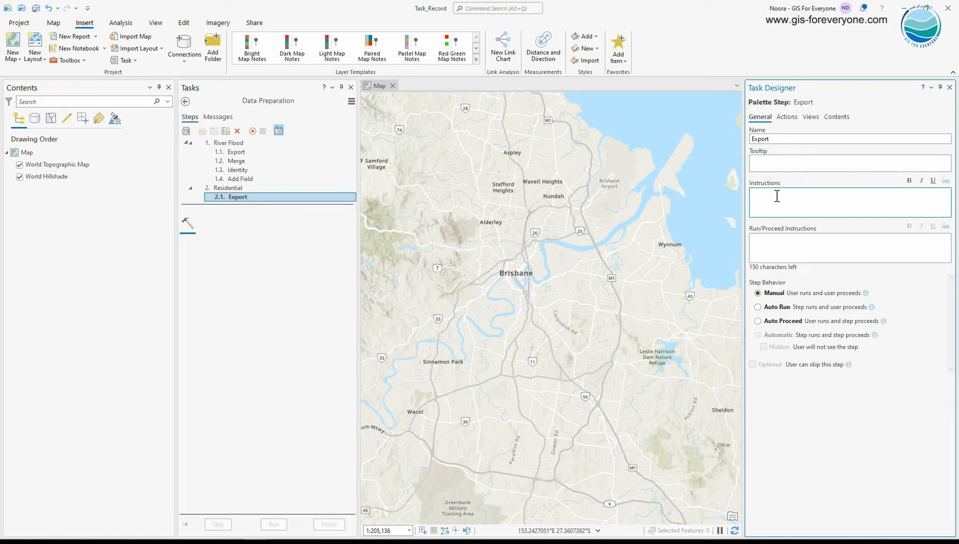
Assign the Feature Class To Feature Class geoprocessing tool to the Residential palette's Export step, with the output name preset to Residential
click(790, 118)
click(931, 144)
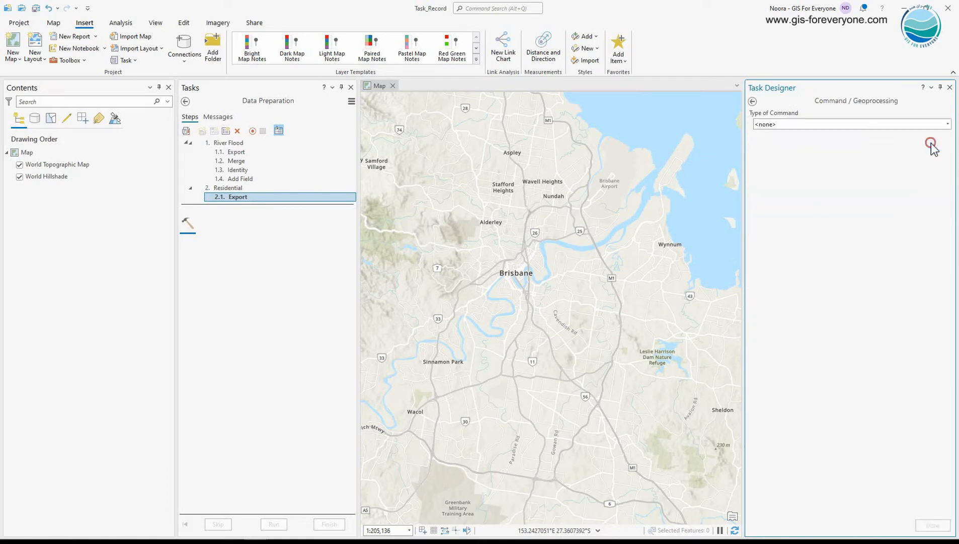
click(926, 124)
click(800, 150)
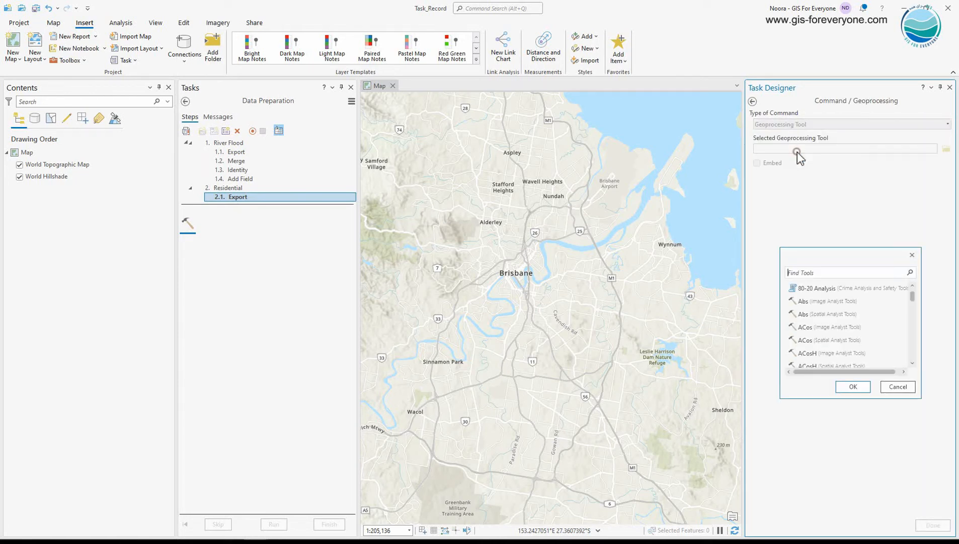
text(feature clas)
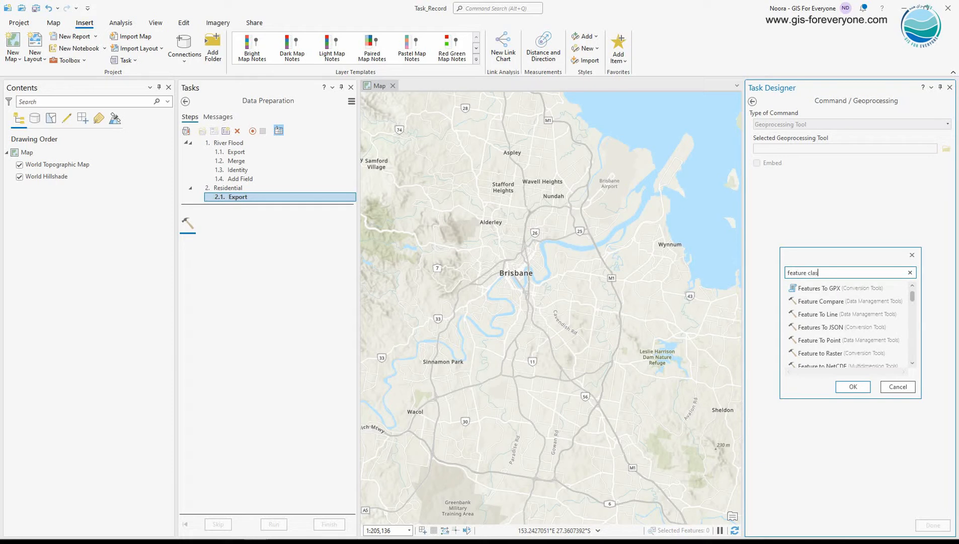
text(s)
click(826, 327)
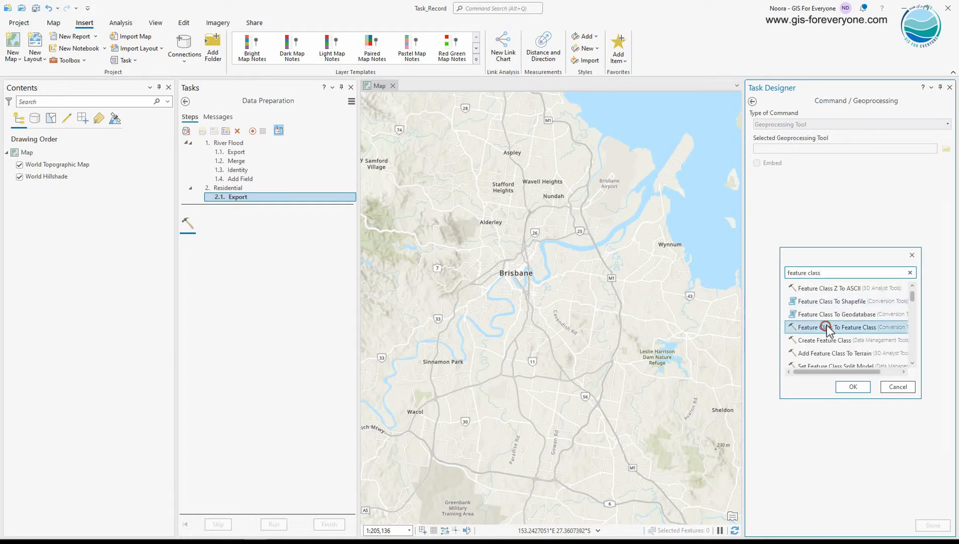
click(853, 386)
click(834, 284)
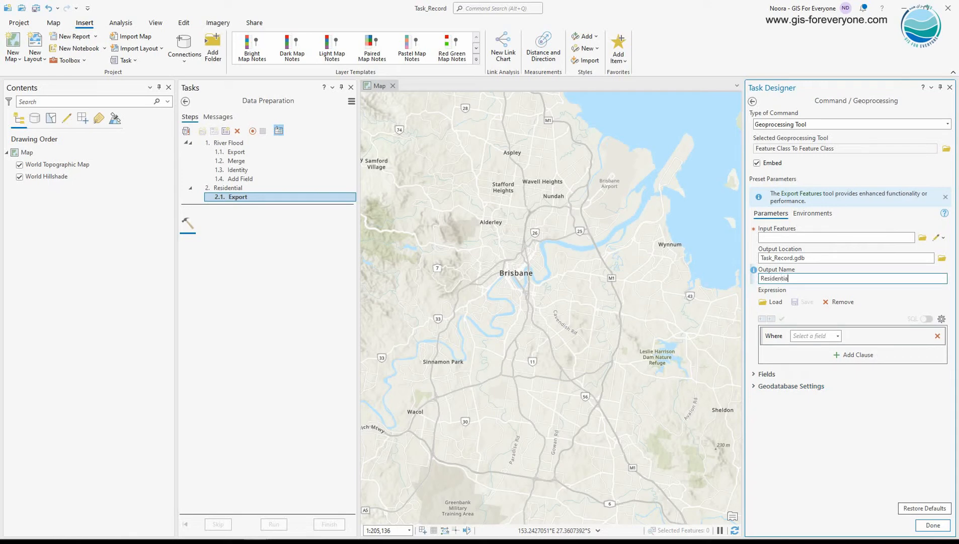
click(933, 525)
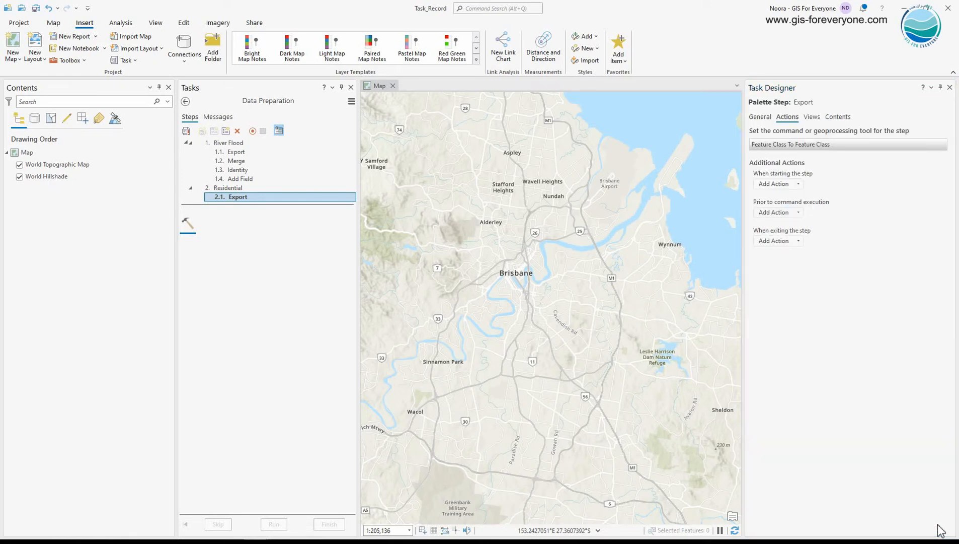
Add a step named Euclidean Distance after Export in the Residential palette
right_click(241, 197)
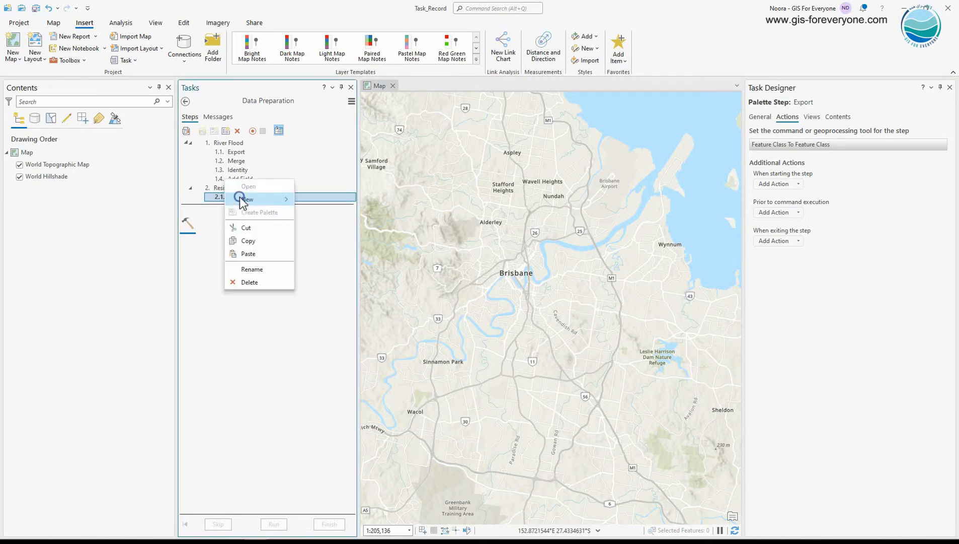
mouse_move(244, 199)
click(331, 240)
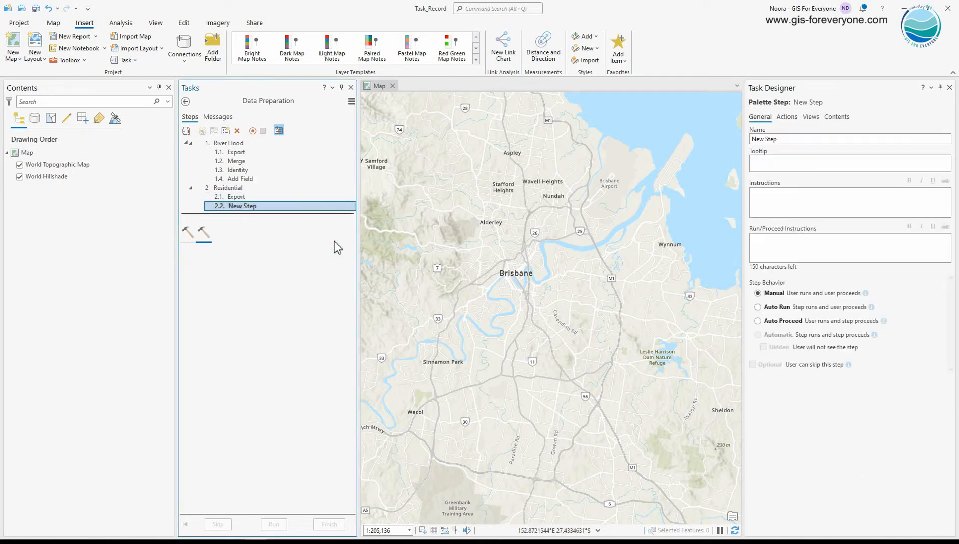
drag(793, 139, 720, 143)
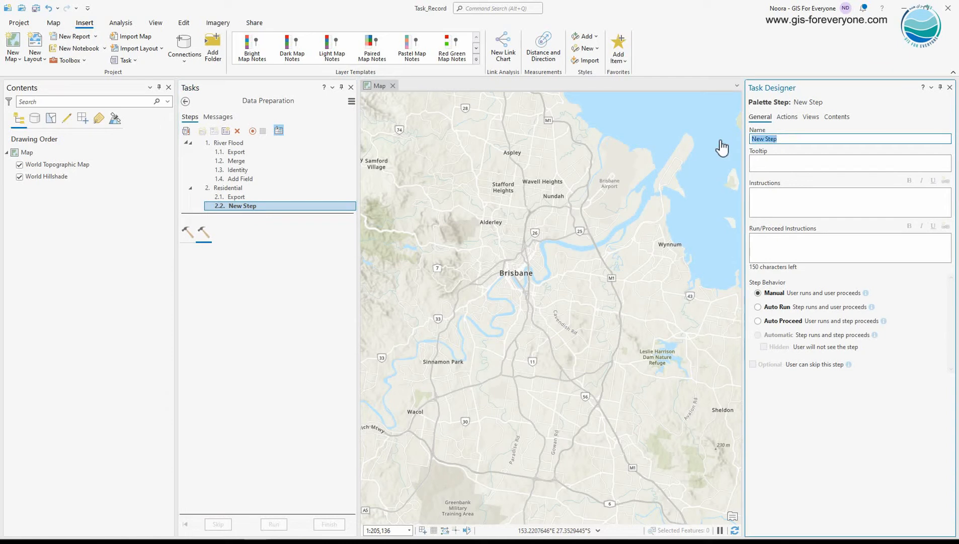
text(Euclidean)
Assign the Spatial Analyst Euclidean Distance geoprocessing tool to the Euclidean Distance step, keeping its default parameters
click(787, 116)
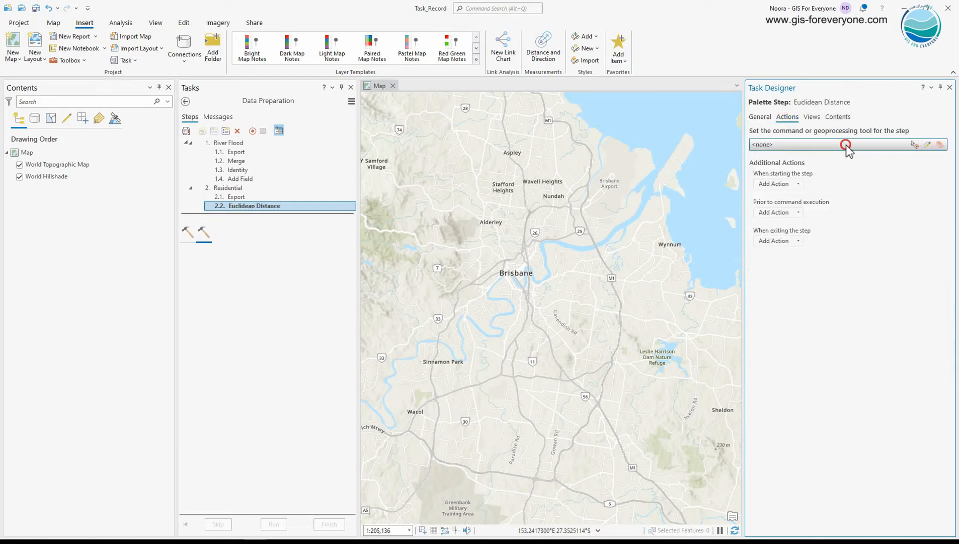
click(931, 145)
click(923, 124)
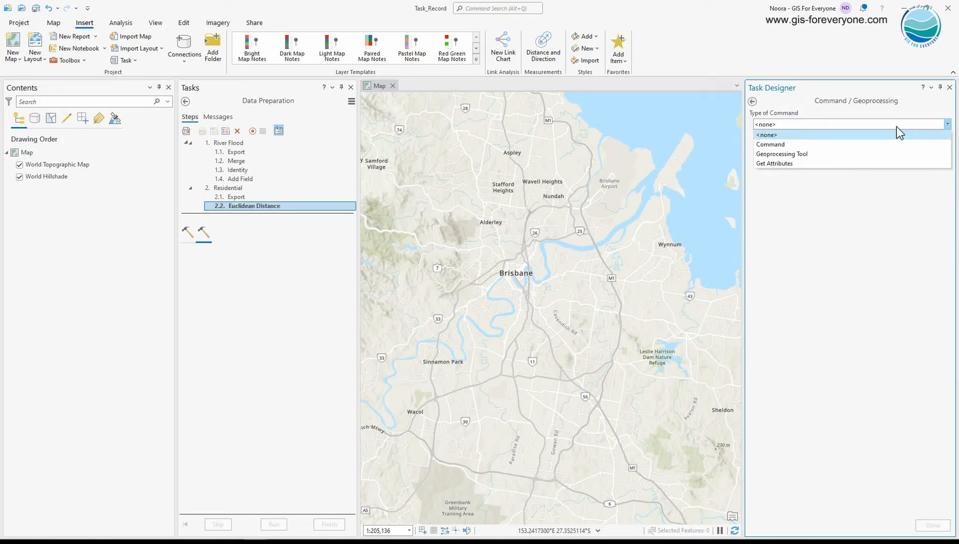
click(775, 155)
click(837, 272)
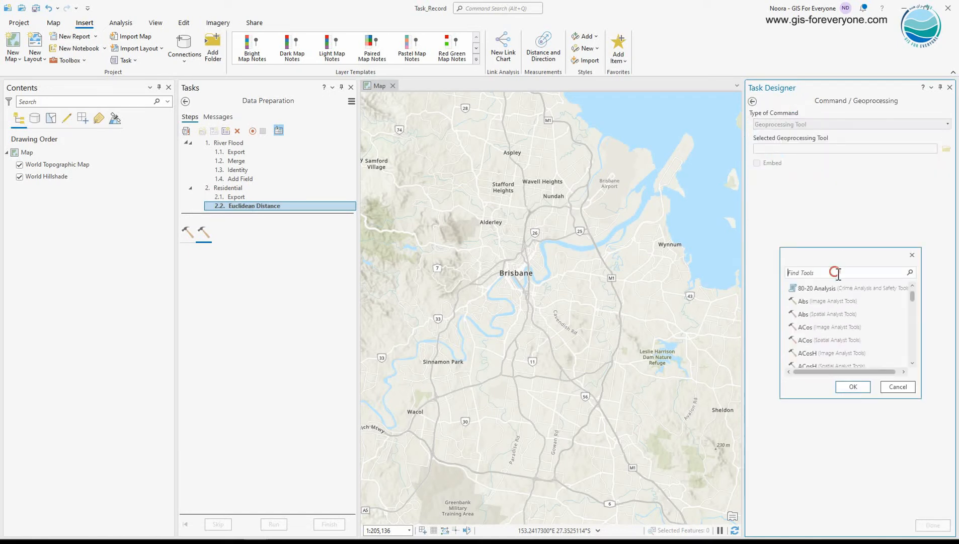
text(eucli)
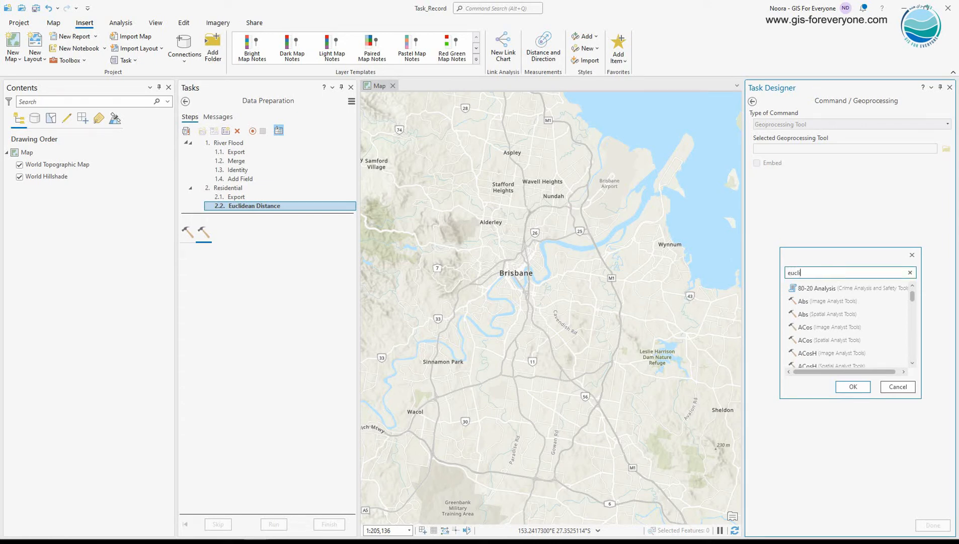
click(856, 288)
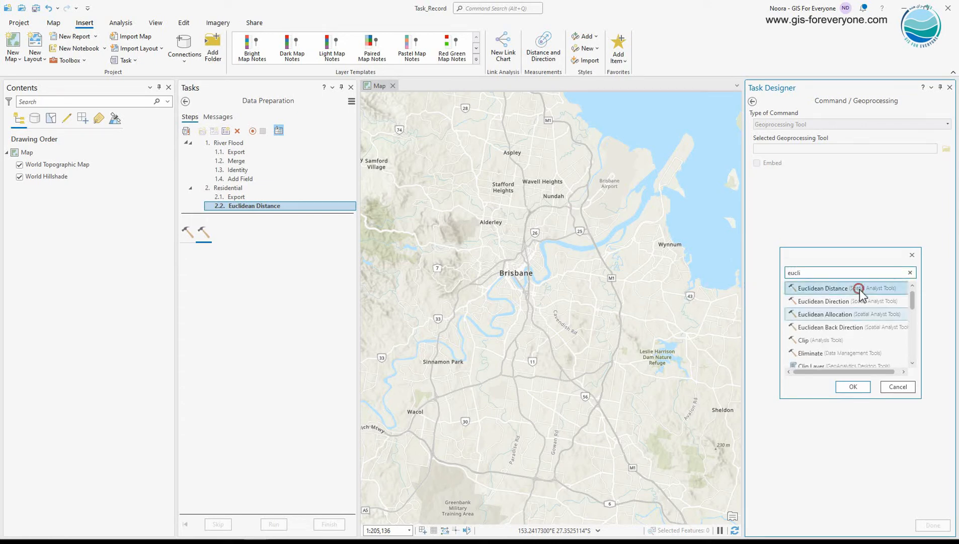
click(855, 386)
click(940, 525)
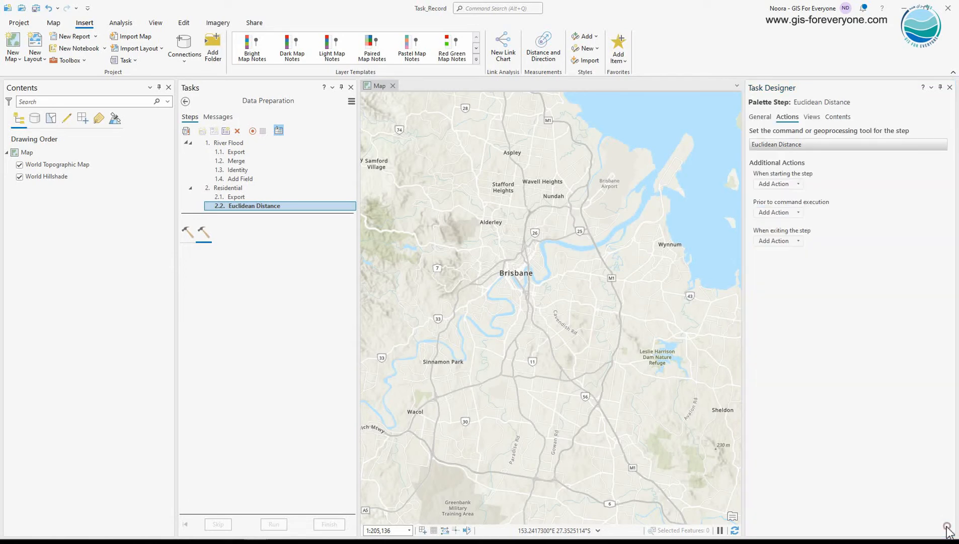
Add a step named Reclassify after Euclidean Distance in the Residential palette
right_click(267, 205)
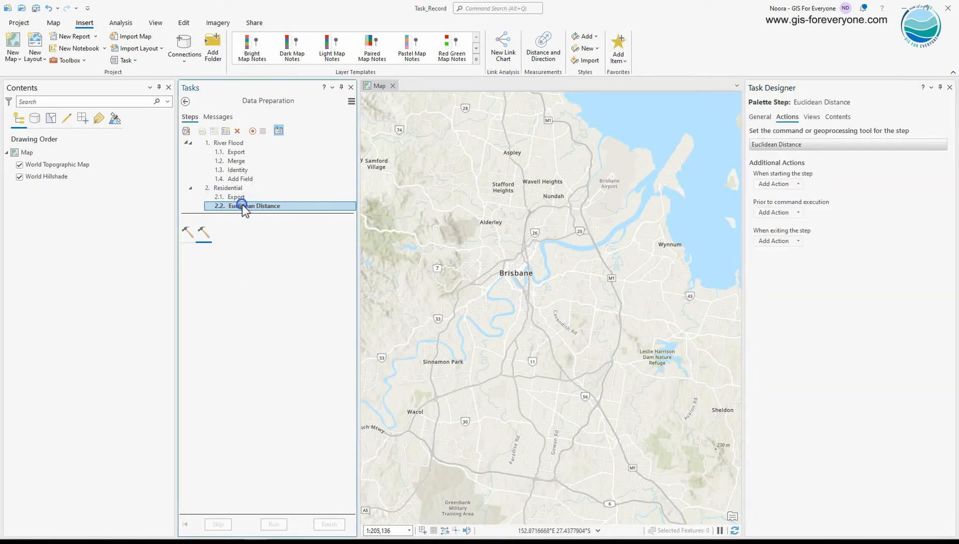
right_click(242, 207)
click(248, 207)
click(318, 233)
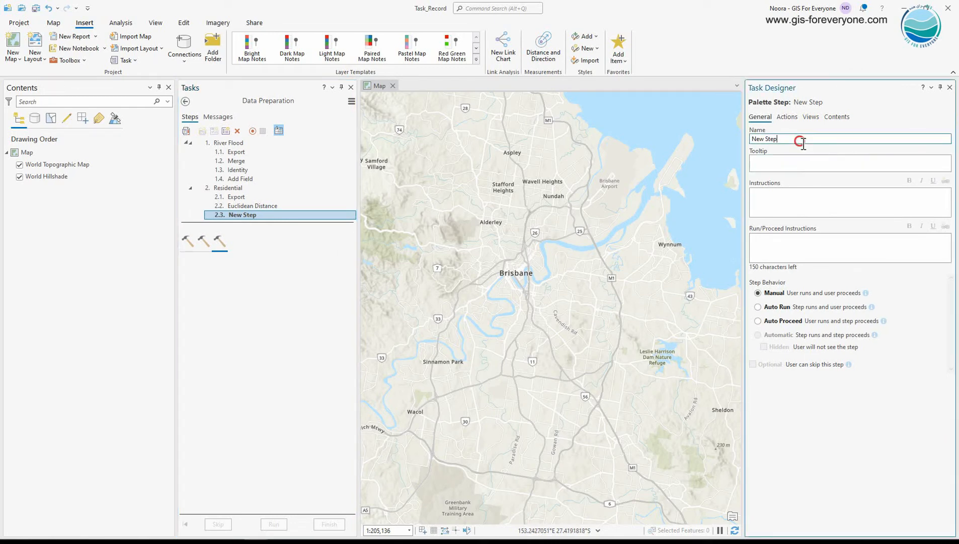
drag(794, 138, 710, 145)
text(Reclassify)
Assign the Spatial Analyst version of the Reclassify geoprocessing tool to the Reclassify step, keeping its default parameters
click(787, 117)
click(926, 148)
click(833, 124)
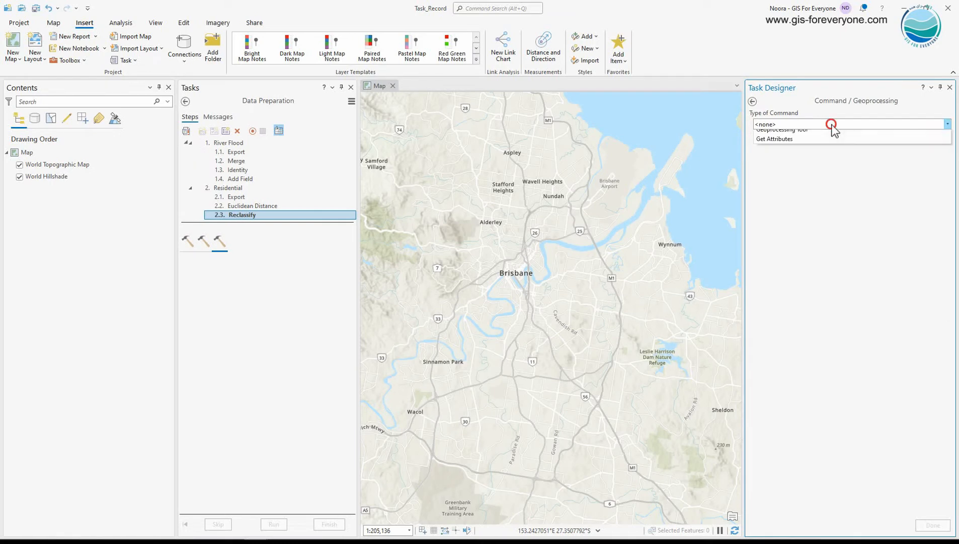
click(798, 152)
click(812, 272)
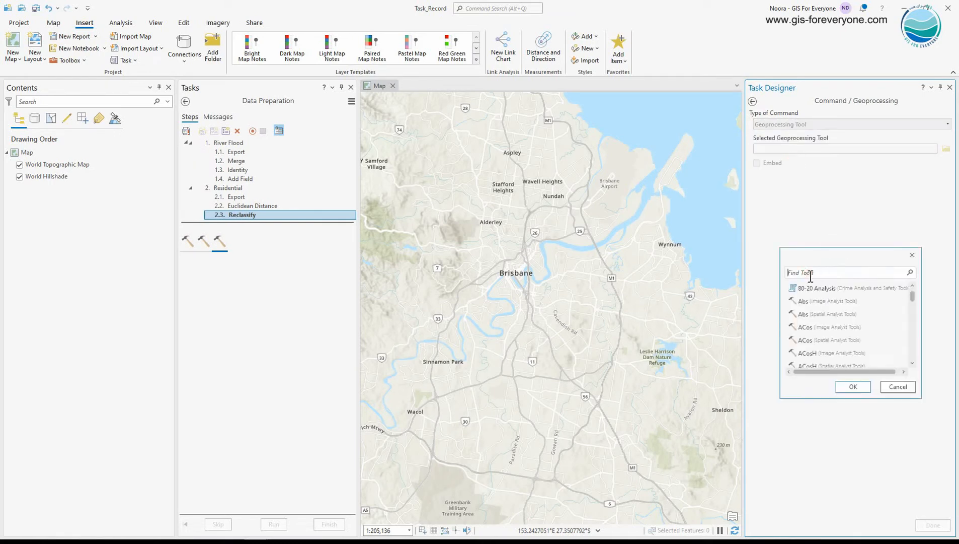
text(reclassifi)
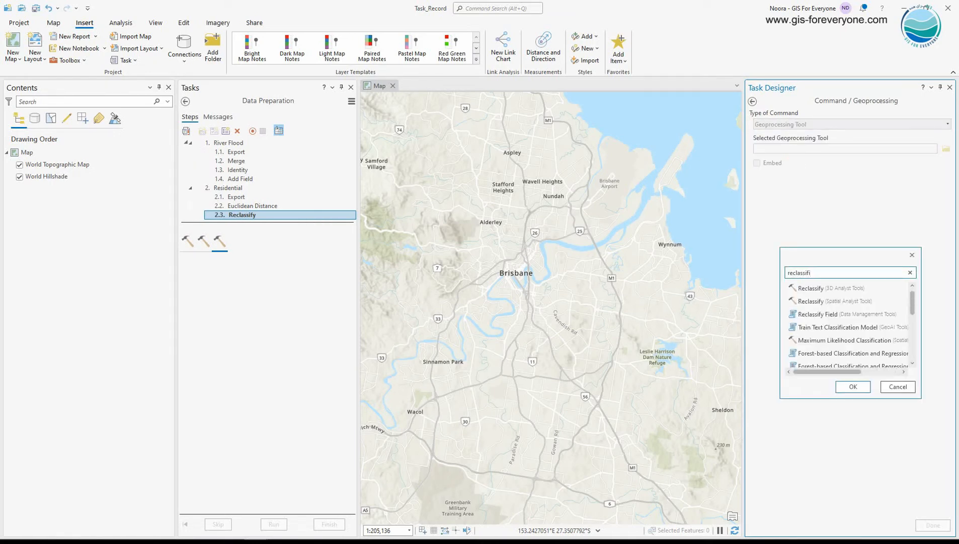
click(826, 303)
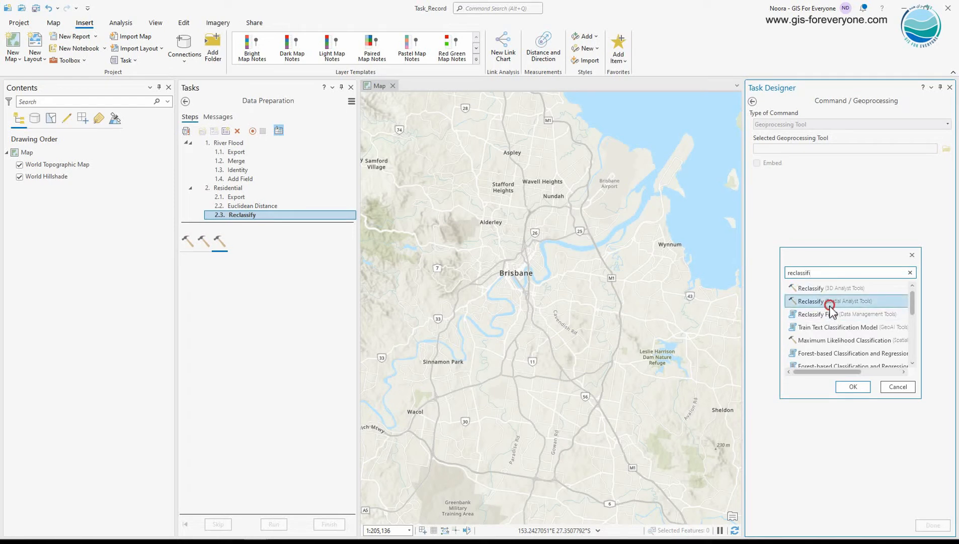
click(853, 386)
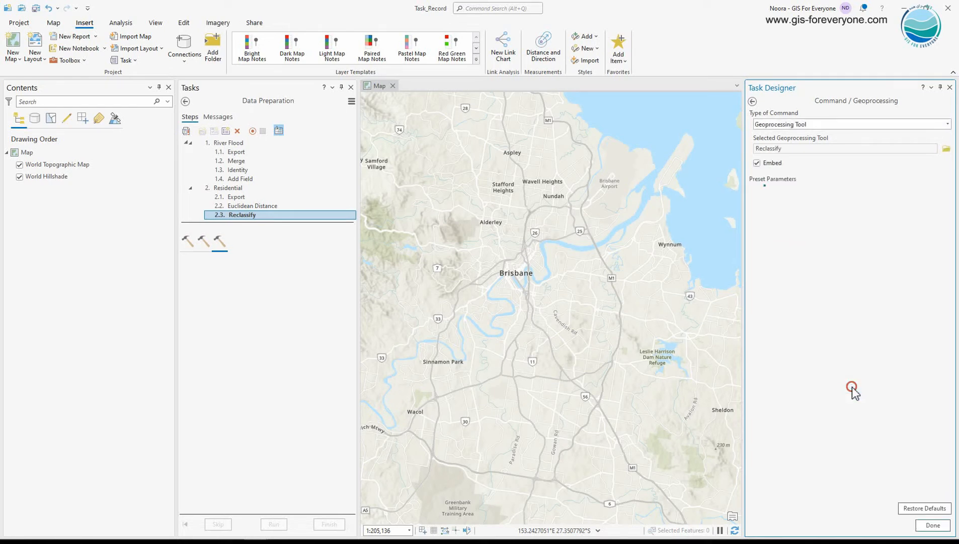
click(932, 525)
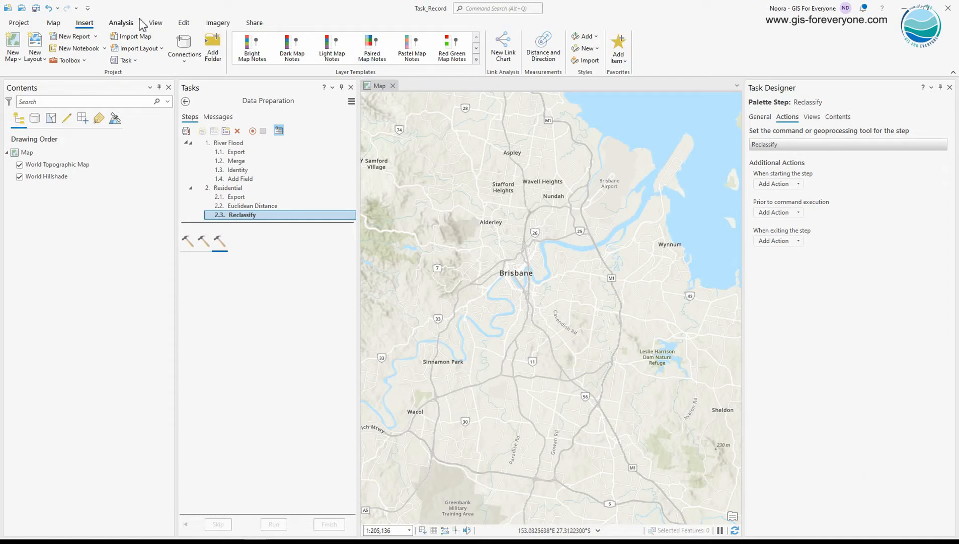
Create a new ModelBuilder model and place the Make Service Area Analysis Layer tool in it
click(123, 24)
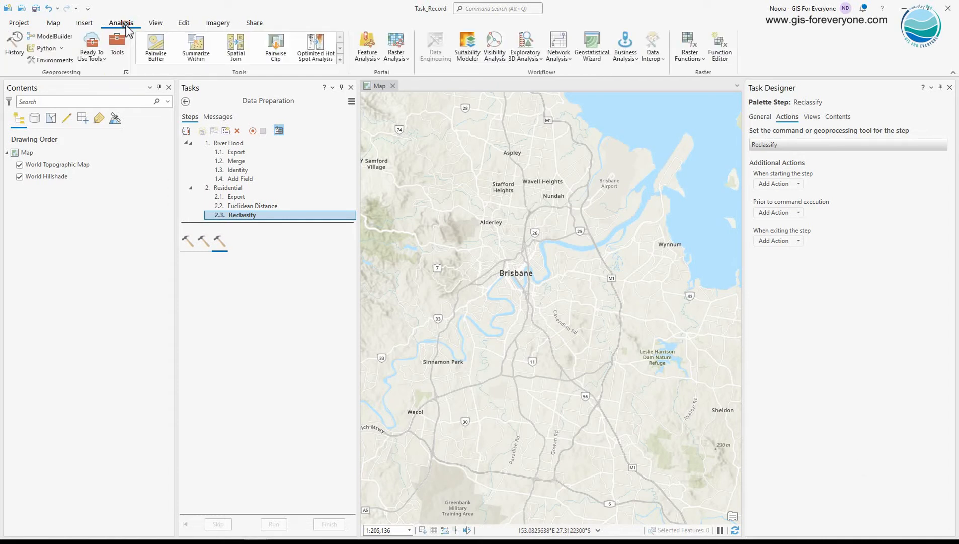
click(558, 60)
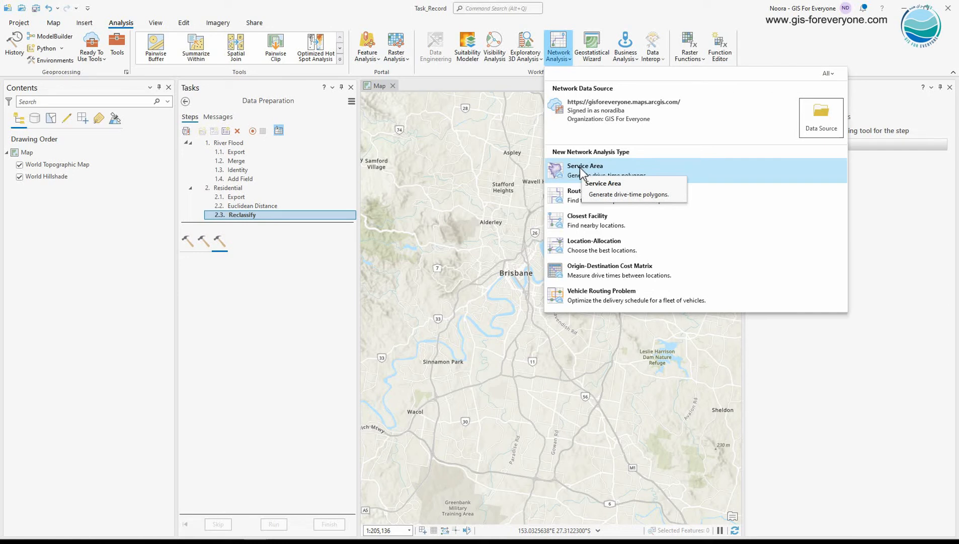
click(64, 37)
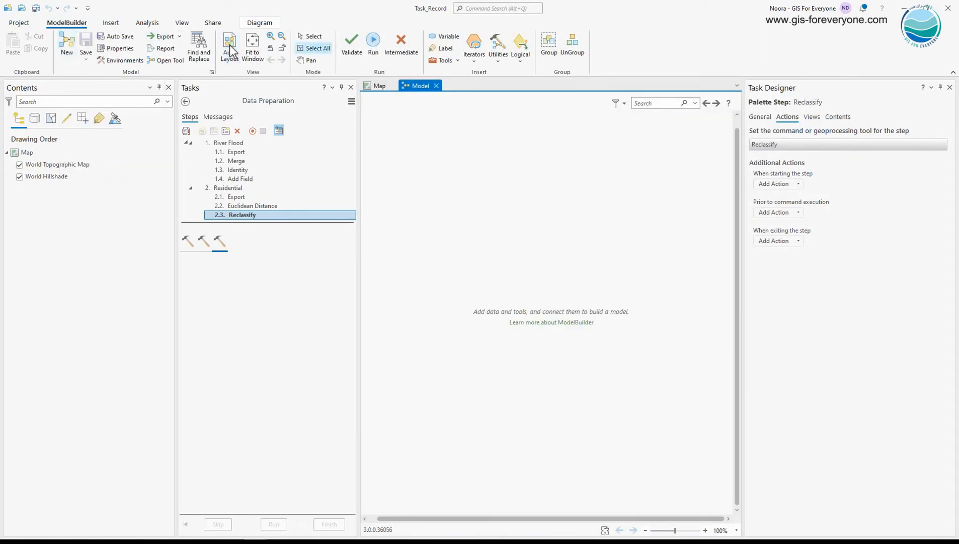
click(453, 60)
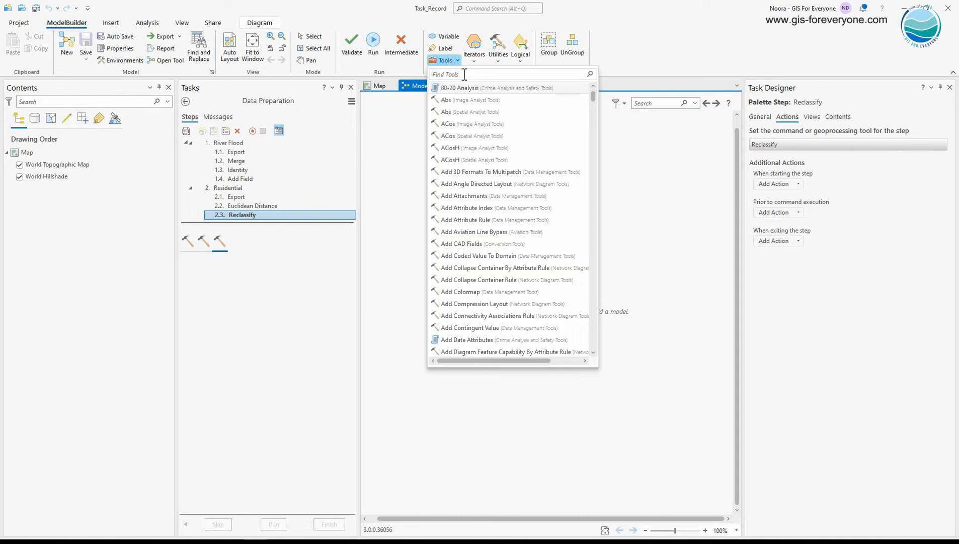
text(make)
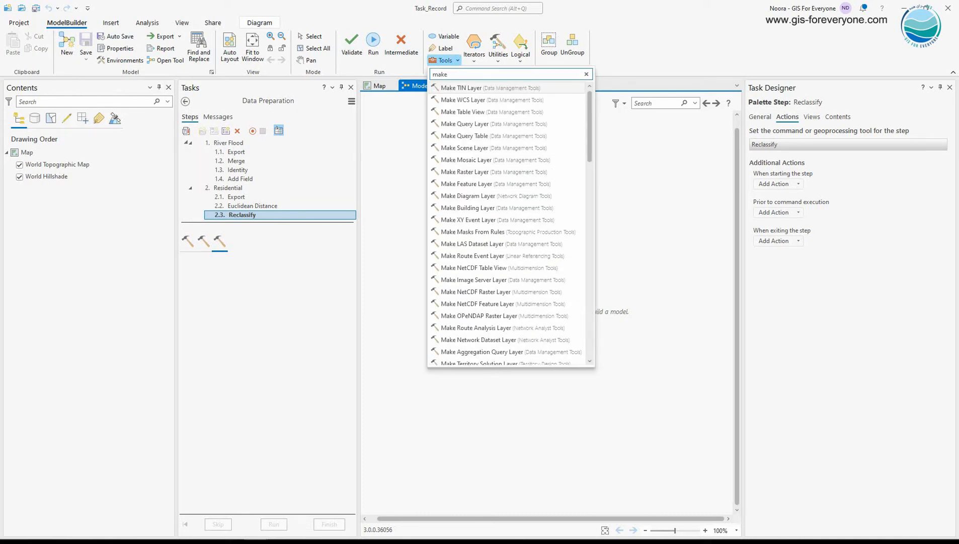
text( servic)
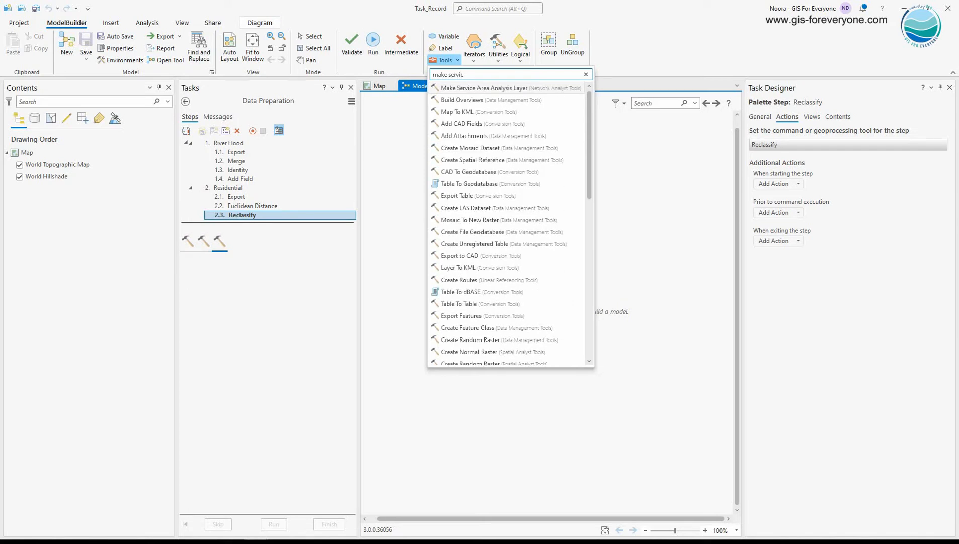
drag(461, 87, 425, 278)
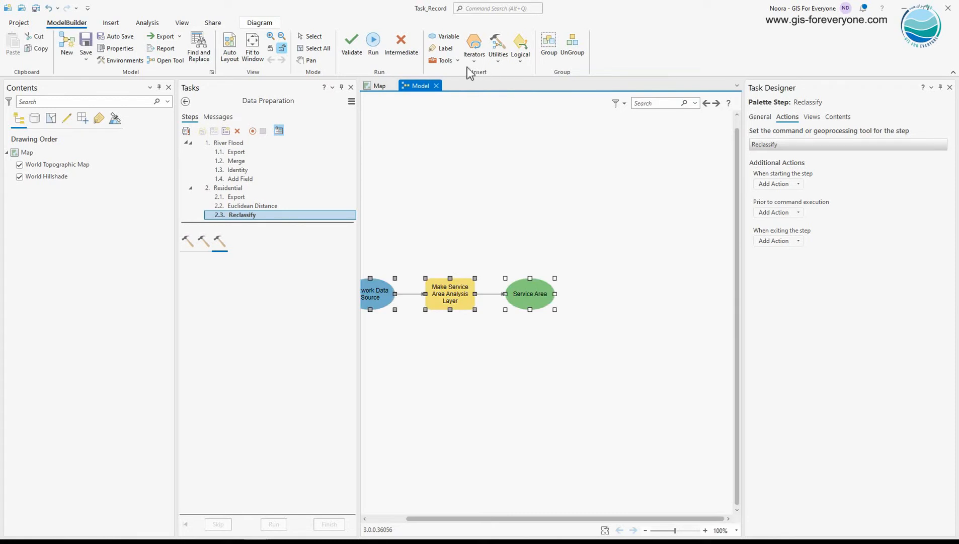
Place the Network Analyst Add Locations tool in the model, beyond the Service Area output
click(445, 60)
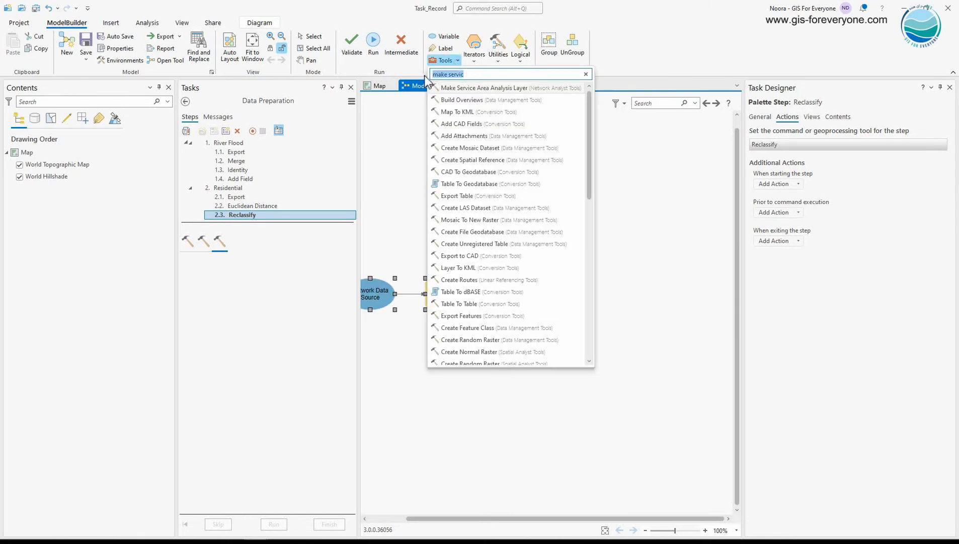
text(add location)
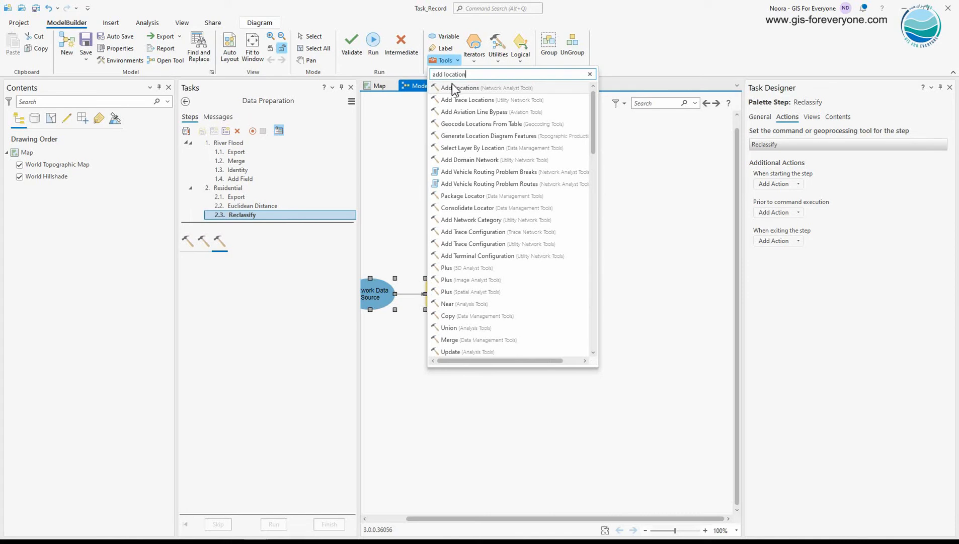
drag(454, 86, 441, 79)
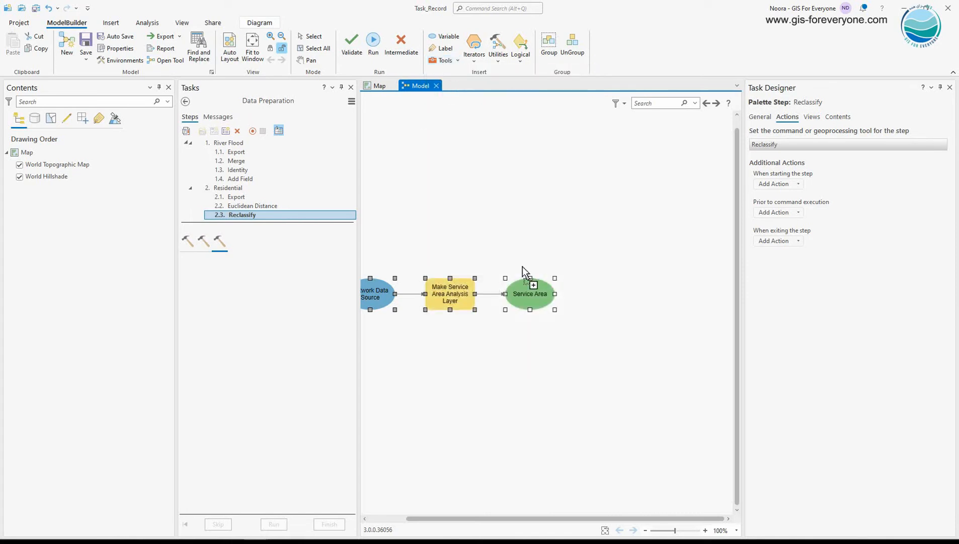
drag(523, 266, 601, 278)
Place the Network Analyst Solve tool in the model, above the Updated Input Network Analysis Layer output
click(457, 61)
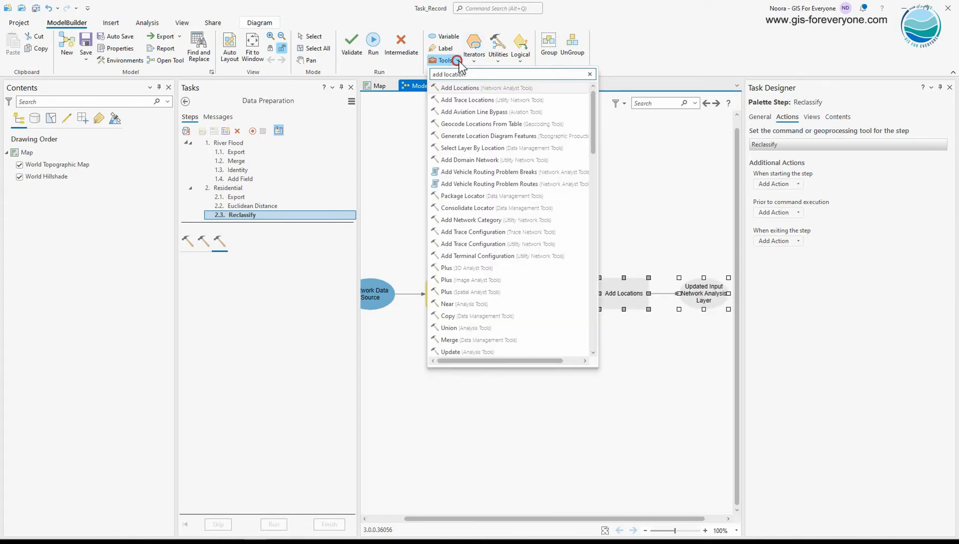
text(solve)
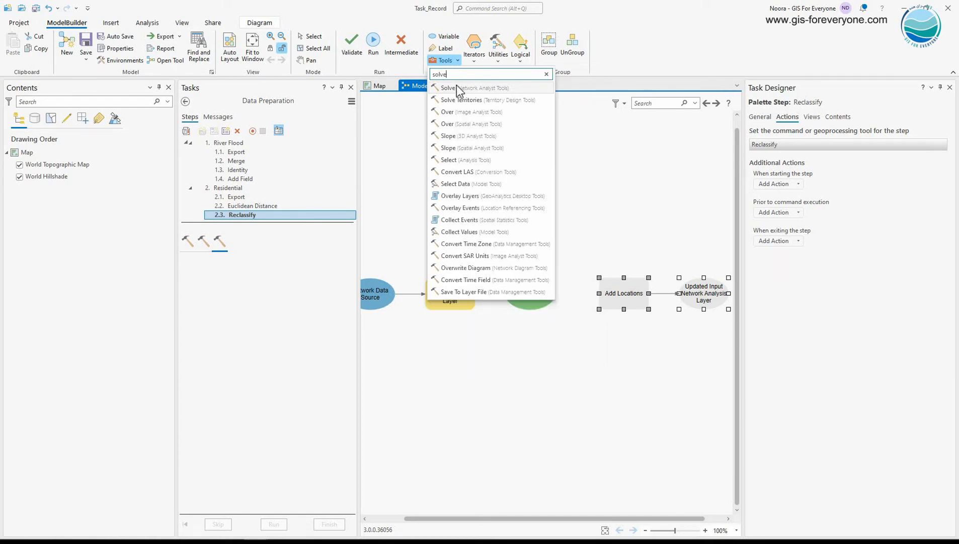
drag(455, 88, 684, 230)
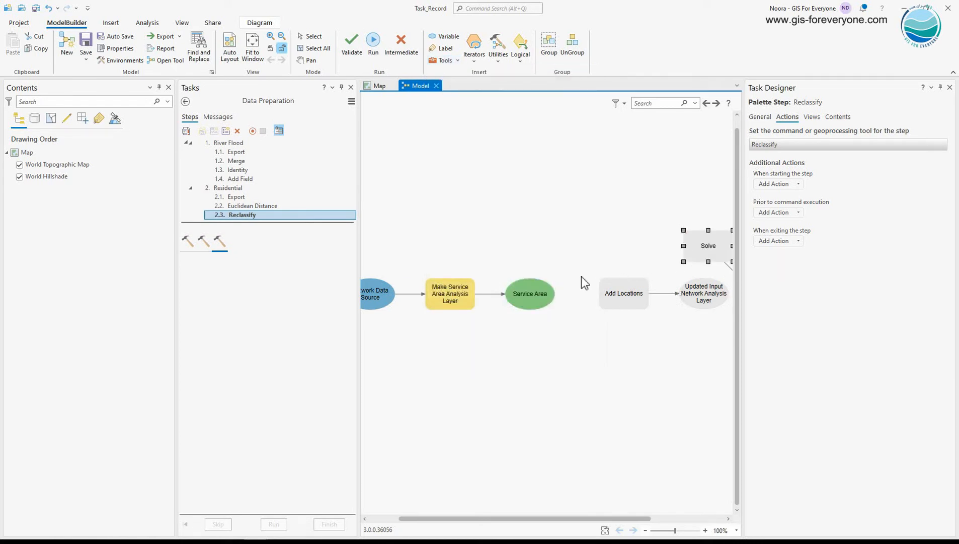
Connect Service Area to Add Locations and its updated output to Solve, each as Input Network Analysis Layer, and auto-arrange the model
drag(540, 300, 610, 301)
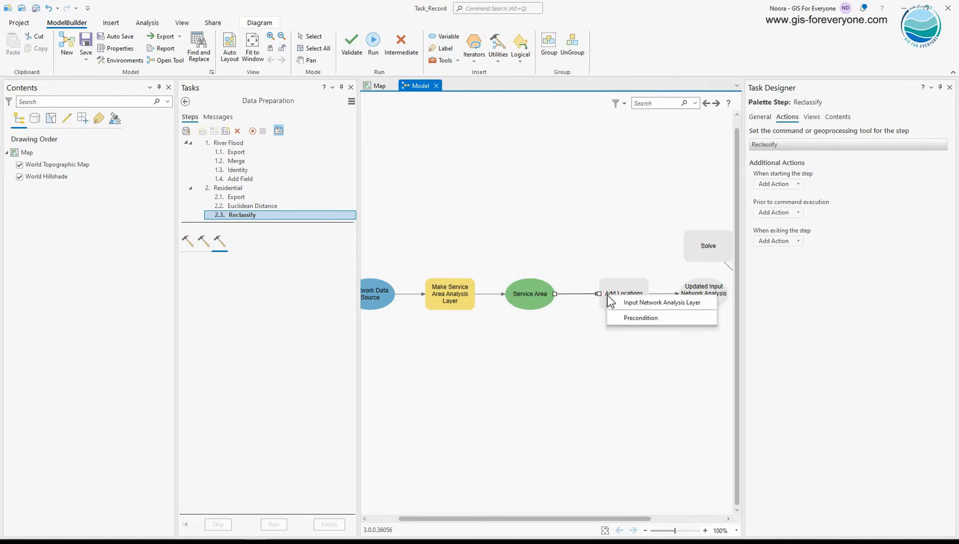
click(612, 302)
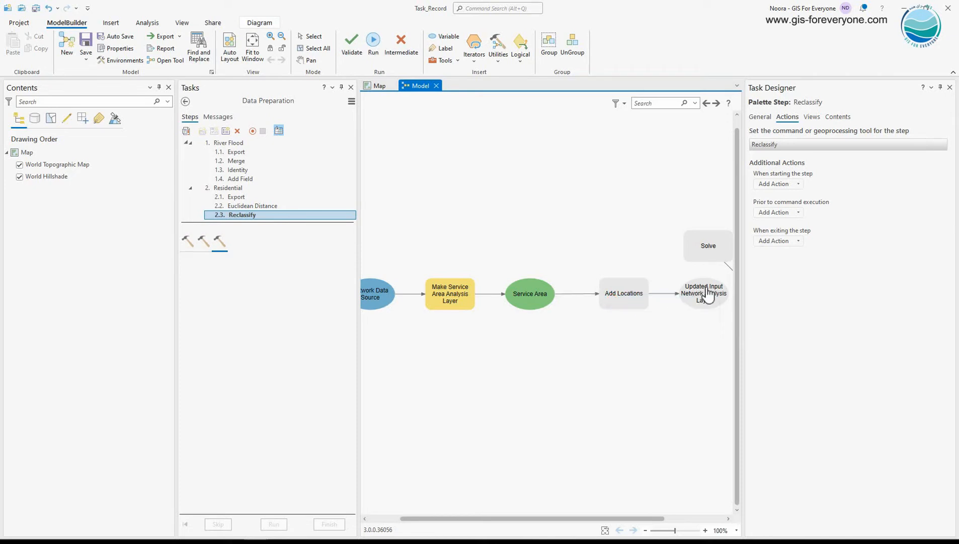
drag(707, 296, 709, 244)
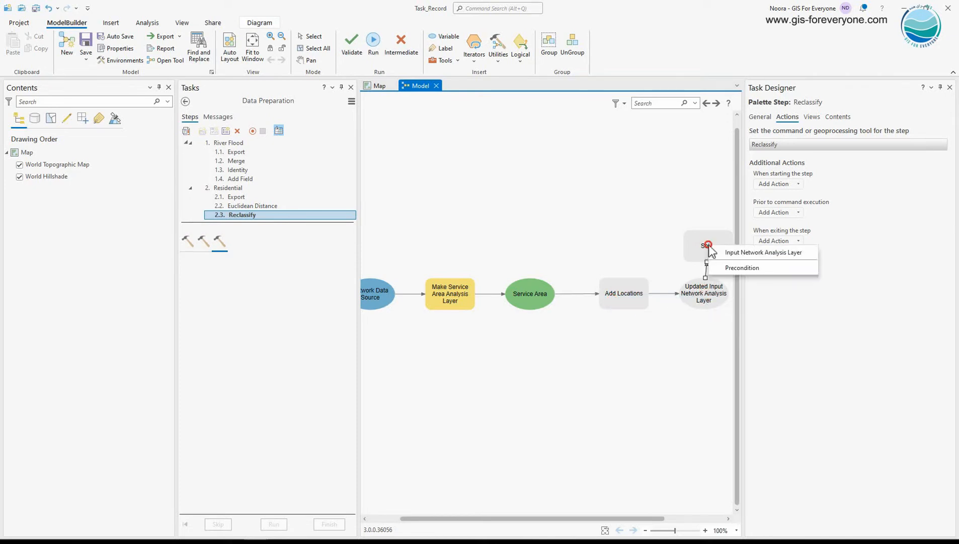
click(716, 251)
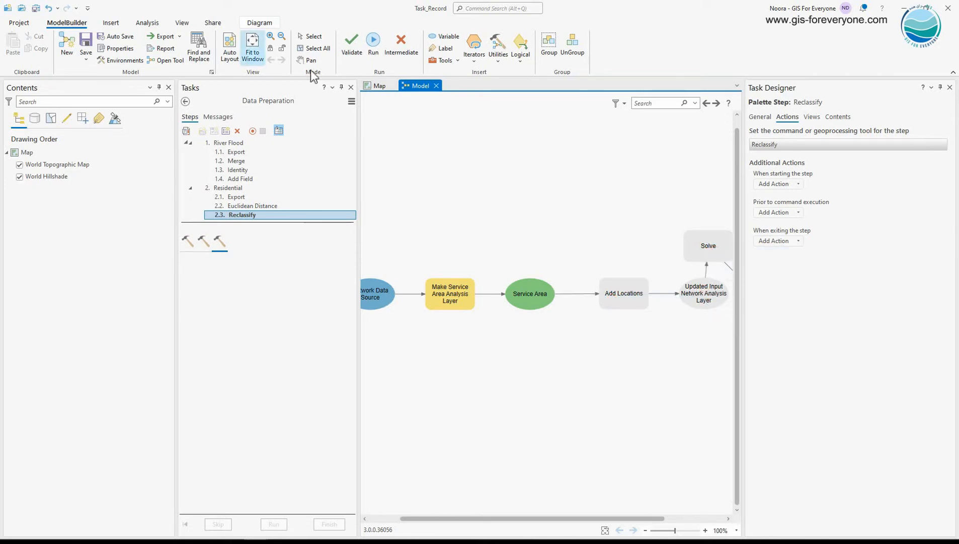
click(229, 47)
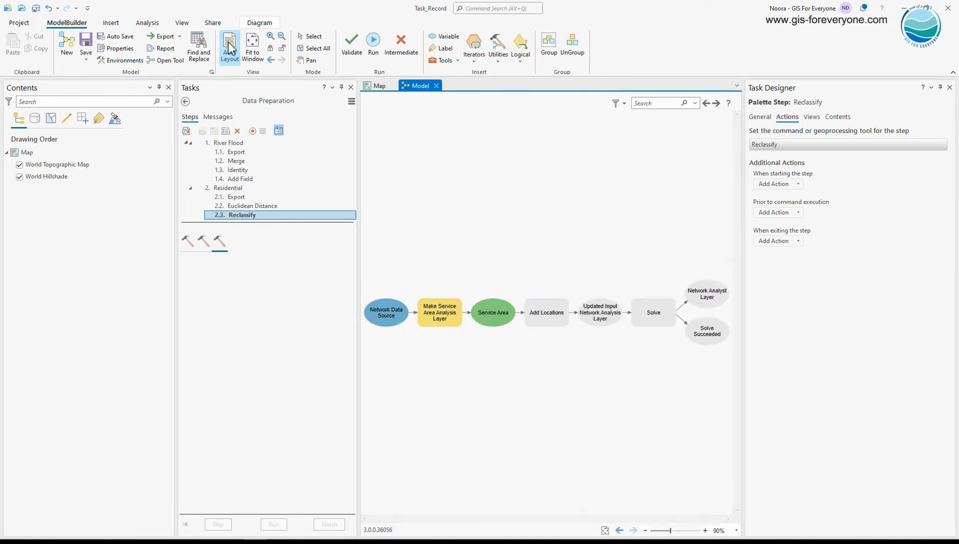
Set Geometry at Overlaps to Dissolve in the output geometry of Make Service Area Analysis Layer
click(436, 310)
double_click(438, 314)
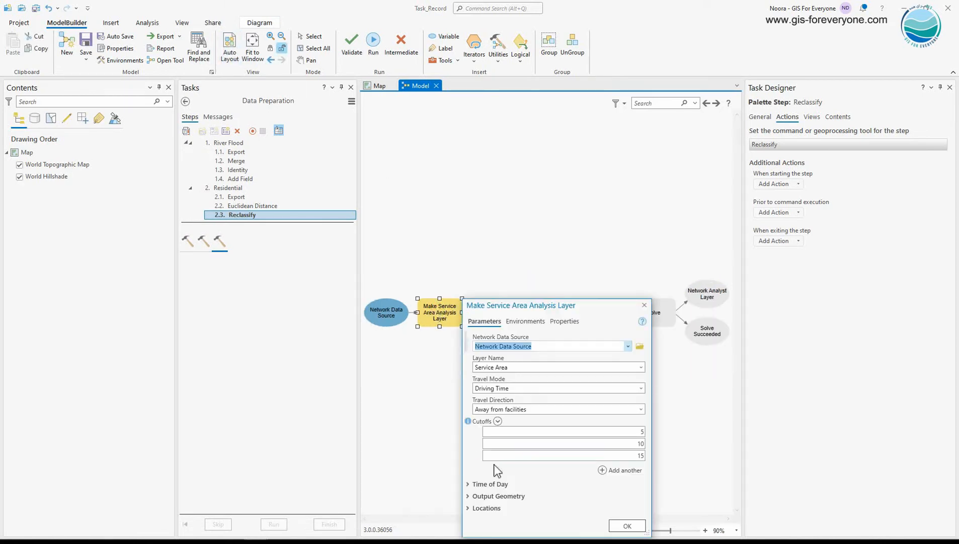
click(496, 497)
drag(524, 209, 518, 119)
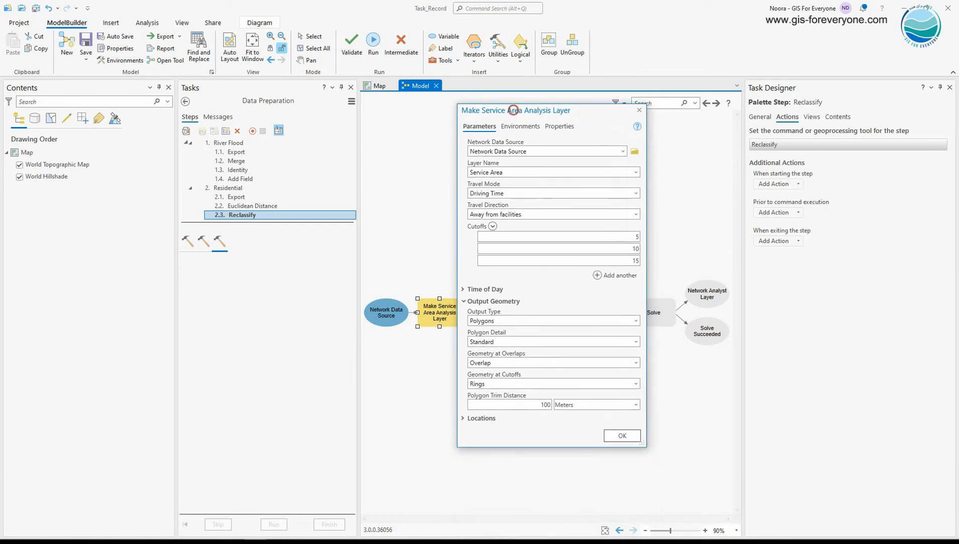
click(635, 361)
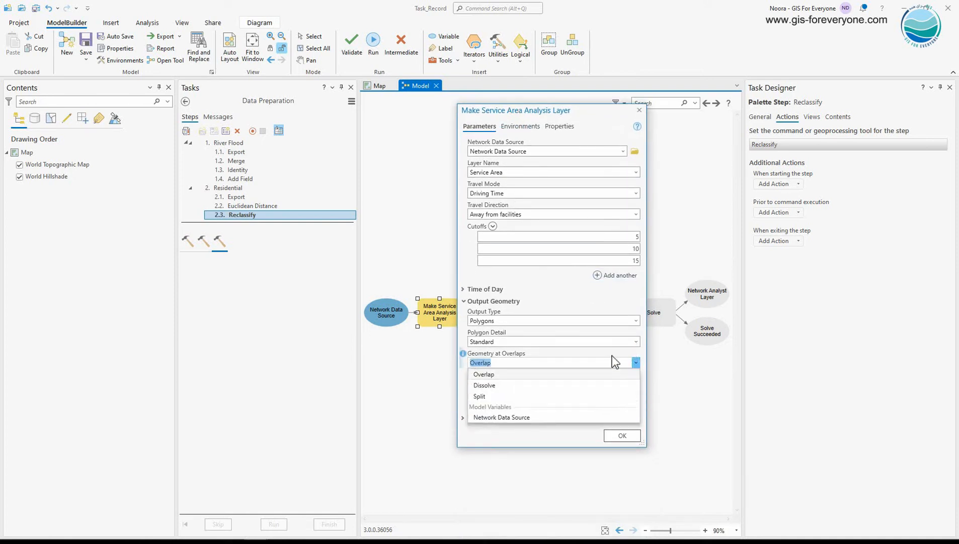
click(552, 385)
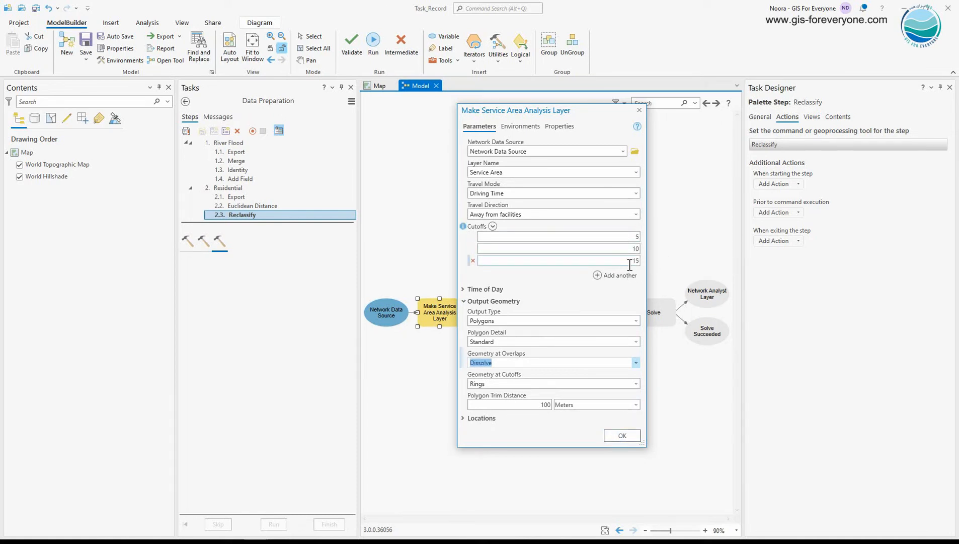
click(619, 435)
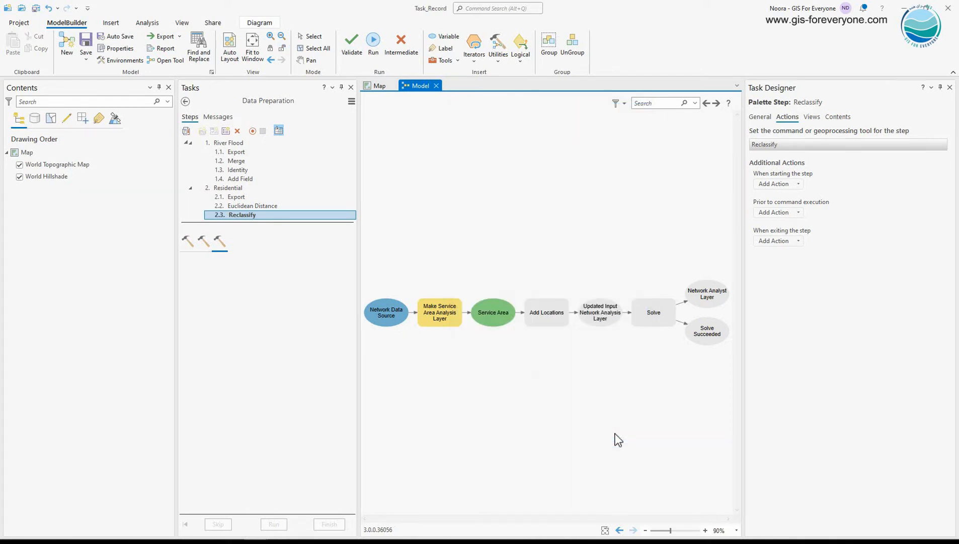
Add a model variable of data type Double that accepts multiple values
click(443, 36)
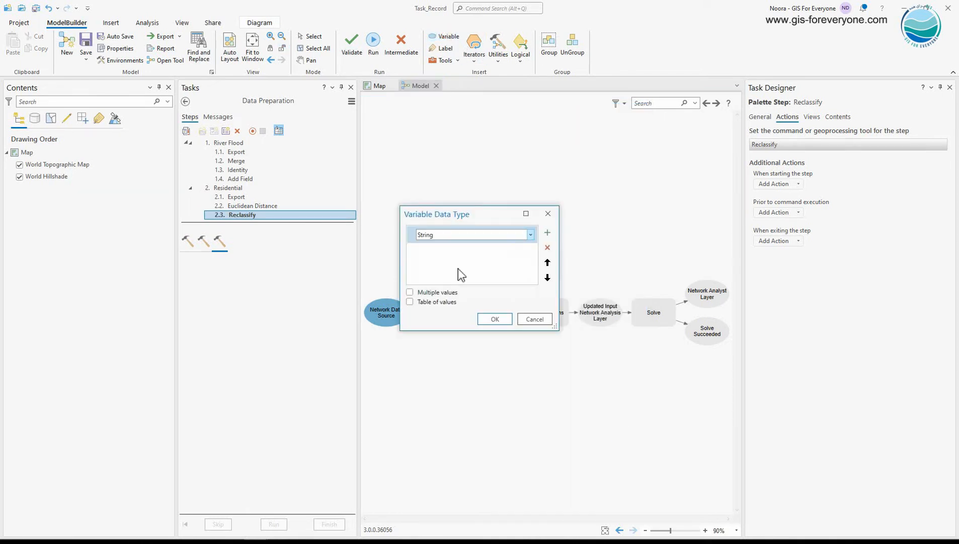
click(529, 235)
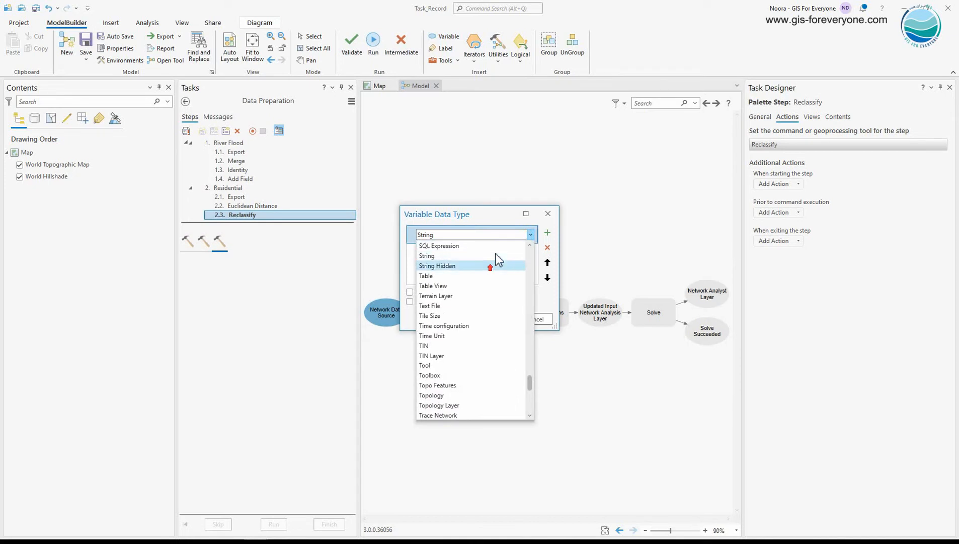
scroll(497, 286, up, 5)
drag(530, 363, 530, 270)
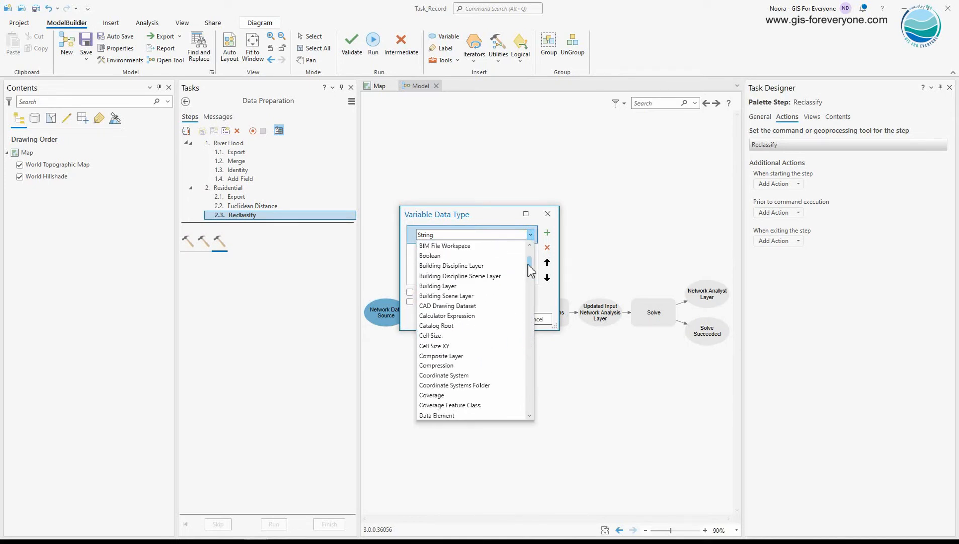
scroll(529, 272, down, 6)
click(438, 345)
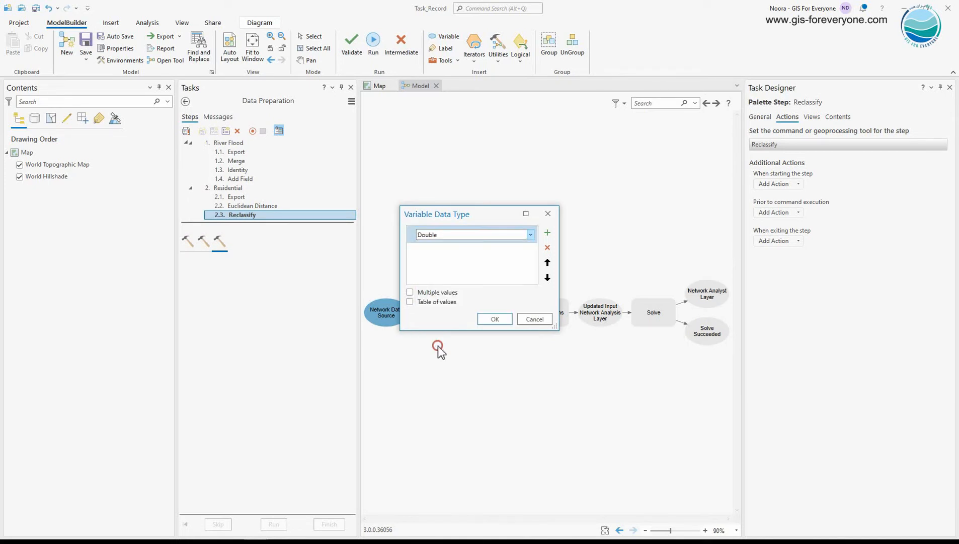
click(410, 293)
click(494, 319)
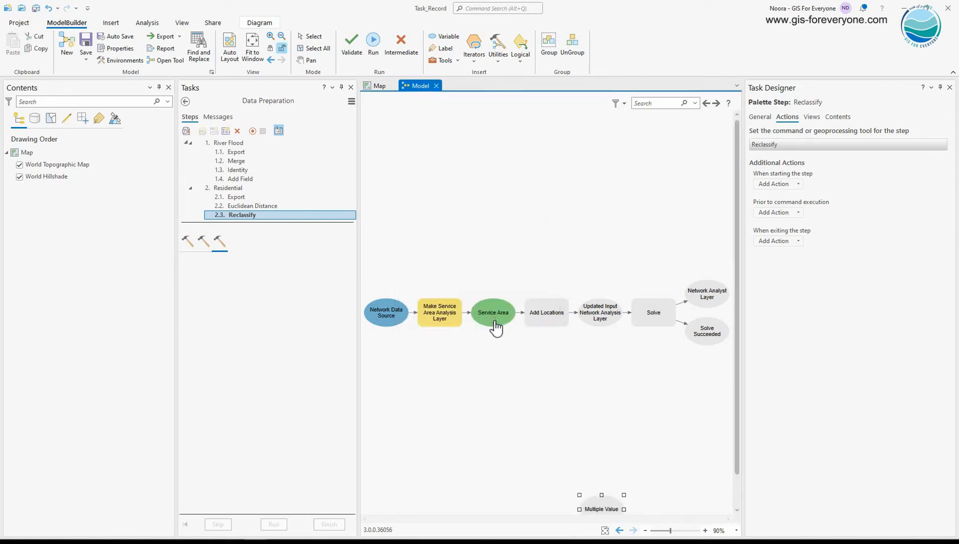
Connect the Multiple Value variable to Make Service Area Analysis Layer as its Cutoffs
drag(591, 505, 435, 322)
click(457, 359)
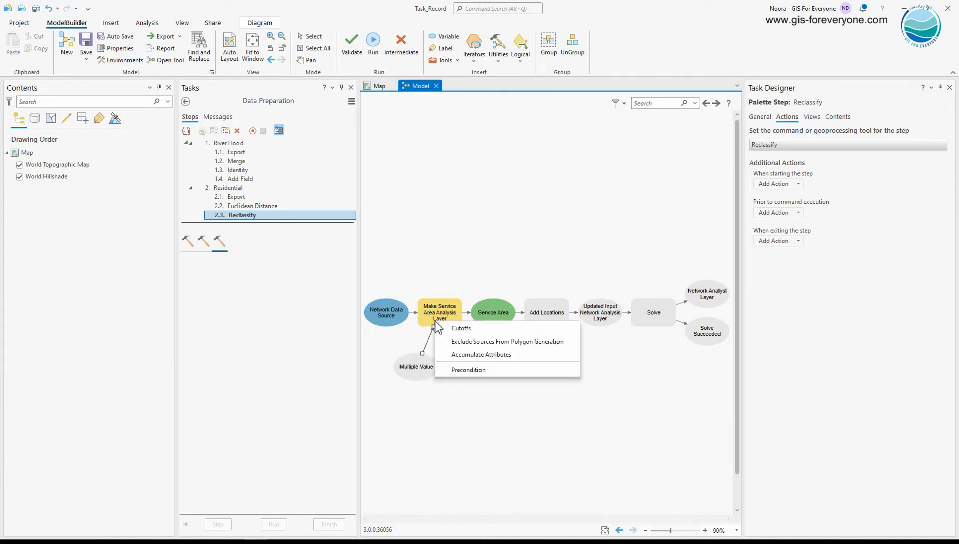
click(460, 327)
Remove the 10 and 15 entries from the Multiple Value variable
double_click(419, 367)
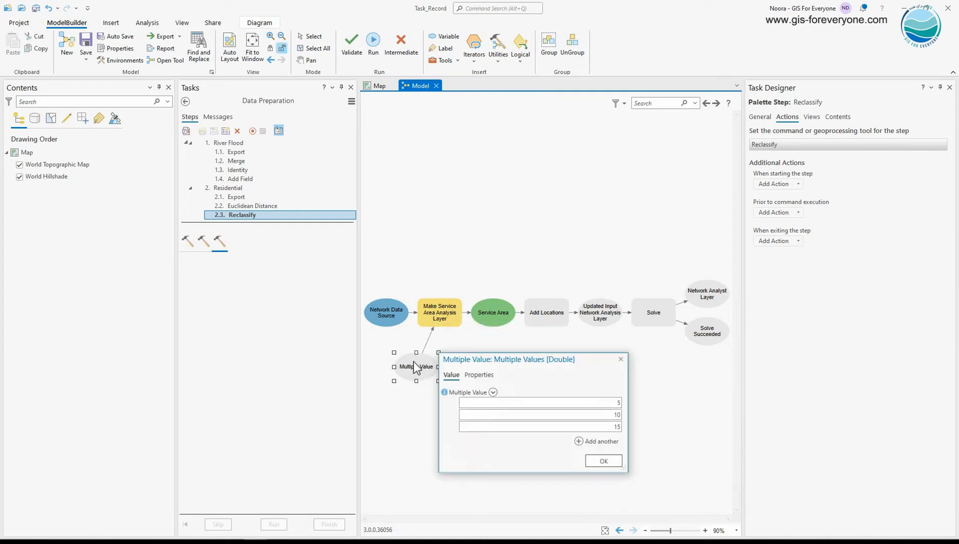
click(586, 402)
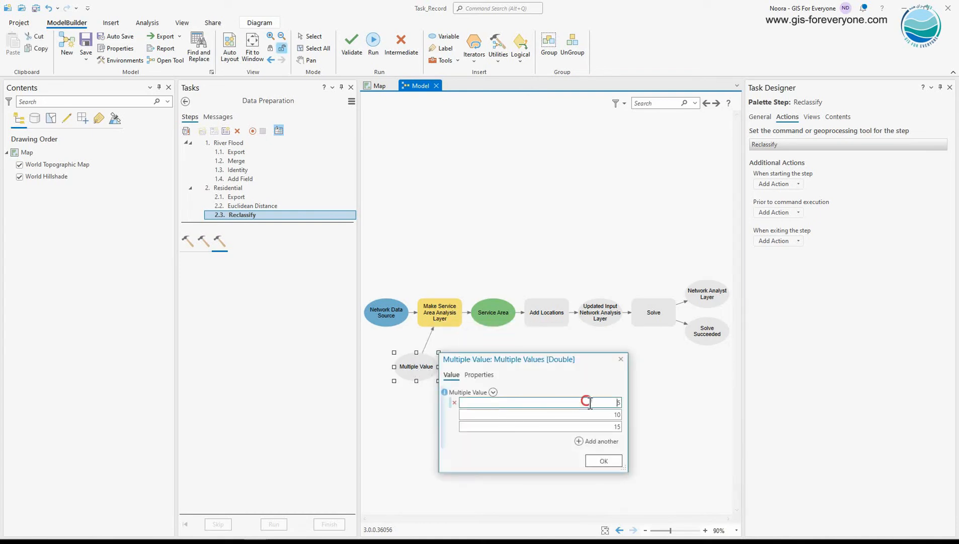
click(454, 426)
click(454, 414)
click(613, 402)
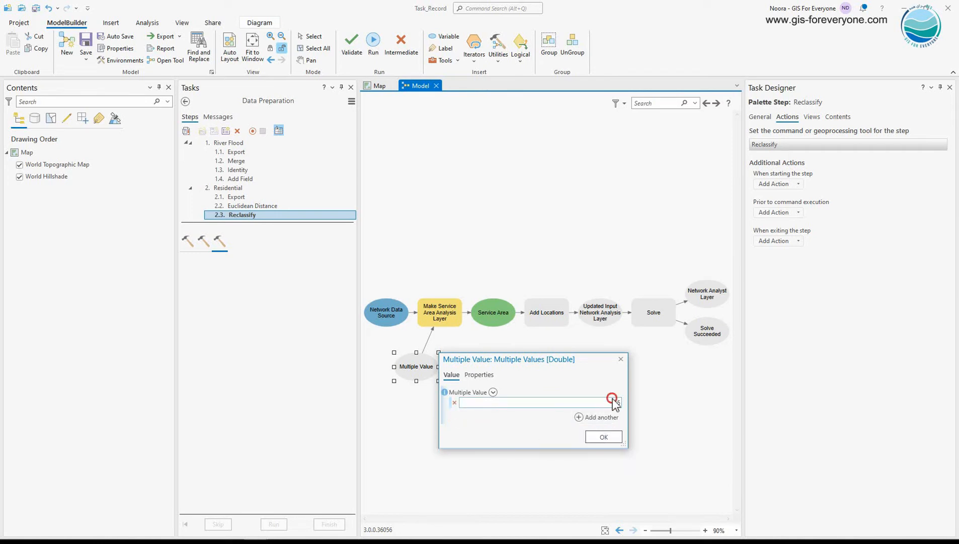
click(608, 436)
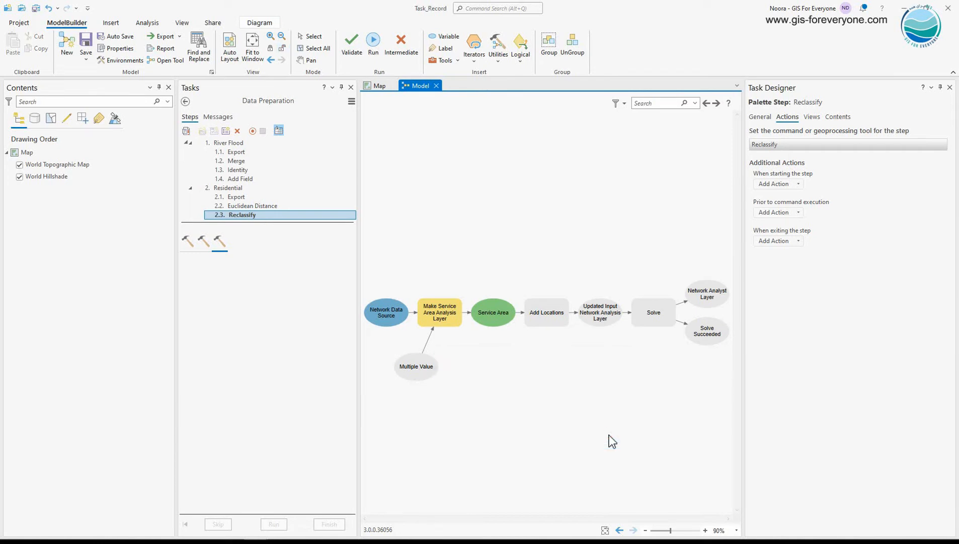
Make the Multiple Value variable a model parameter
click(420, 363)
right_click(423, 370)
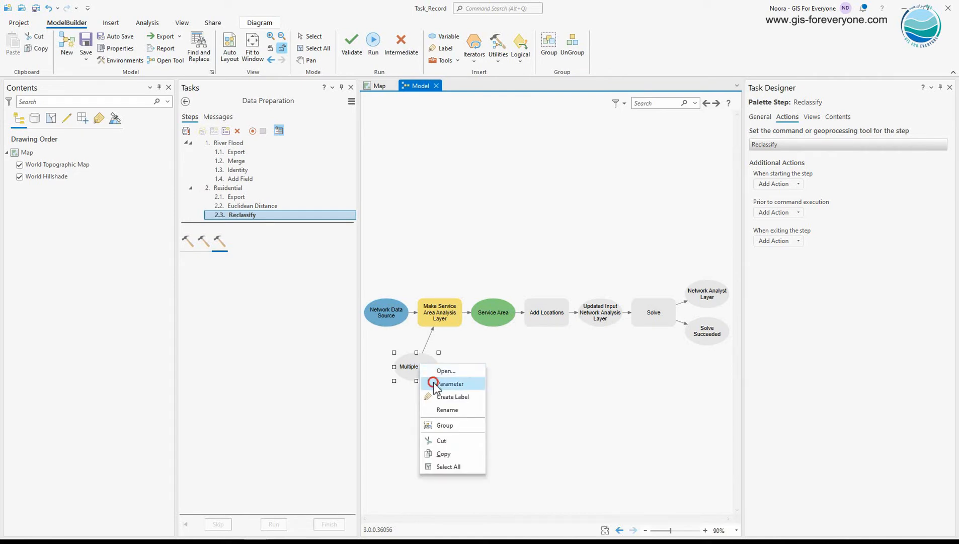
click(449, 384)
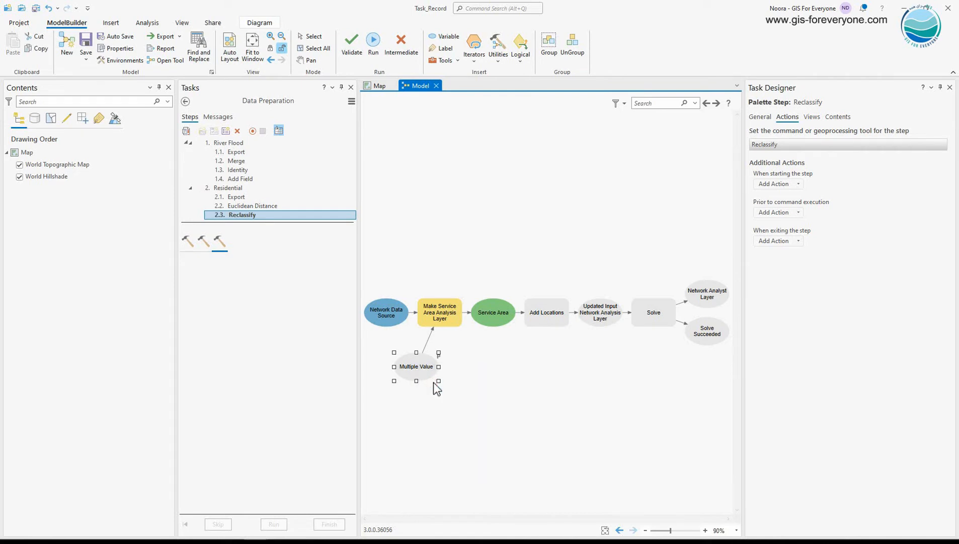
Add a Feature Layer variable to the model and connect it to Add Locations as Input Locations
double_click(546, 321)
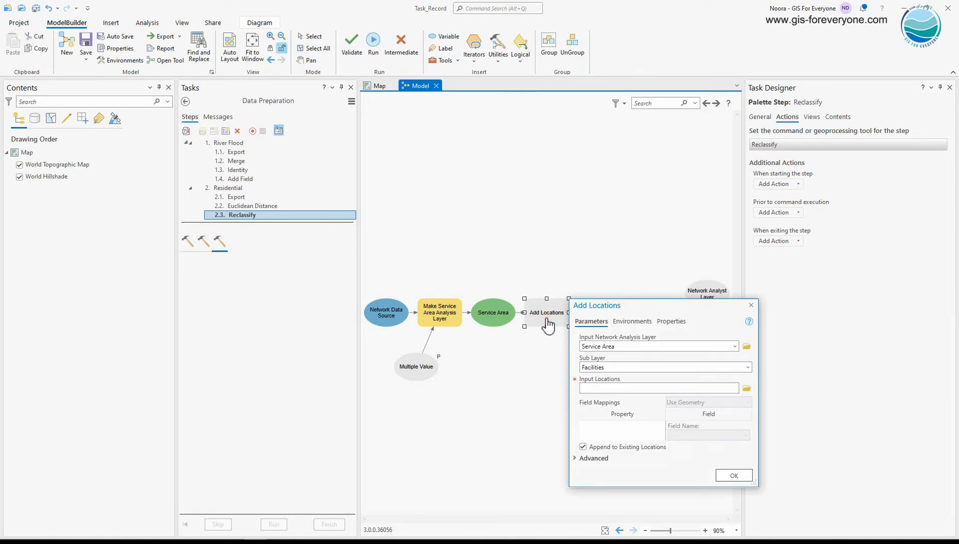
click(751, 304)
click(448, 36)
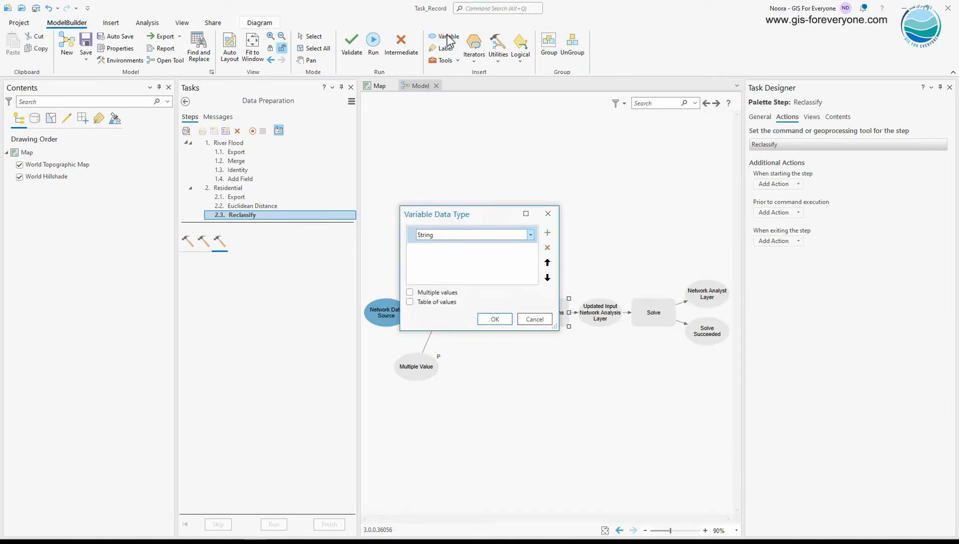
click(530, 236)
scroll(520, 300, up, 20)
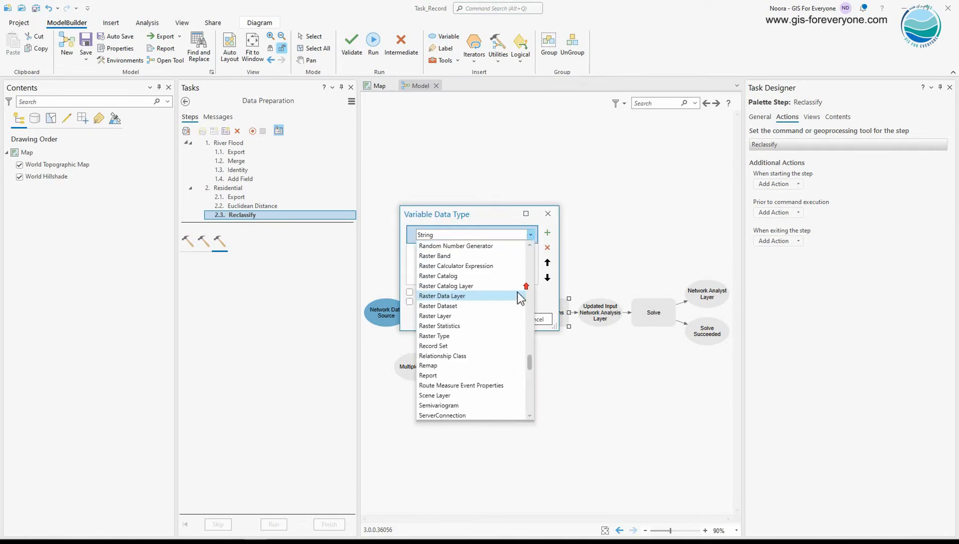
scroll(521, 300, up, 2)
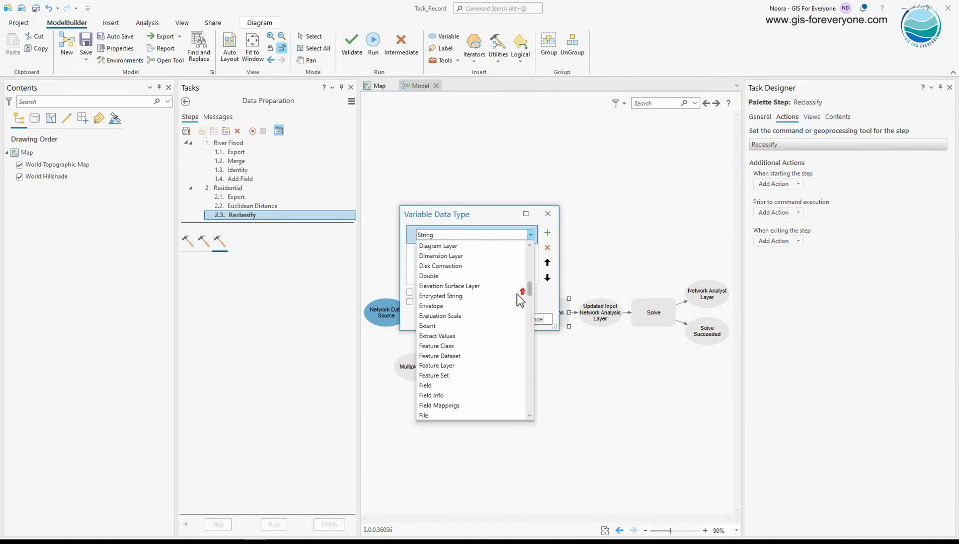
click(462, 367)
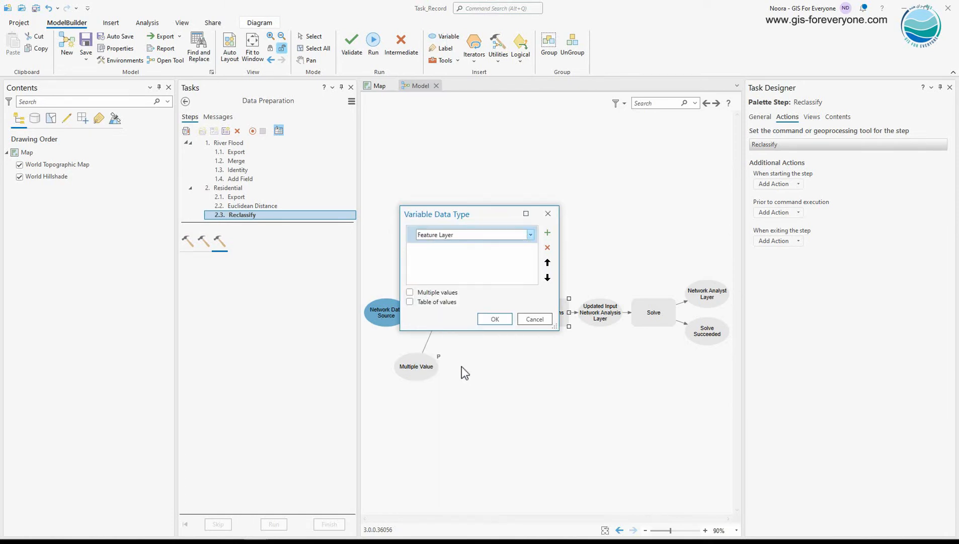
click(494, 319)
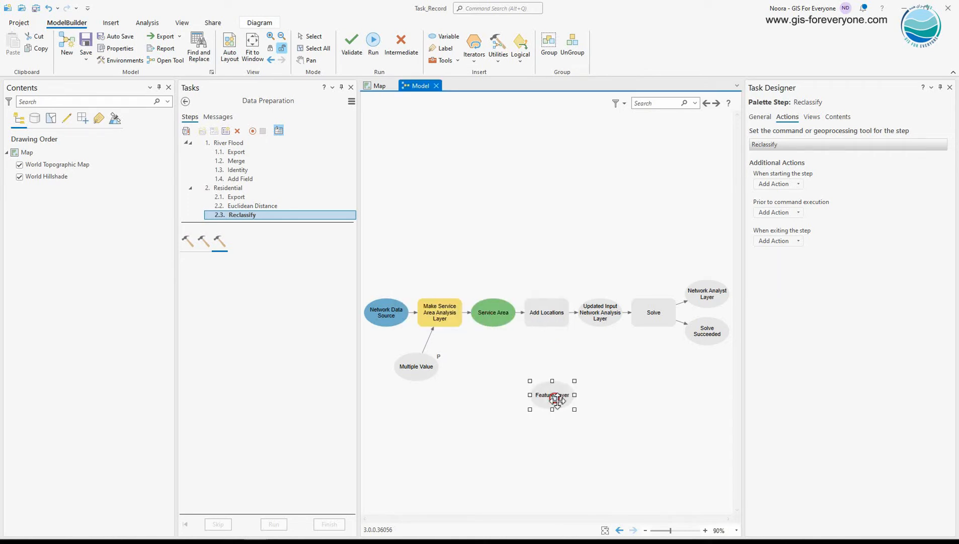
mouse_move(550, 396)
mouse_down()
mouse_move(515, 361)
mouse_move(535, 324)
mouse_up()
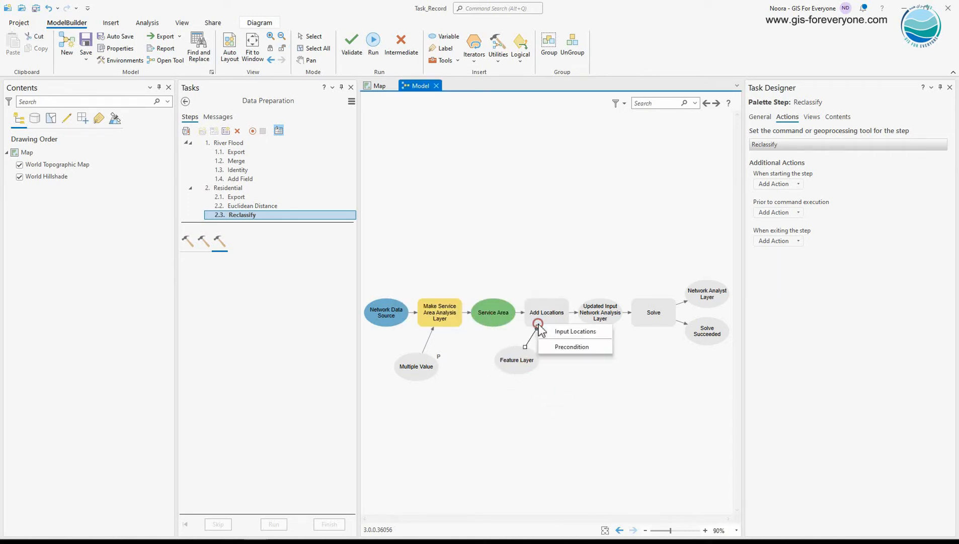
click(567, 332)
Rename the Feature Layer variable to Public Facilities
click(525, 359)
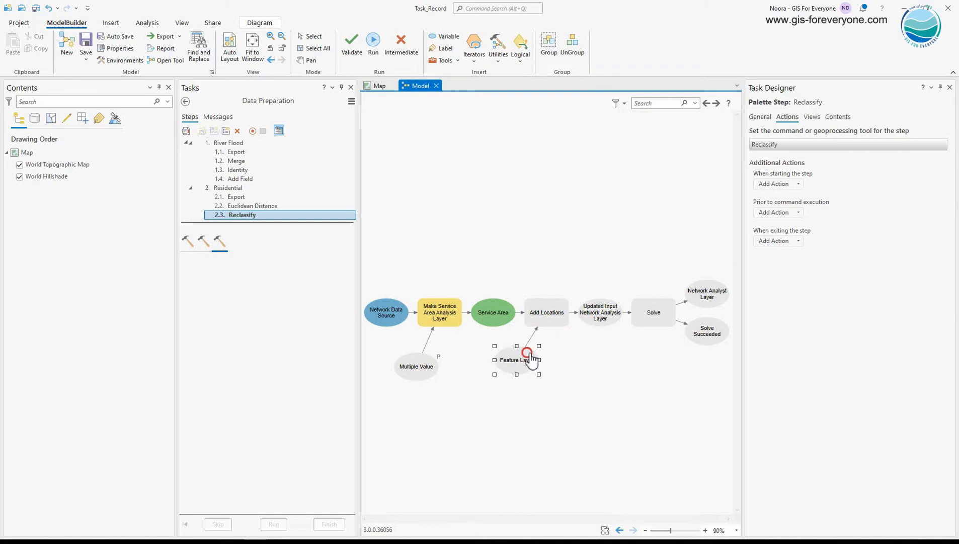
right_click(518, 352)
click(560, 420)
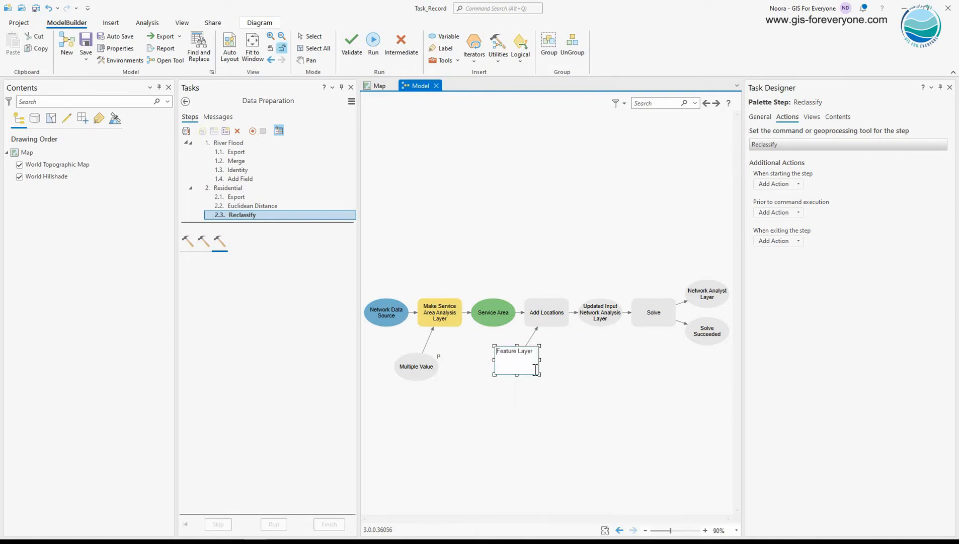
text(Public Facilities)
key(Return)
click(564, 362)
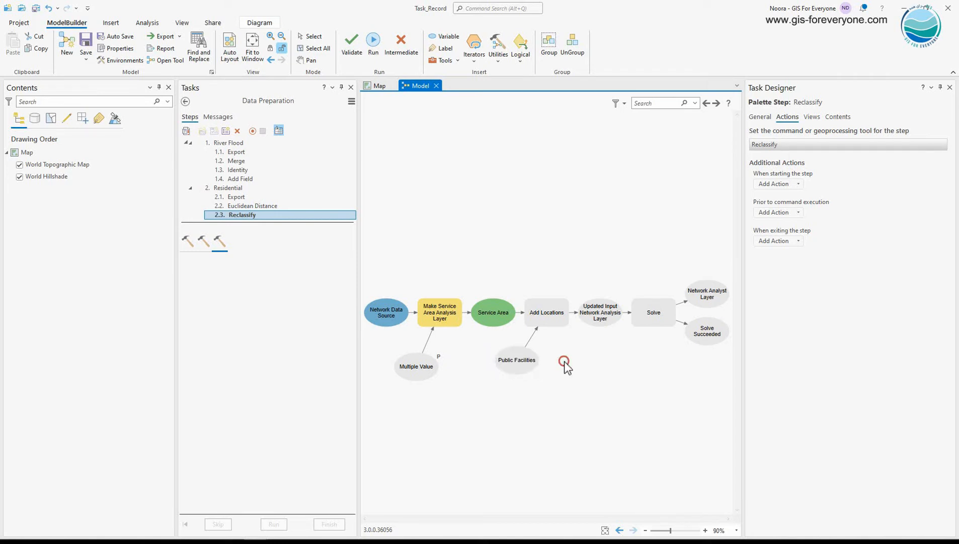
Make the Public Facilities variable a model parameter
click(522, 355)
right_click(523, 360)
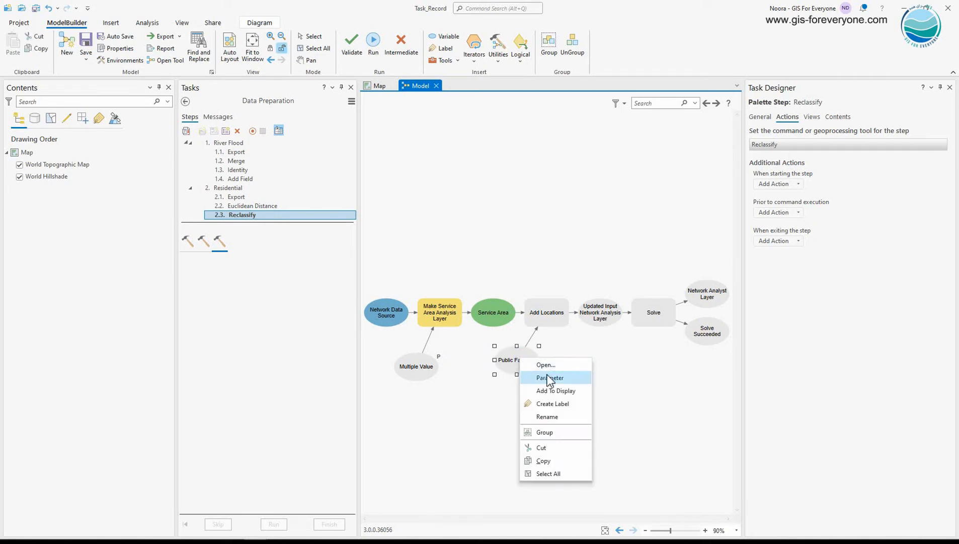
click(548, 378)
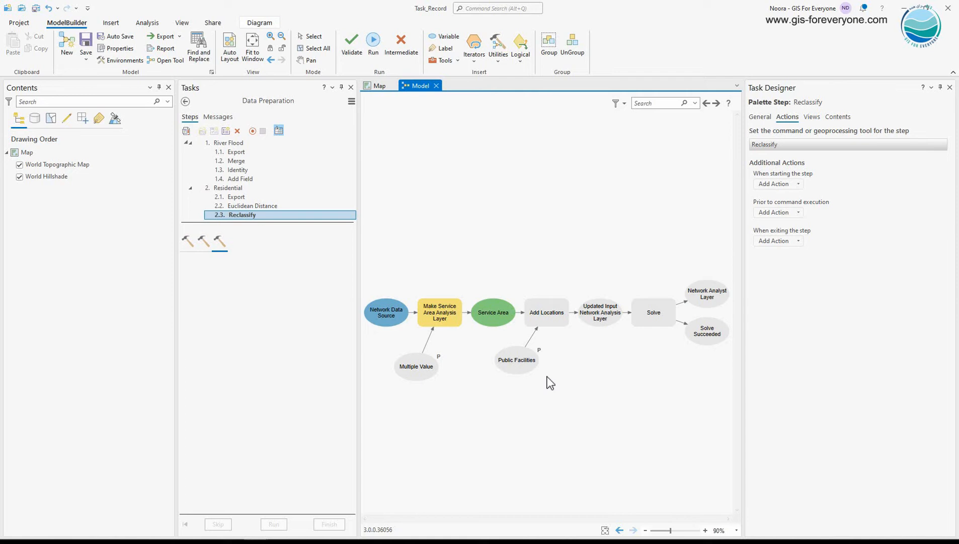
Save the model as Service Area in the Task_Record.atbx toolbox
click(86, 59)
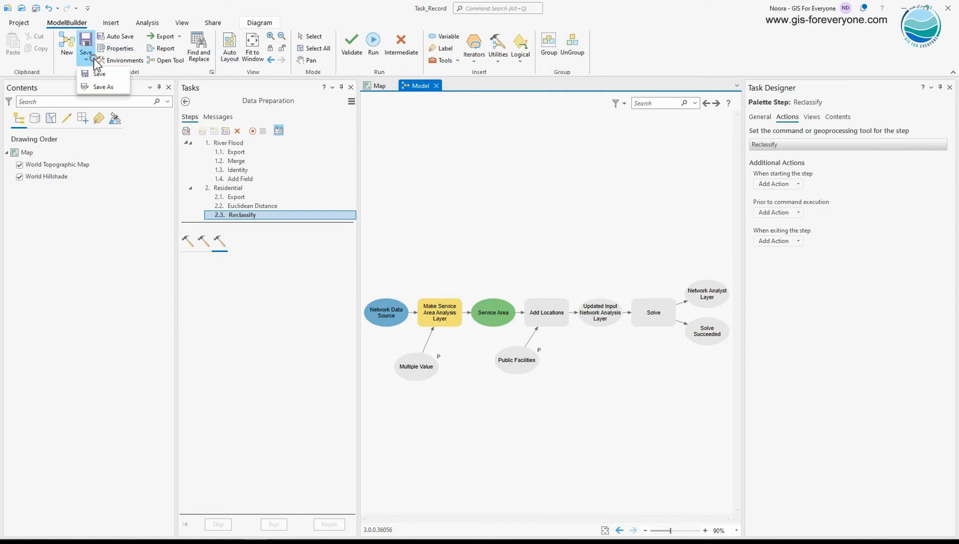
click(99, 86)
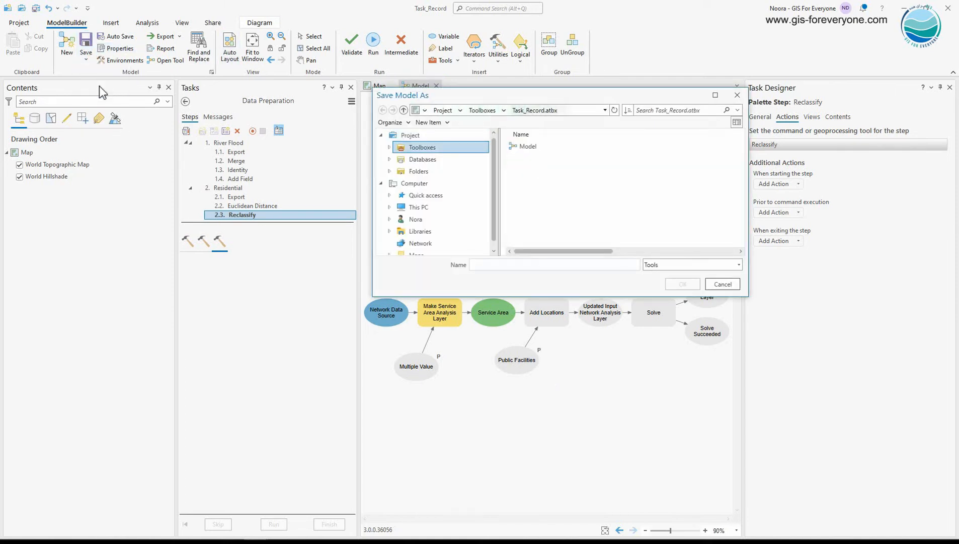
click(473, 265)
text(S)
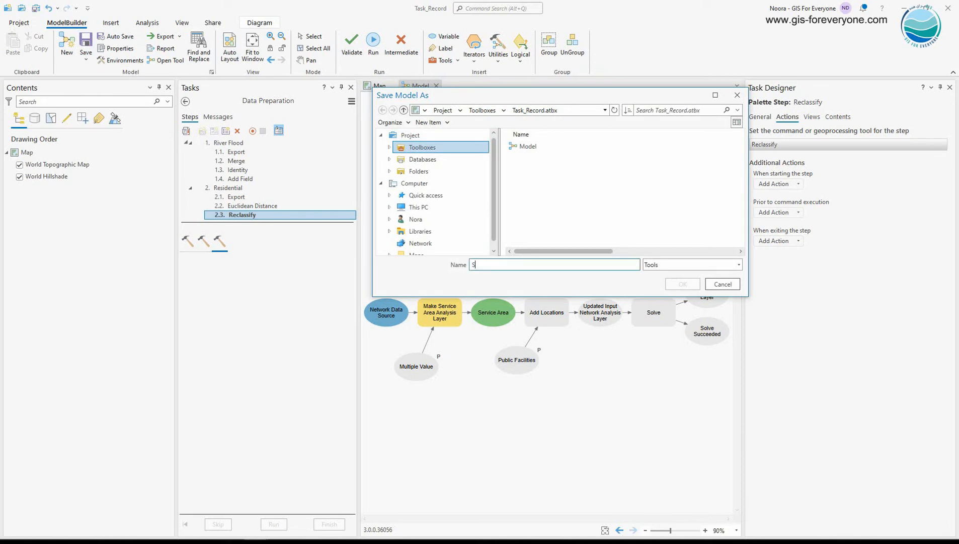
text(ervice Area)
click(682, 284)
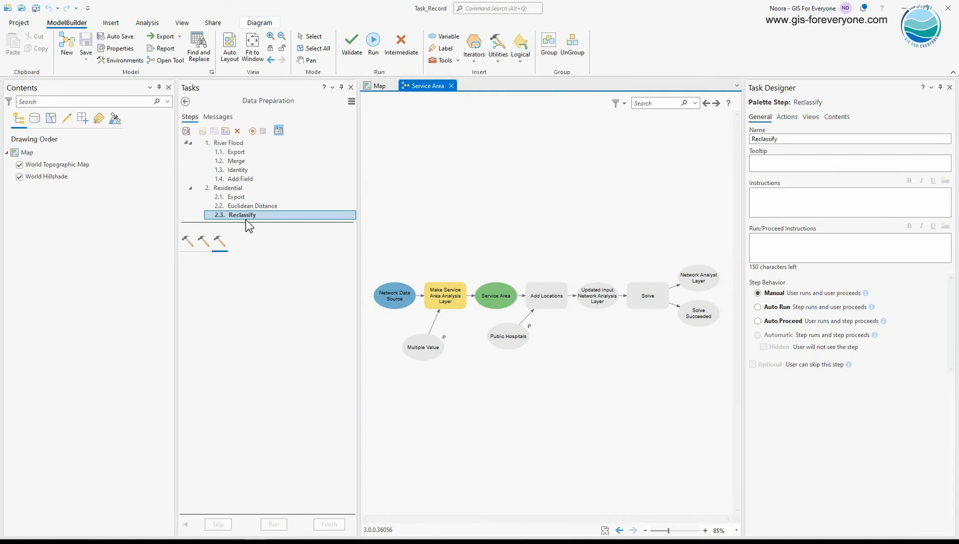
Add a palette named Service Area after the Residential palette and delete the extra new step above it
click(226, 130)
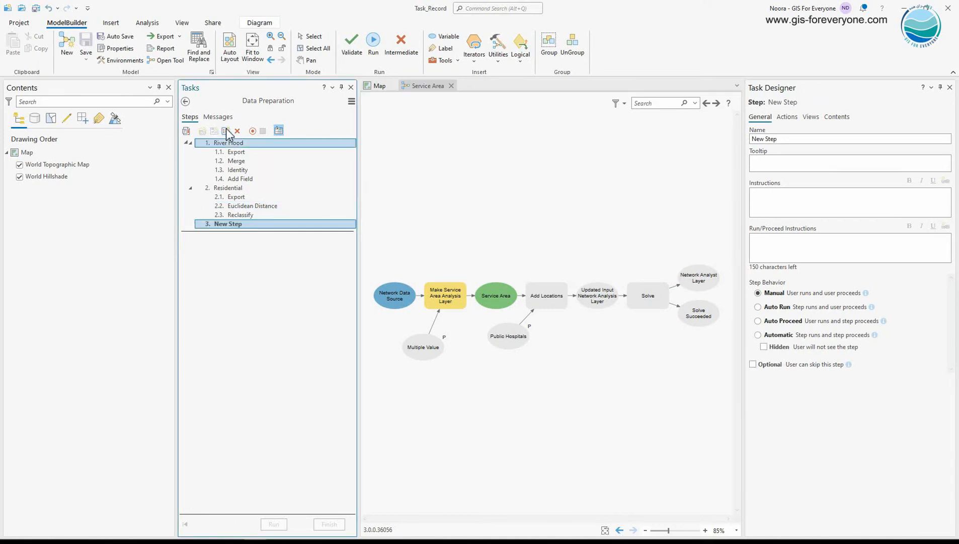
right_click(230, 222)
click(232, 223)
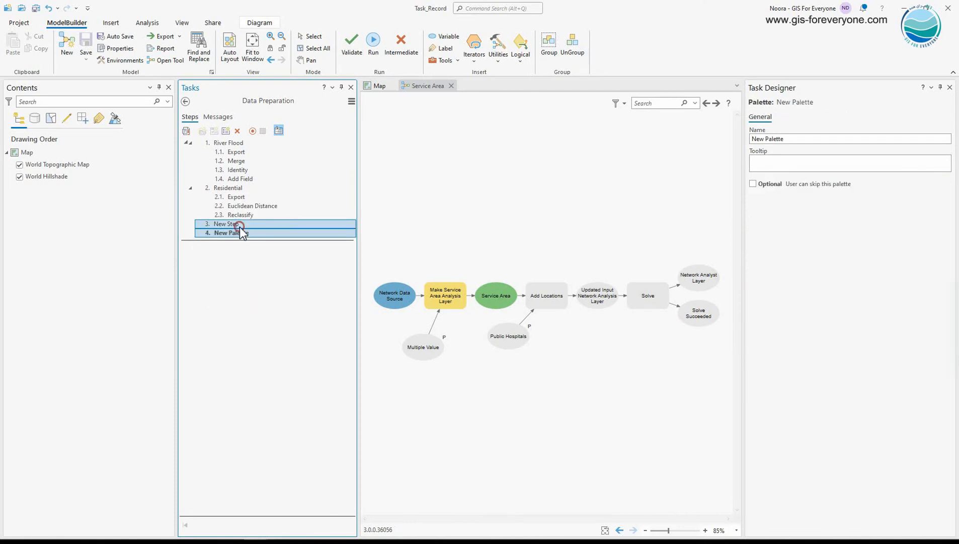
click(239, 225)
click(237, 130)
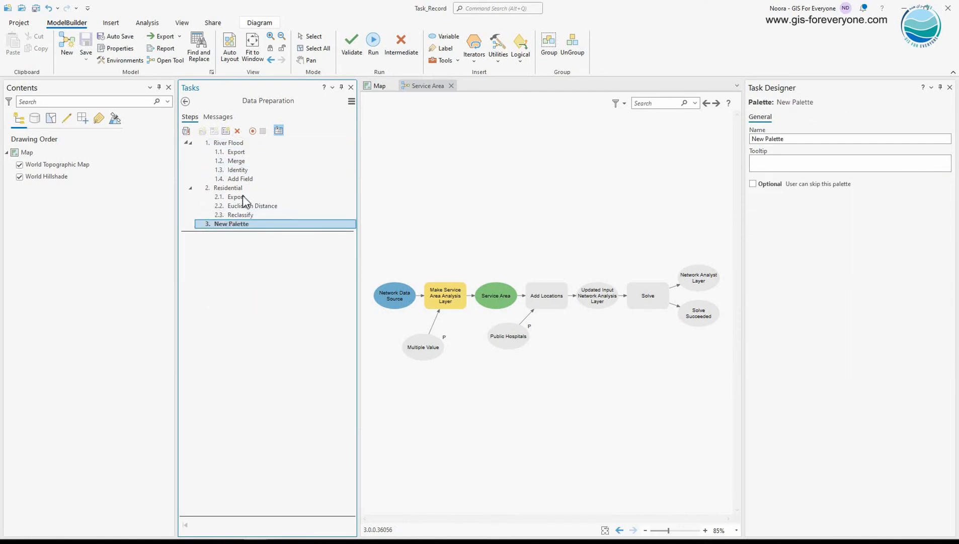
triple_click(798, 140)
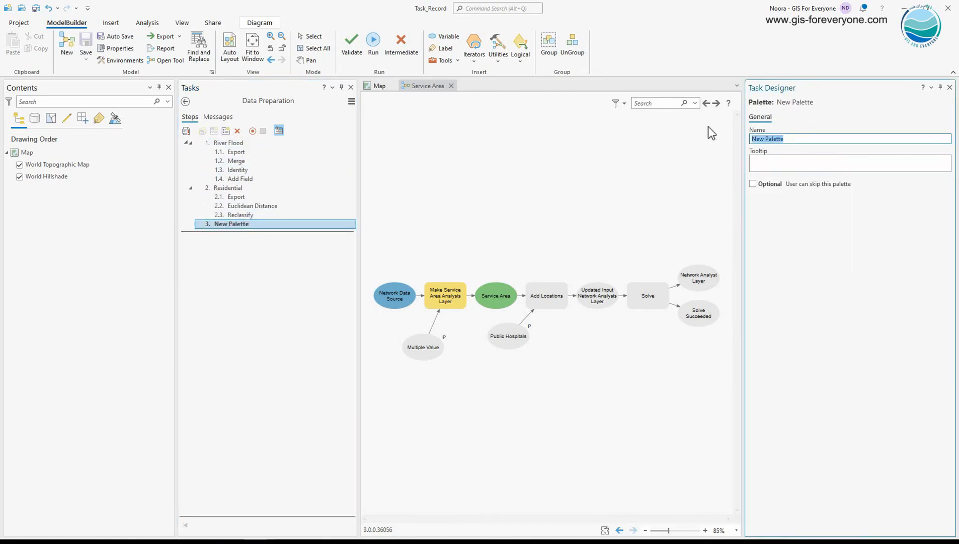
text(Service Area)
Add a palette step named Service Area inside the Service Area palette
right_click(234, 224)
mouse_move(243, 221)
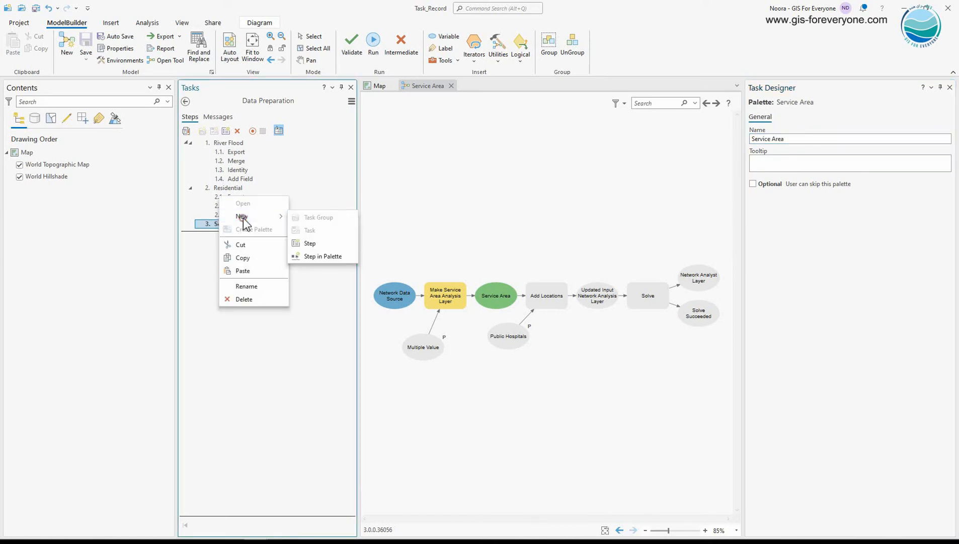
click(308, 256)
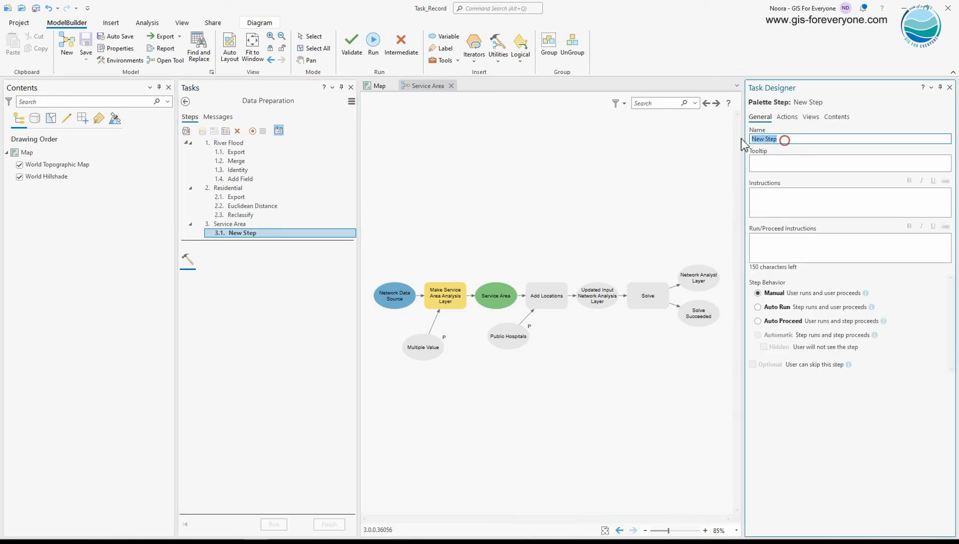
text(Service Area)
Assign the Service Area model from Task_Record as the Service Area step's embedded geoprocessing tool
click(793, 118)
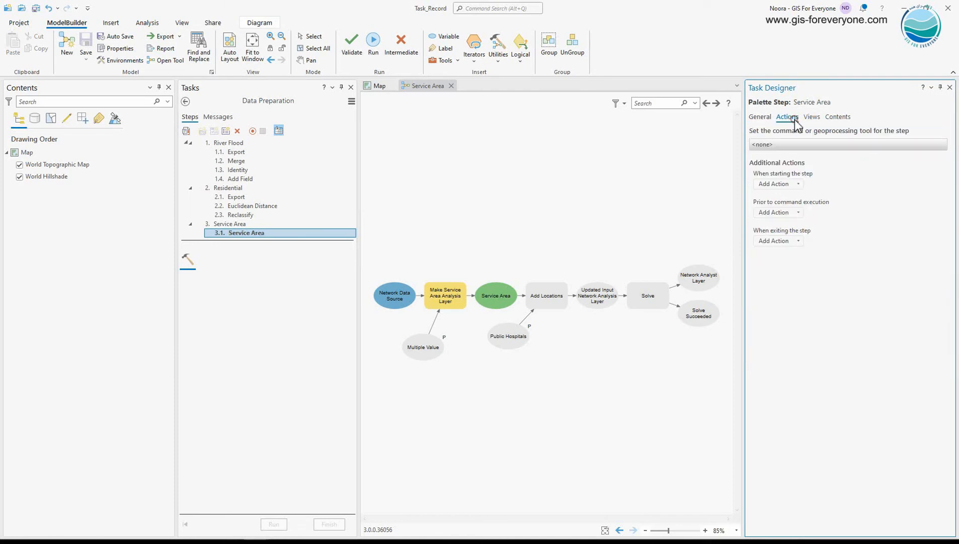
click(926, 145)
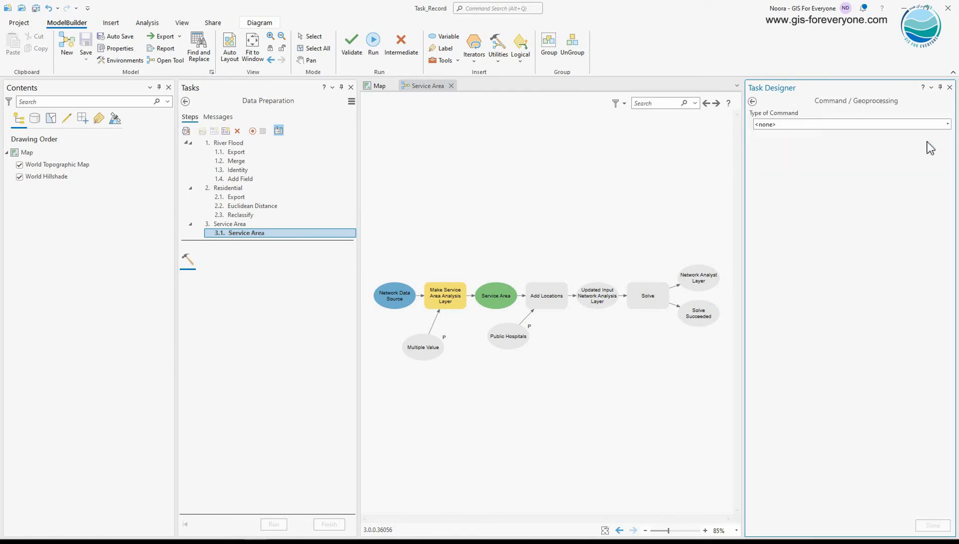
click(925, 124)
click(776, 155)
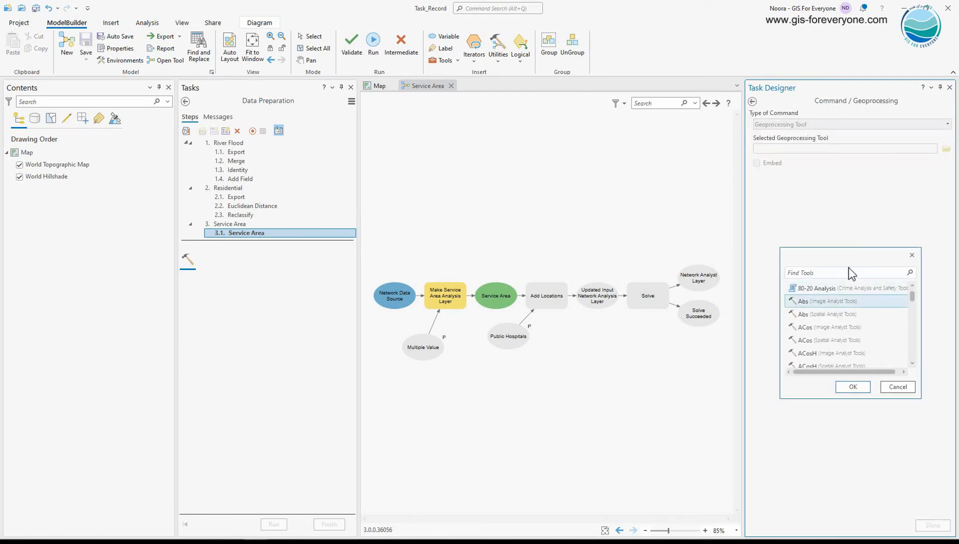
text(s)
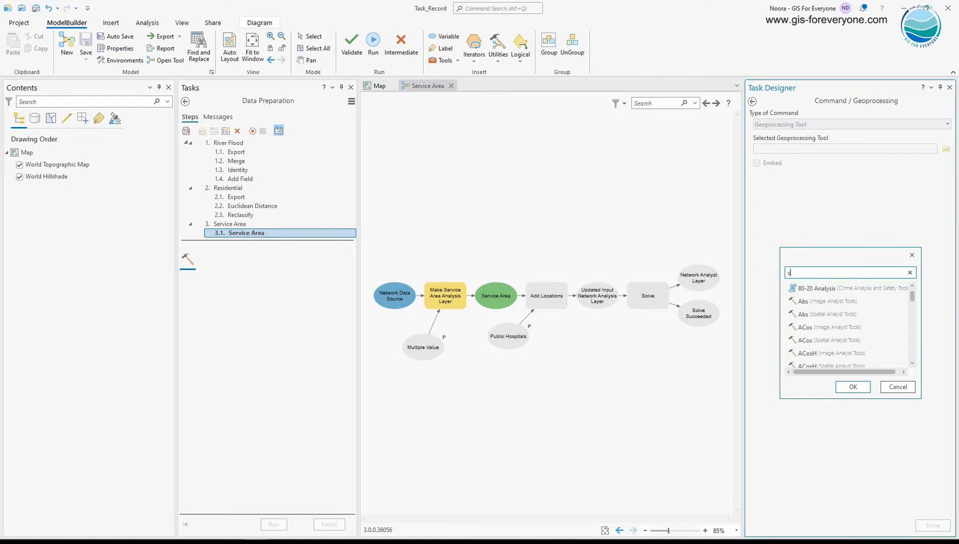
text(ervice)
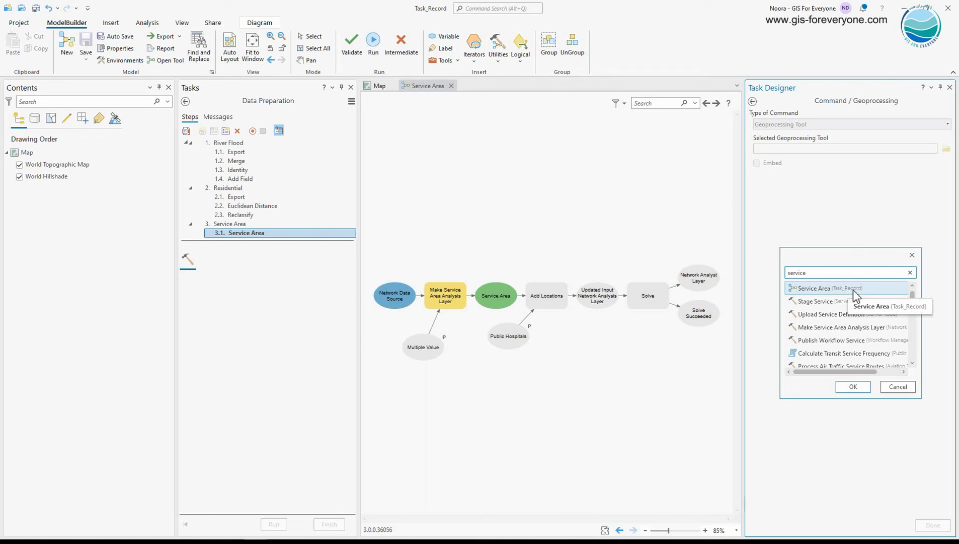
click(840, 289)
click(861, 388)
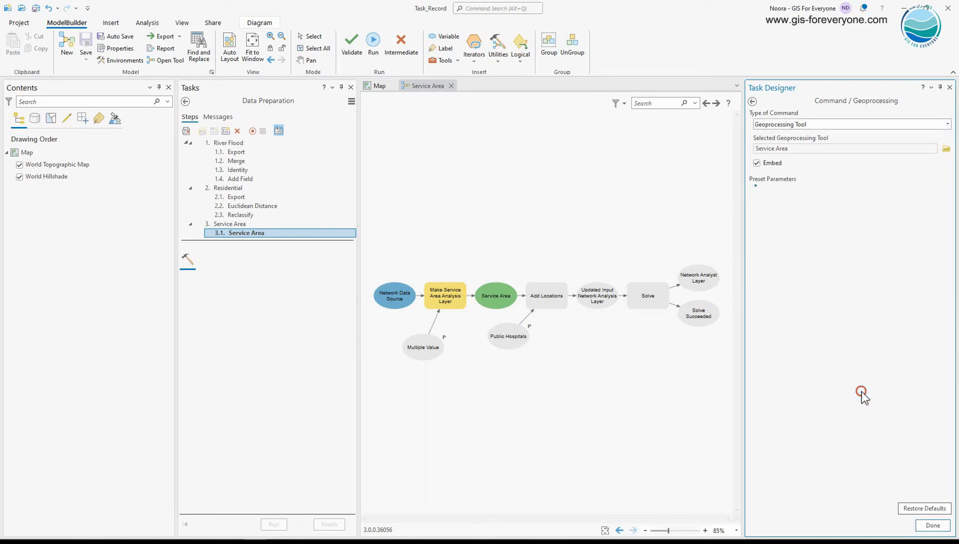
click(932, 525)
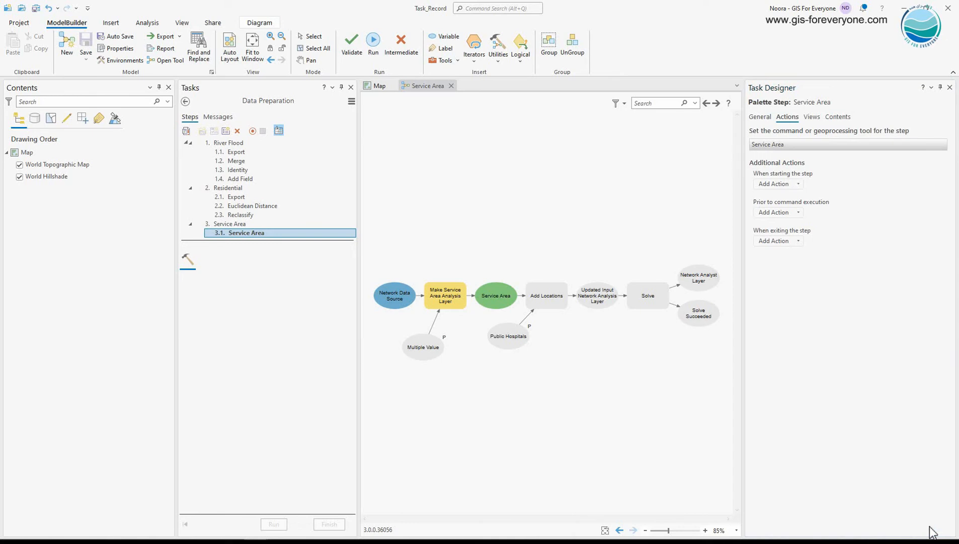
Make the Service Area palette optional and add a palette step named Identity to it
click(236, 224)
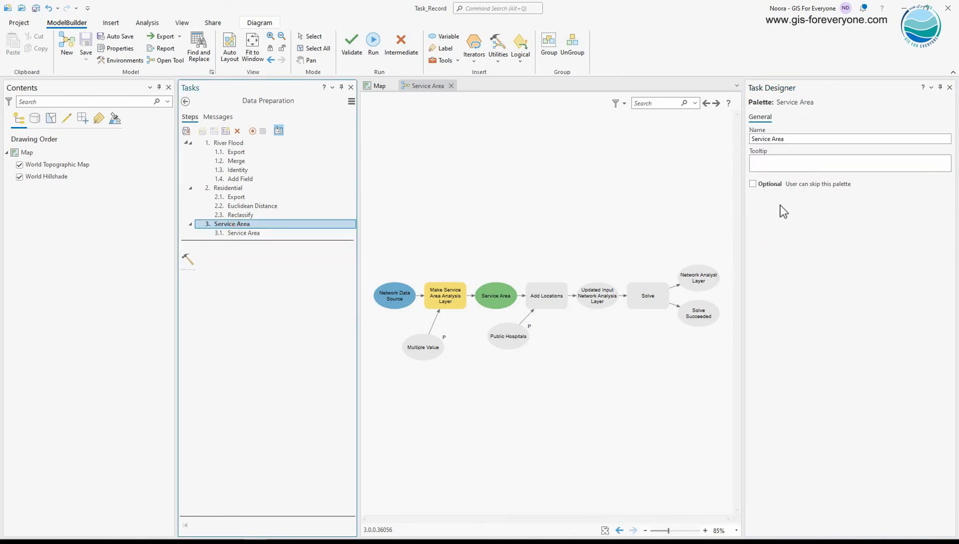
click(753, 184)
right_click(241, 224)
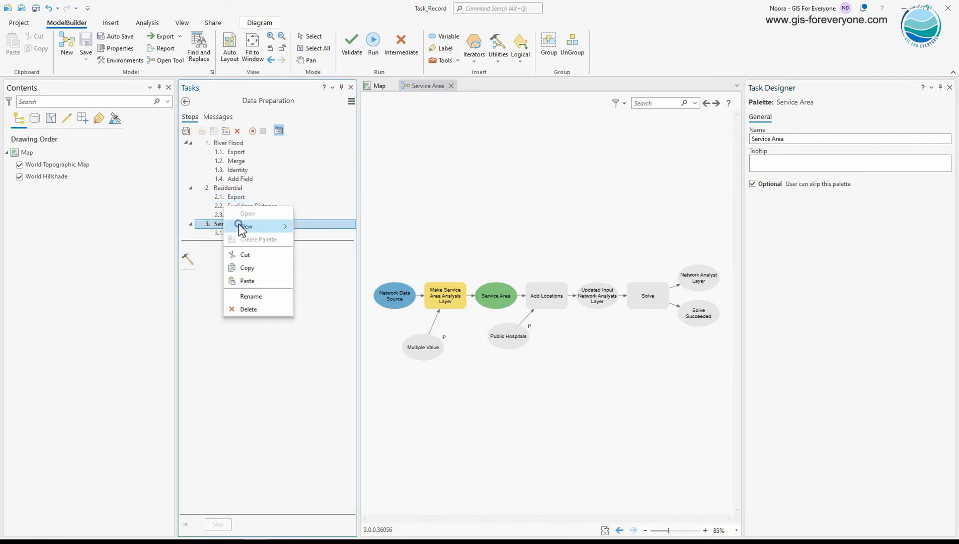
mouse_move(238, 224)
click(318, 266)
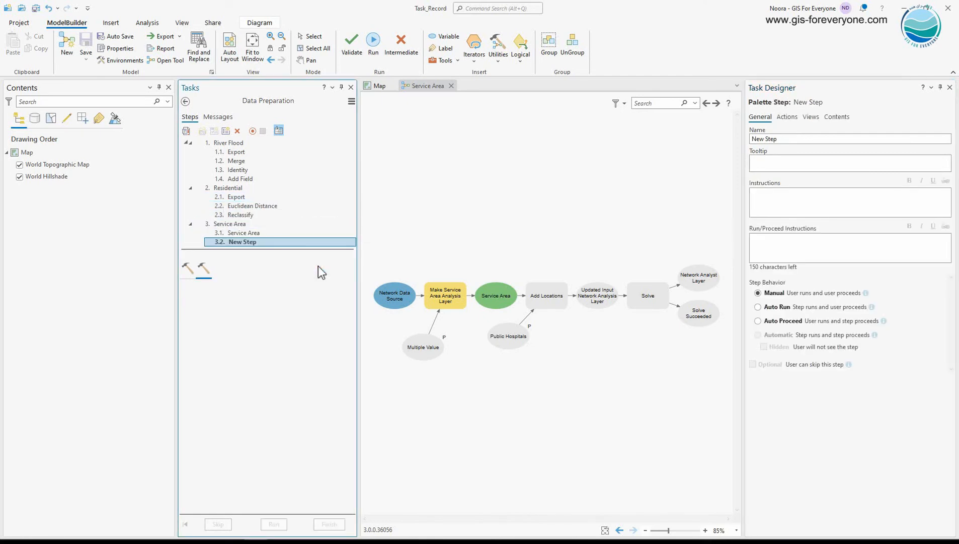
click(788, 139)
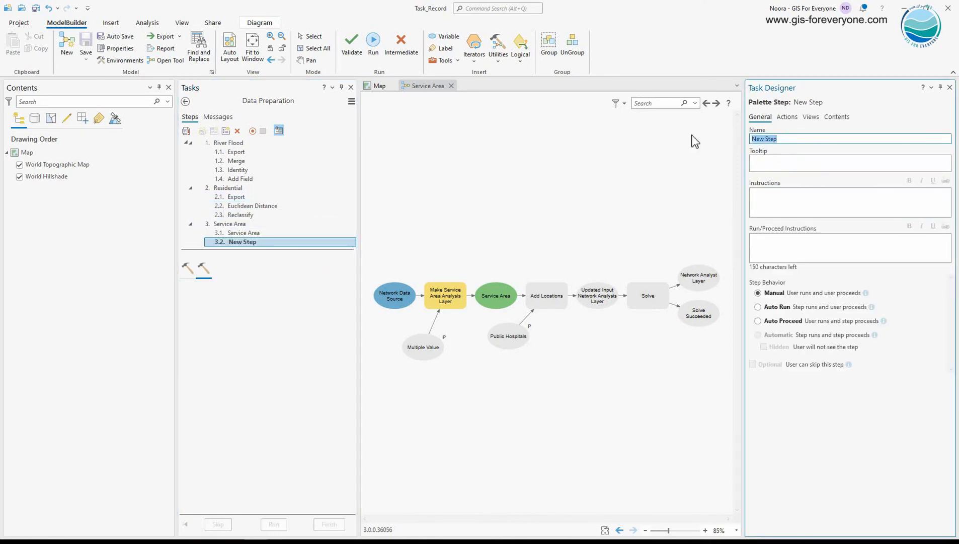
text(Identity)
Assign the Identity geoprocessing tool to the Service Area palette's Identity step
click(787, 116)
click(930, 145)
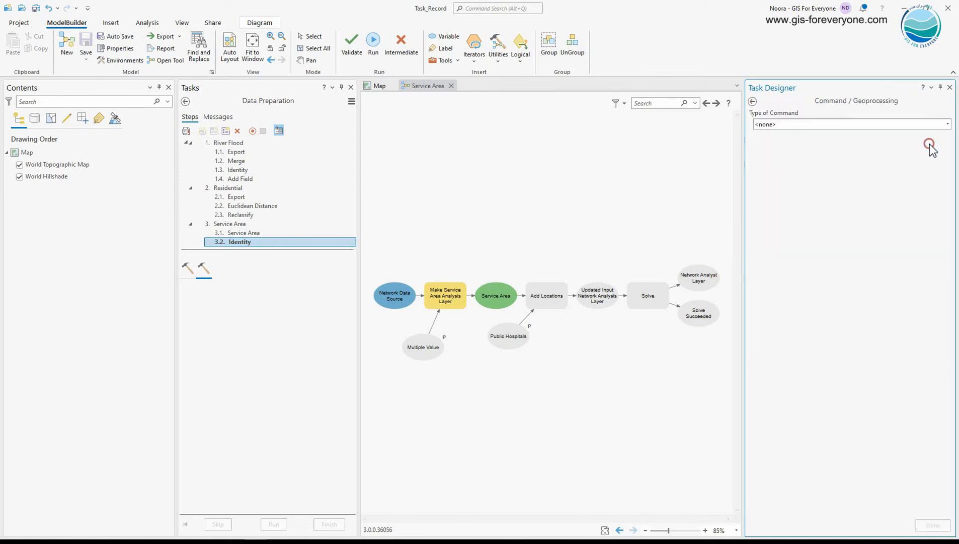
click(901, 125)
click(830, 152)
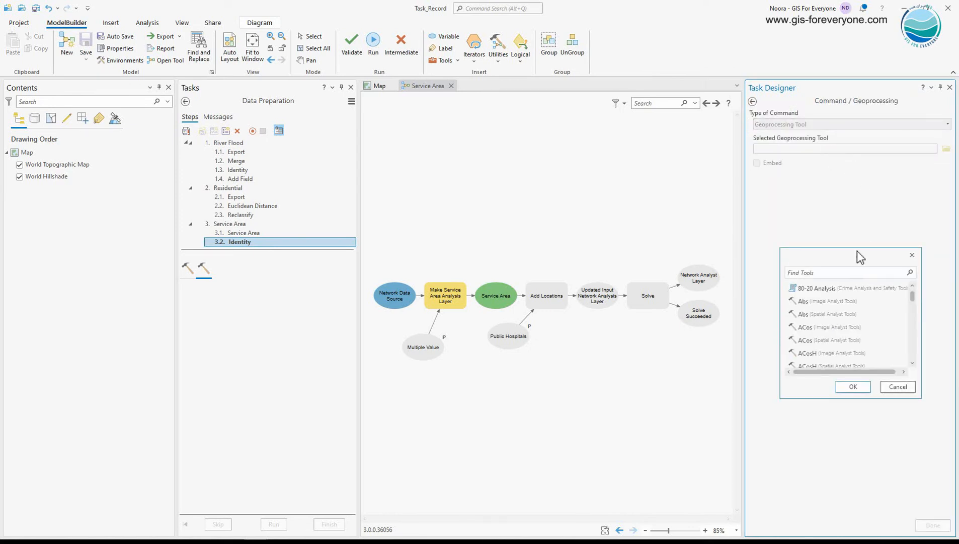
click(841, 273)
text(identity)
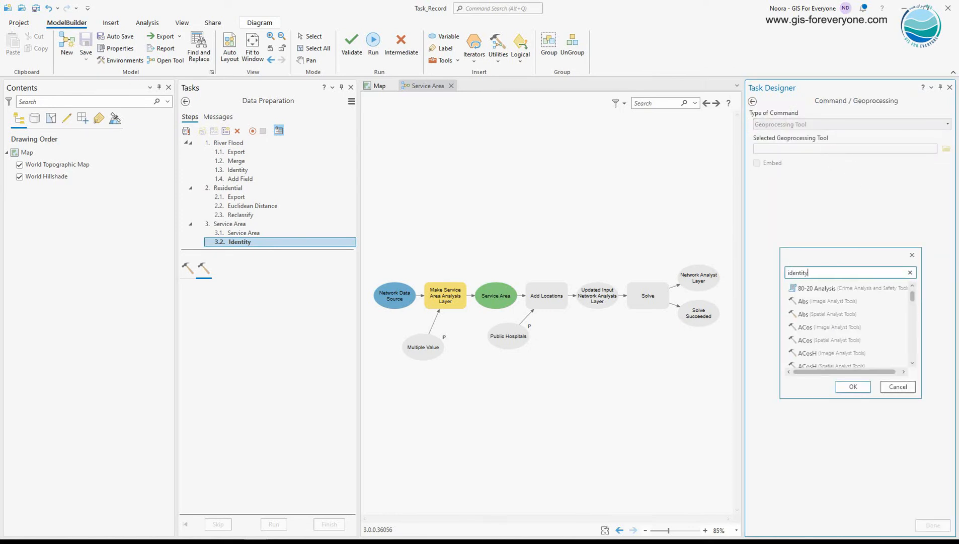
click(841, 286)
click(855, 385)
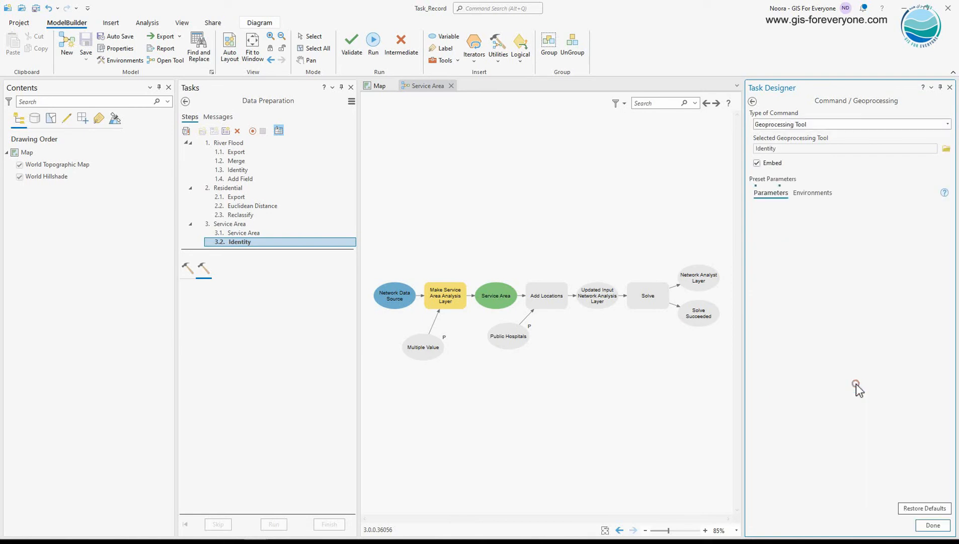
Preset the Identity tool's output feature class to ServiceArea_Brisbane and finish the tool setup
click(799, 260)
text(ServiceArea_B)
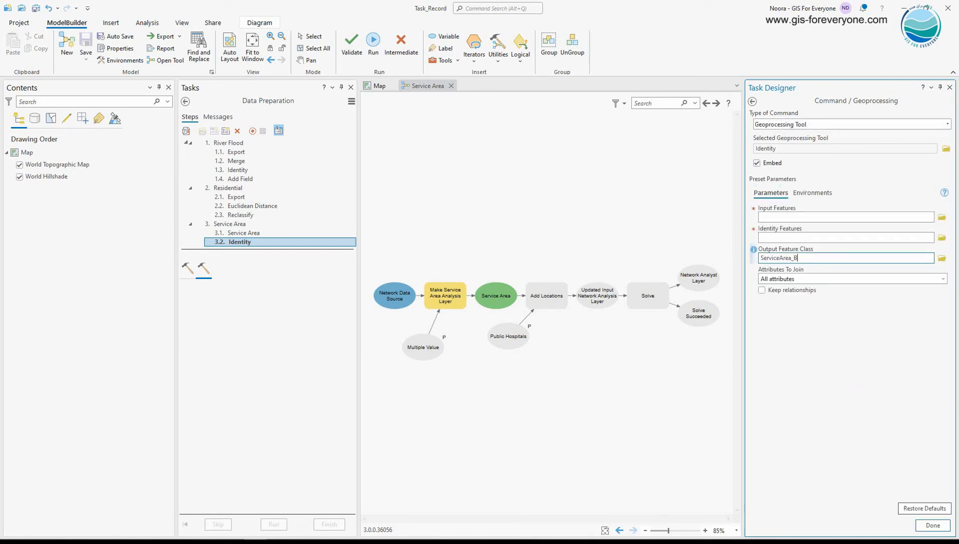
text(risbane)
click(931, 523)
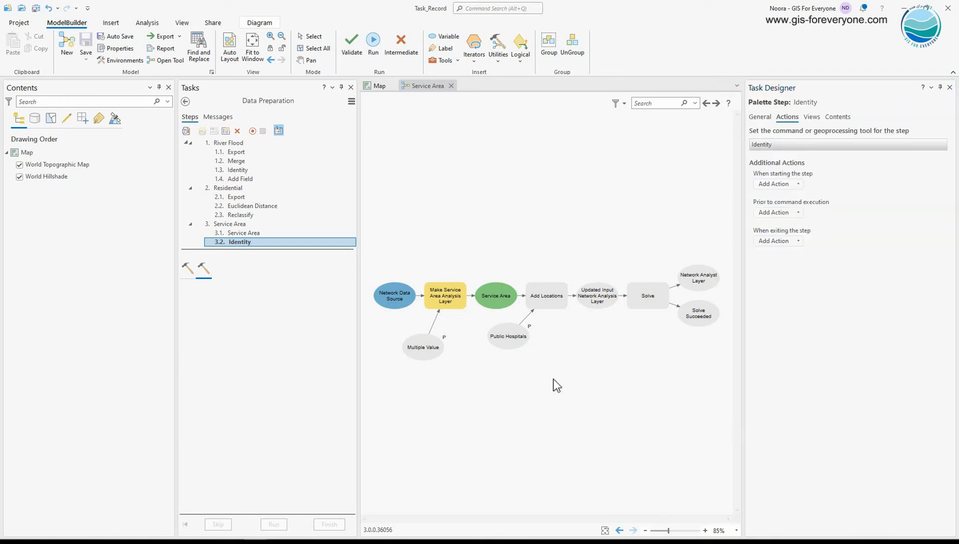
Add a third palette step named Add Field to the Service Area palette
click(238, 244)
right_click(237, 243)
mouse_move(241, 246)
click(314, 285)
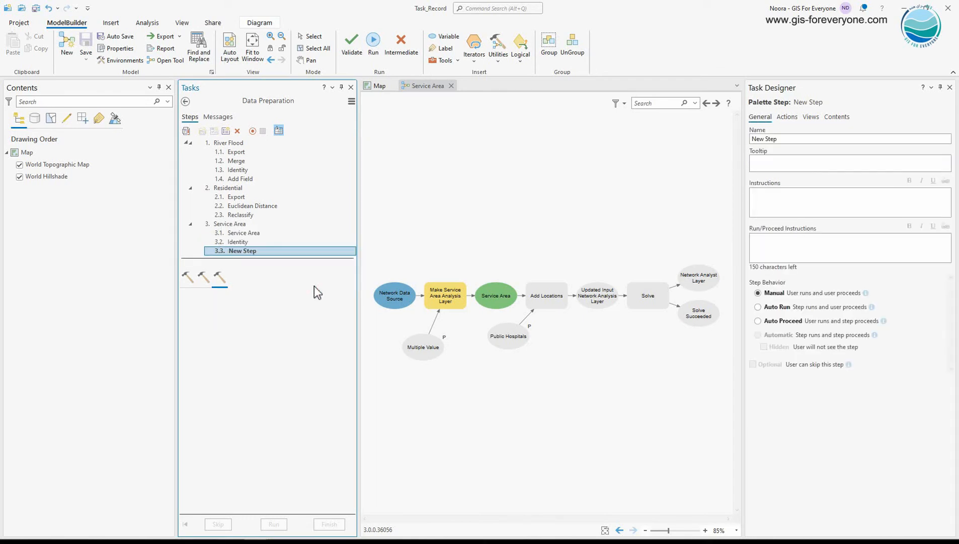
drag(782, 137, 694, 140)
text(Add Field)
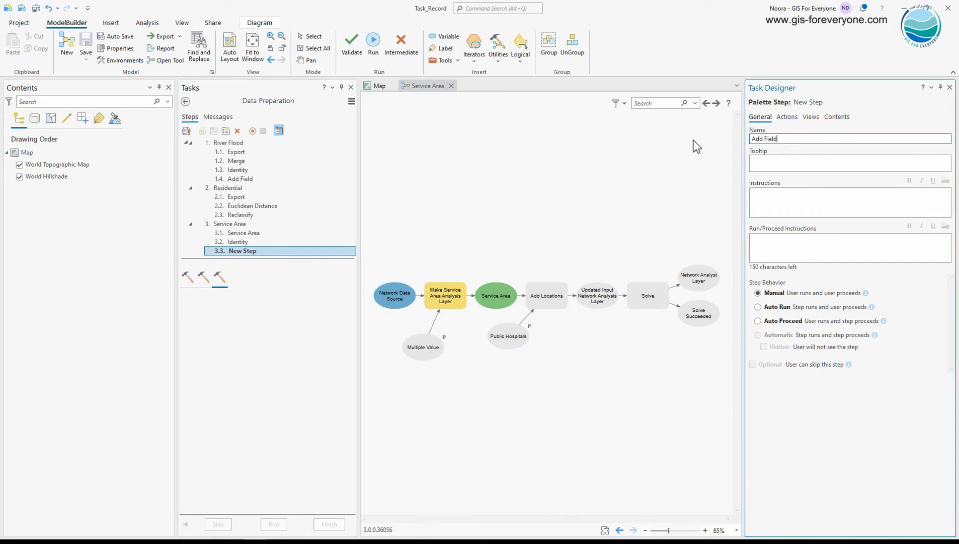
Assign the Add Field geoprocessing tool to the Service Area palette's Add Field step
click(787, 117)
click(929, 144)
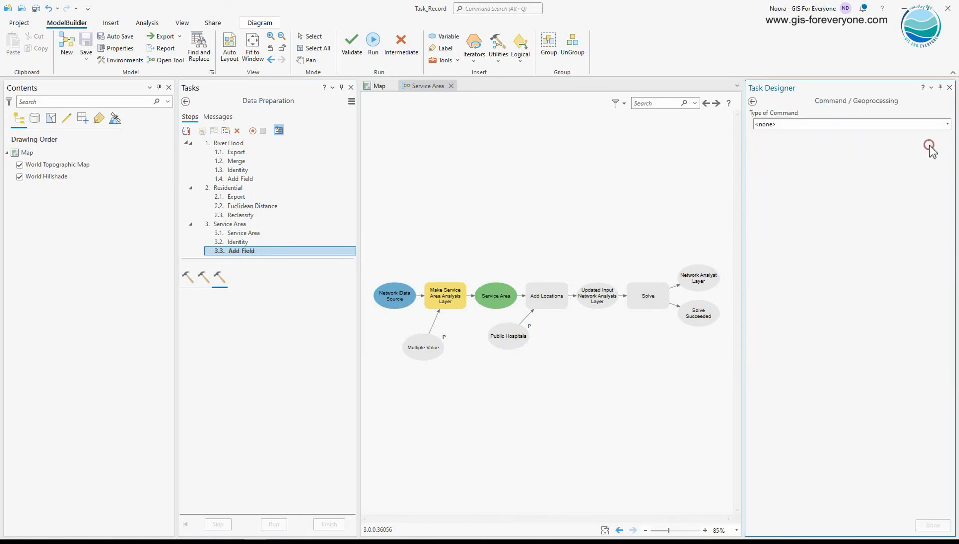
click(877, 125)
click(858, 150)
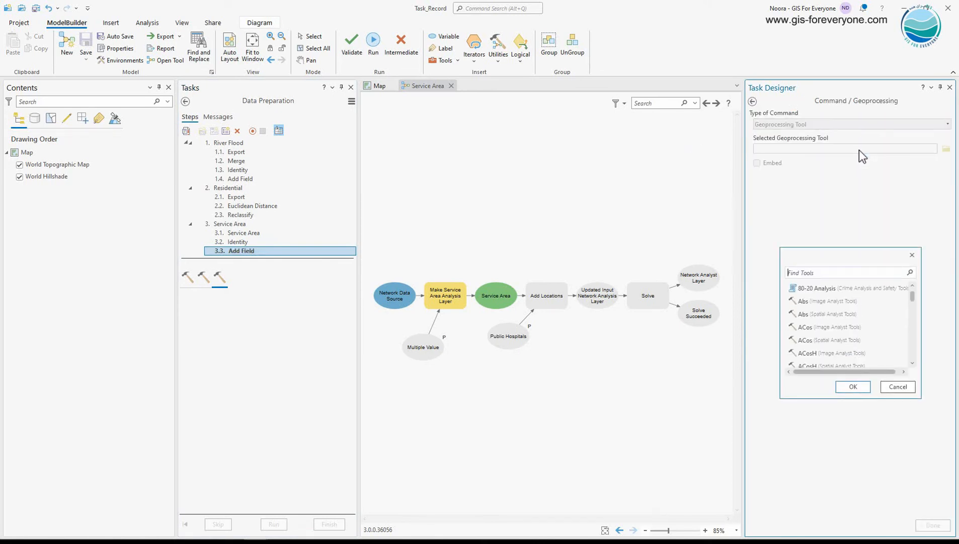
click(827, 272)
text(Add )
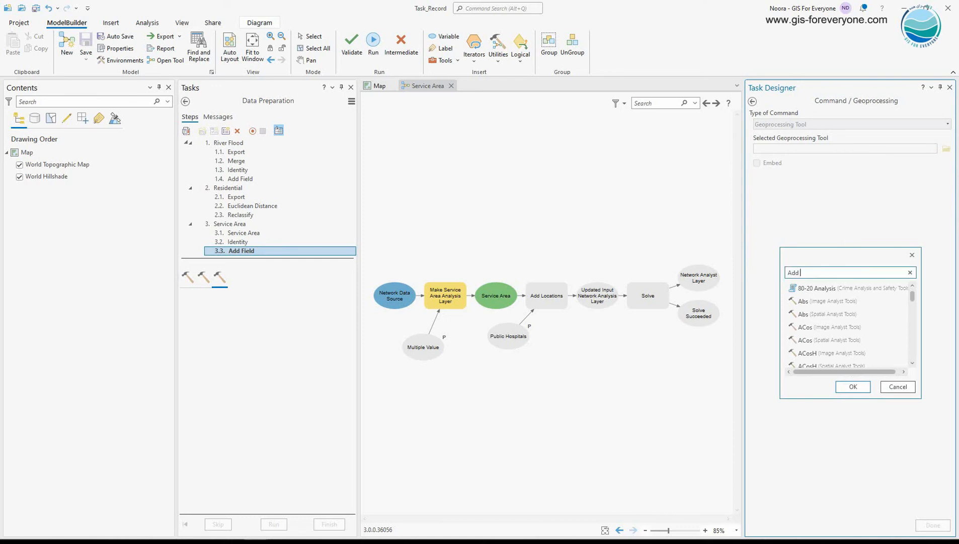
text(Field)
click(825, 288)
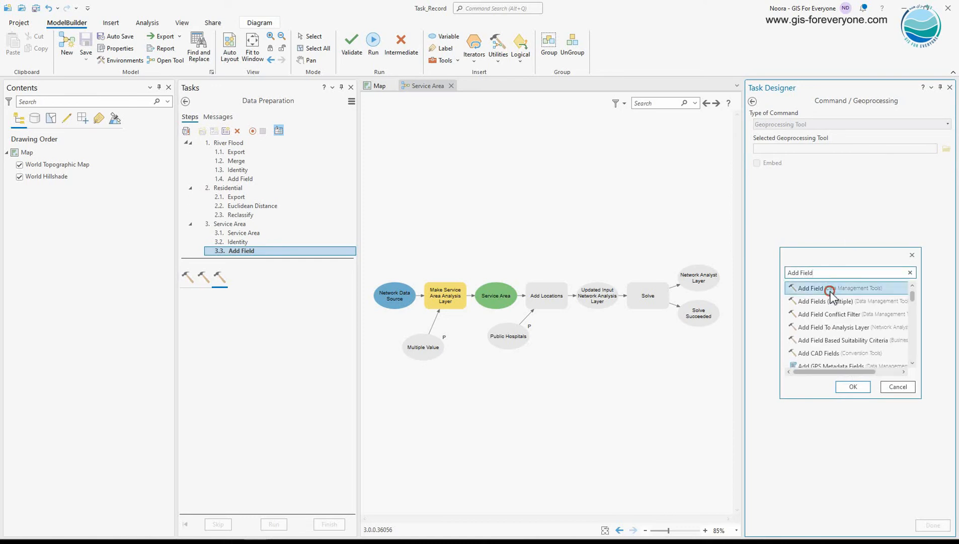
click(864, 389)
Preset the Add Field tool's field name to raster with type Short (16-bit integer) and finish the tool setup
click(799, 251)
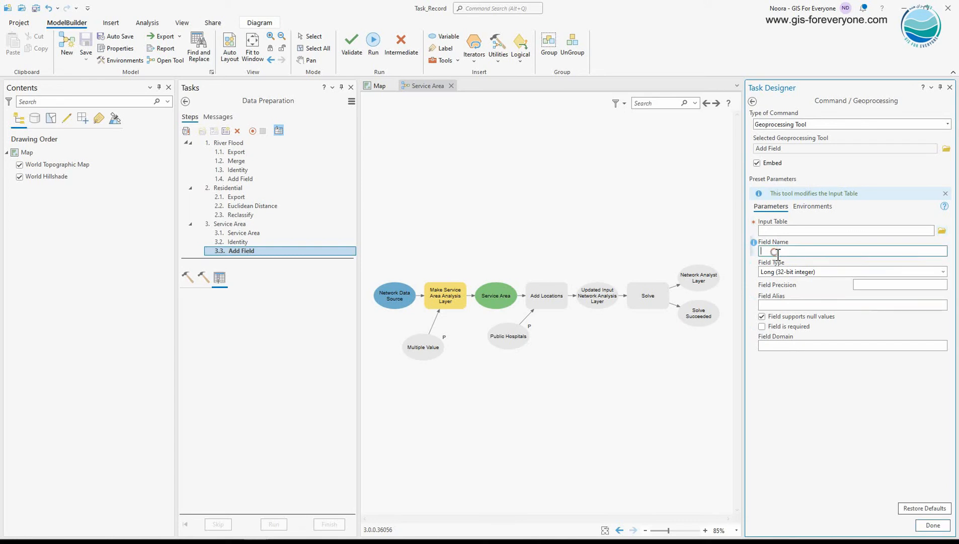
text(raster)
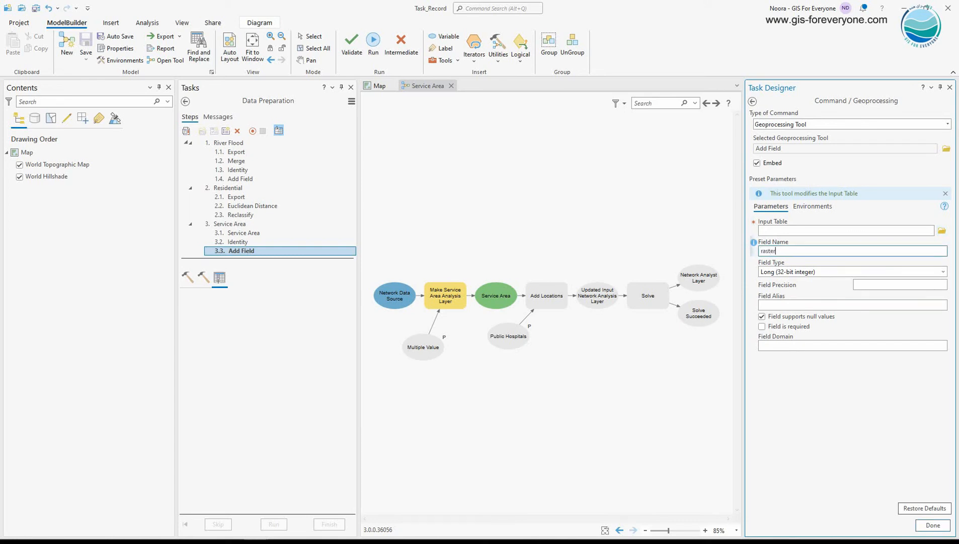
click(797, 273)
click(943, 273)
click(791, 314)
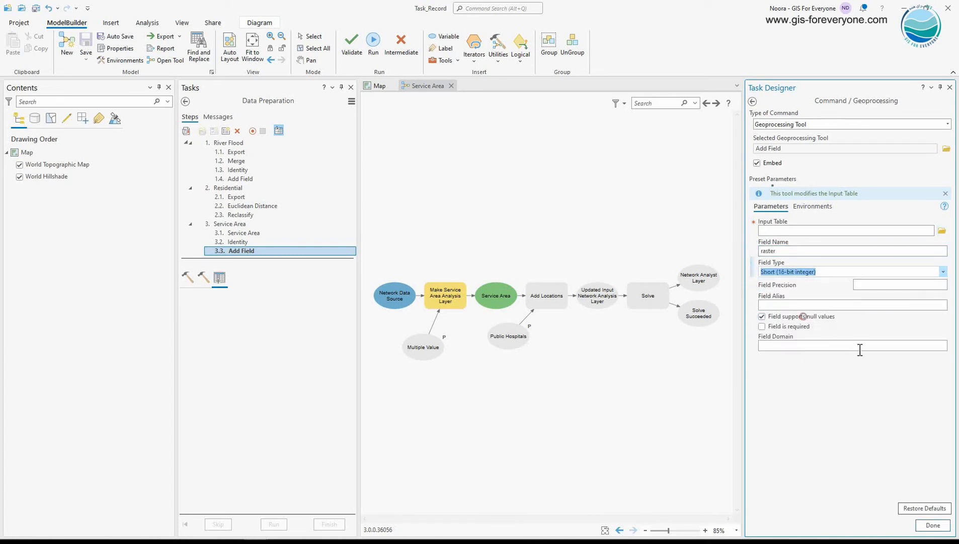
click(933, 525)
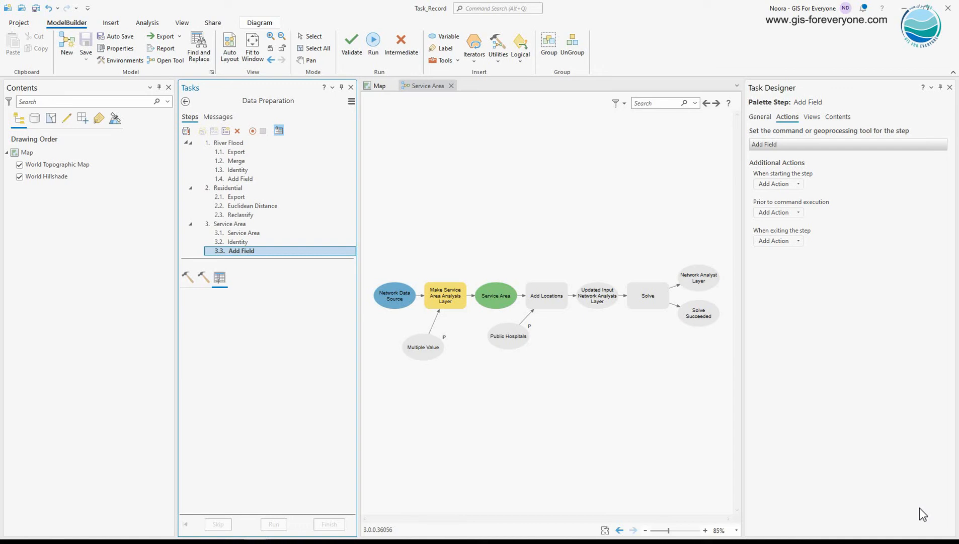
click(919, 507)
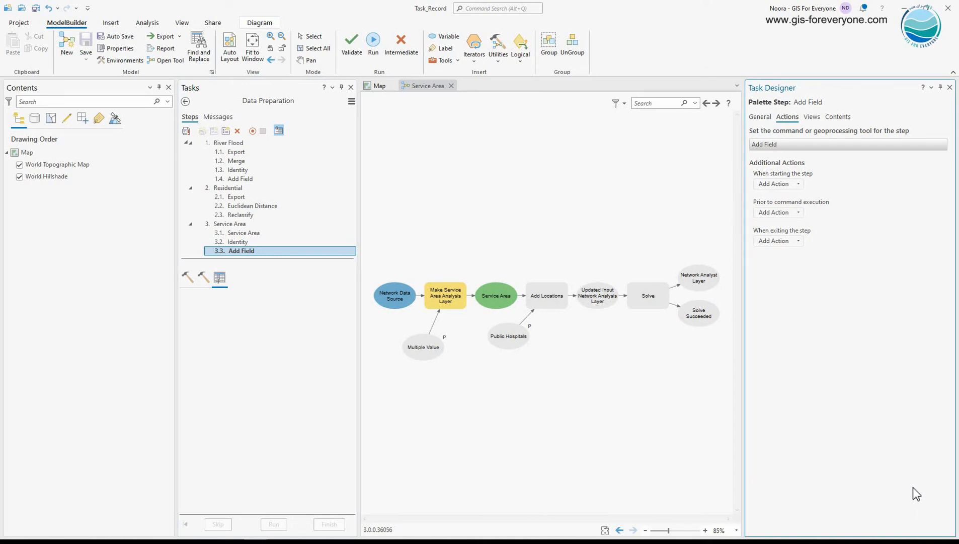
Add a fourth step named Feature To Raster to the Data Preparation task and make it optional
click(226, 131)
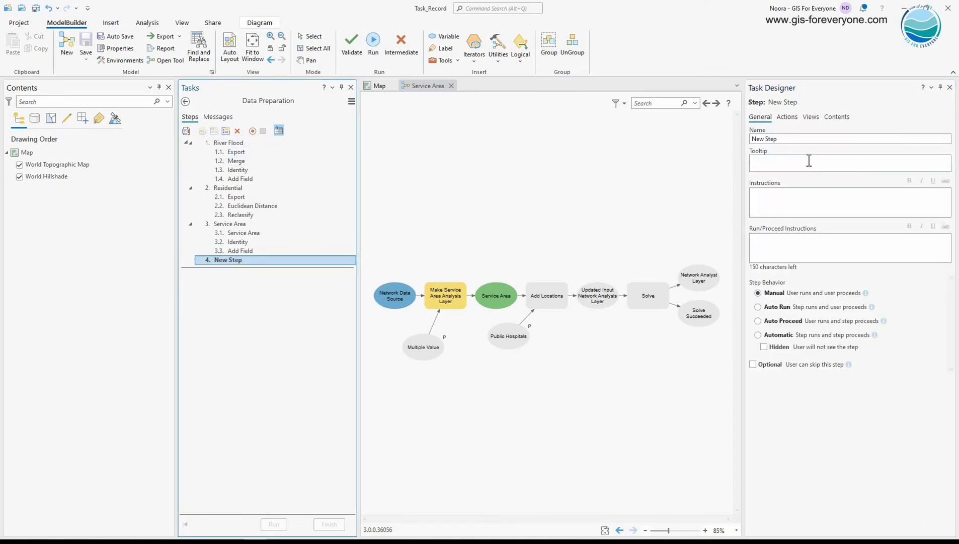
click(798, 138)
text(D)
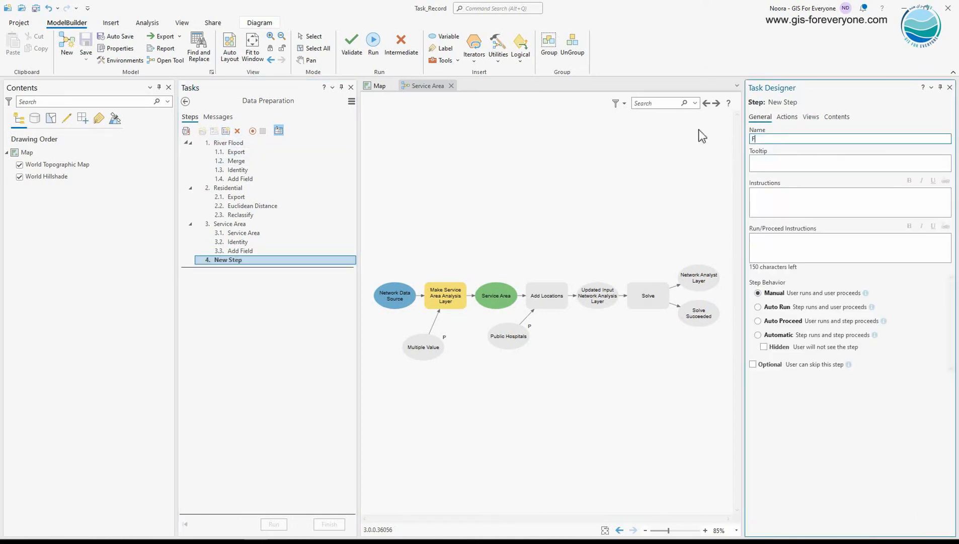
text(eature To Raster)
click(753, 365)
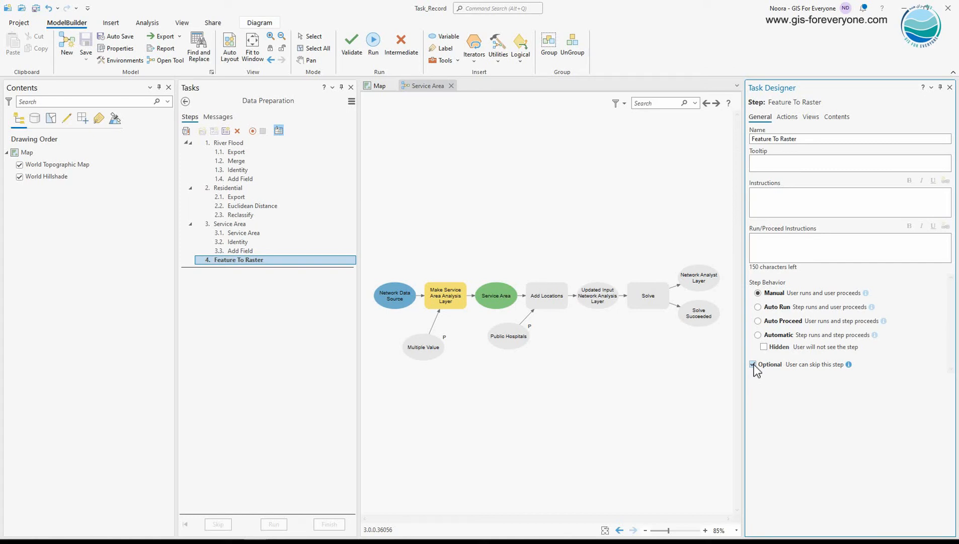
Create a saved batch tool from Feature to Raster in Task_Record.atbx, with Input features as the batch parameter
click(443, 60)
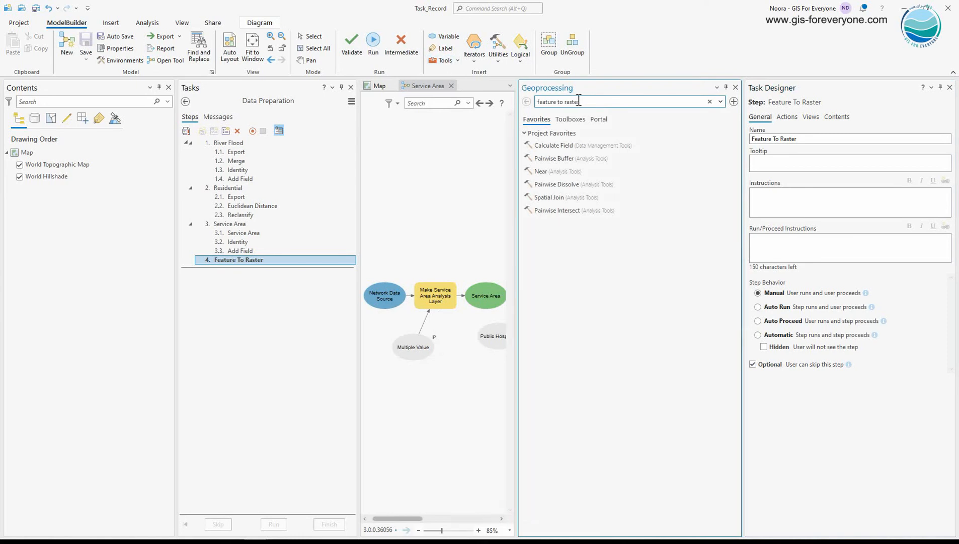
text(r)
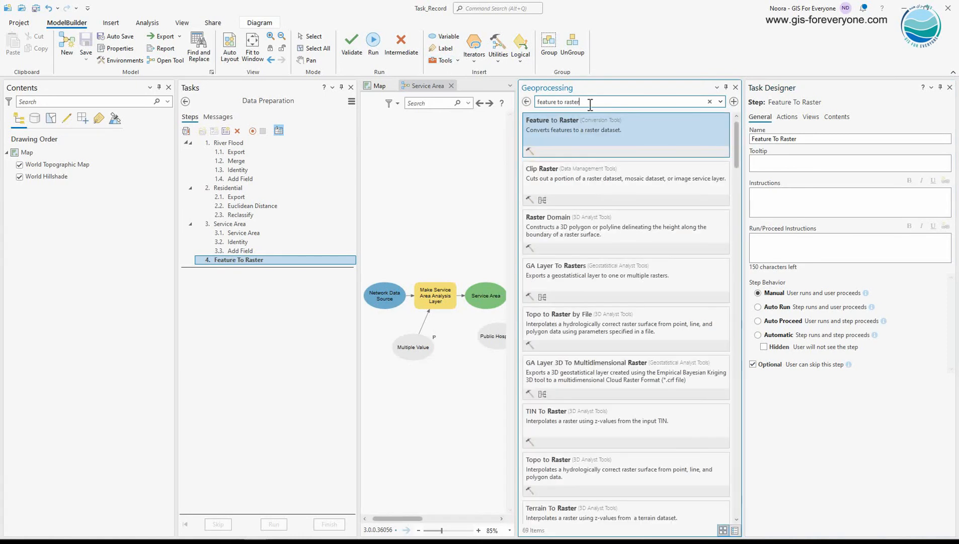
right_click(569, 126)
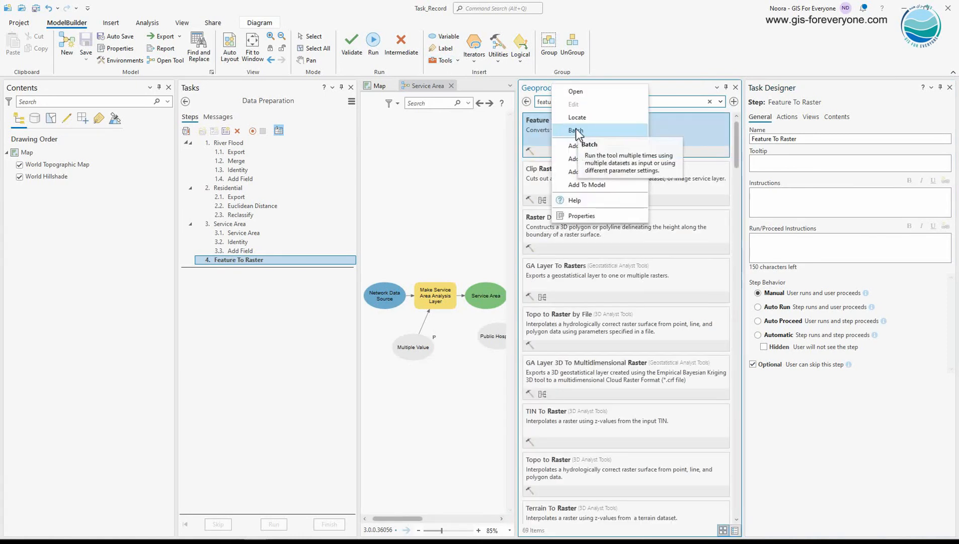
click(577, 131)
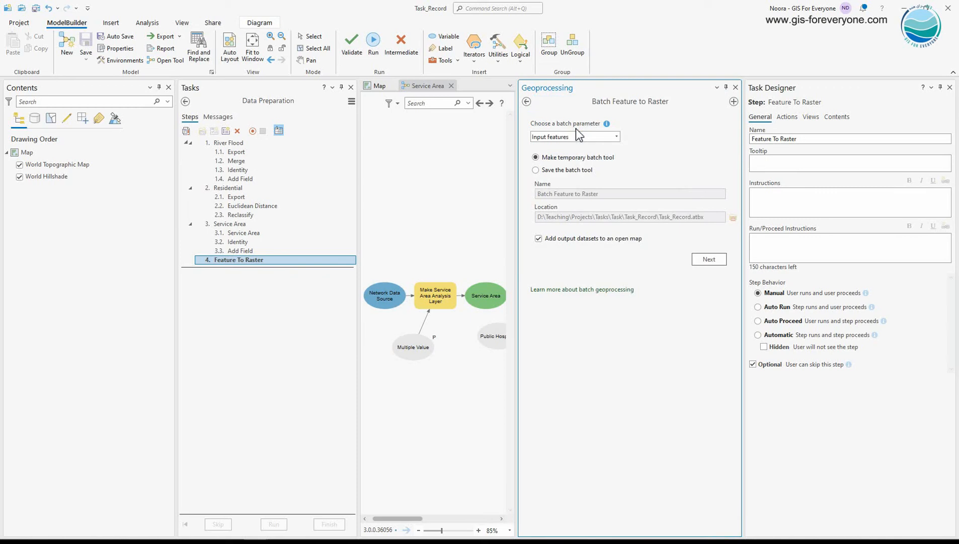
click(546, 171)
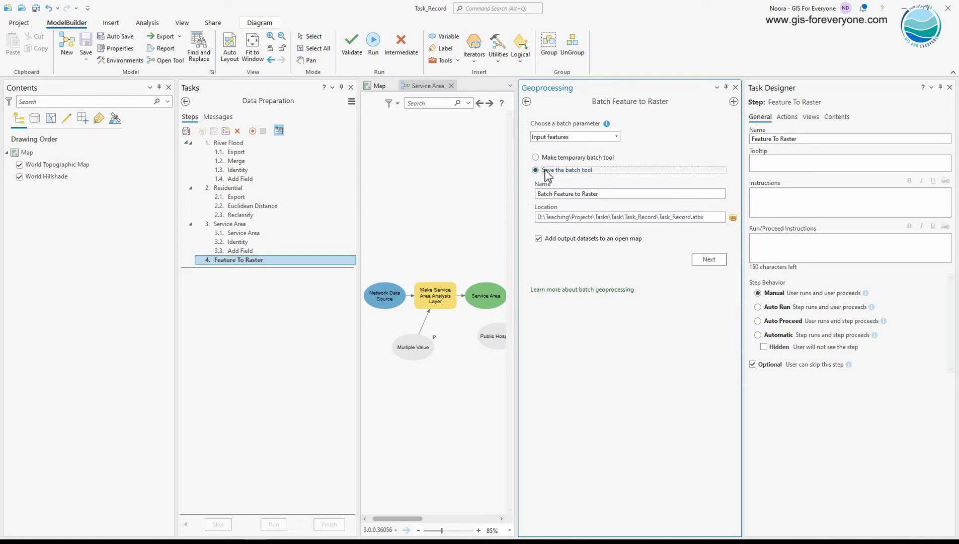
drag(604, 194, 538, 193)
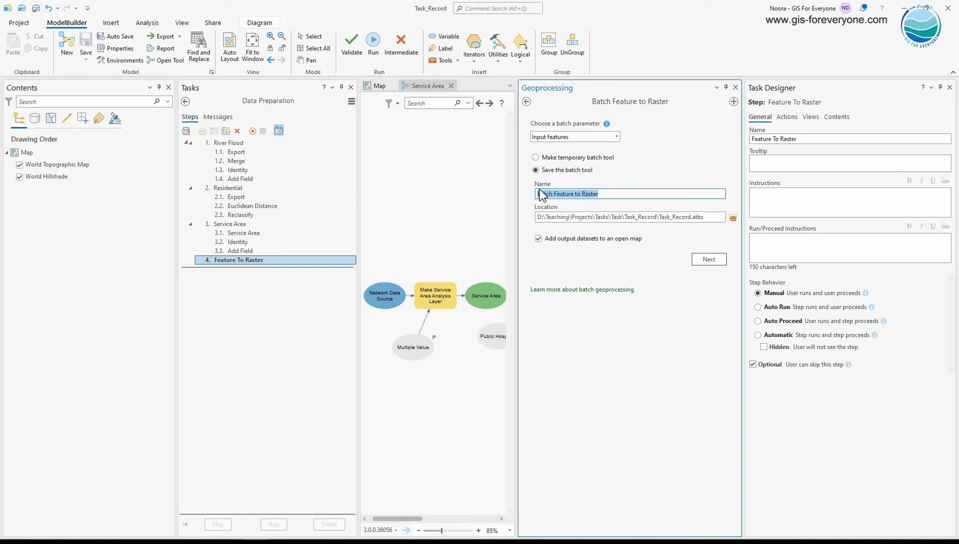
click(660, 221)
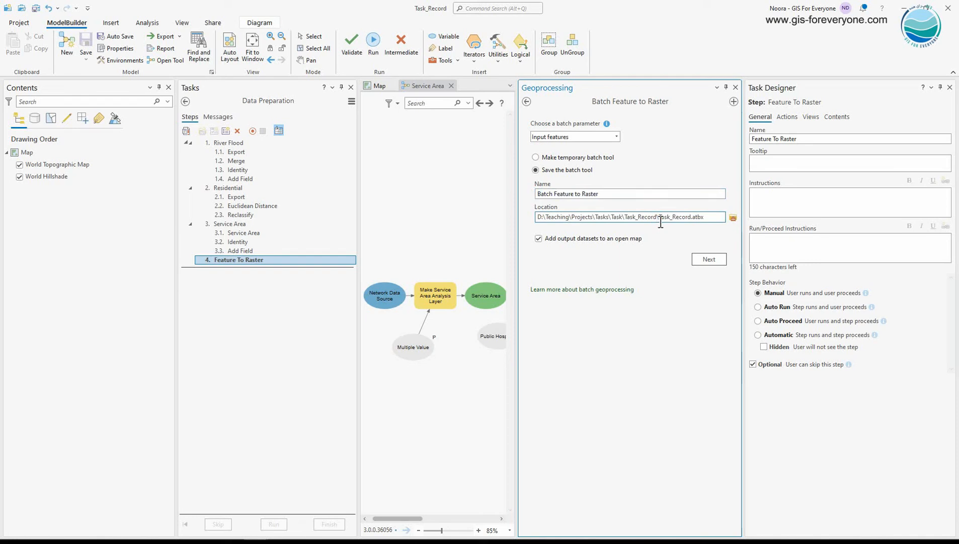
click(710, 258)
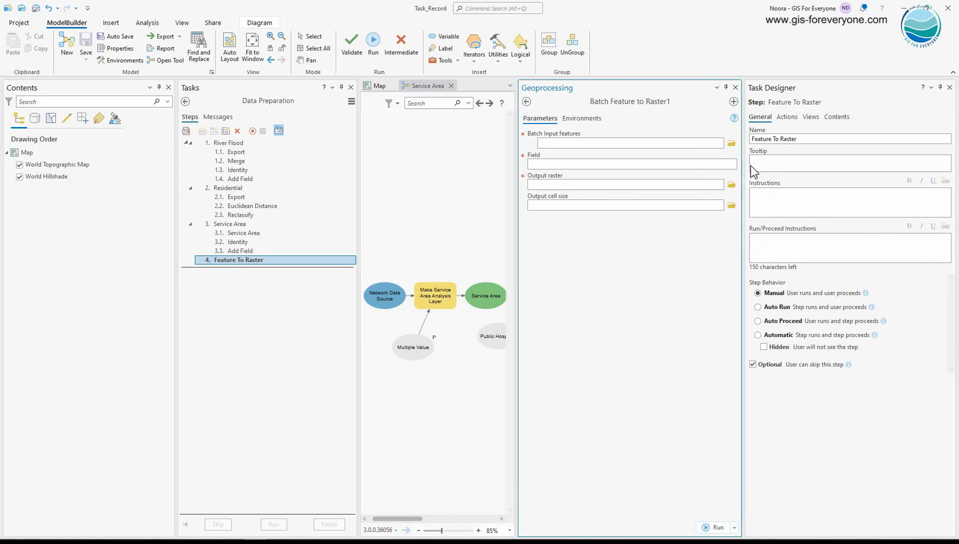
Assign the Batch Feature to Raster tool from the Task_Record toolbox to the Feature To Raster step
click(788, 120)
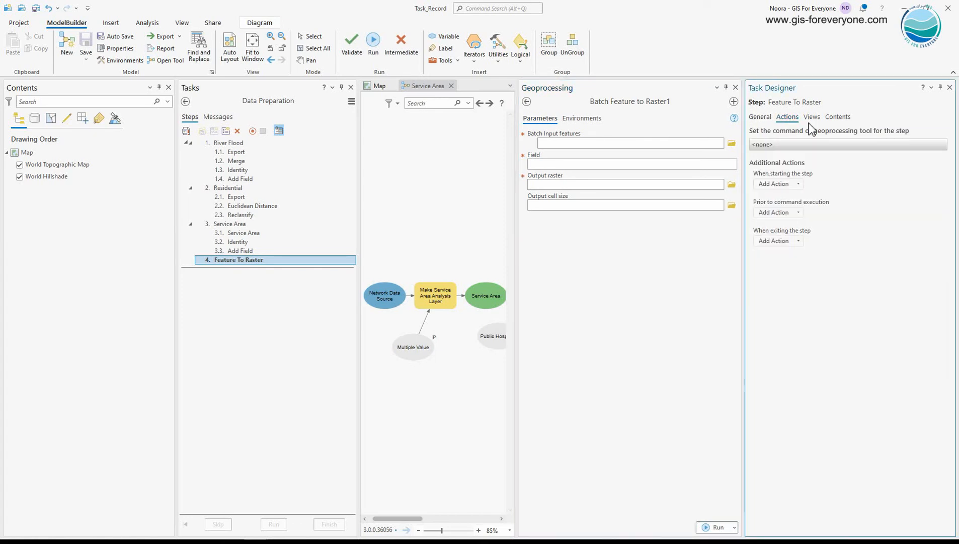
click(914, 145)
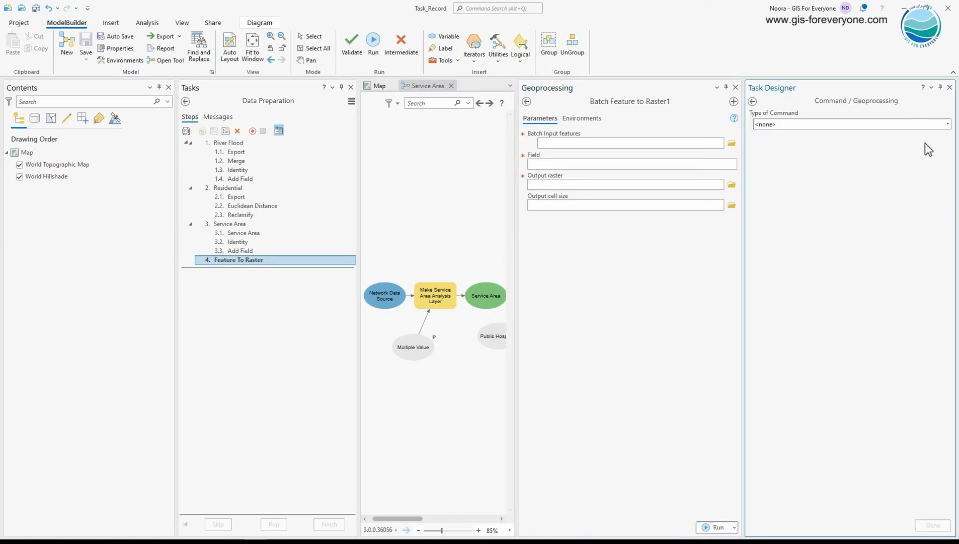
click(921, 124)
click(823, 154)
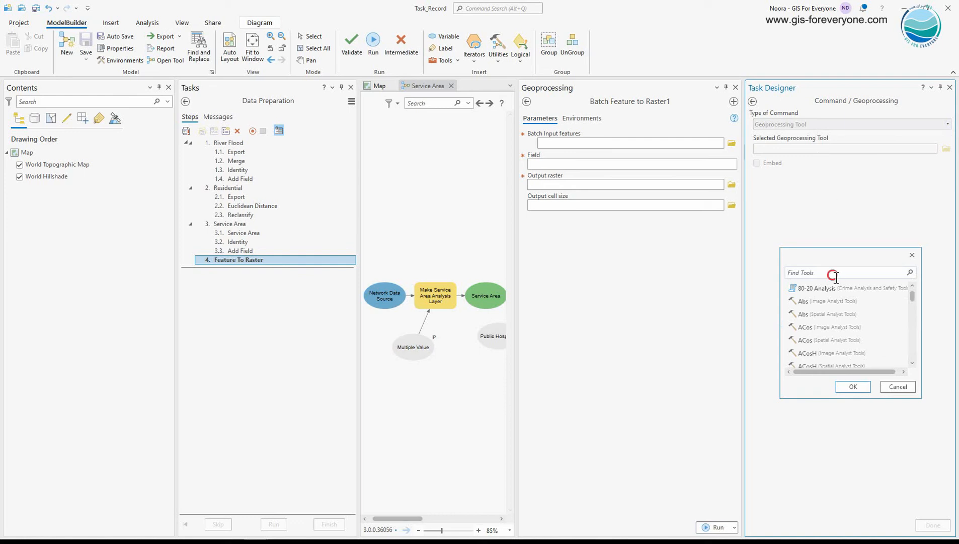
text(batch)
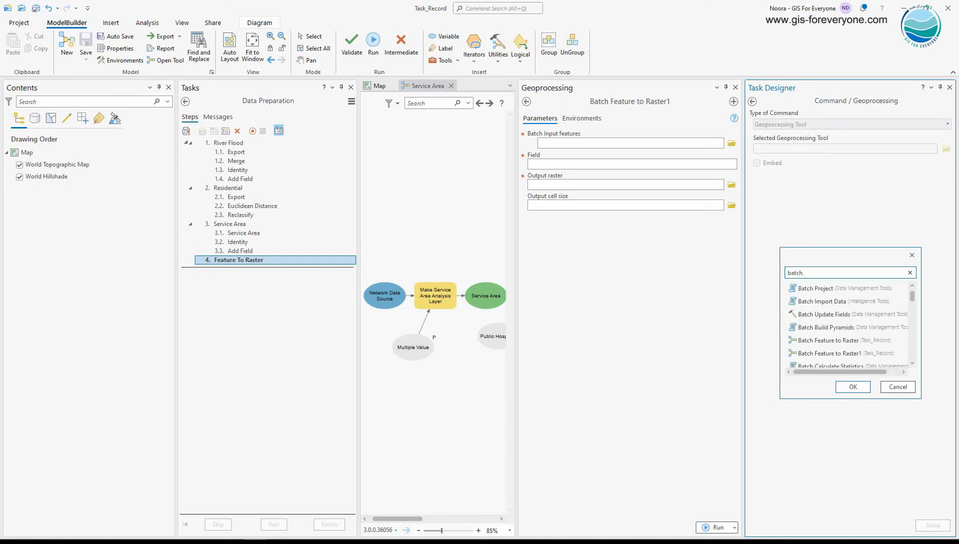
click(828, 340)
click(853, 386)
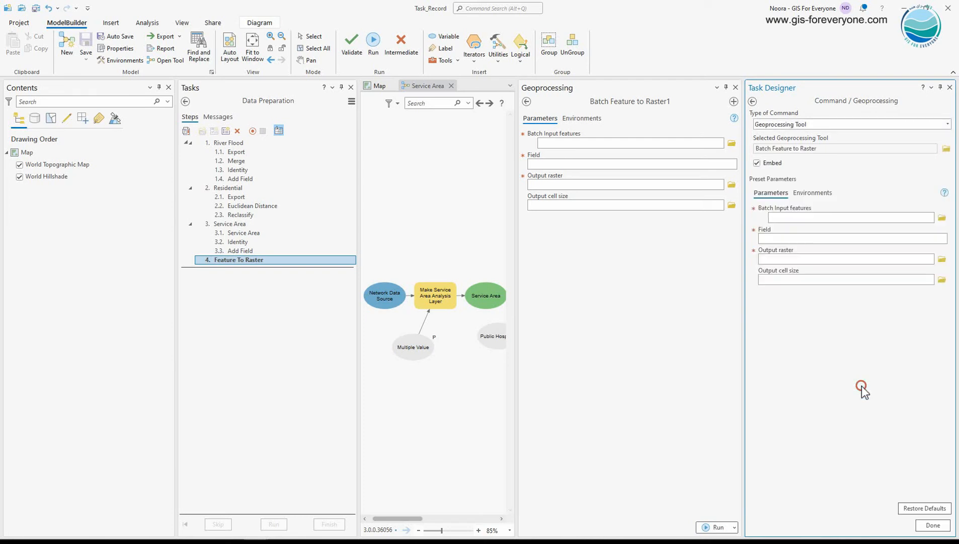
Preset the batch tool's field to raster and its output raster to %Name%_raster, and finish the tool setup
click(818, 239)
text(raster)
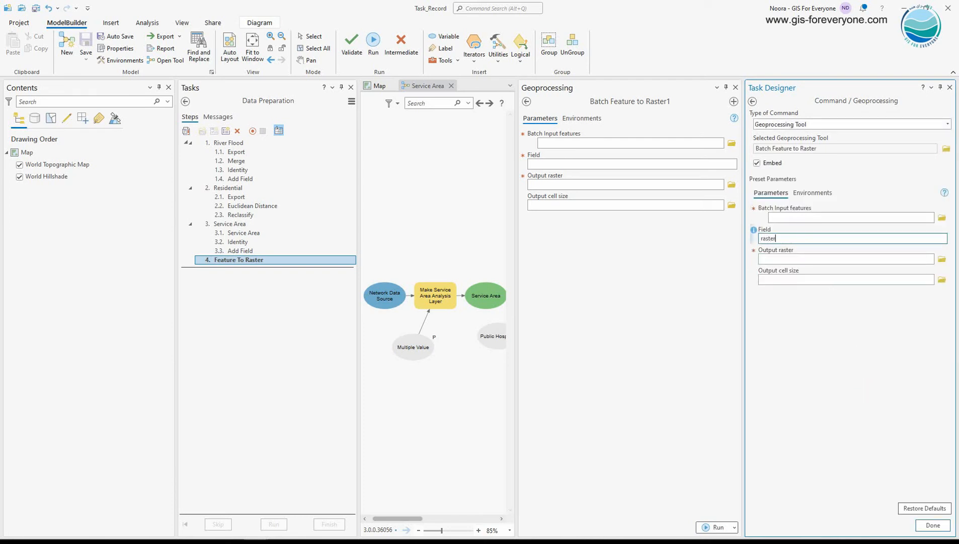
click(815, 258)
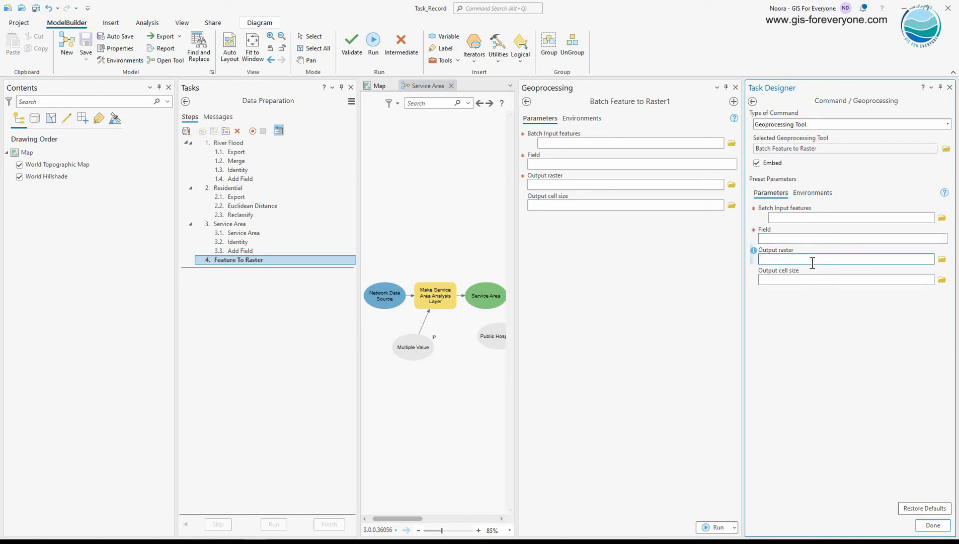
text(%Na)
text(me)
text(%_raster)
click(800, 238)
text(raster)
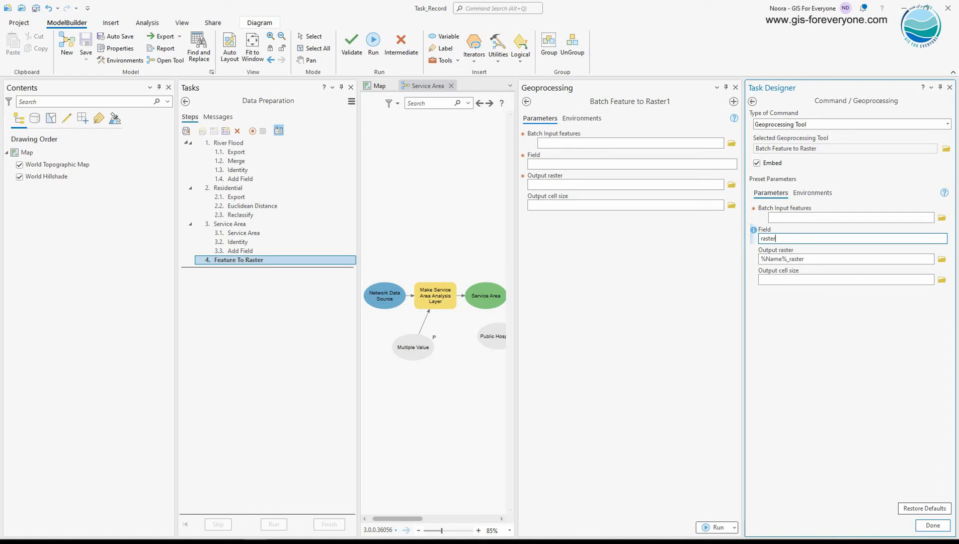
click(935, 524)
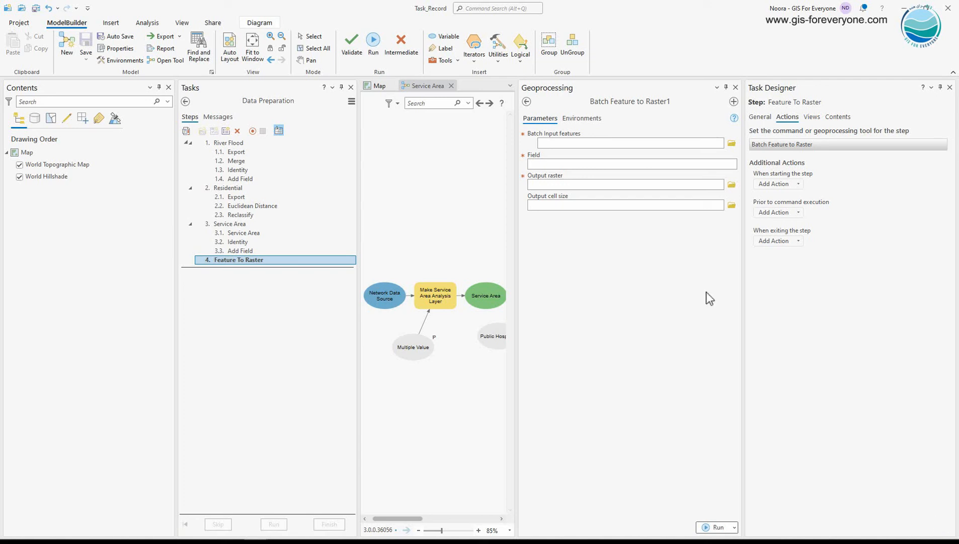
Return to the Site Selection task list and close the open batch tool and the Service Area model
click(186, 102)
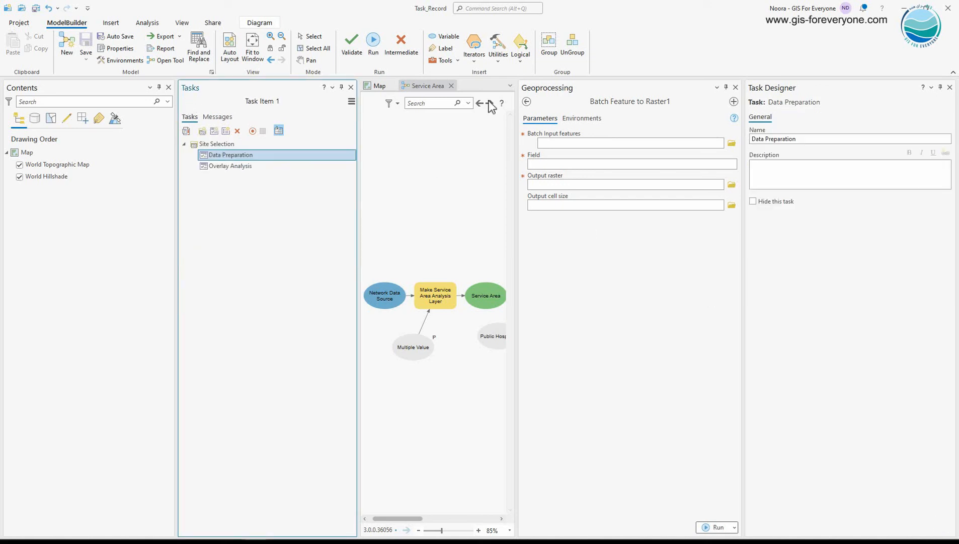
click(735, 87)
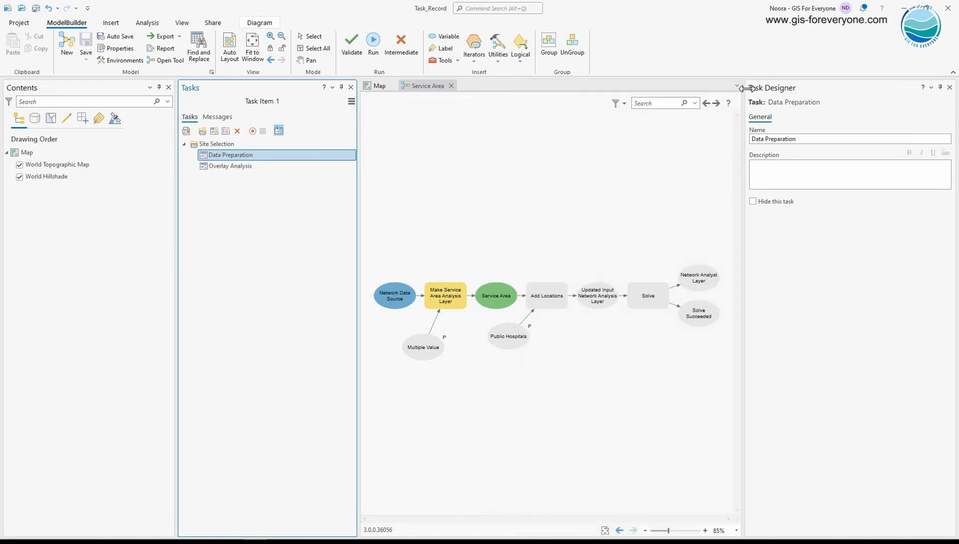
click(451, 86)
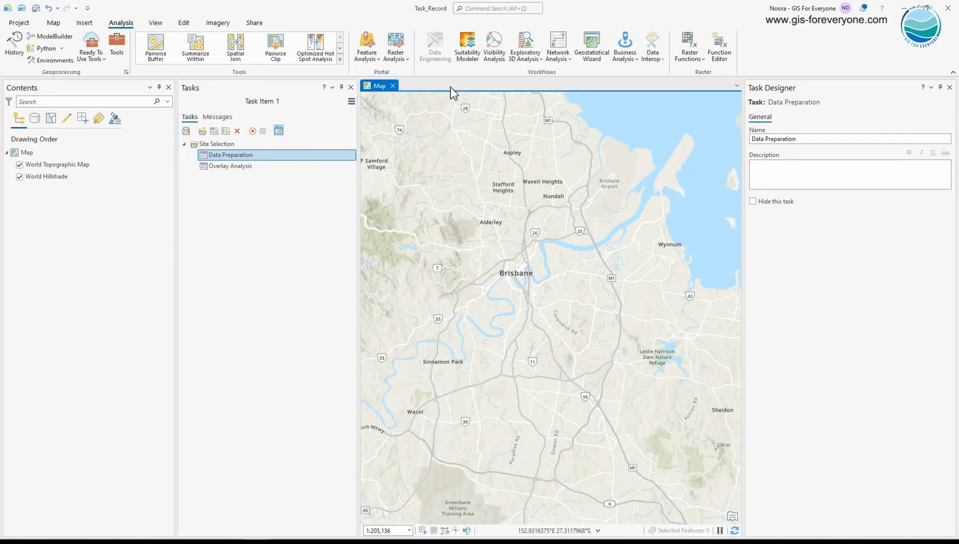
Open the Overlay Analysis task and add an optional step named Raster Calculator
click(264, 166)
double_click(264, 165)
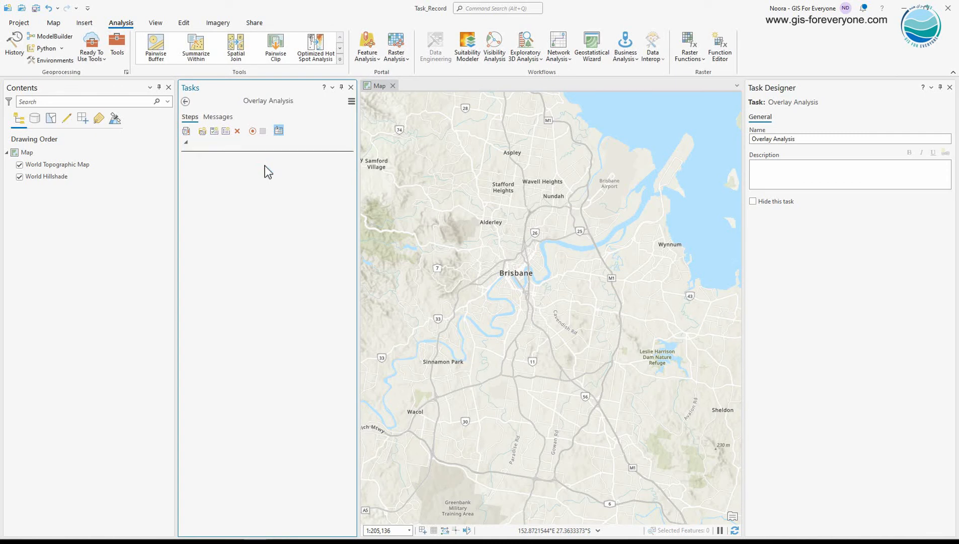
click(226, 131)
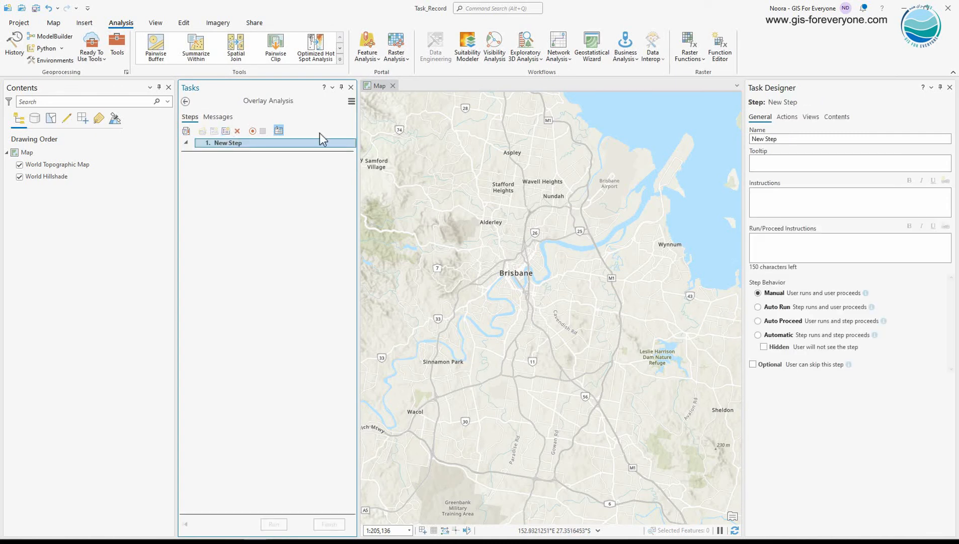
drag(793, 141, 720, 143)
text(T)
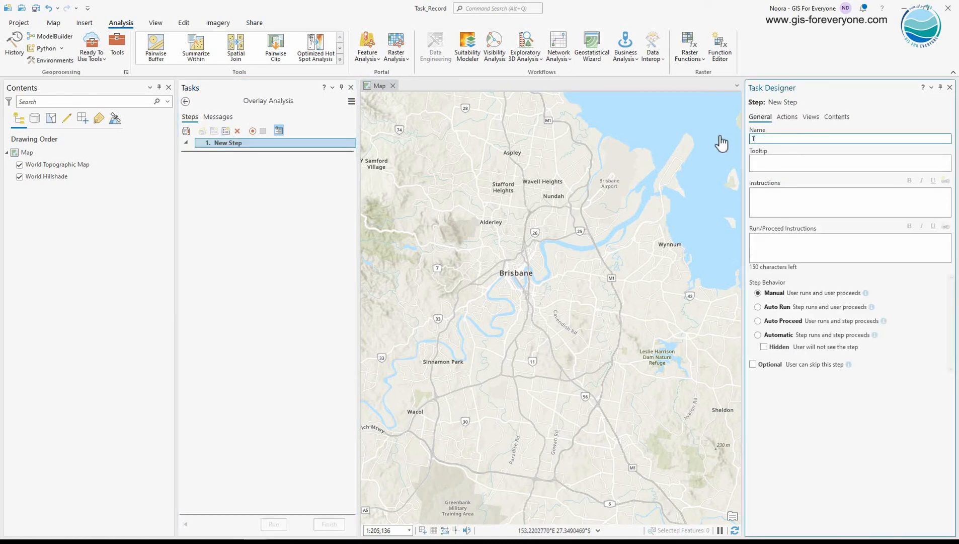
text(Raster Calculator)
key(Return)
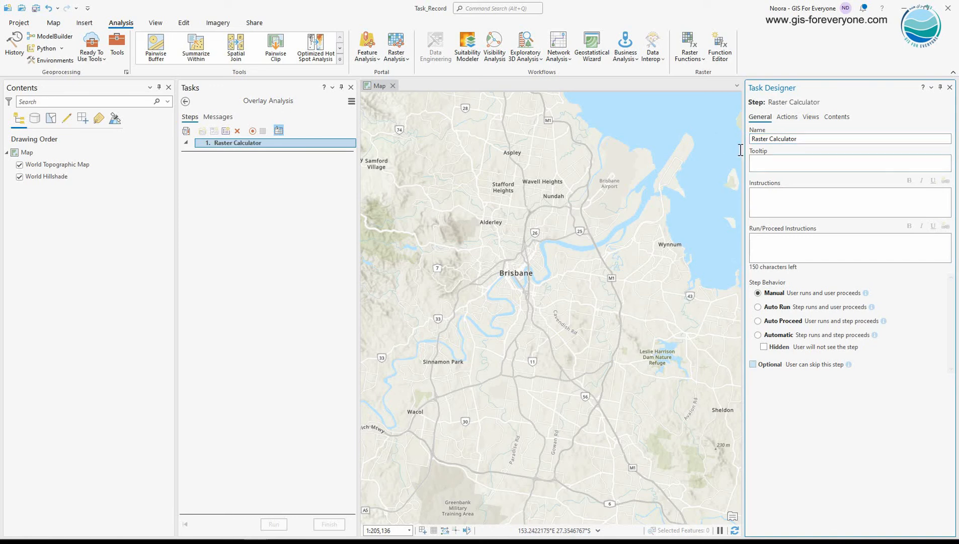
click(753, 364)
Assign the Spatial Analyst Raster Calculator geoprocessing tool to the Raster Calculator step
click(786, 116)
click(924, 145)
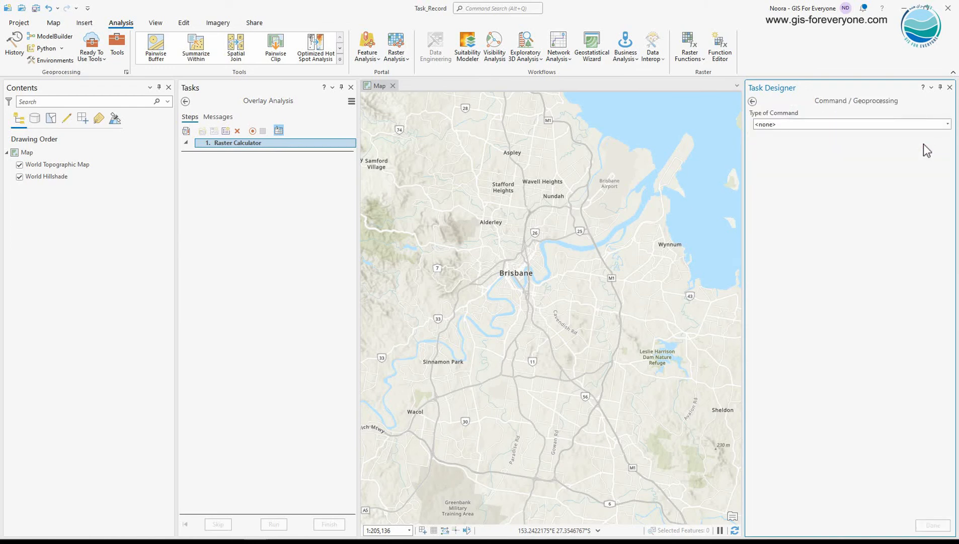
click(896, 124)
click(839, 143)
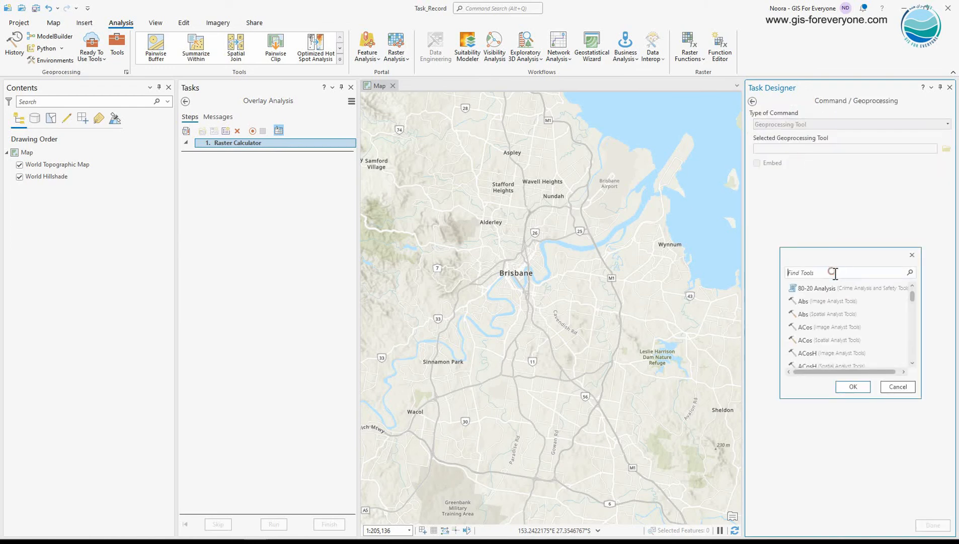
click(833, 272)
text(raster Calc)
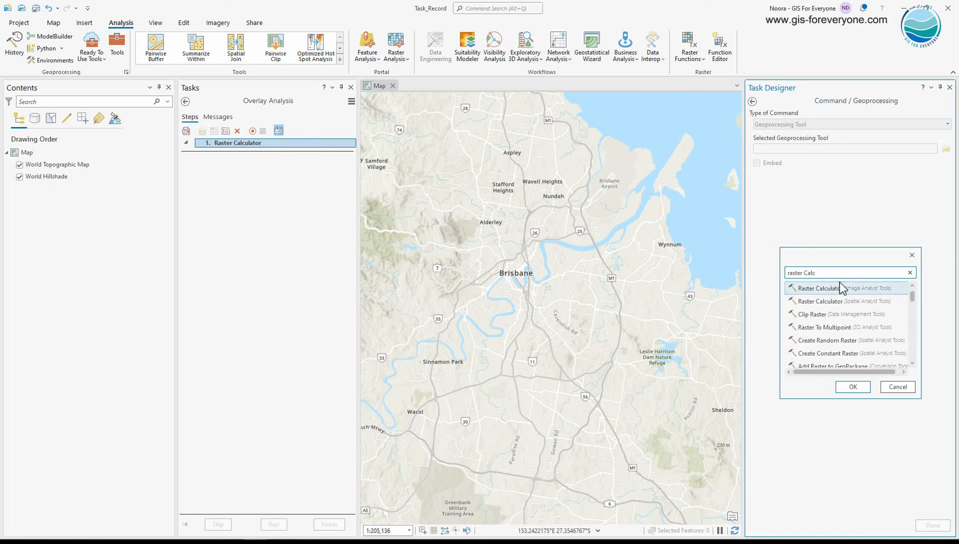
click(848, 301)
click(867, 393)
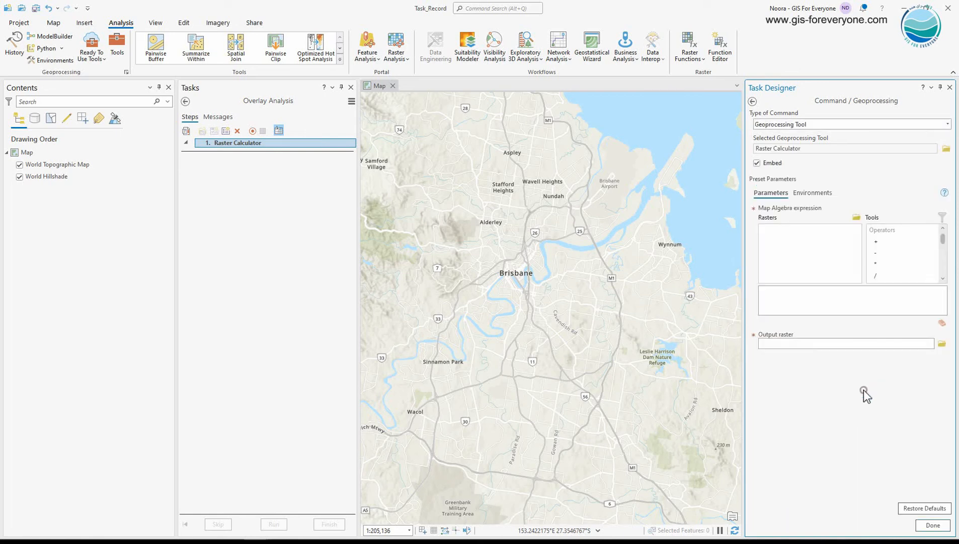
Preset the Raster Calculator's output raster to Output_Overlay and finish the tool setup
click(835, 346)
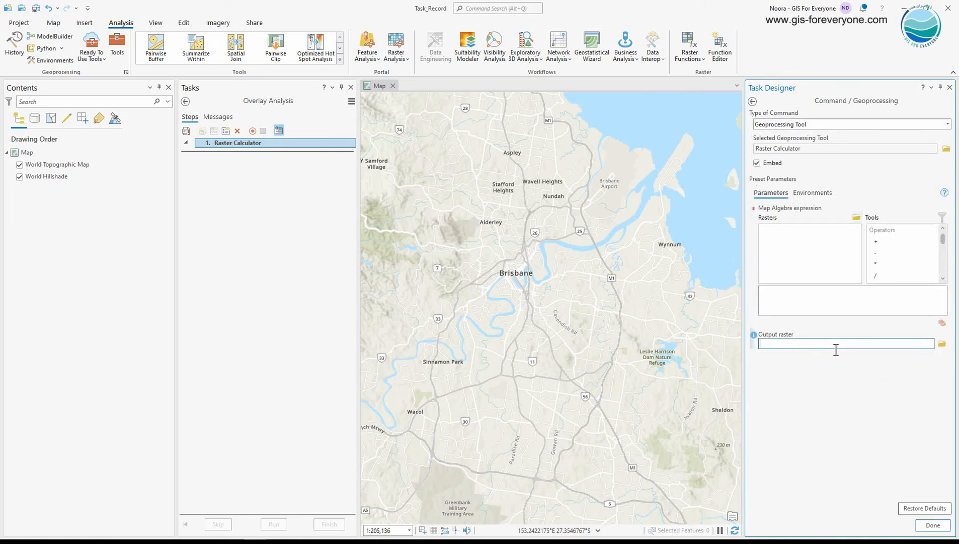
text(Output_Overlay)
click(933, 524)
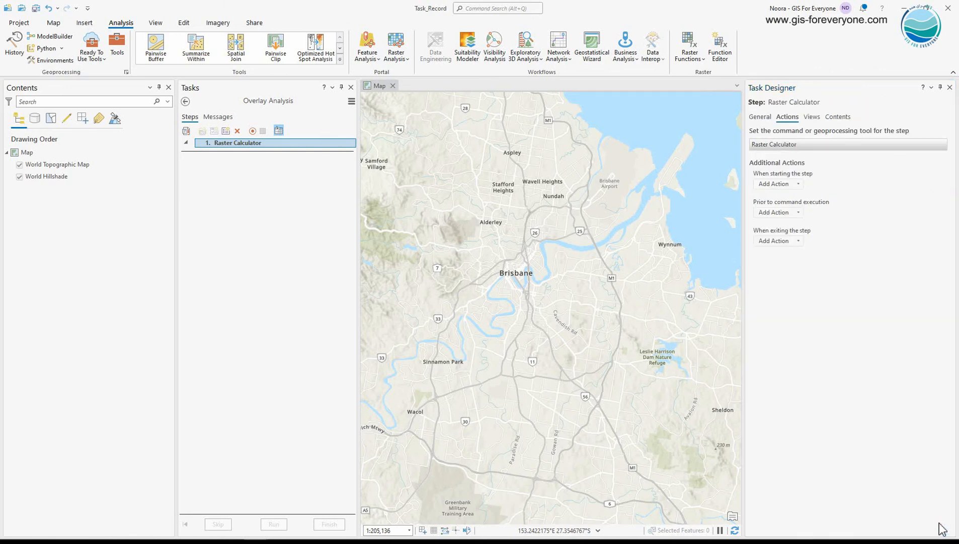
Add a second step to the Overlay Analysis task, name it Reclassify and make it optional
click(225, 131)
shift+click(227, 141)
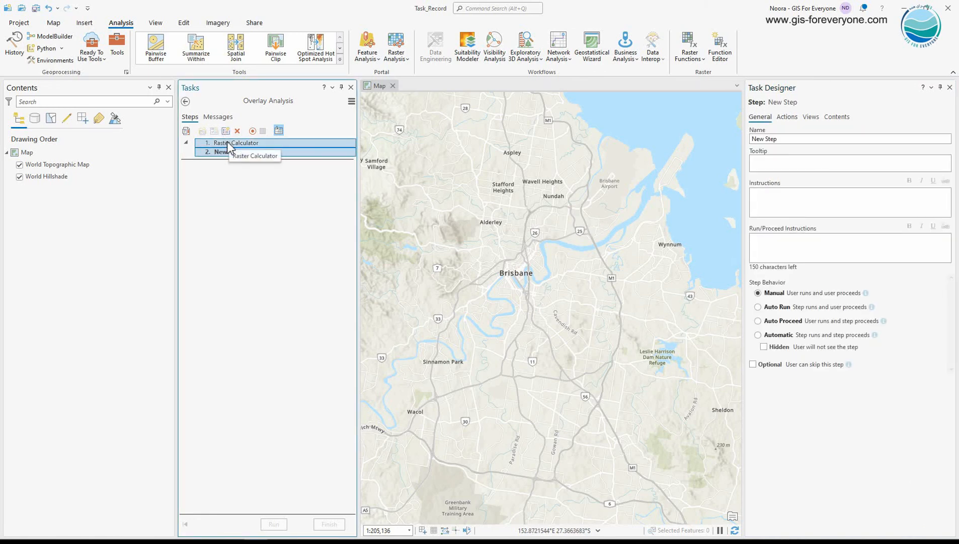
ctrl+click(227, 141)
click(797, 139)
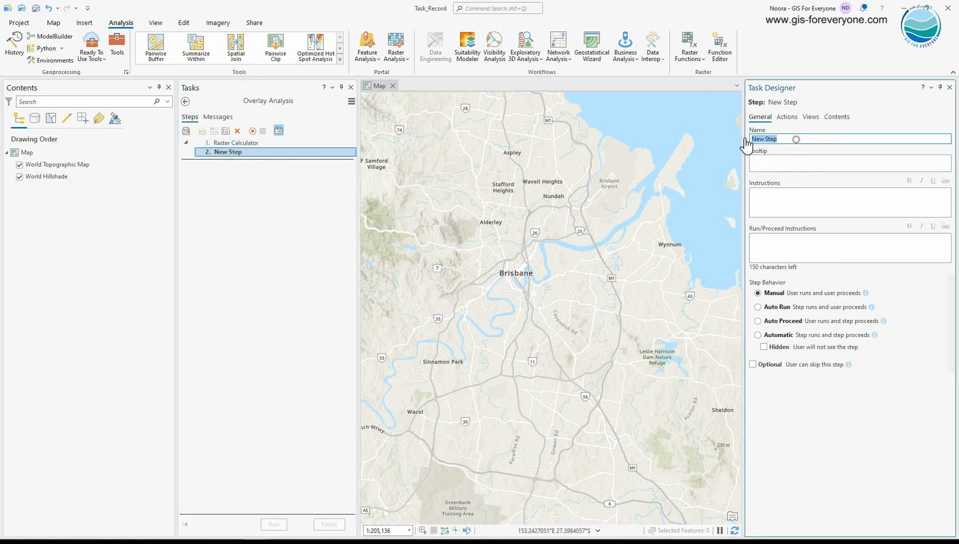
text(Reclassify)
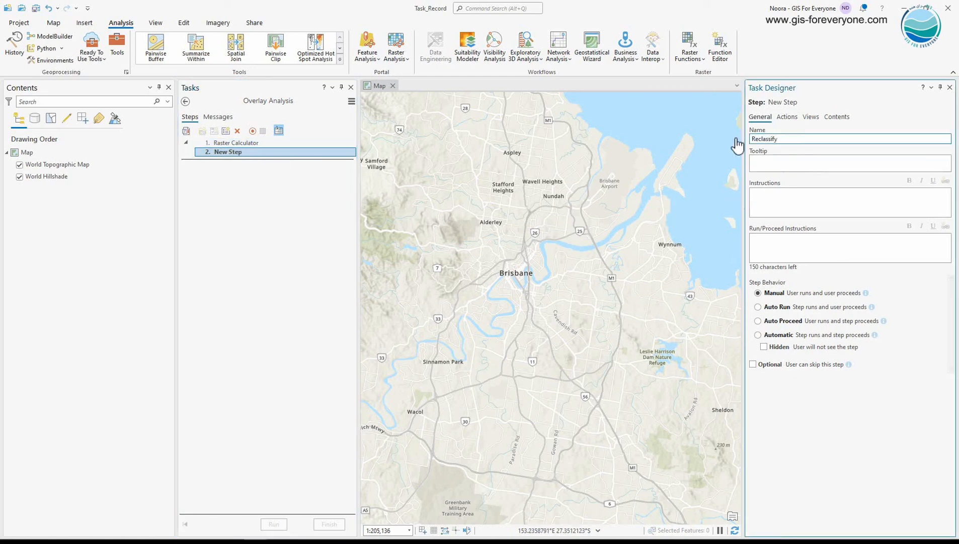
click(762, 365)
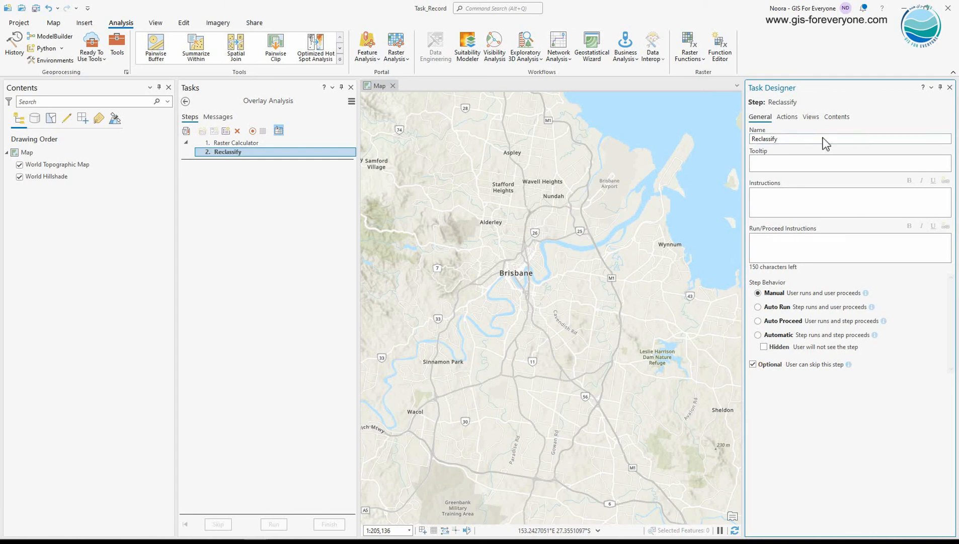
Assign the Spatial Analyst Reclassify geoprocessing tool to the Reclassify step
click(787, 116)
click(926, 145)
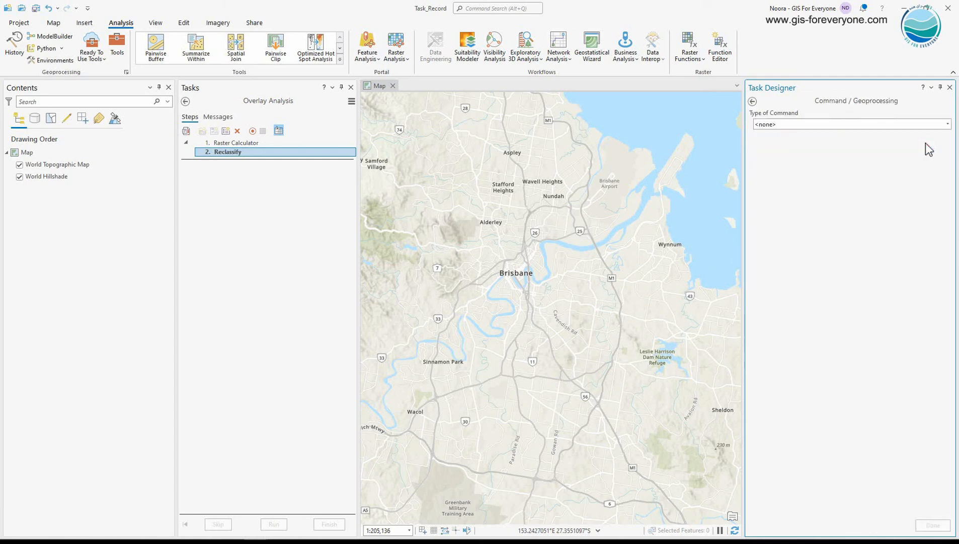
click(903, 125)
click(837, 150)
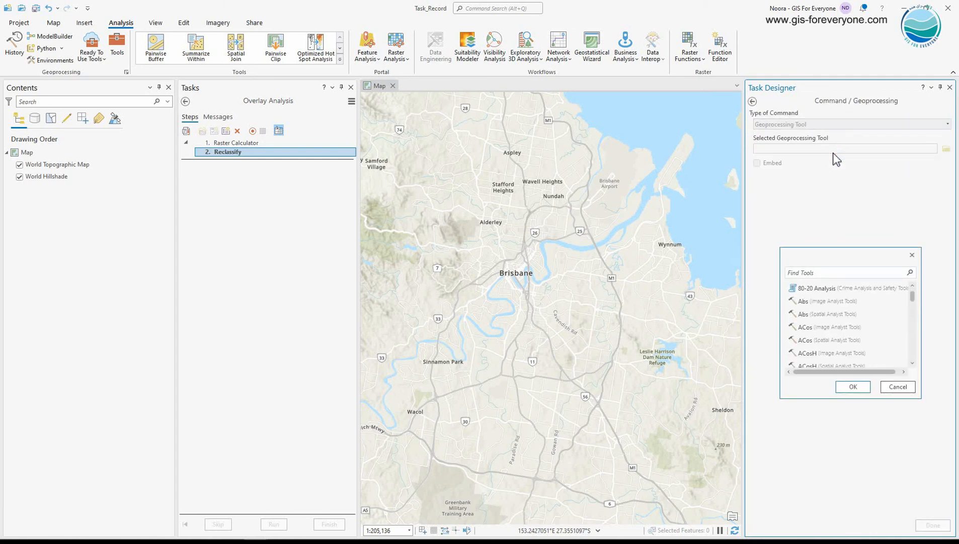
click(837, 272)
text(recl)
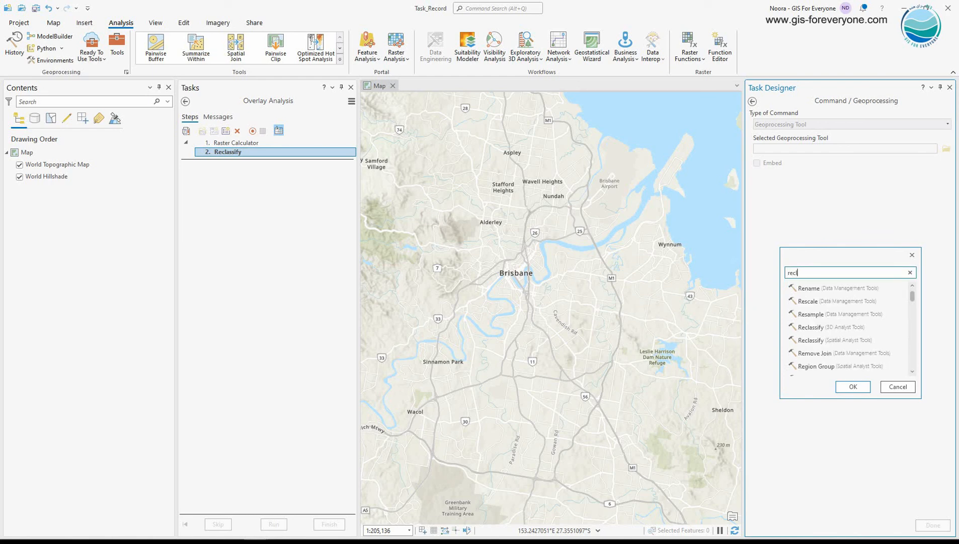
text(ass)
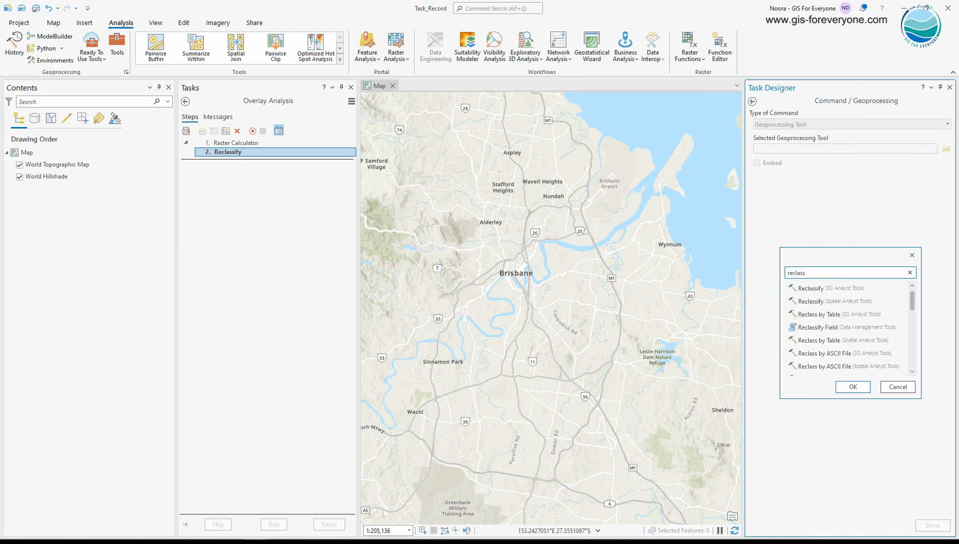
click(855, 302)
click(853, 386)
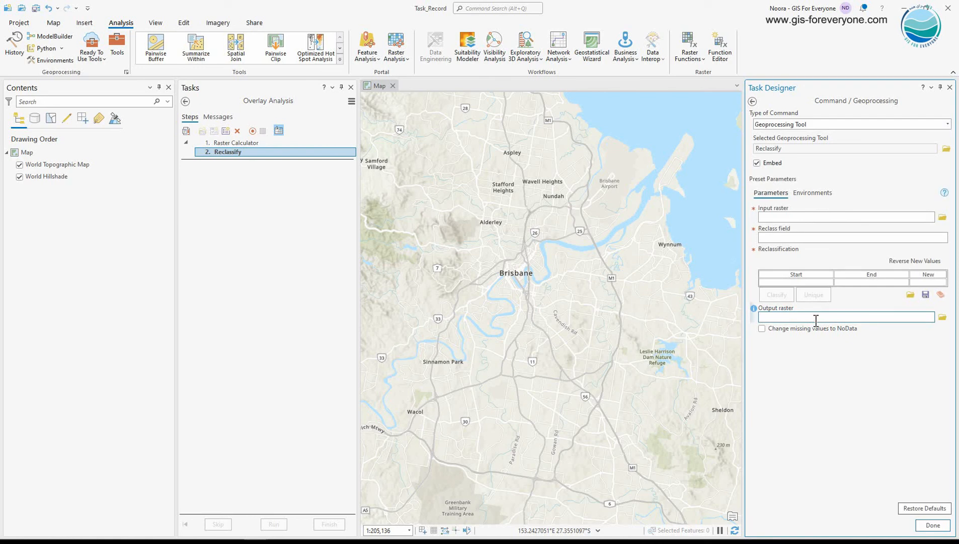
Preset the Reclassify tool's output raster to OutputOverlay_Reclass and finish the tool setup
click(816, 321)
text(OutputOverlay_Reclass)
click(932, 524)
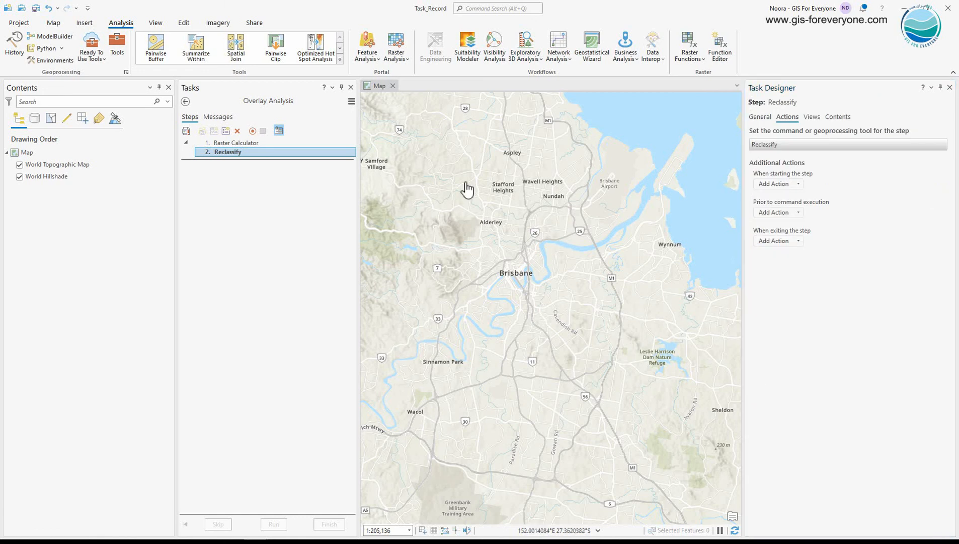
Add a third step to the Overlay Analysis task, name it Raster to Vector and make it optional
click(225, 131)
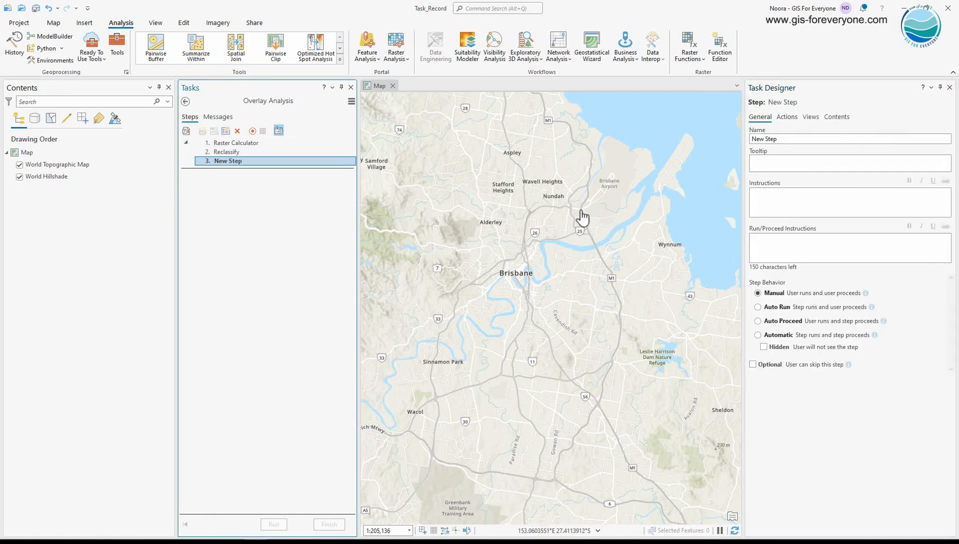
triple_click(785, 141)
text(Raste)
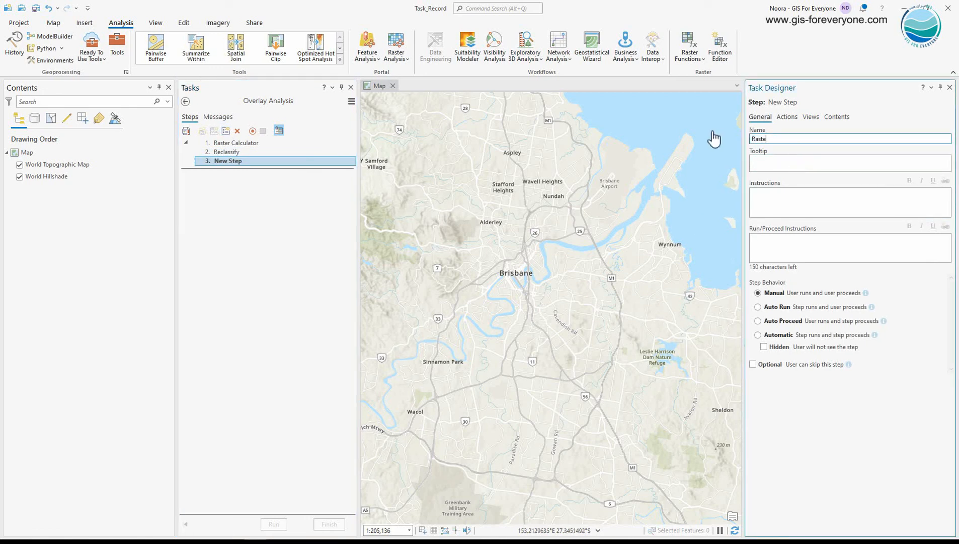
text(r to Vector)
click(753, 364)
Assign the Raster to Polygon geoprocessing tool from Conversion Tools to the Raster to Vector step
click(786, 117)
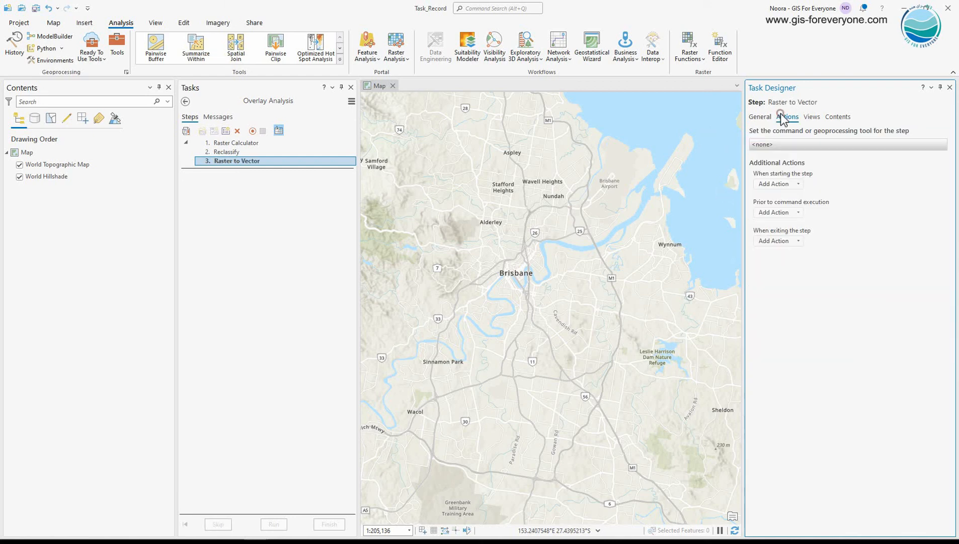
click(929, 145)
click(933, 124)
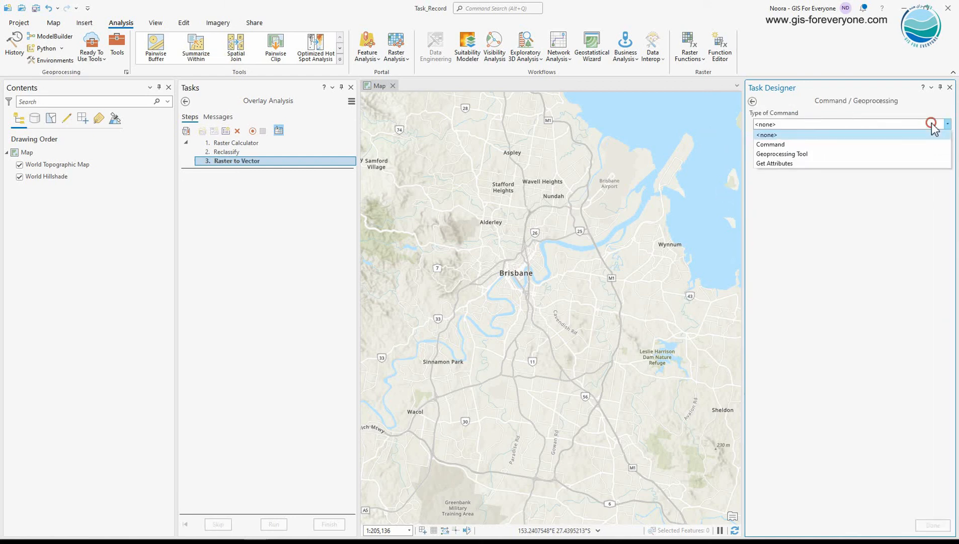
click(851, 152)
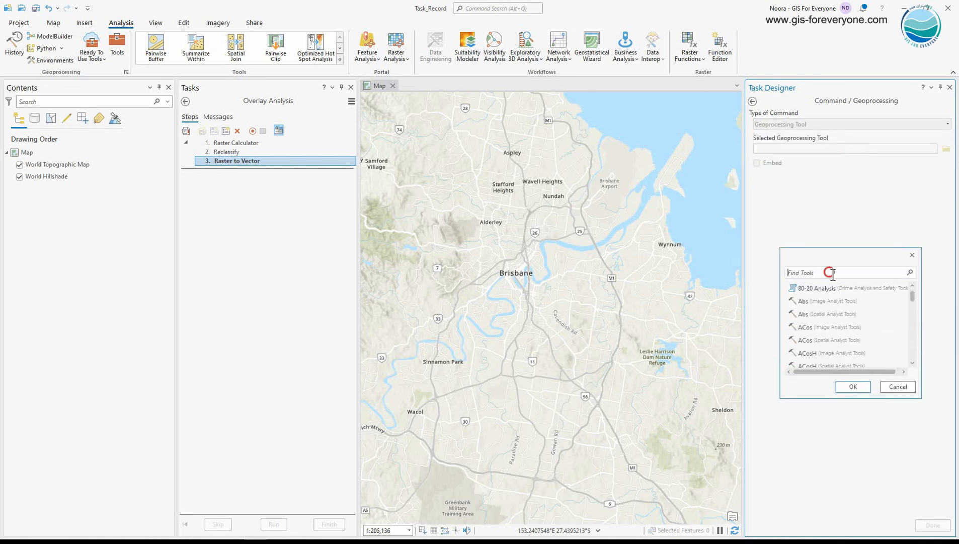
click(833, 275)
text(raster to)
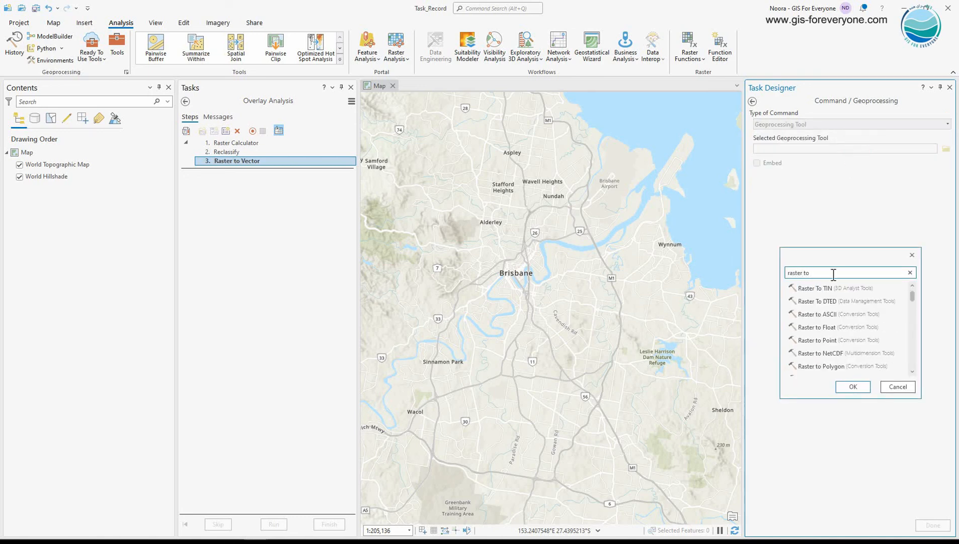
click(840, 367)
click(852, 386)
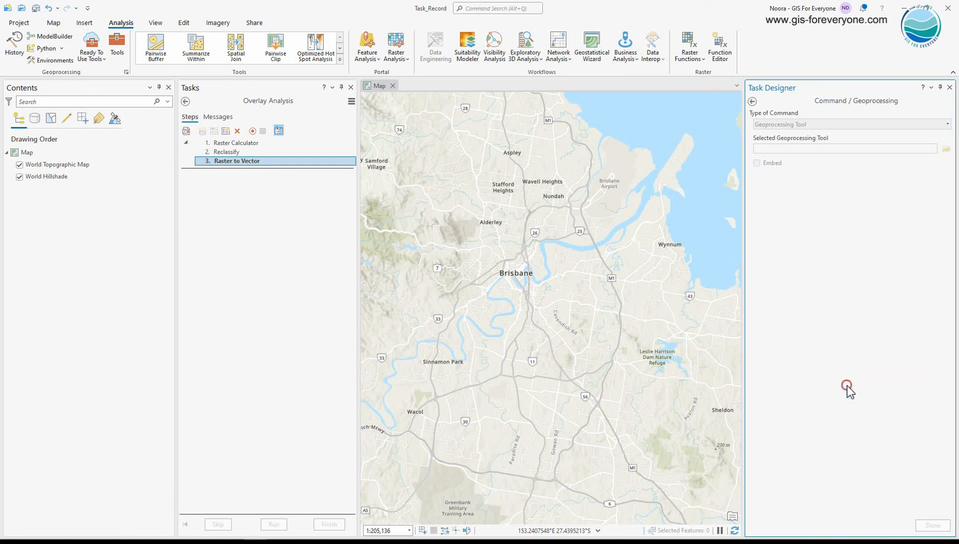
Preset the Raster to Polygon tool's output polygon features to OutputOverlay_Poly and finish the tool setup
click(826, 258)
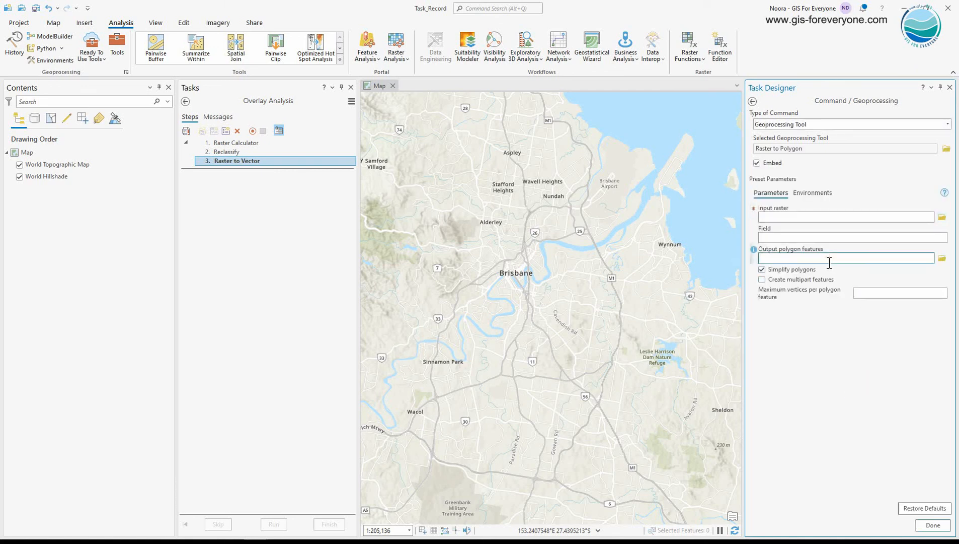
text(OutputOverlay_Poly)
click(932, 525)
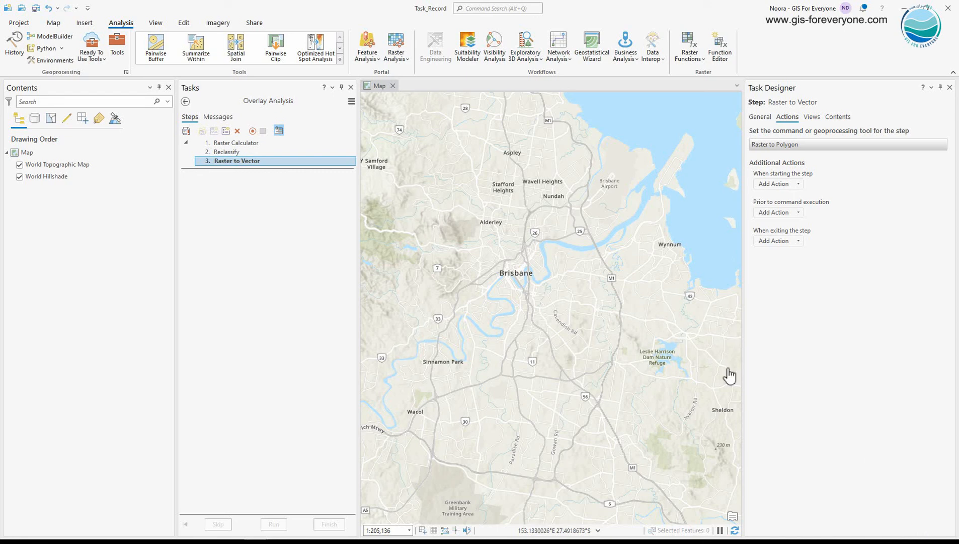
Add a fourth step to the Overlay Analysis task, name it Select By Location and make it optional
click(225, 131)
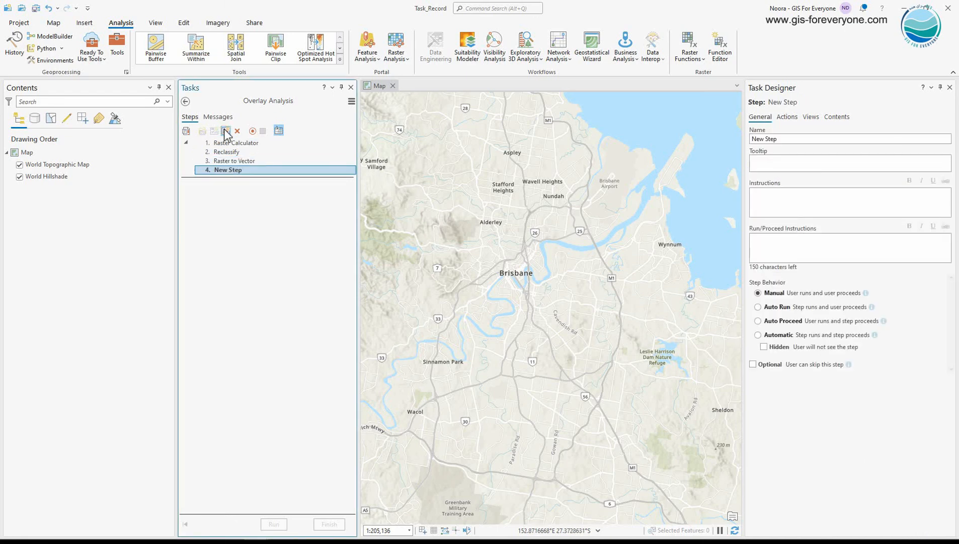
triple_click(791, 137)
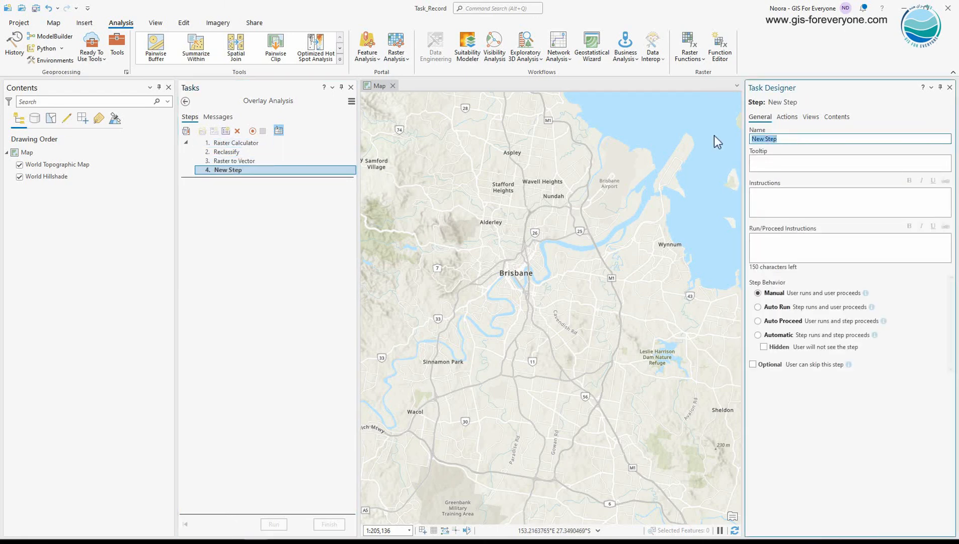
text(Select )
text(By)
text( Loa)
text(ation)
click(752, 364)
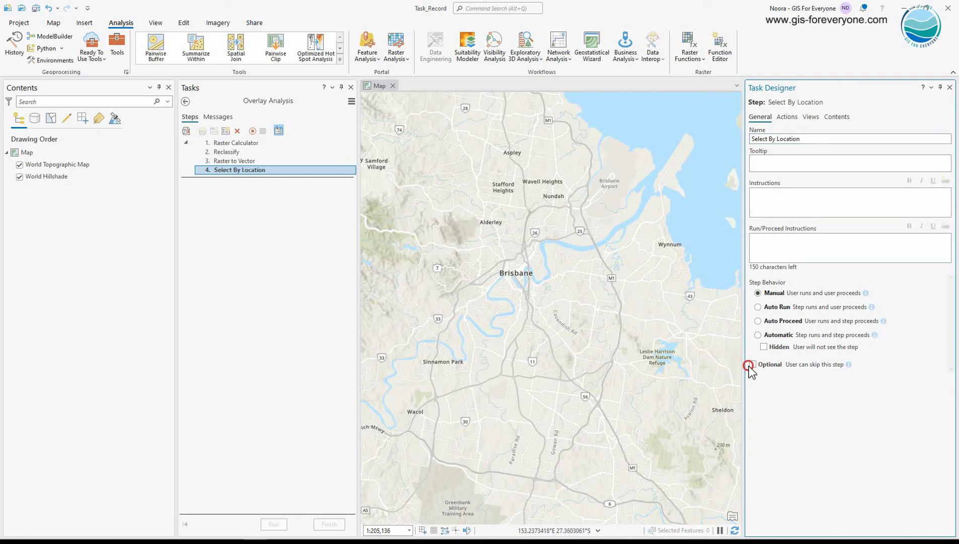
Assign the Select Layer By Location geoprocessing tool from Data Management Tools to the Select By Location step
click(787, 116)
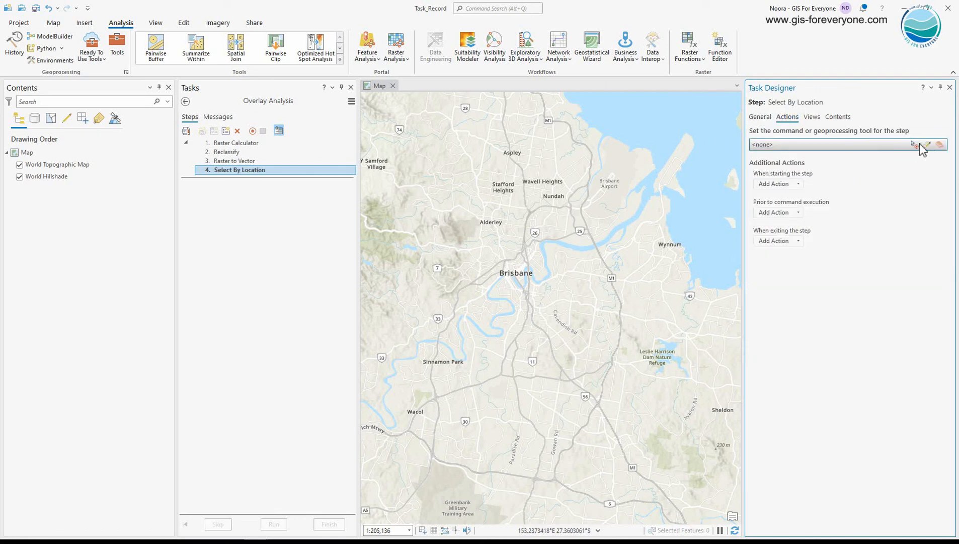
click(922, 145)
click(931, 123)
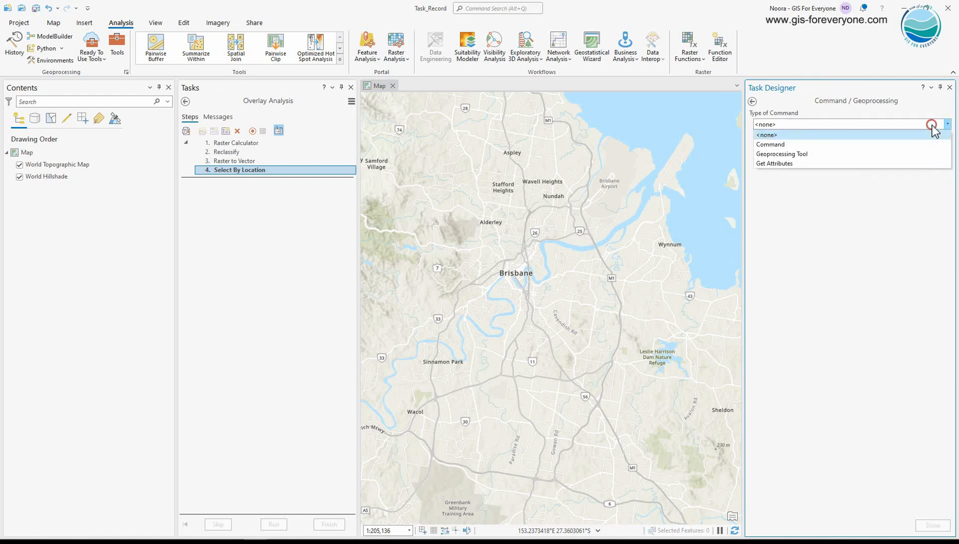
click(899, 154)
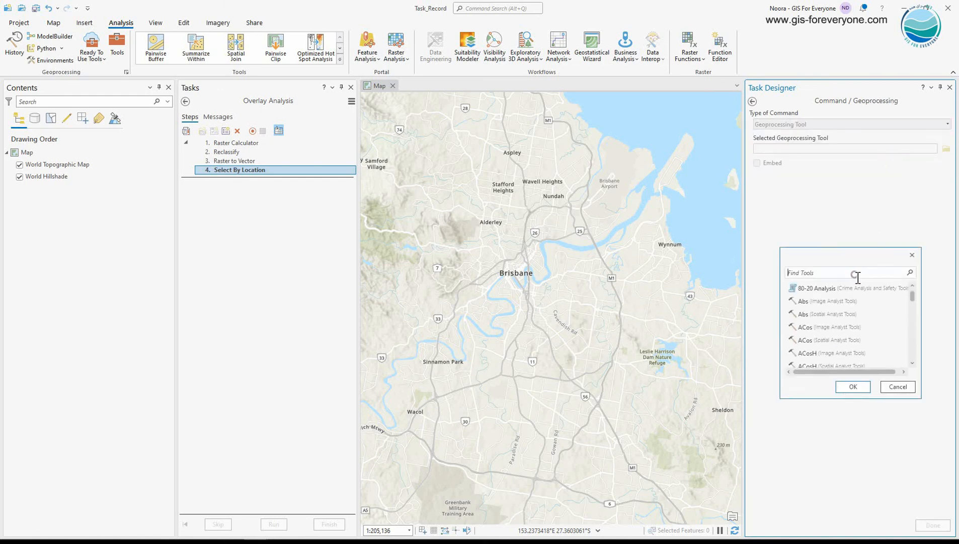
text(select)
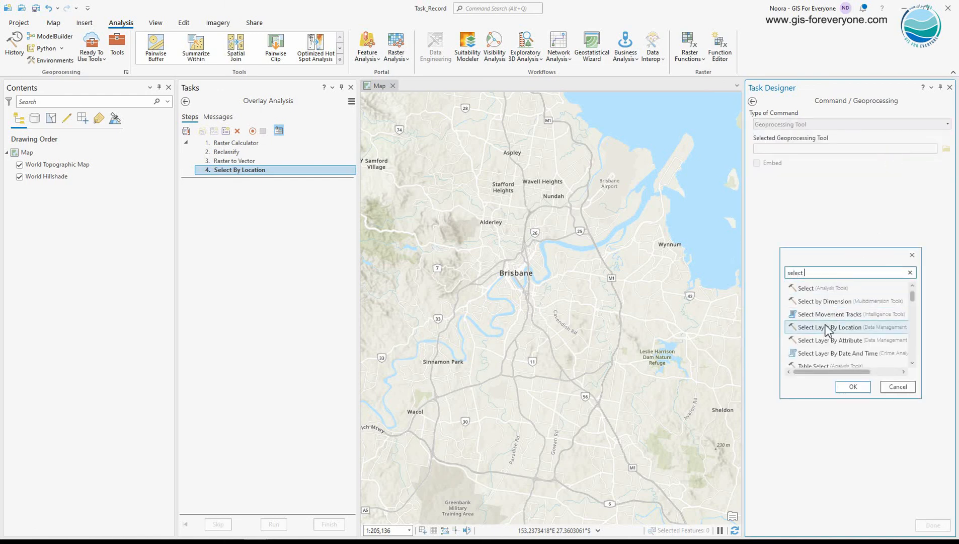
click(826, 327)
click(861, 387)
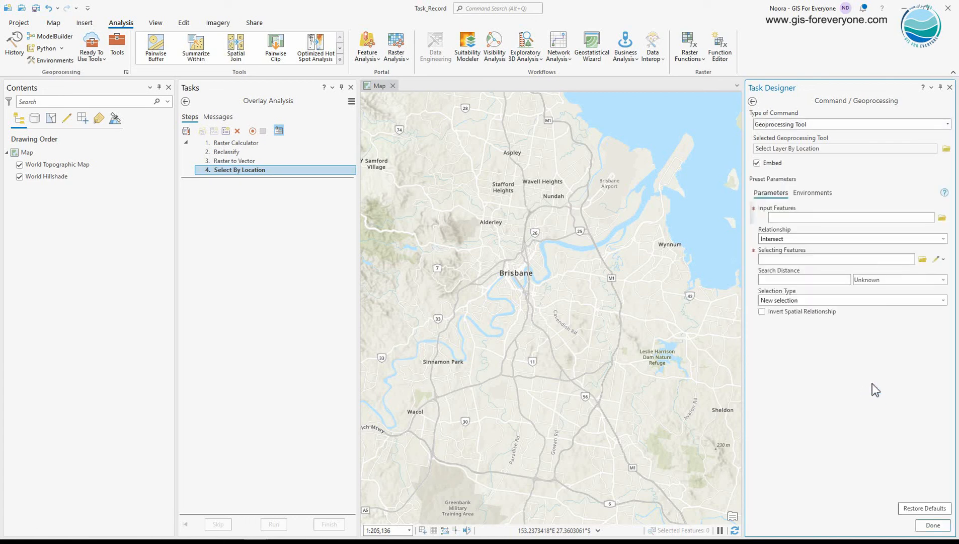
Preset the selection relationship to Have their center in and finish the Select Layer By Location setup
click(944, 240)
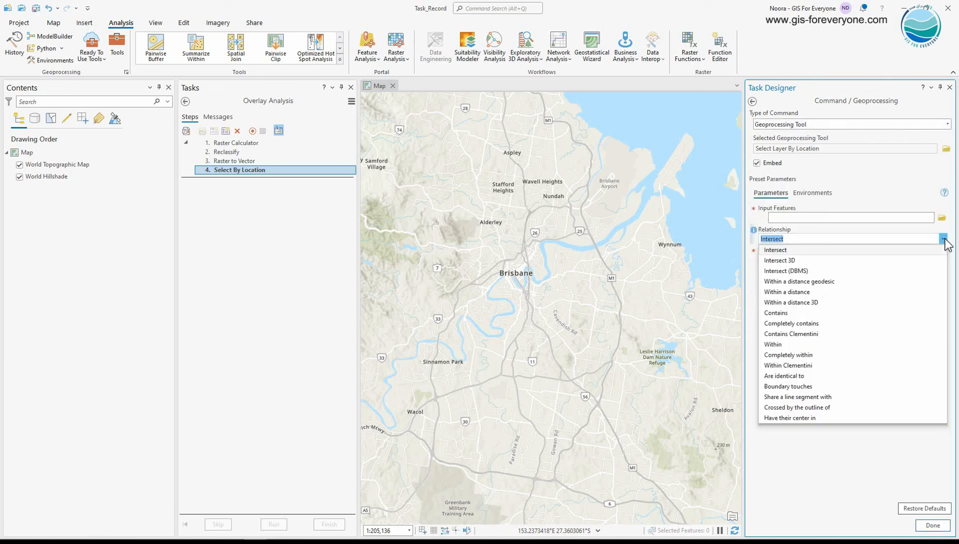
click(795, 417)
click(933, 524)
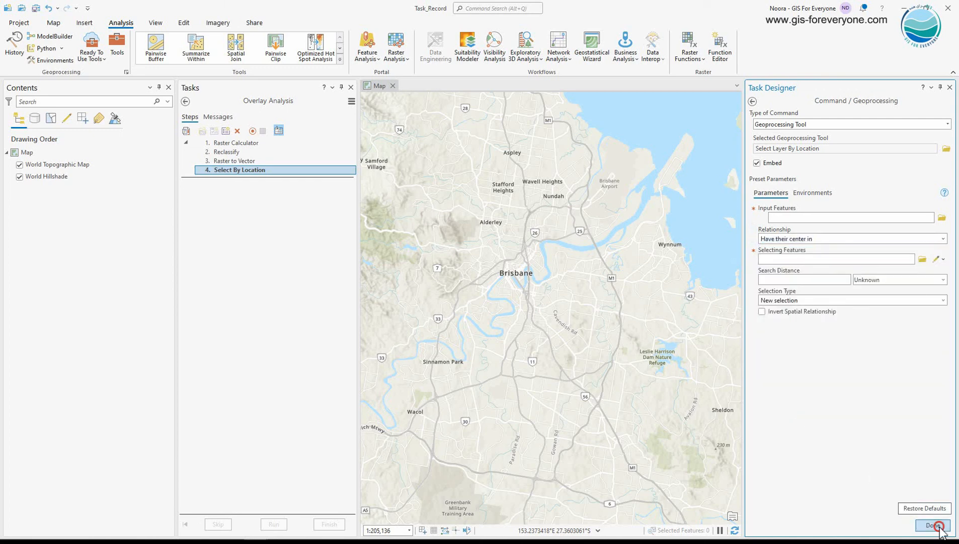